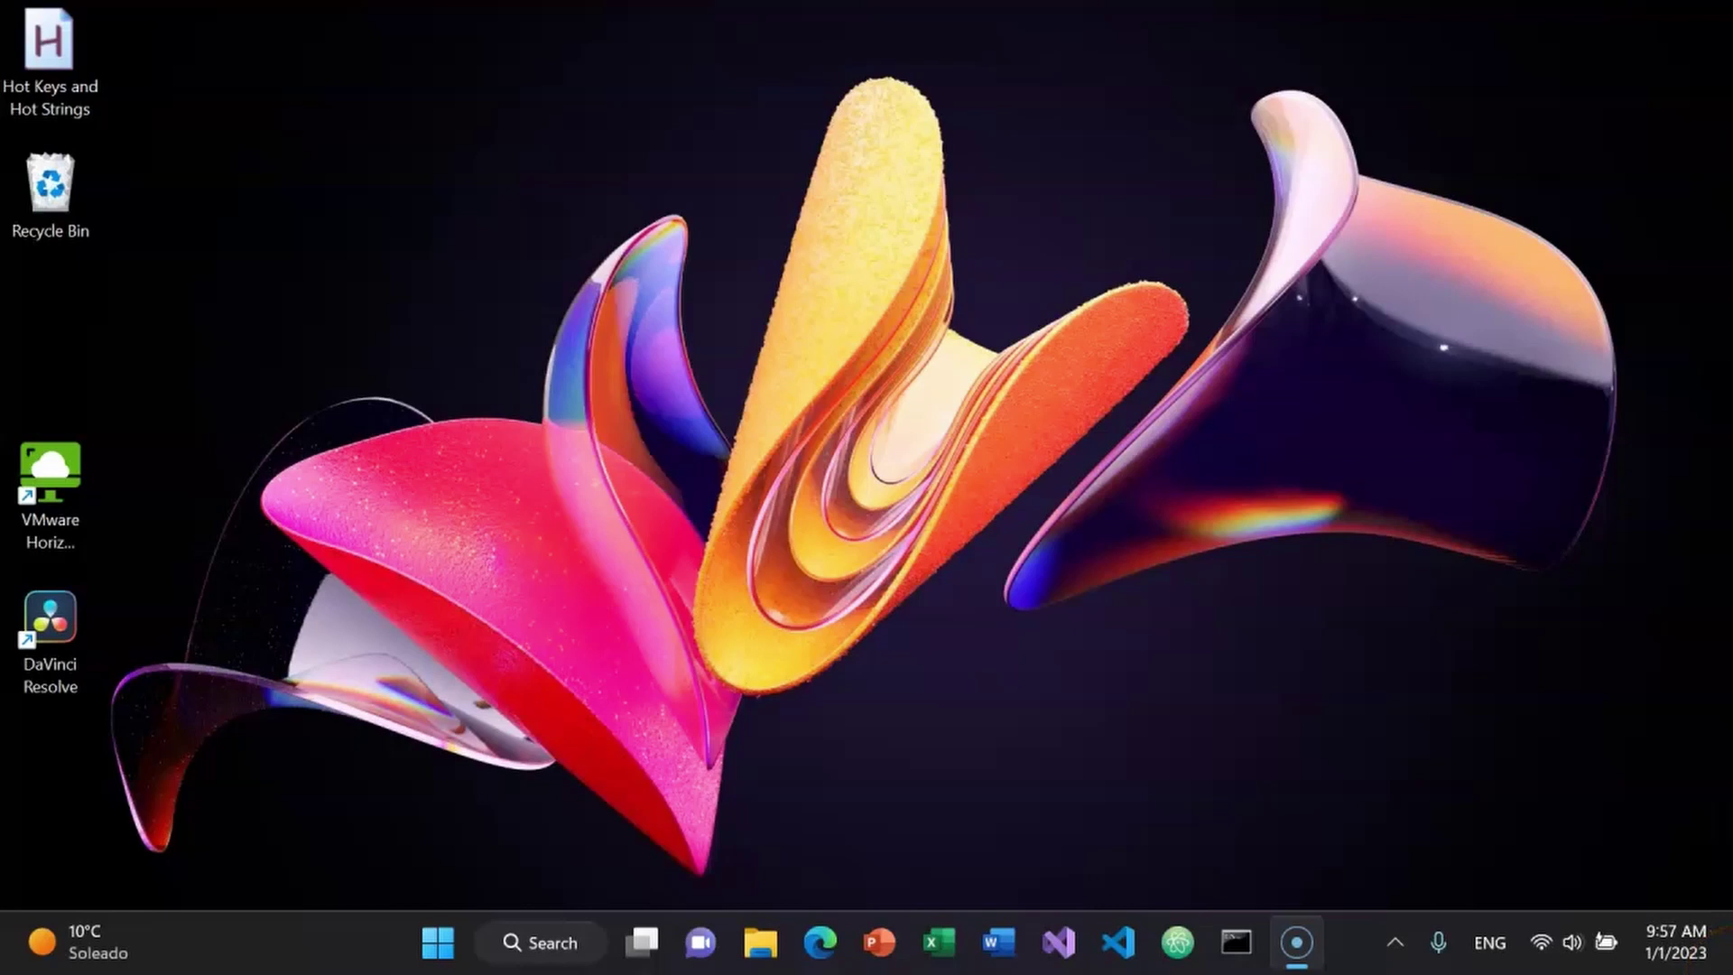
- Open Excel with a new blank workbook and hide the worksheet gridlines
{"action": "key", "text": "super+4"}
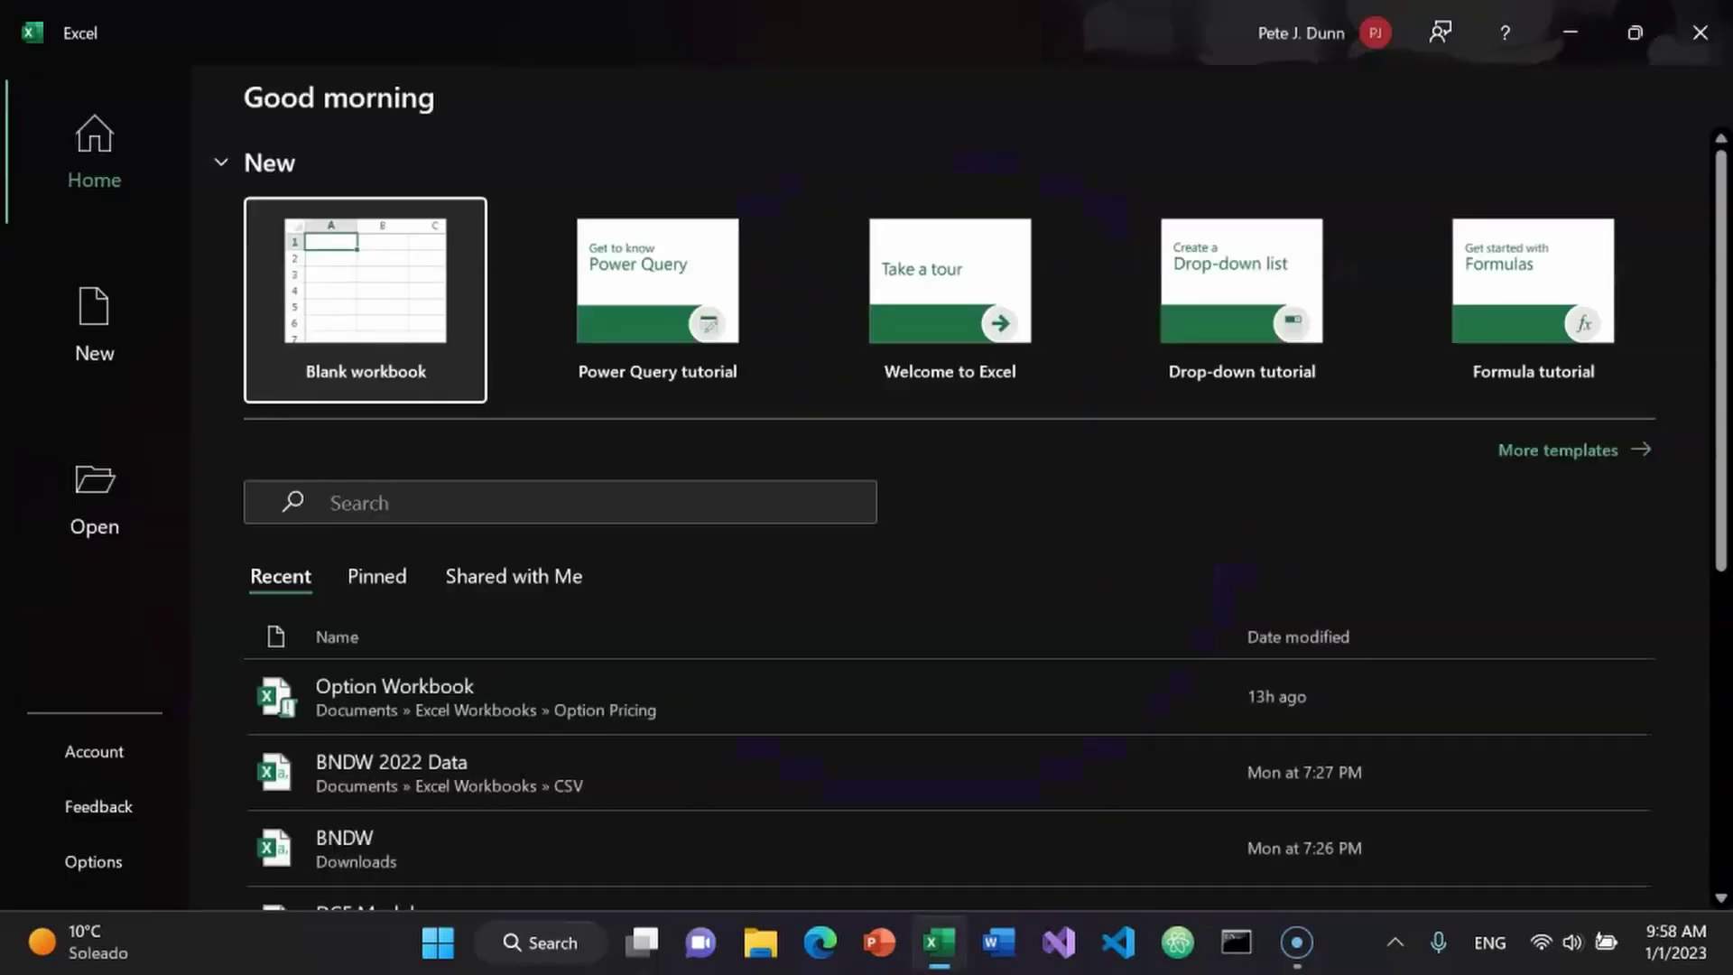
{"action": "key", "text": "Return"}
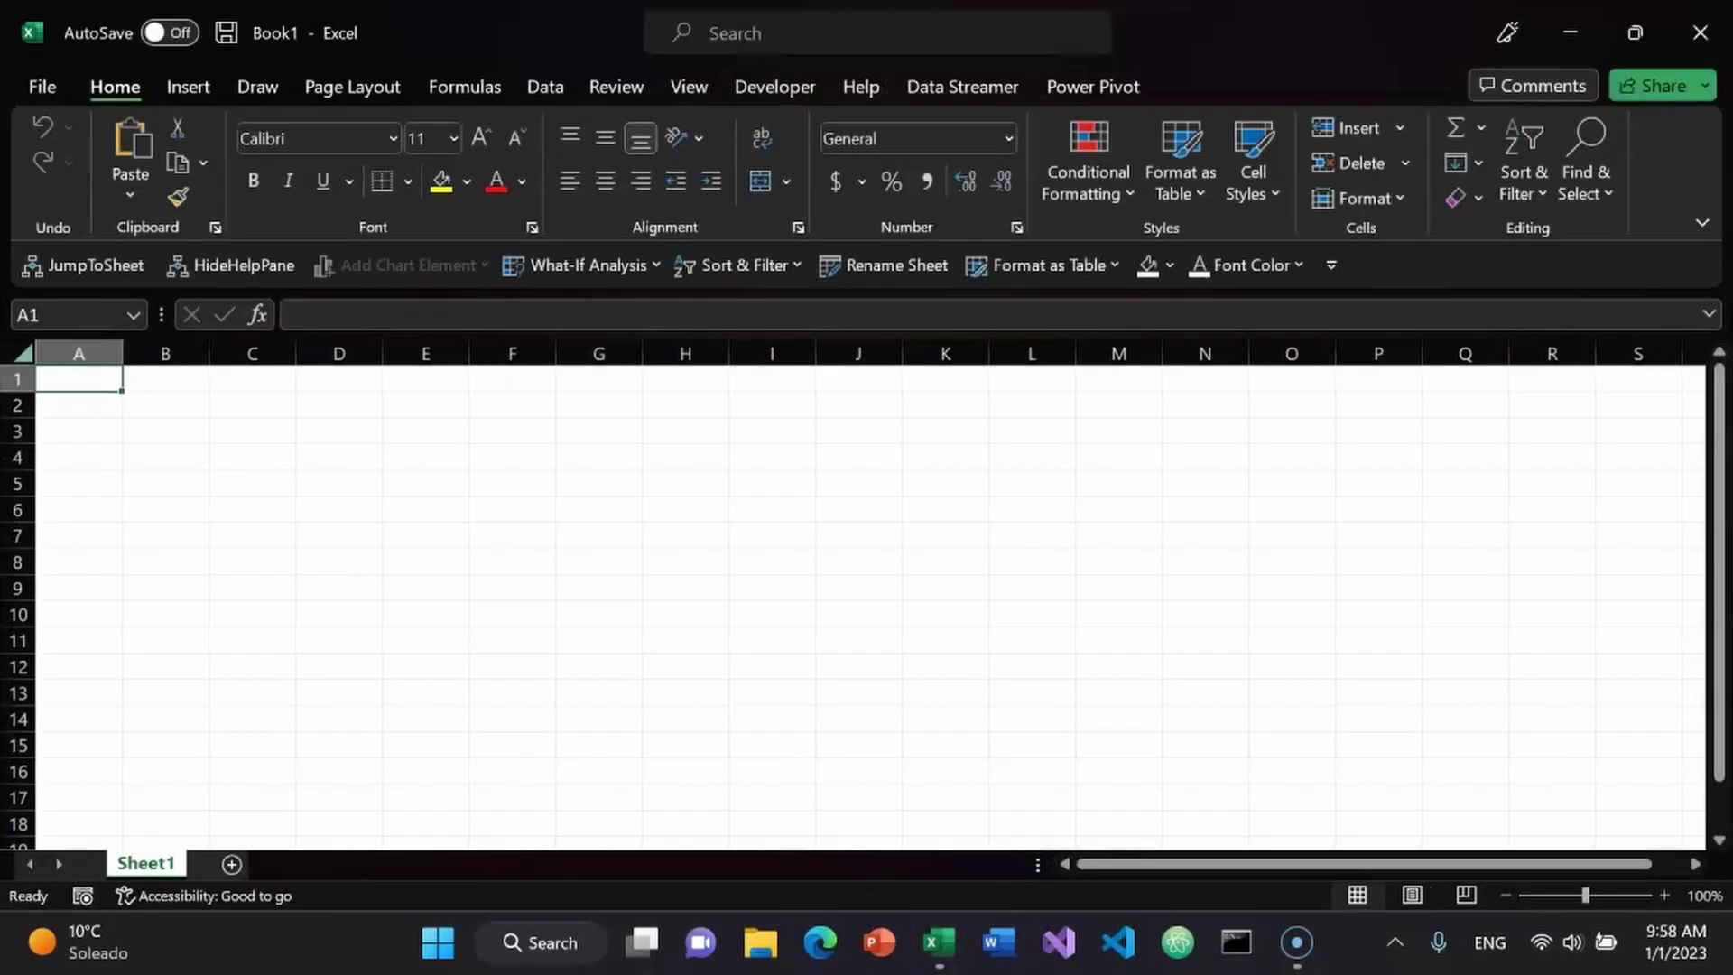
{"action": "key", "text": "alt+w"}
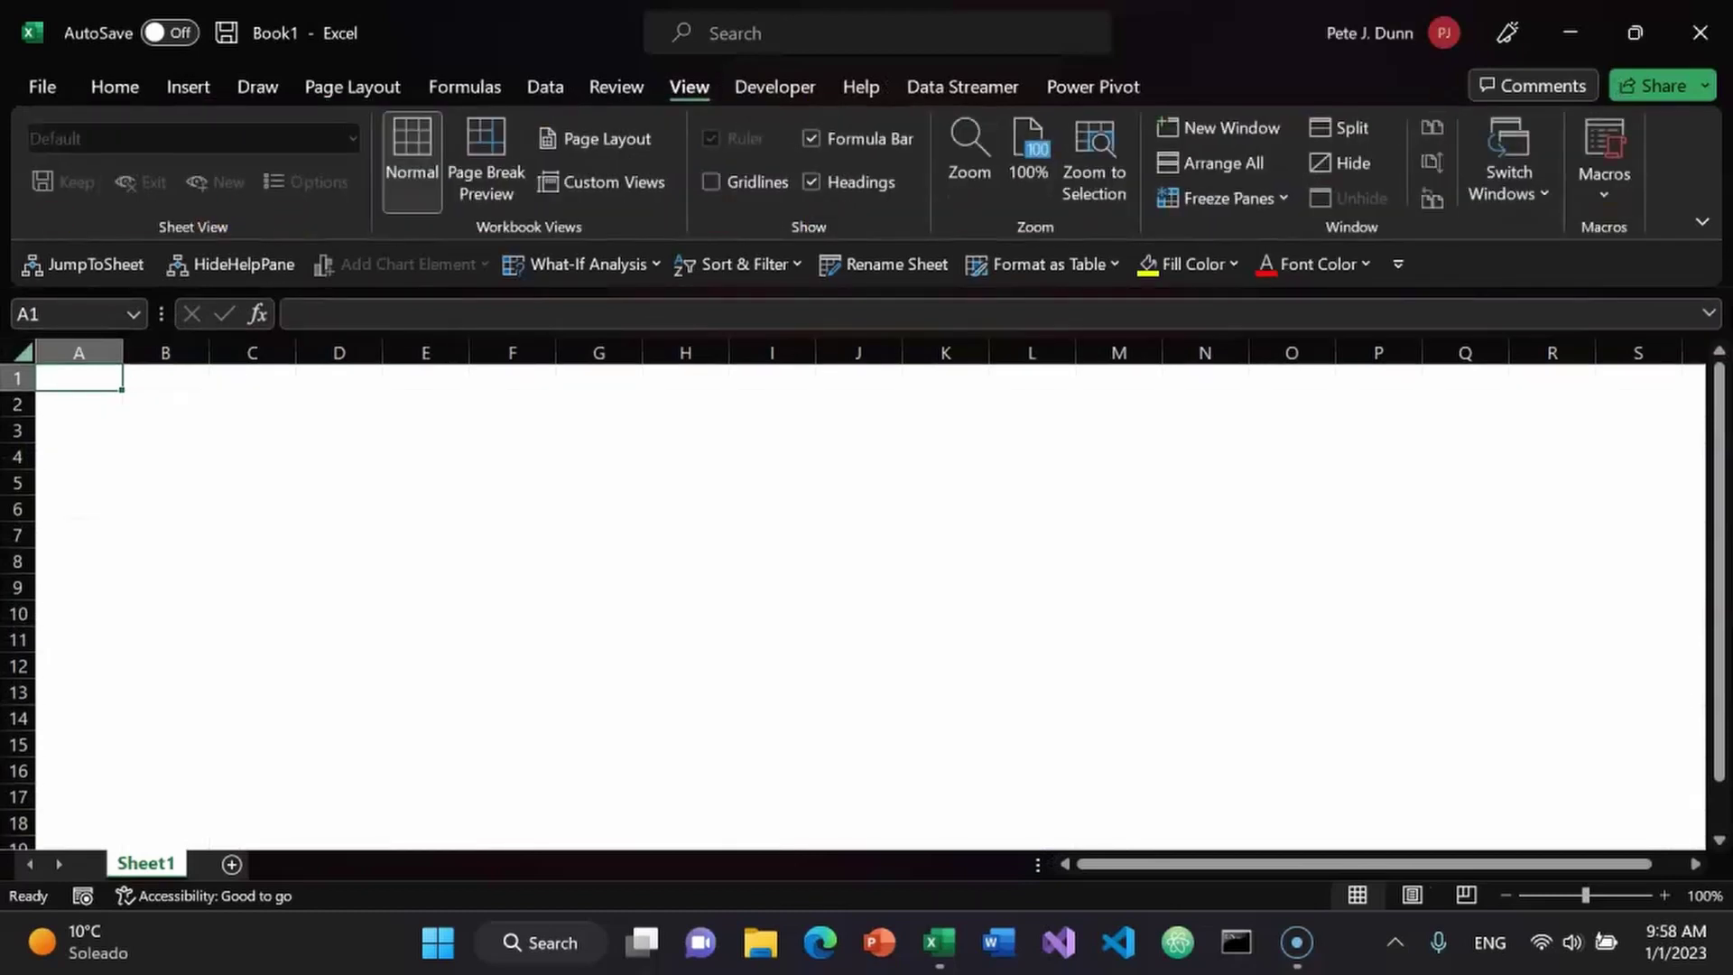
- Rename the worksheet as Accretion Dilution
{"action": "key", "text": "alt+h"}
{"action": "key", "text": "o"}
{"action": "key", "text": "r"}
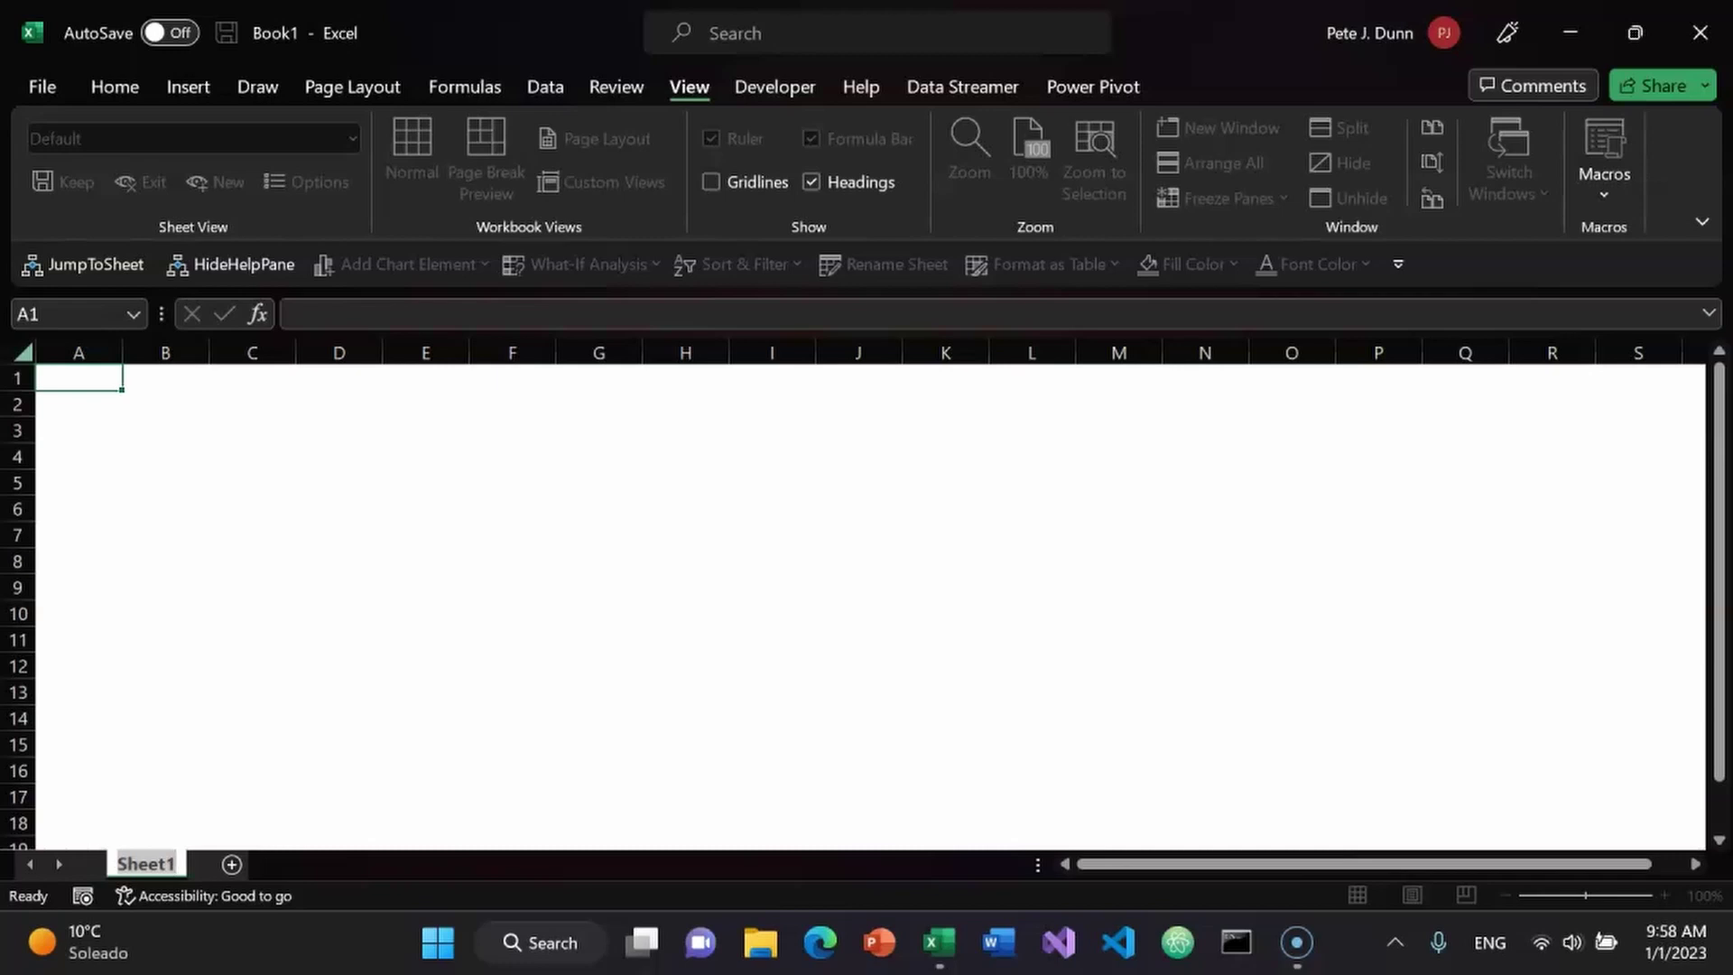
{"action": "type", "text": "Acc"}
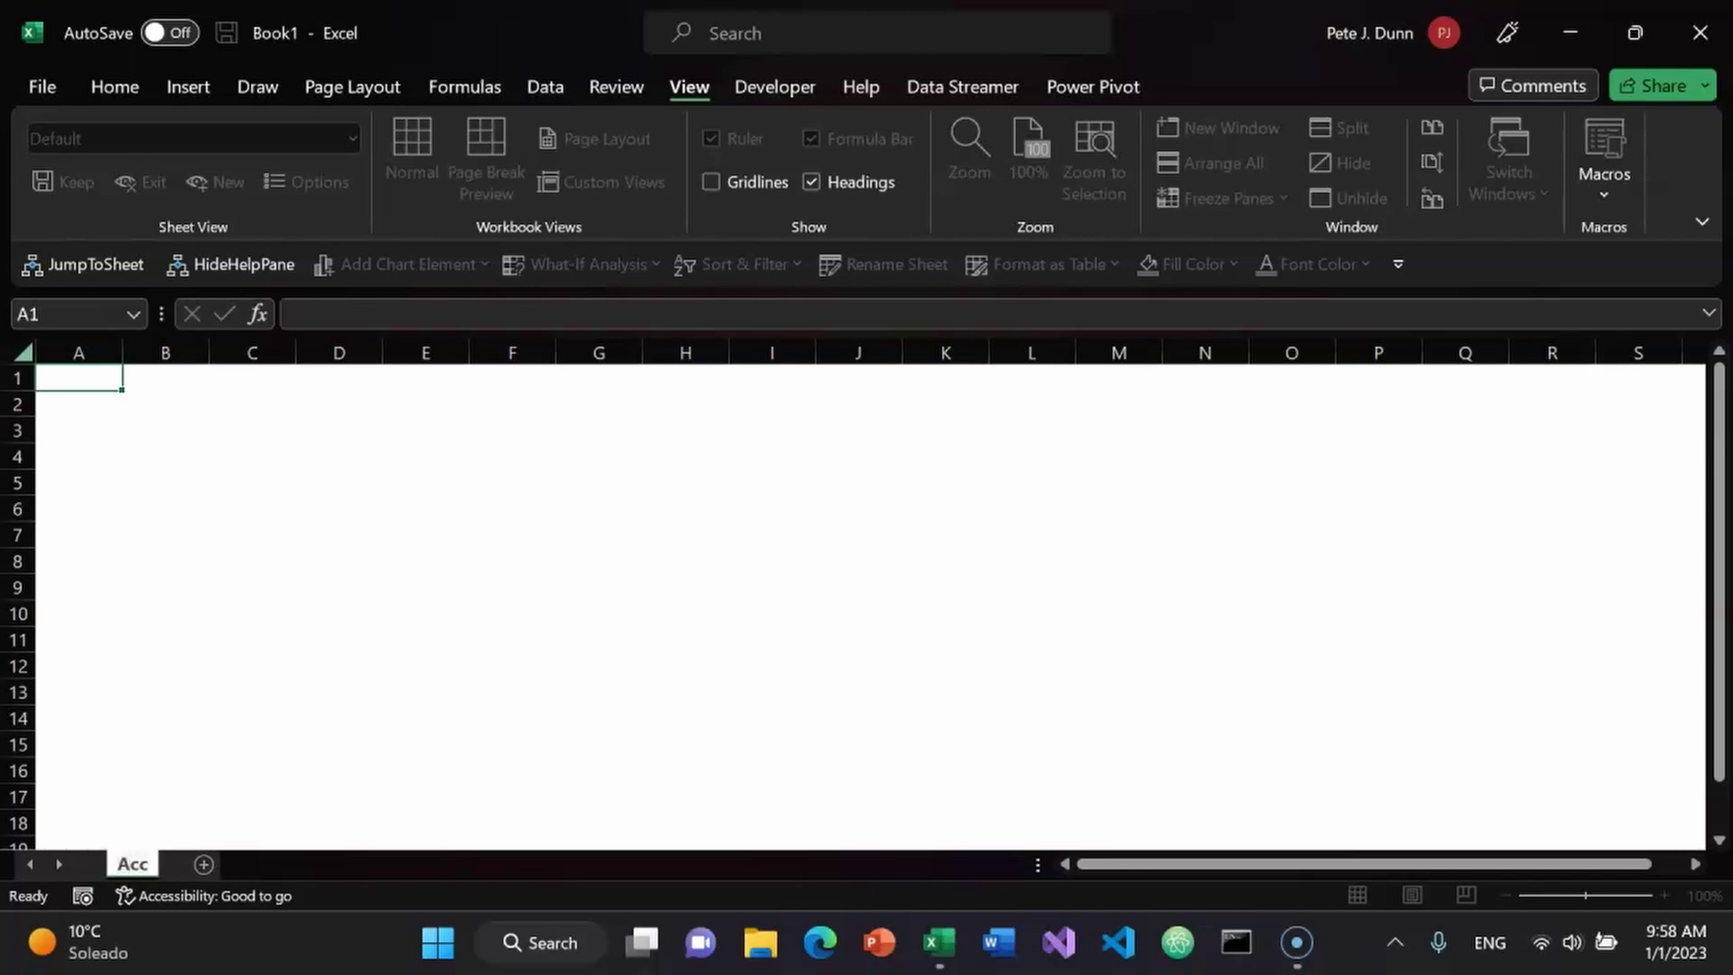
{"action": "type", "text": "retion"}
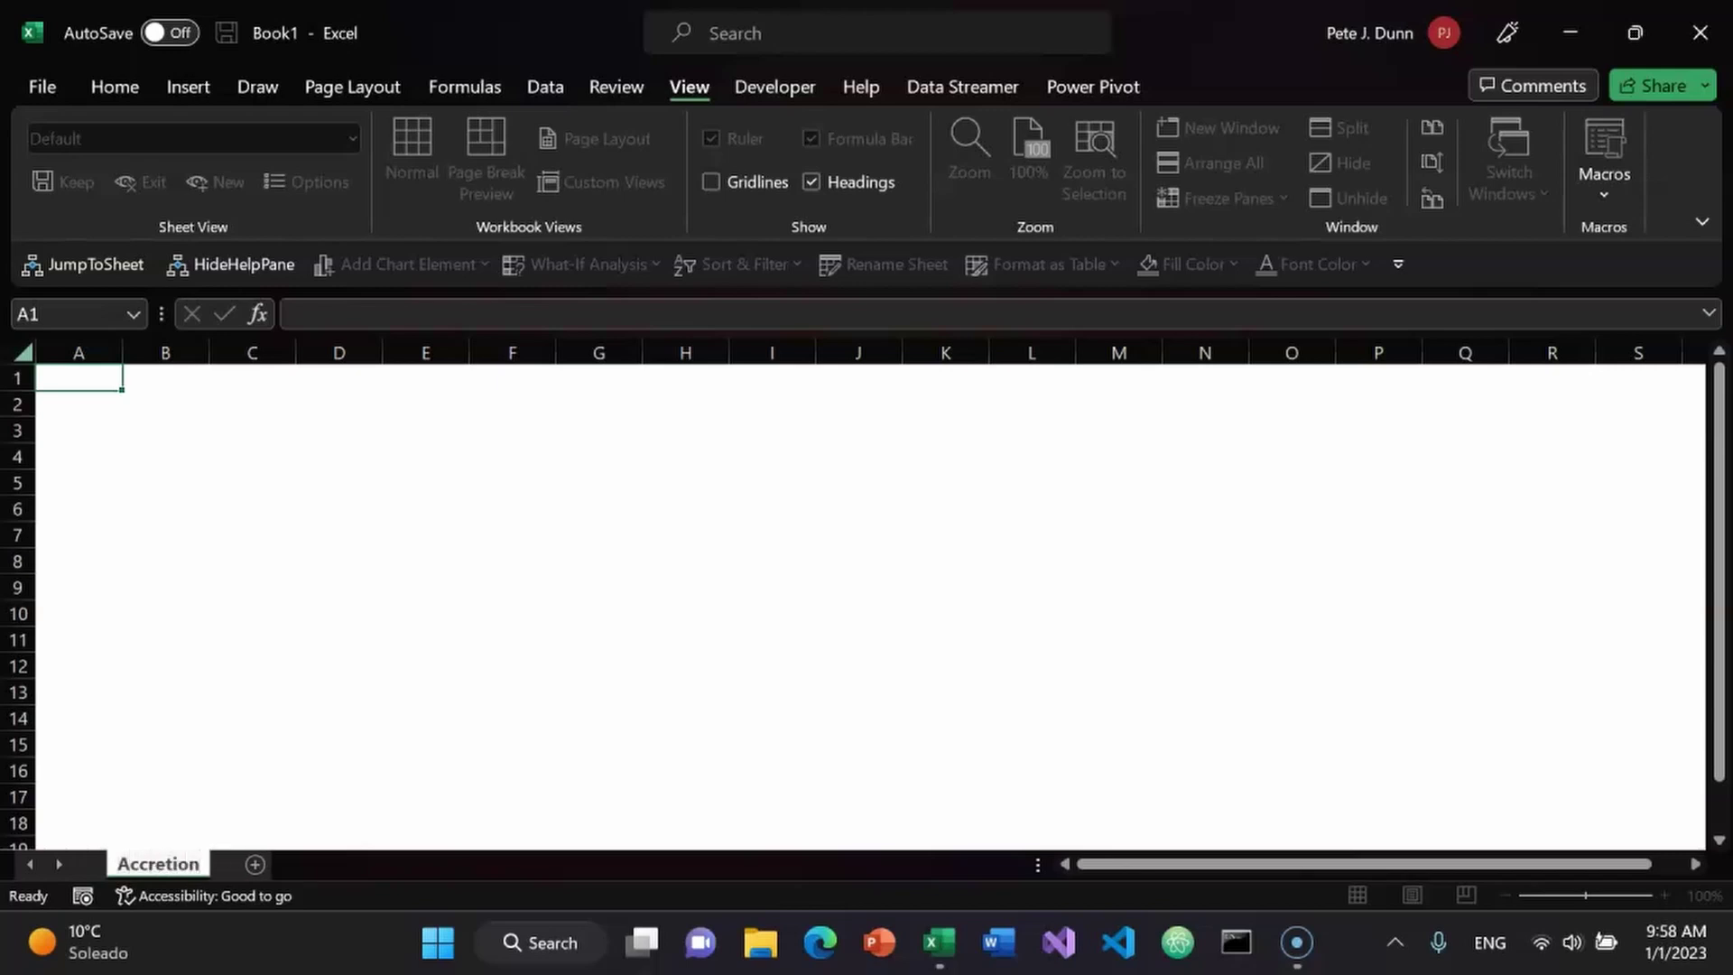
{"action": "type", "text": "Dilu"}
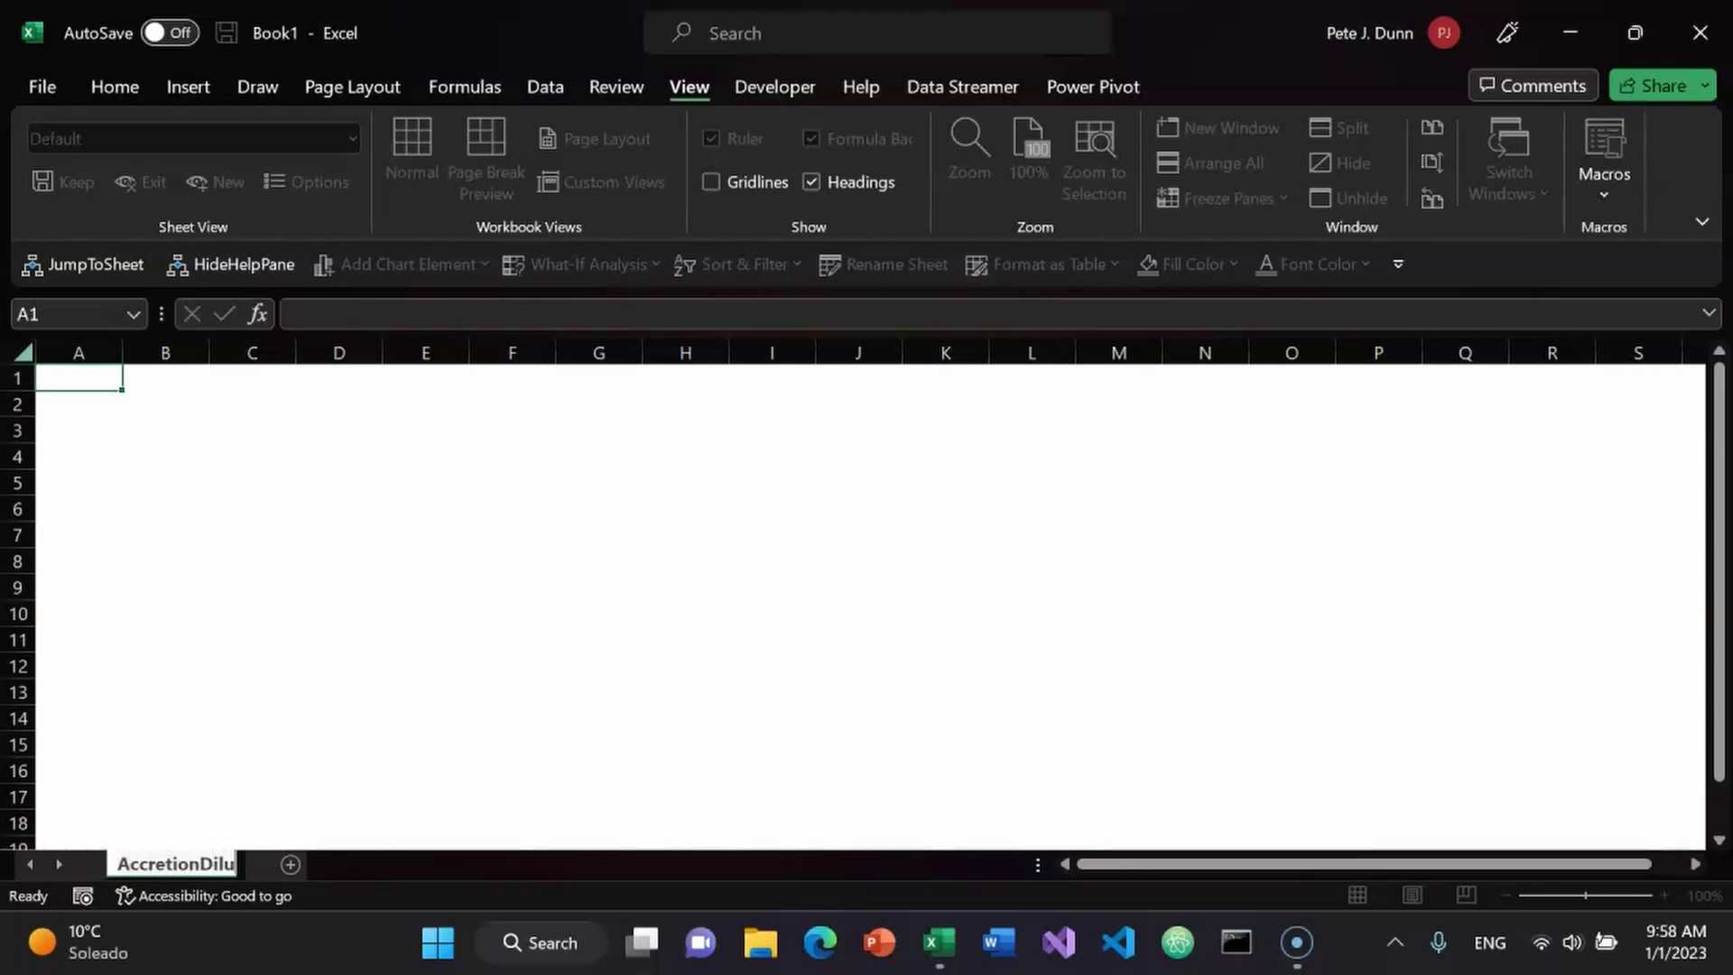
{"action": "type", "text": "tion"}
{"action": "key", "text": "Return"}
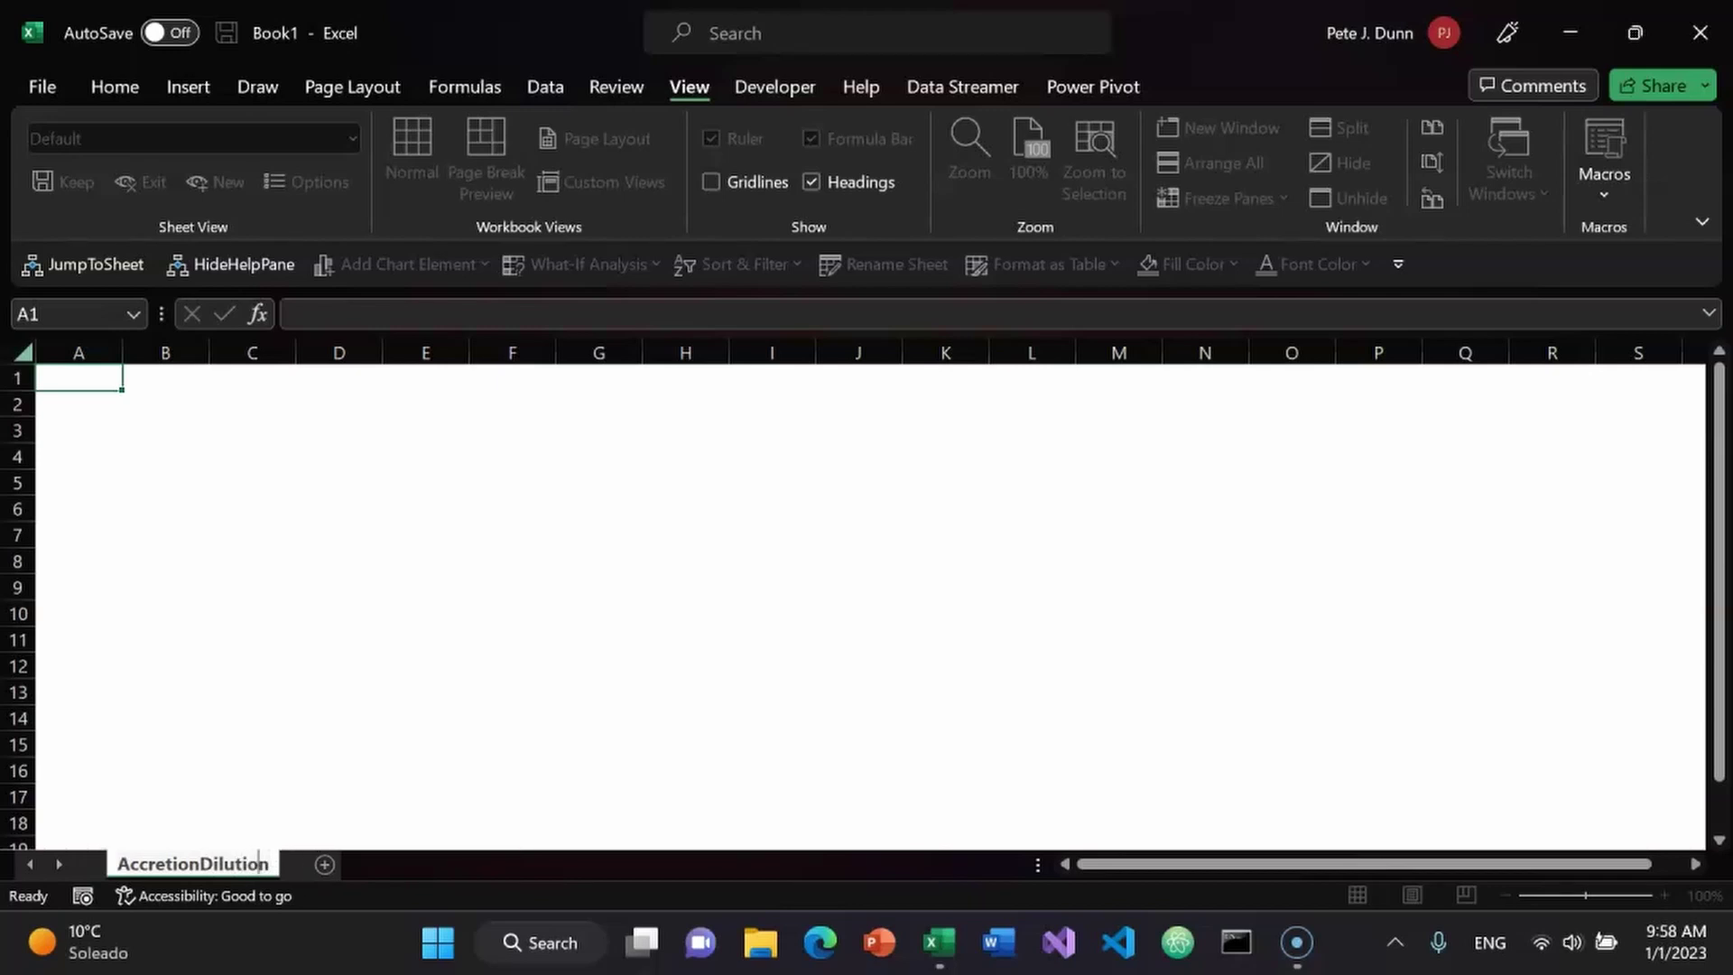
{"action": "key", "text": "Left"}
{"action": "key", "text": "Left"}
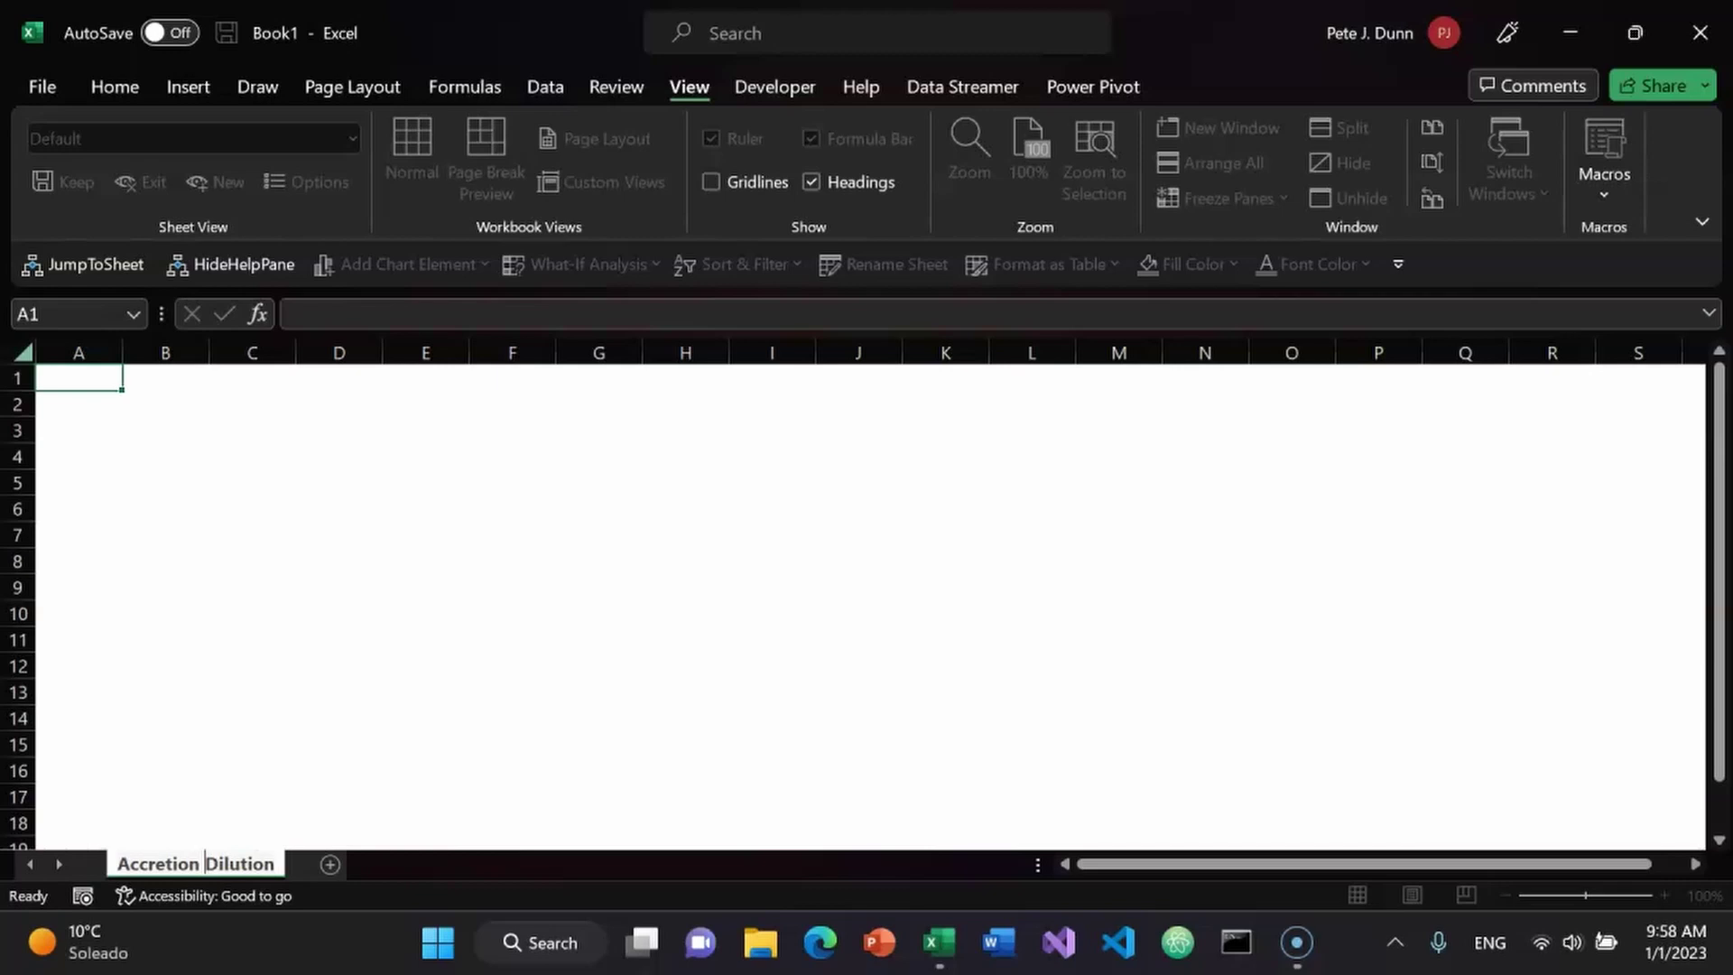
{"action": "key", "text": "Return"}
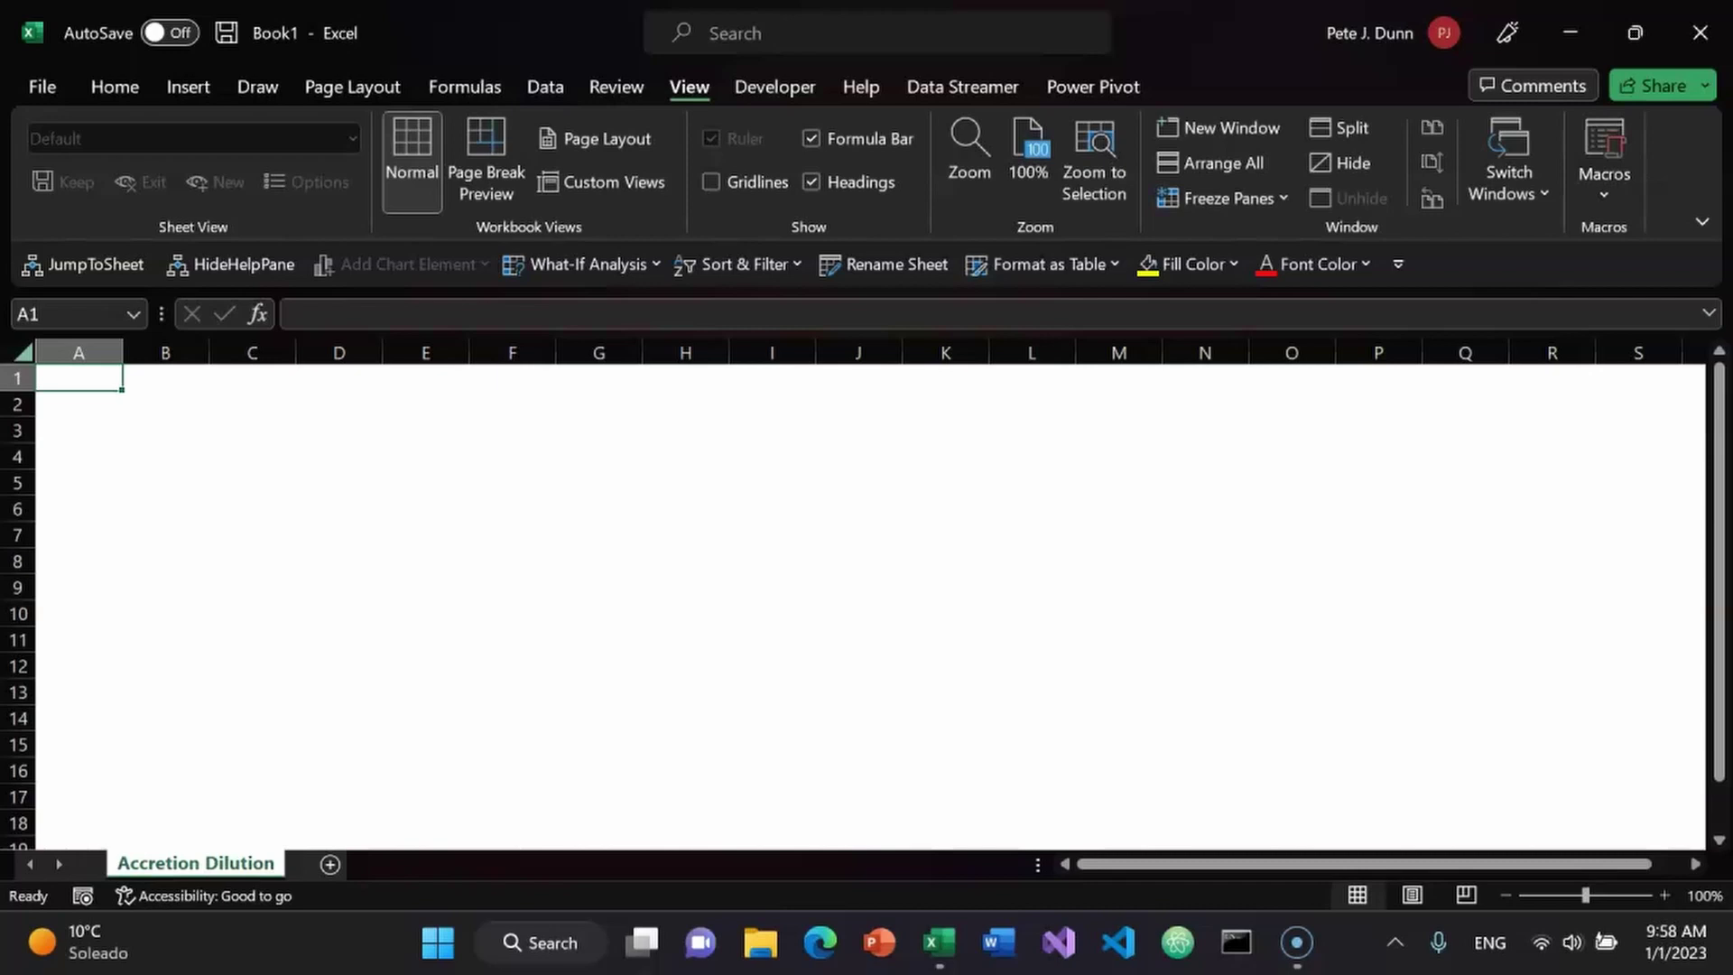
- Format the entire first row as bold and underlined for headers
{"action": "key", "text": "shift+space"}
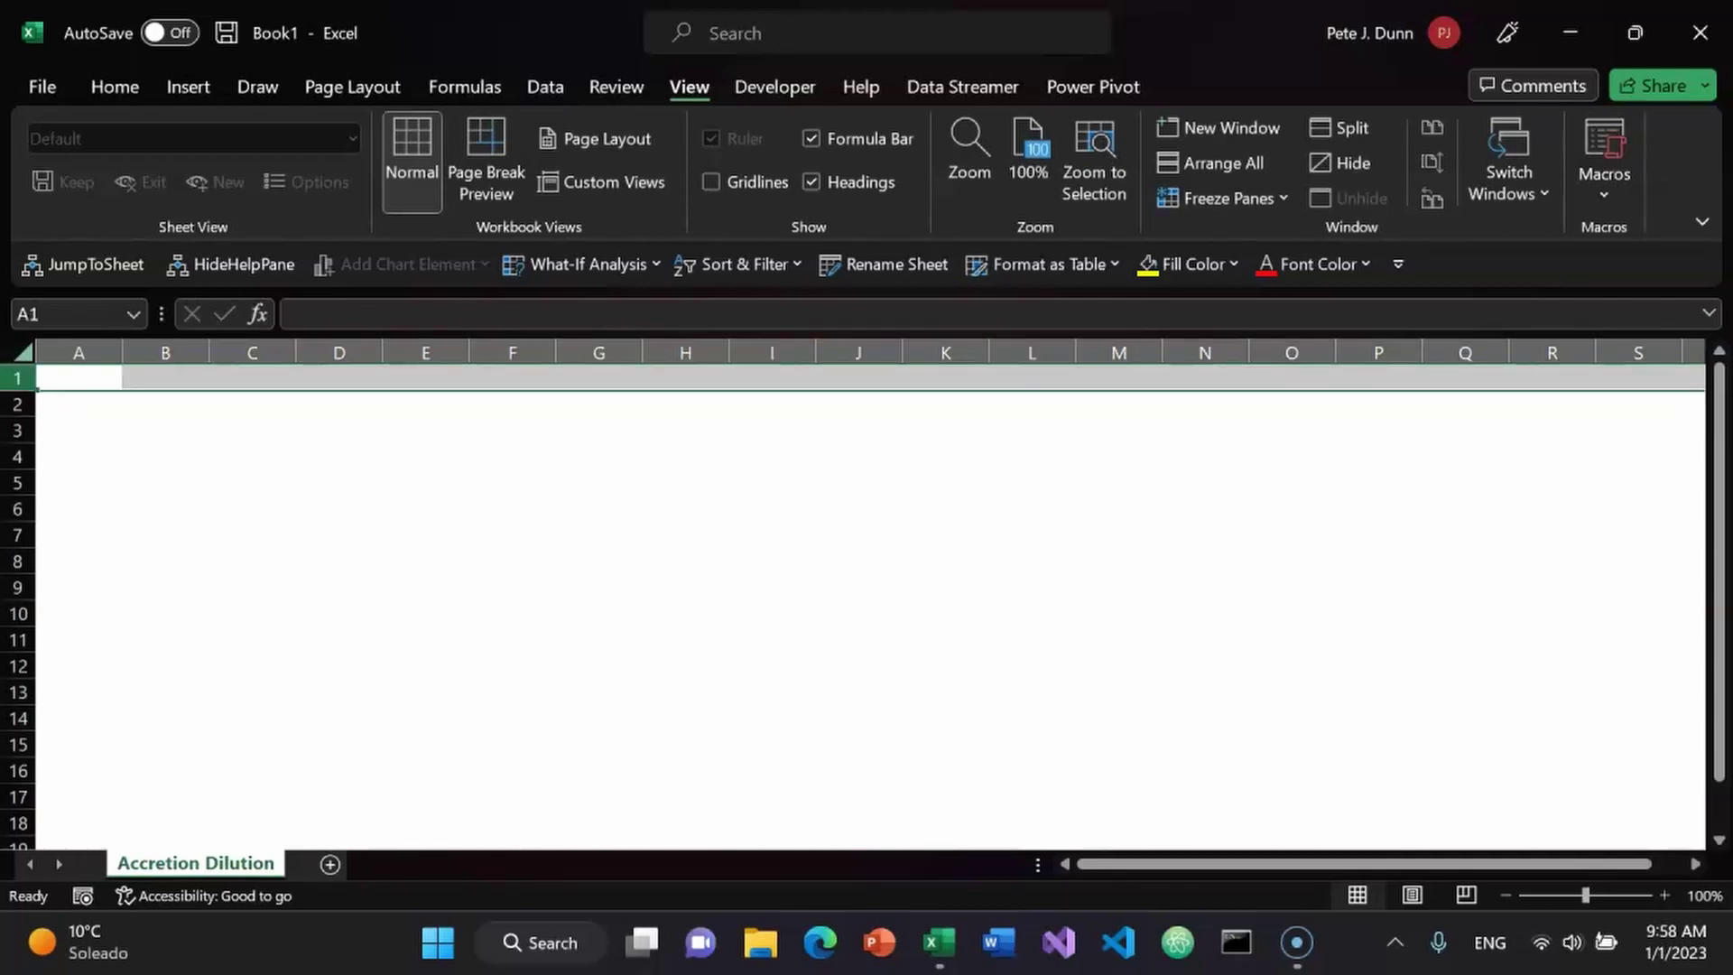
{"action": "key", "text": "Down"}
{"action": "key", "text": "Up"}
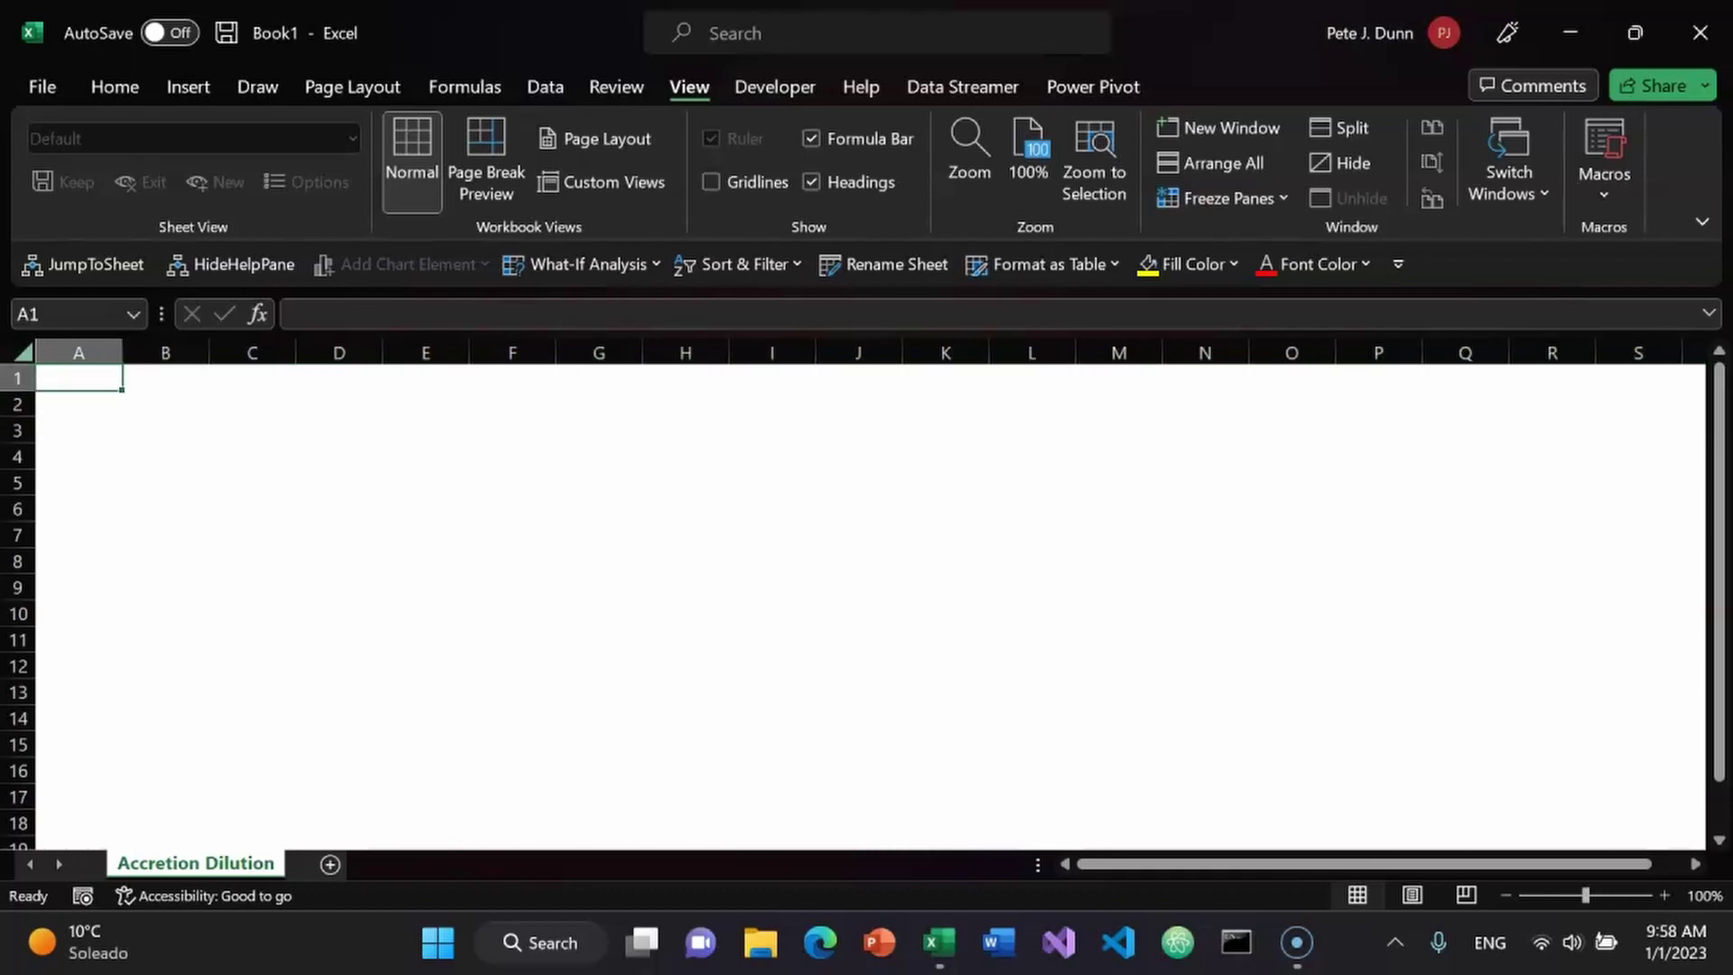
- Enter the header Company in A1 and the company names A and B in A2 and A3
{"action": "type", "text": "C"}
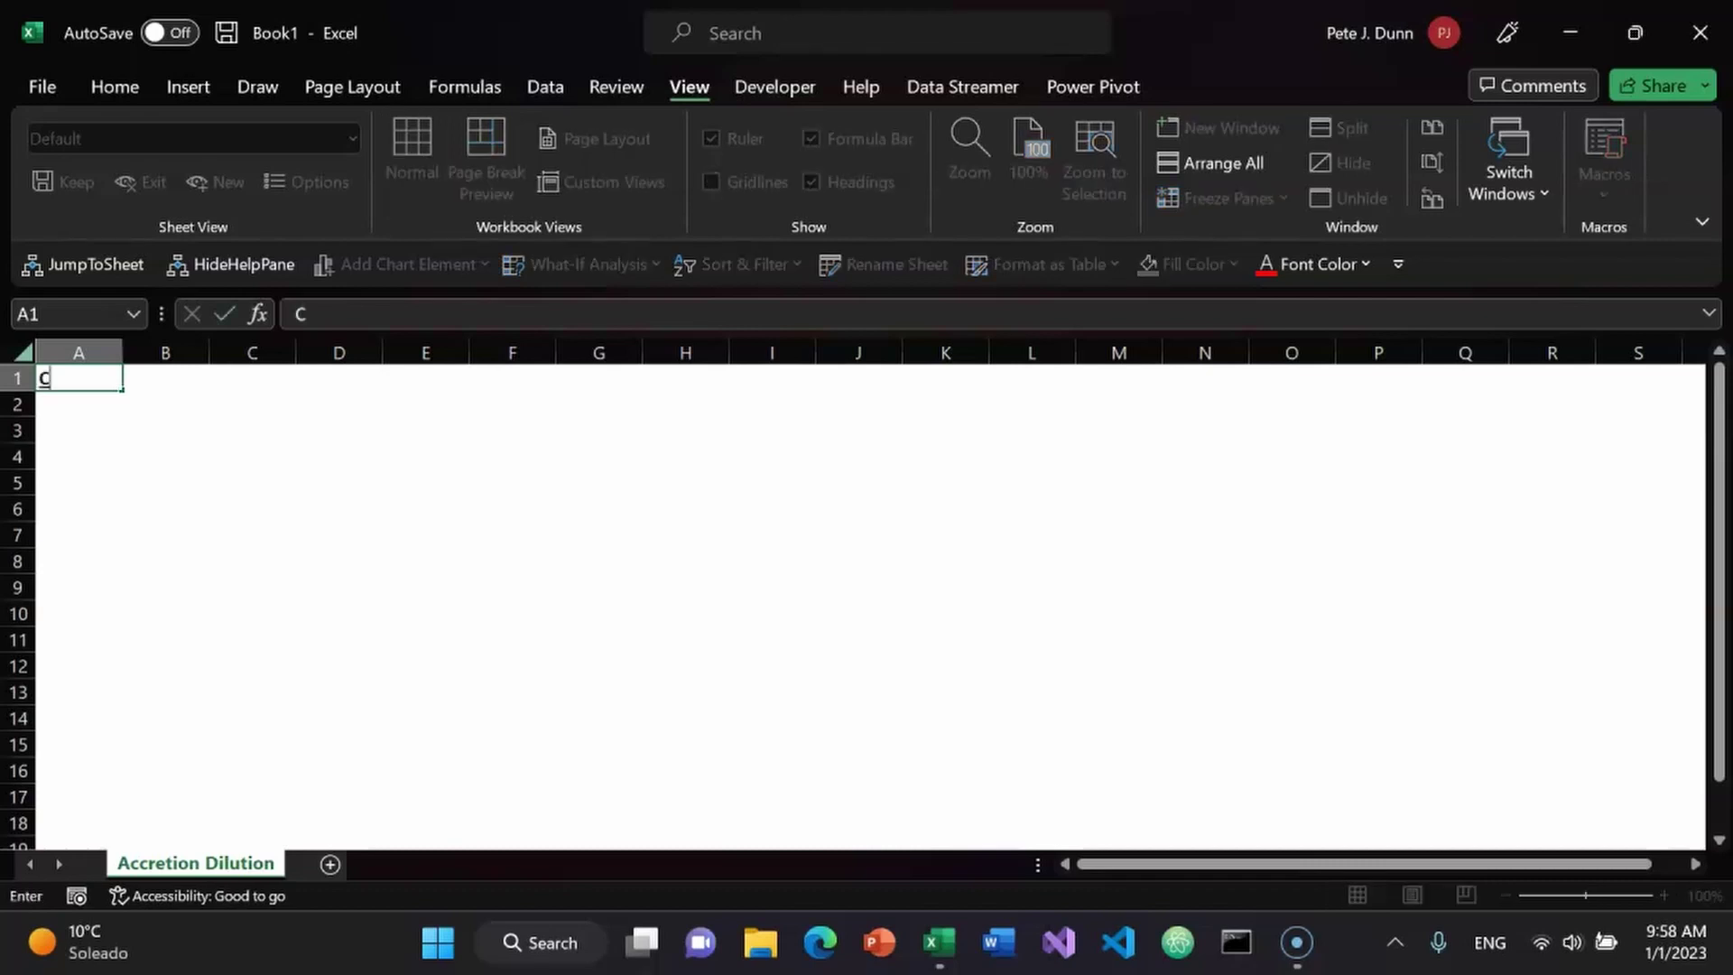
{"action": "type", "text": "ompan"}
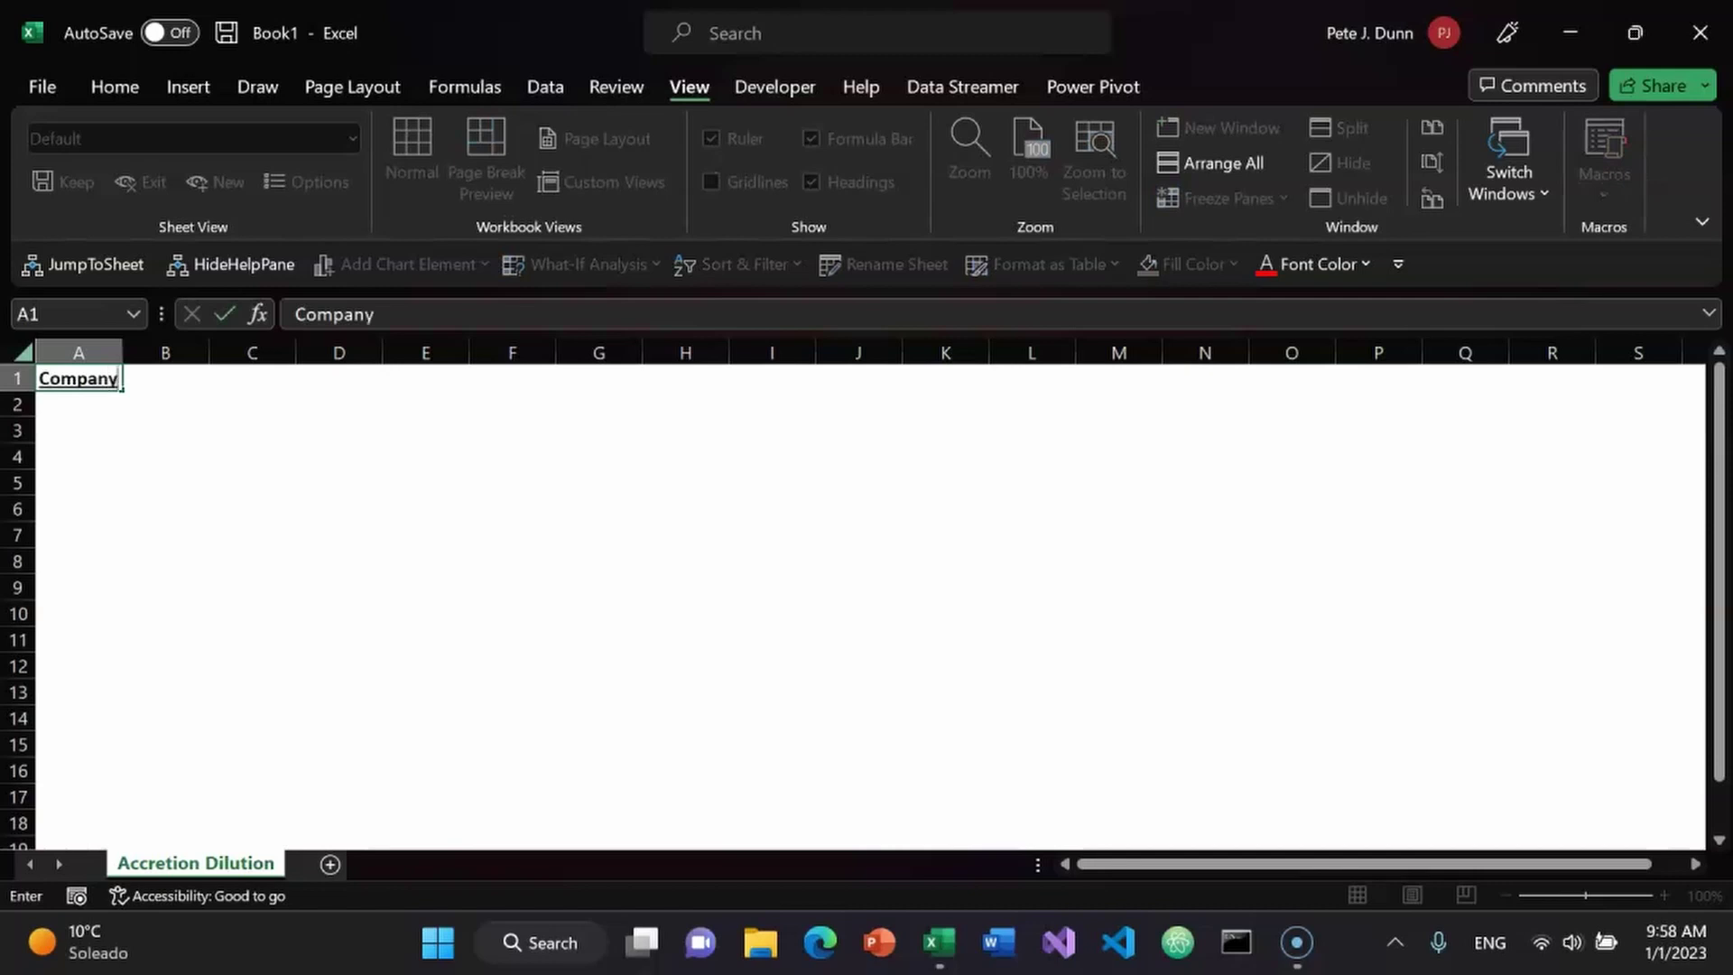
{"action": "type", "text": "y"}
{"action": "key", "text": "Return"}
{"action": "type", "text": "A"}
{"action": "key", "text": "Return"}
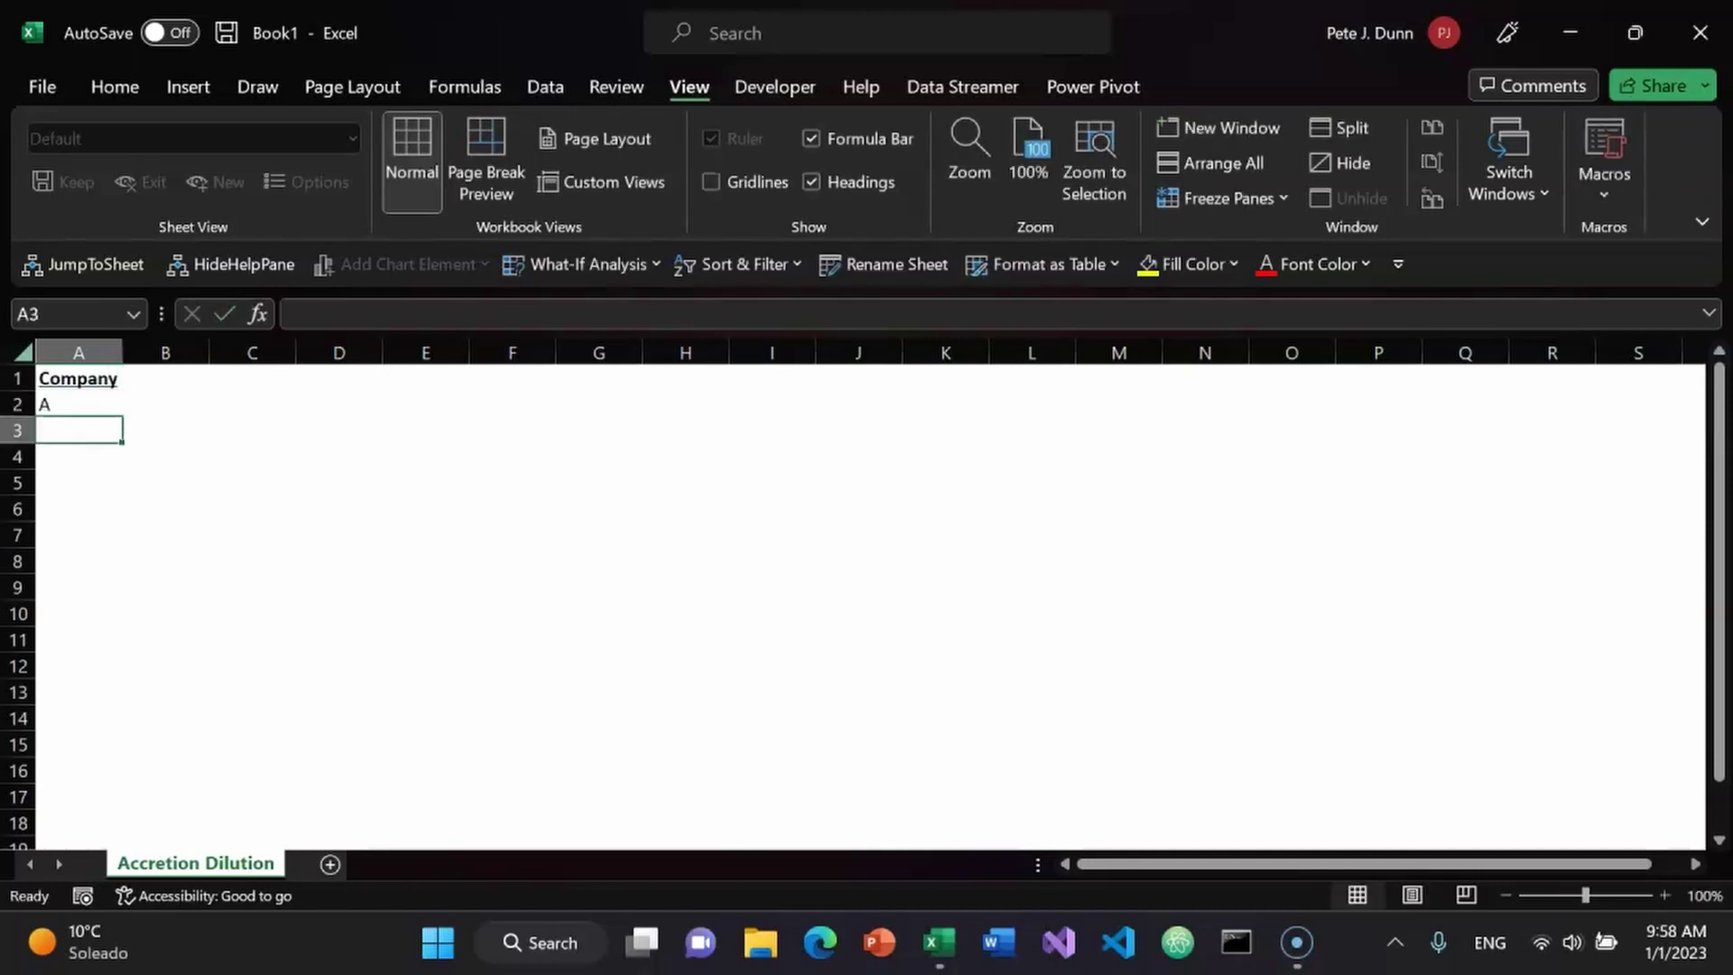
{"action": "type", "text": "B"}
{"action": "key", "text": "Up"}
{"action": "key", "text": "Down"}
- Change the font color of A1:A3 to the standard blue
{"action": "key", "text": "shift+Up"}
{"action": "key", "text": "shift+Up"}
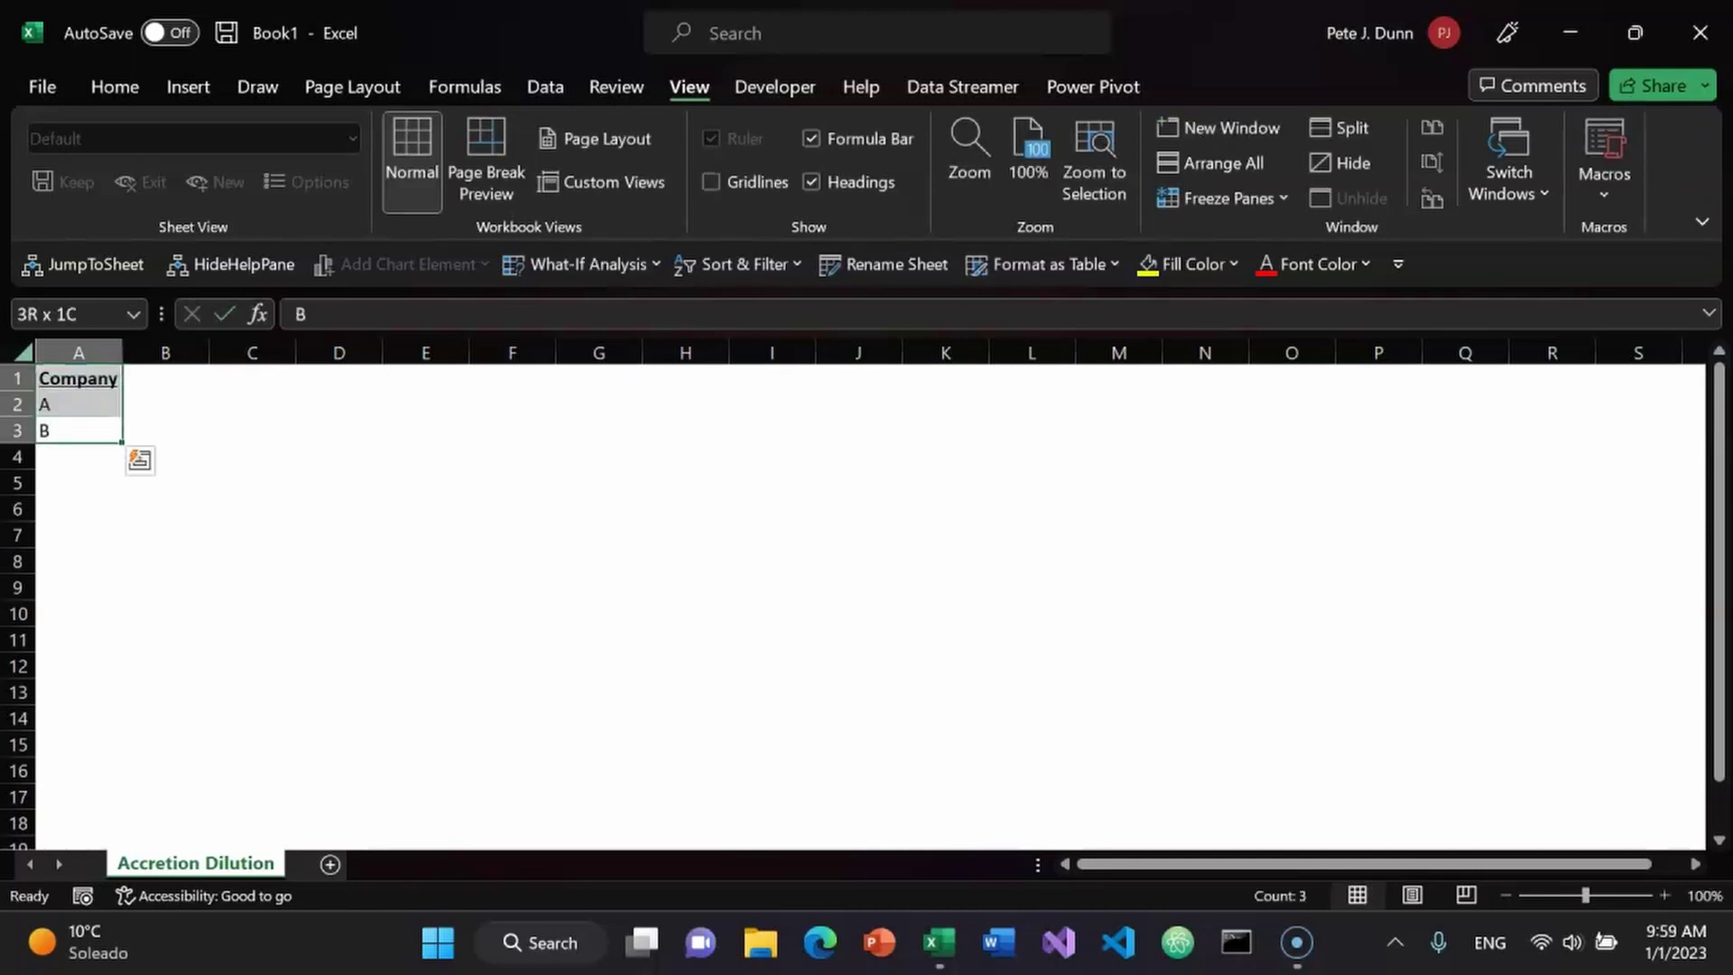
{"action": "key", "text": "alt+9"}
{"action": "key", "text": "Up"}
{"action": "key", "text": "Up"}
{"action": "key", "text": "Left"}
{"action": "key", "text": "Left"}
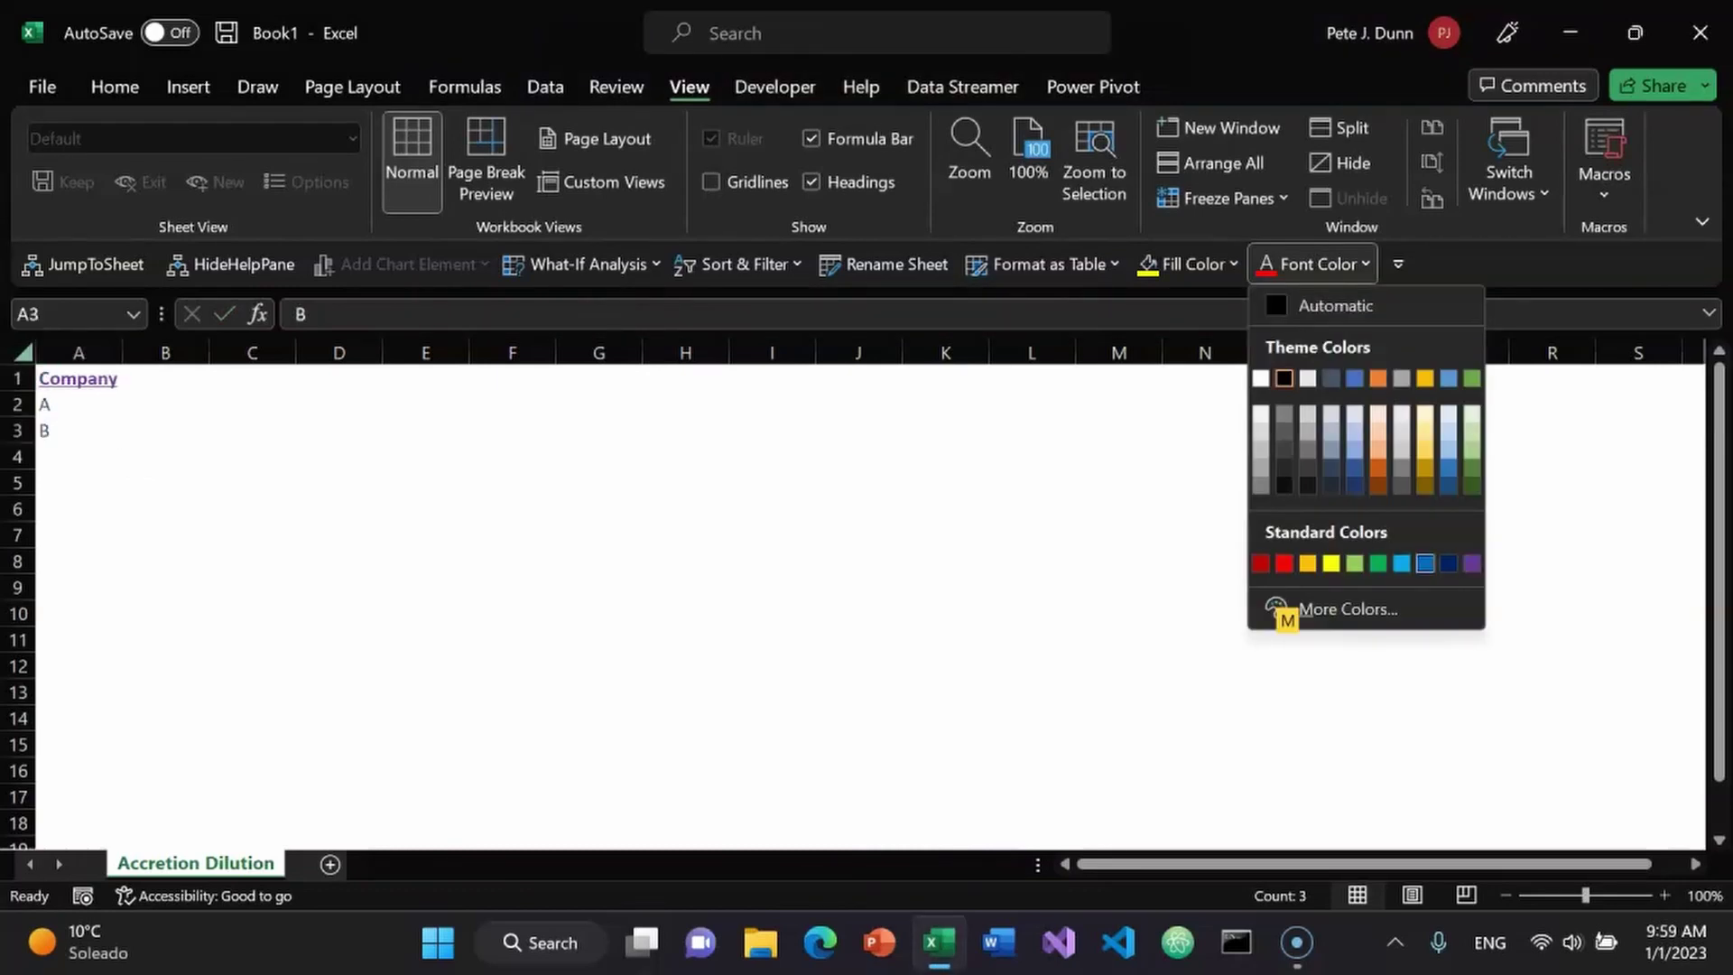
{"action": "key", "text": "Return"}
- Enter the header Net income in cell B1
{"action": "key", "text": "Right"}
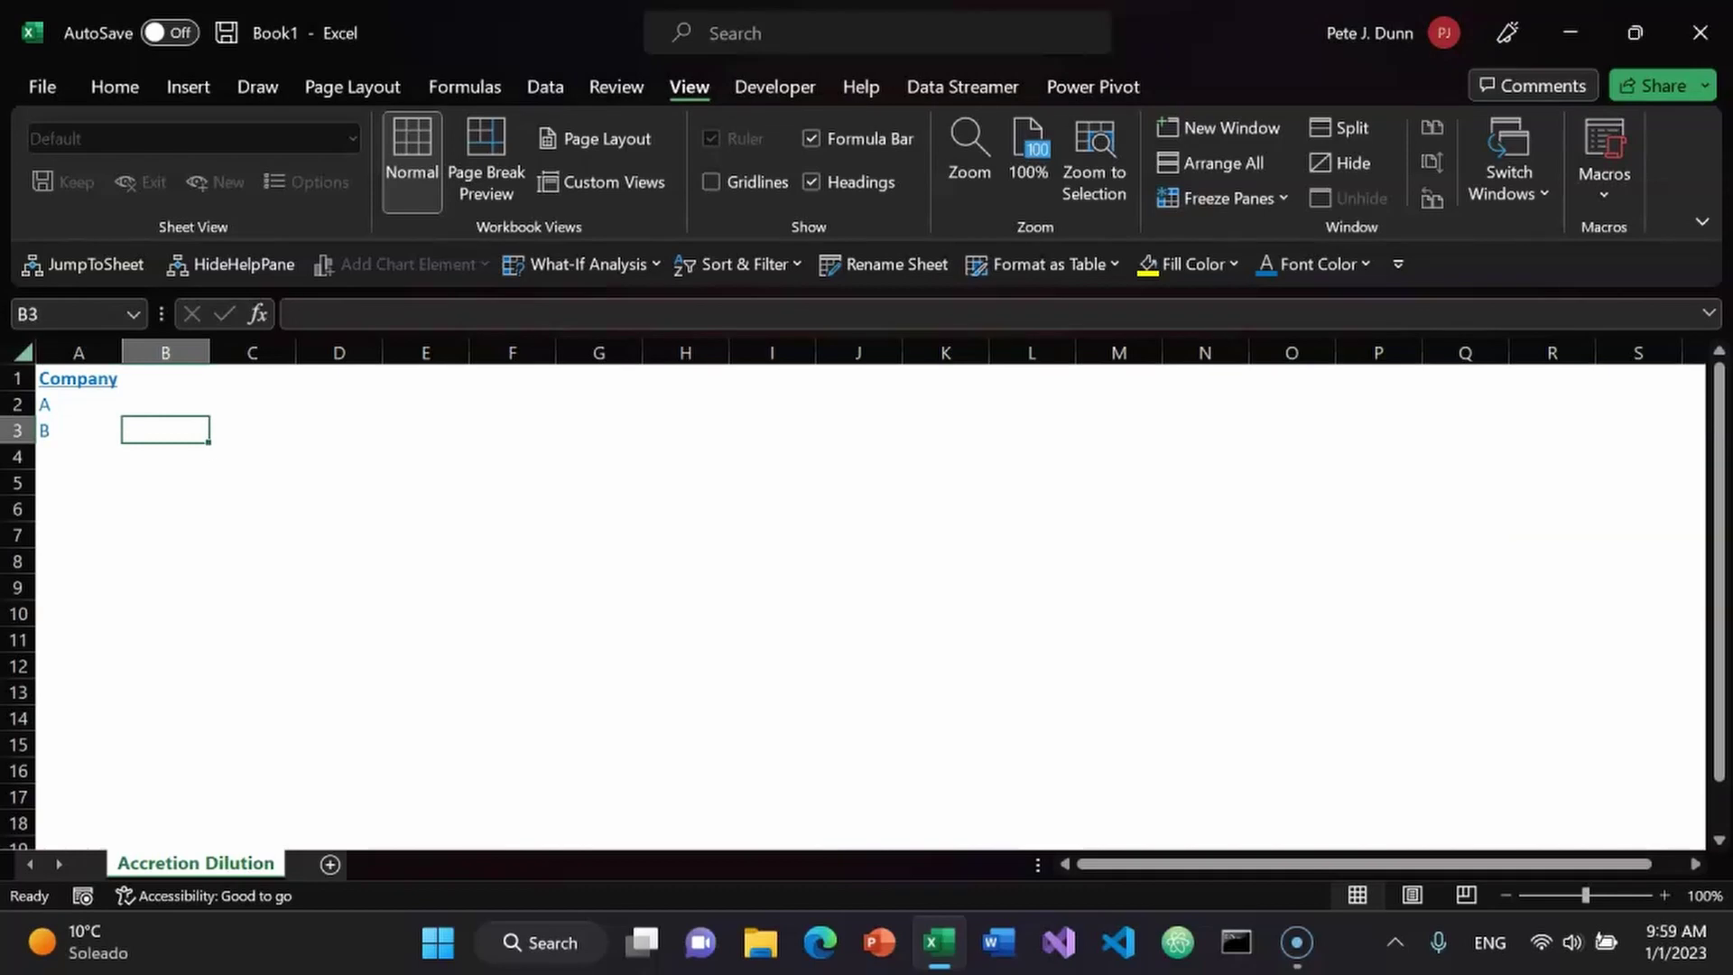
{"action": "key", "text": "Up"}
{"action": "key", "text": "Up"}
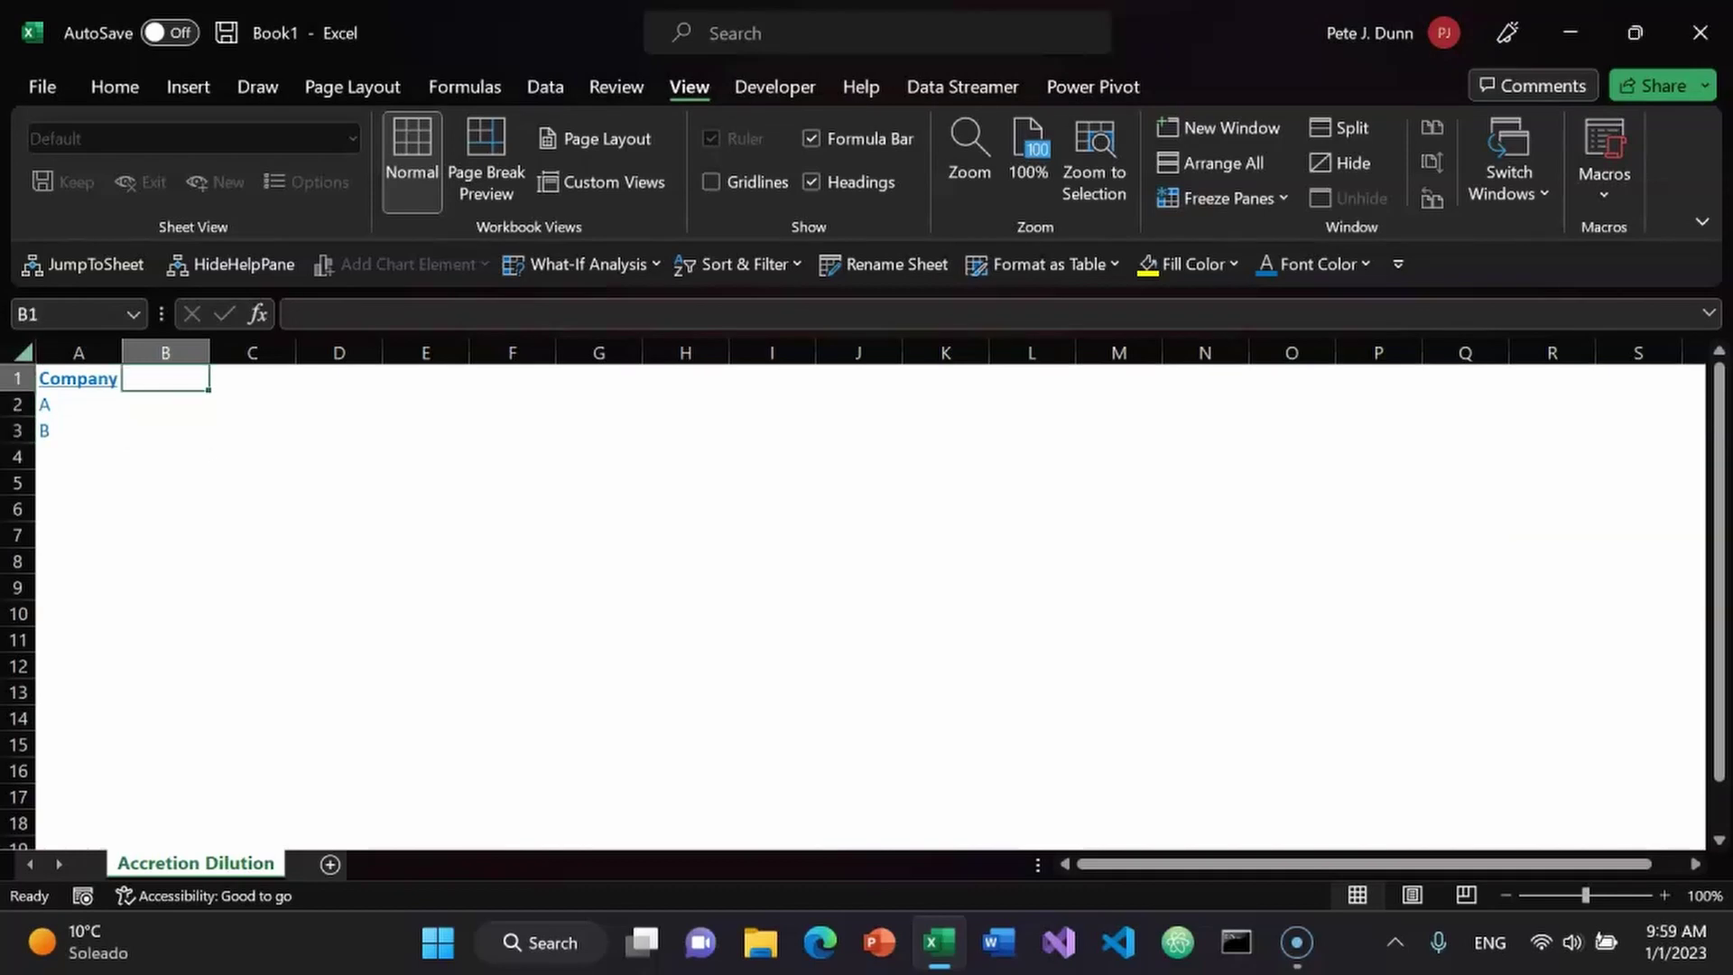
{"action": "type", "text": "Net income"}
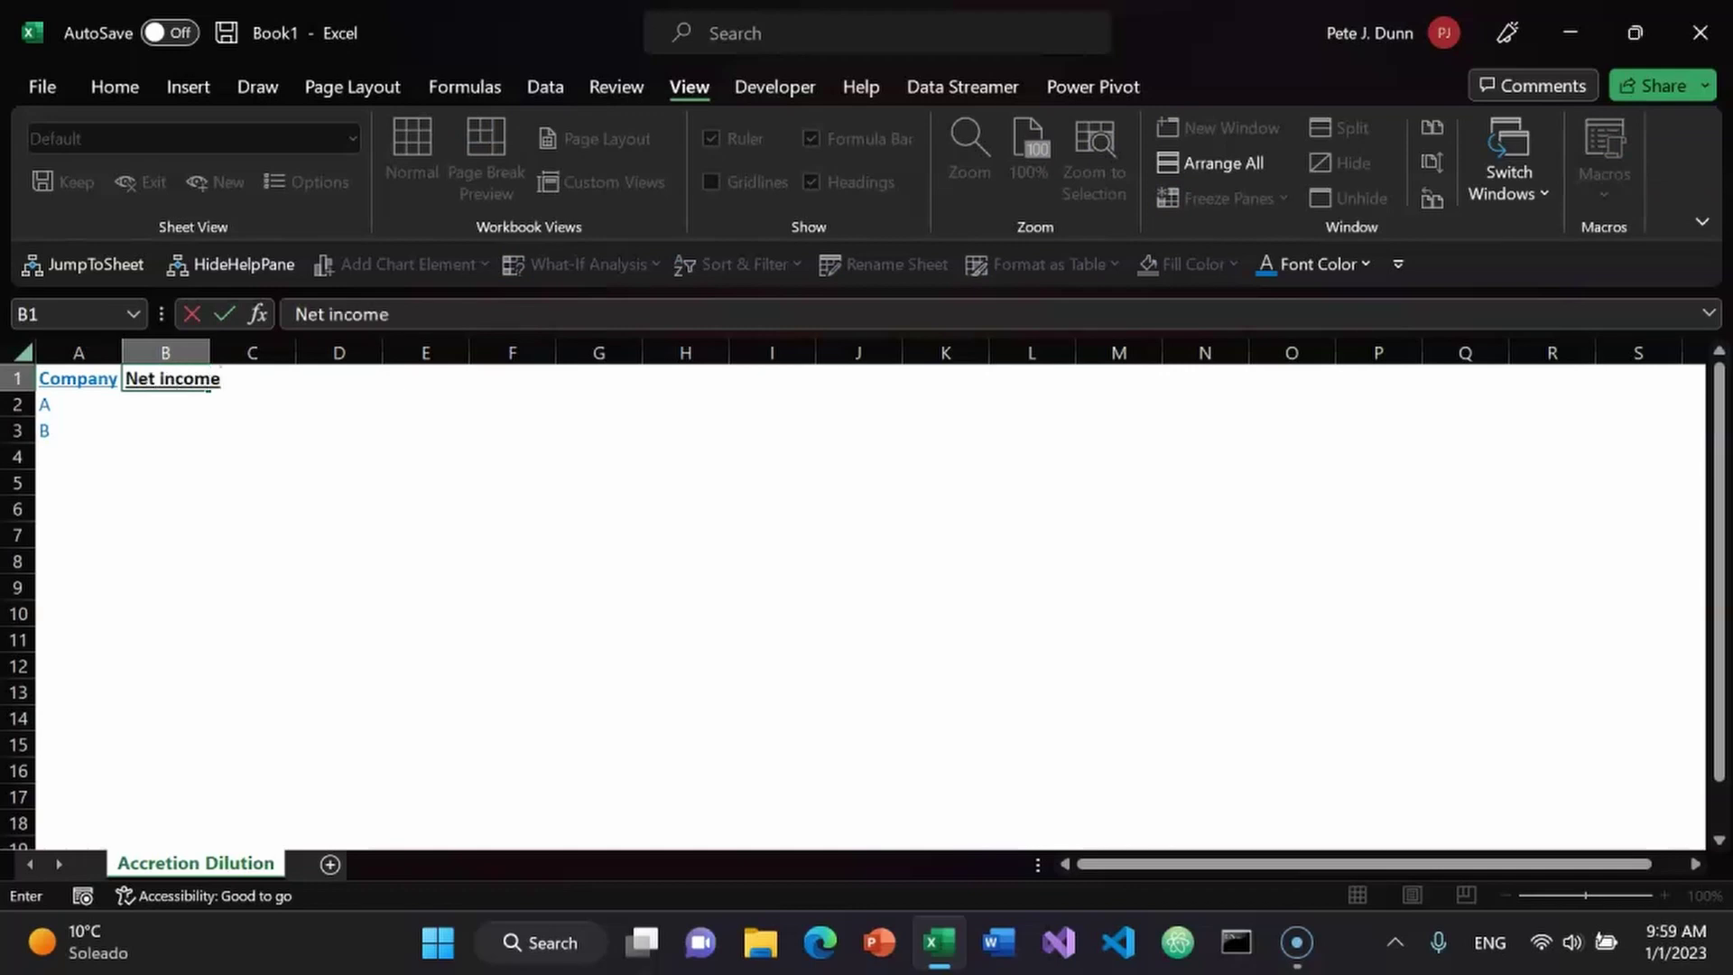
{"action": "key", "text": "Return"}
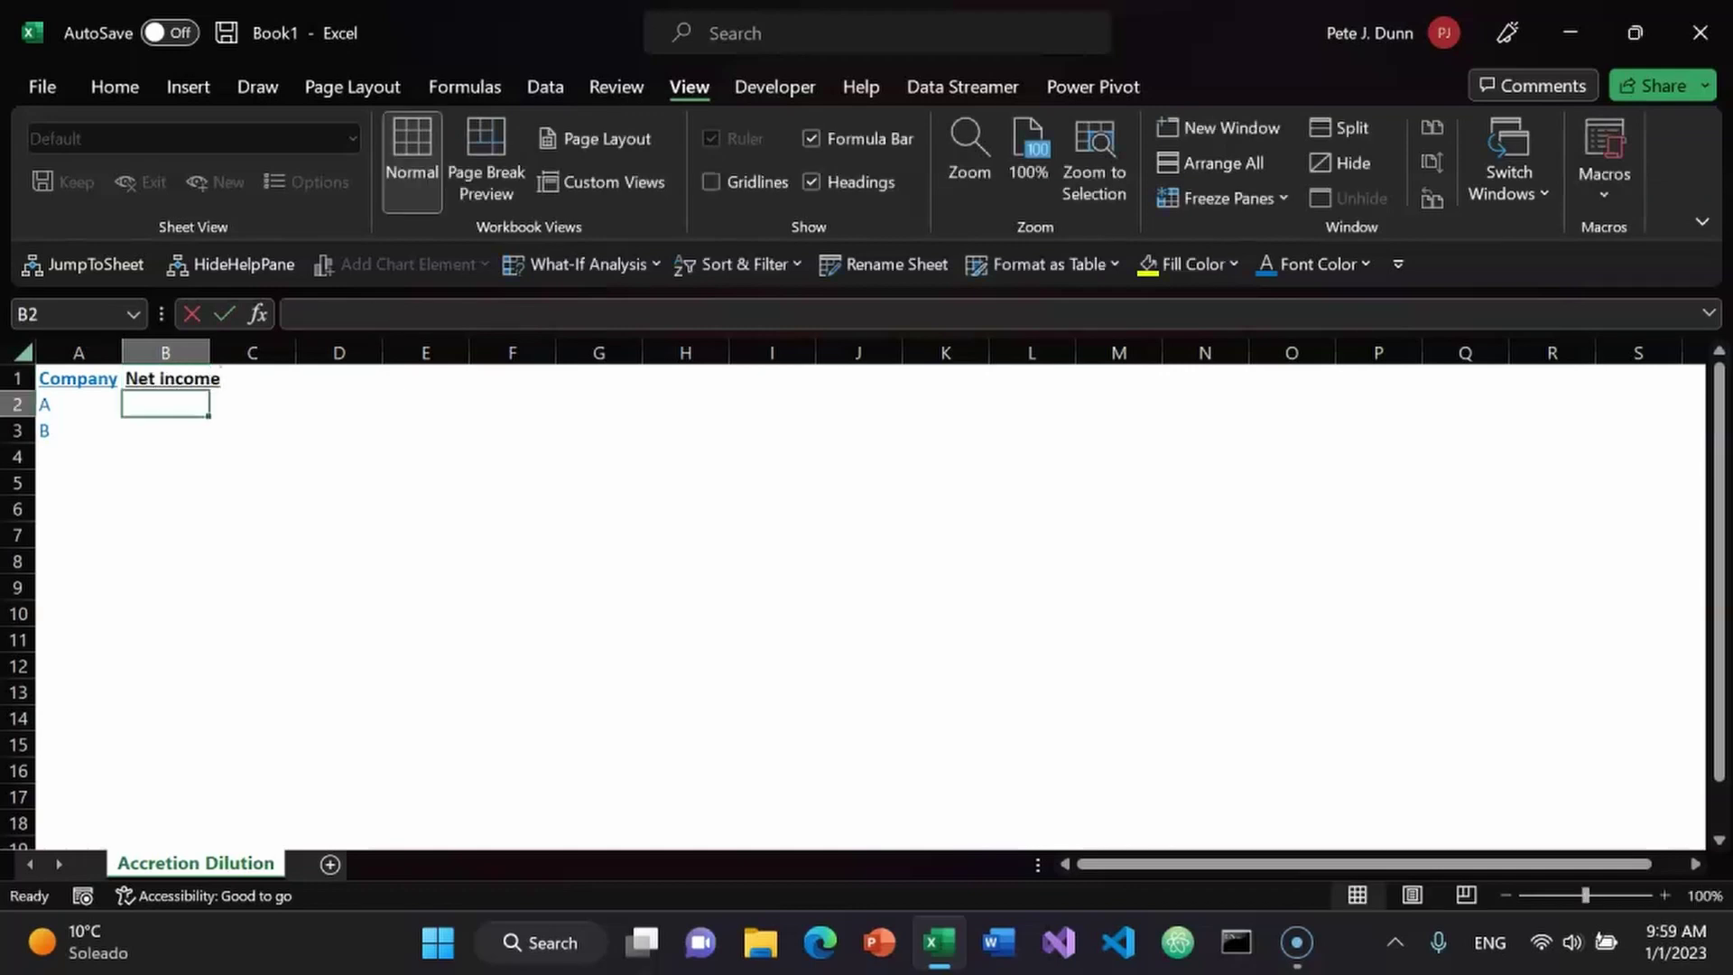
- Copy only the formatting of the Company header onto the Net income header in B1
{"action": "key", "text": "Up"}
{"action": "key", "text": "Left"}
{"action": "key", "text": "ctrl+c"}
{"action": "key", "text": "Right"}
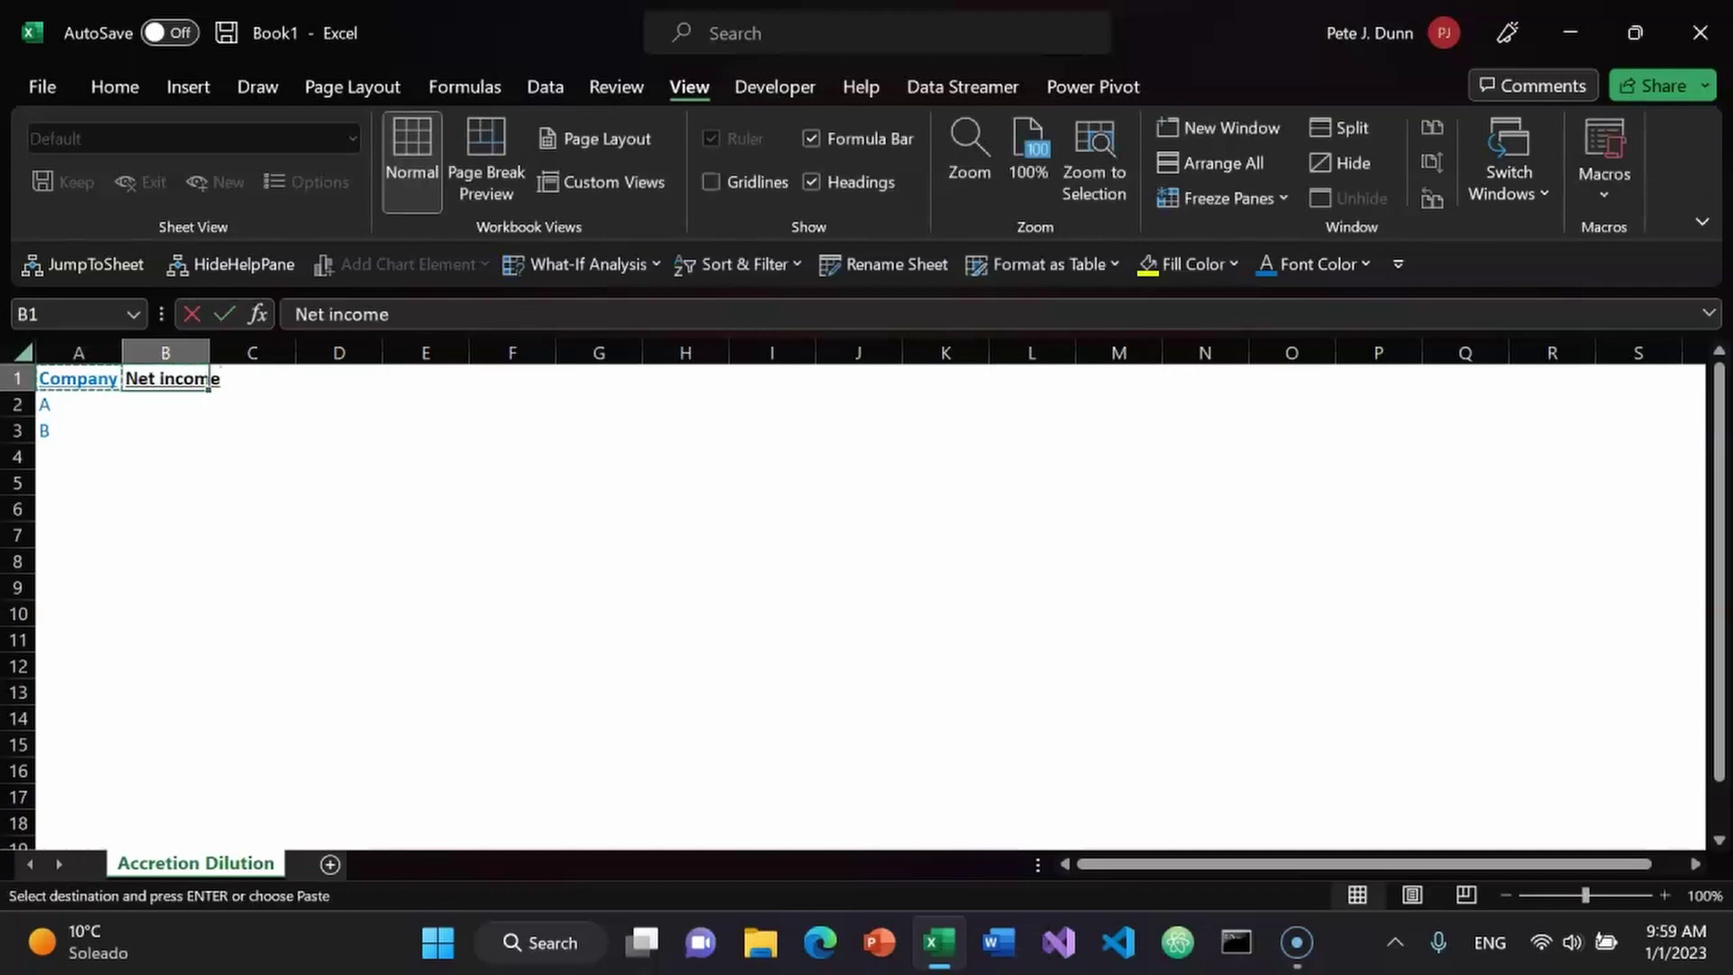
{"action": "key", "text": "ctrl+alt+v"}
{"action": "key", "text": "t"}
{"action": "key", "text": "Return"}
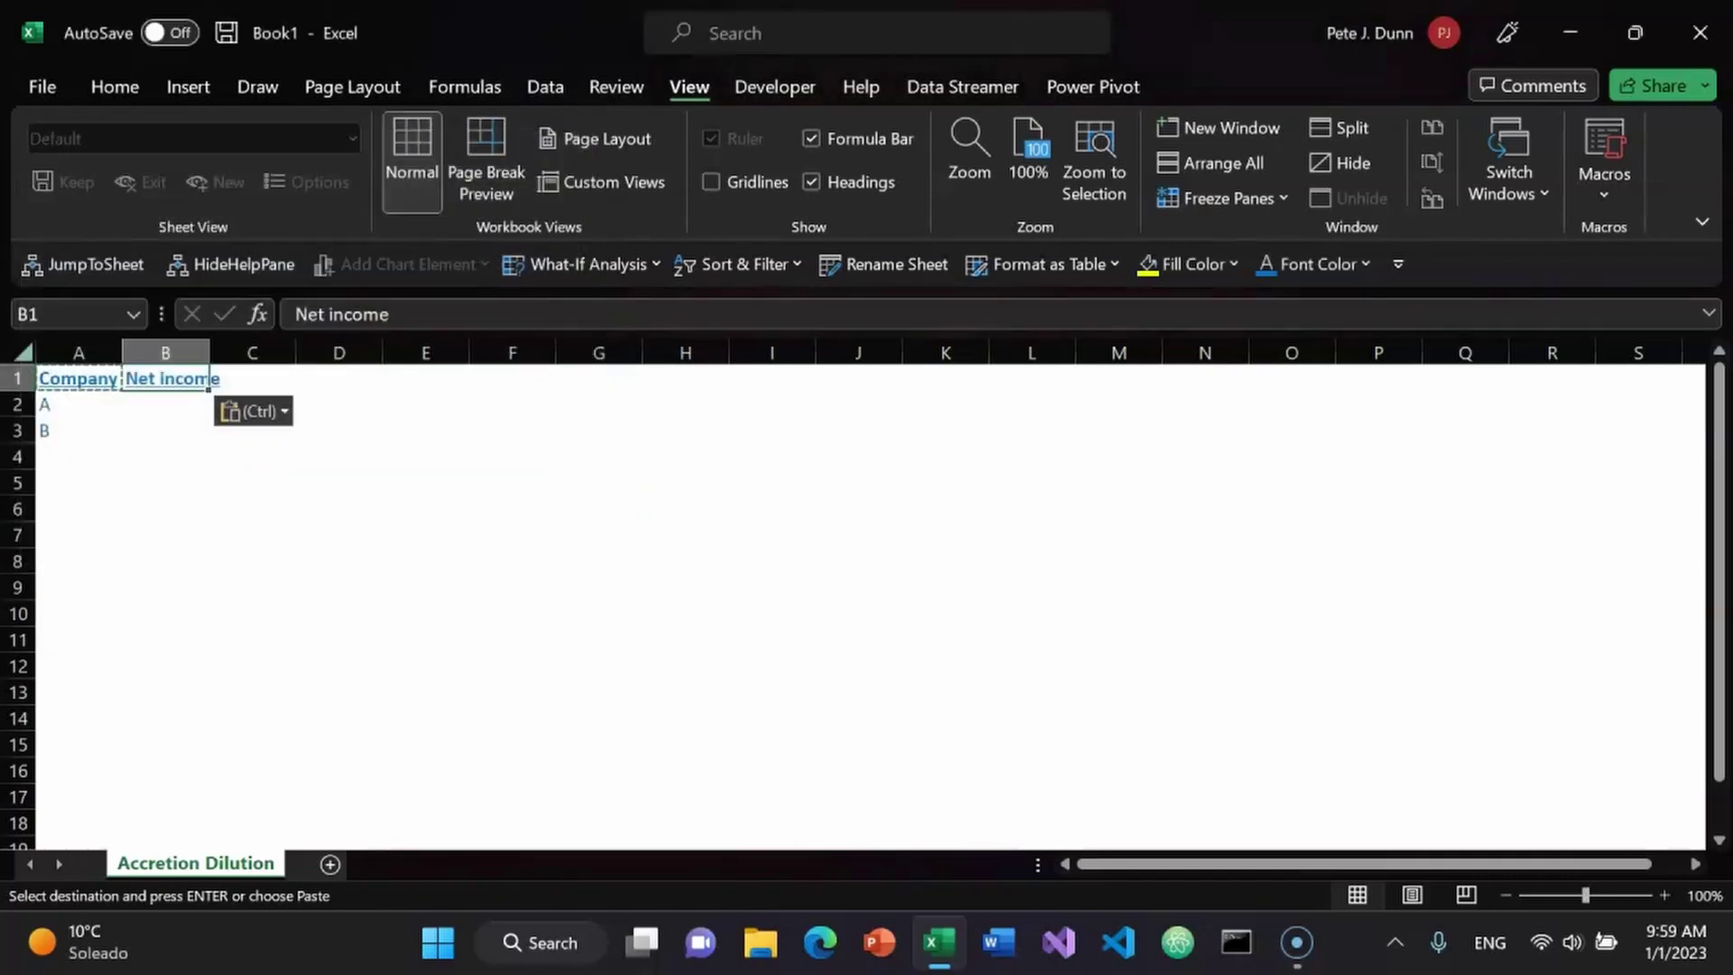
- AutoFit the column widths across the whole worksheet
{"action": "key", "text": "ctrl+a"}
{"action": "key", "text": "ctrl+a"}
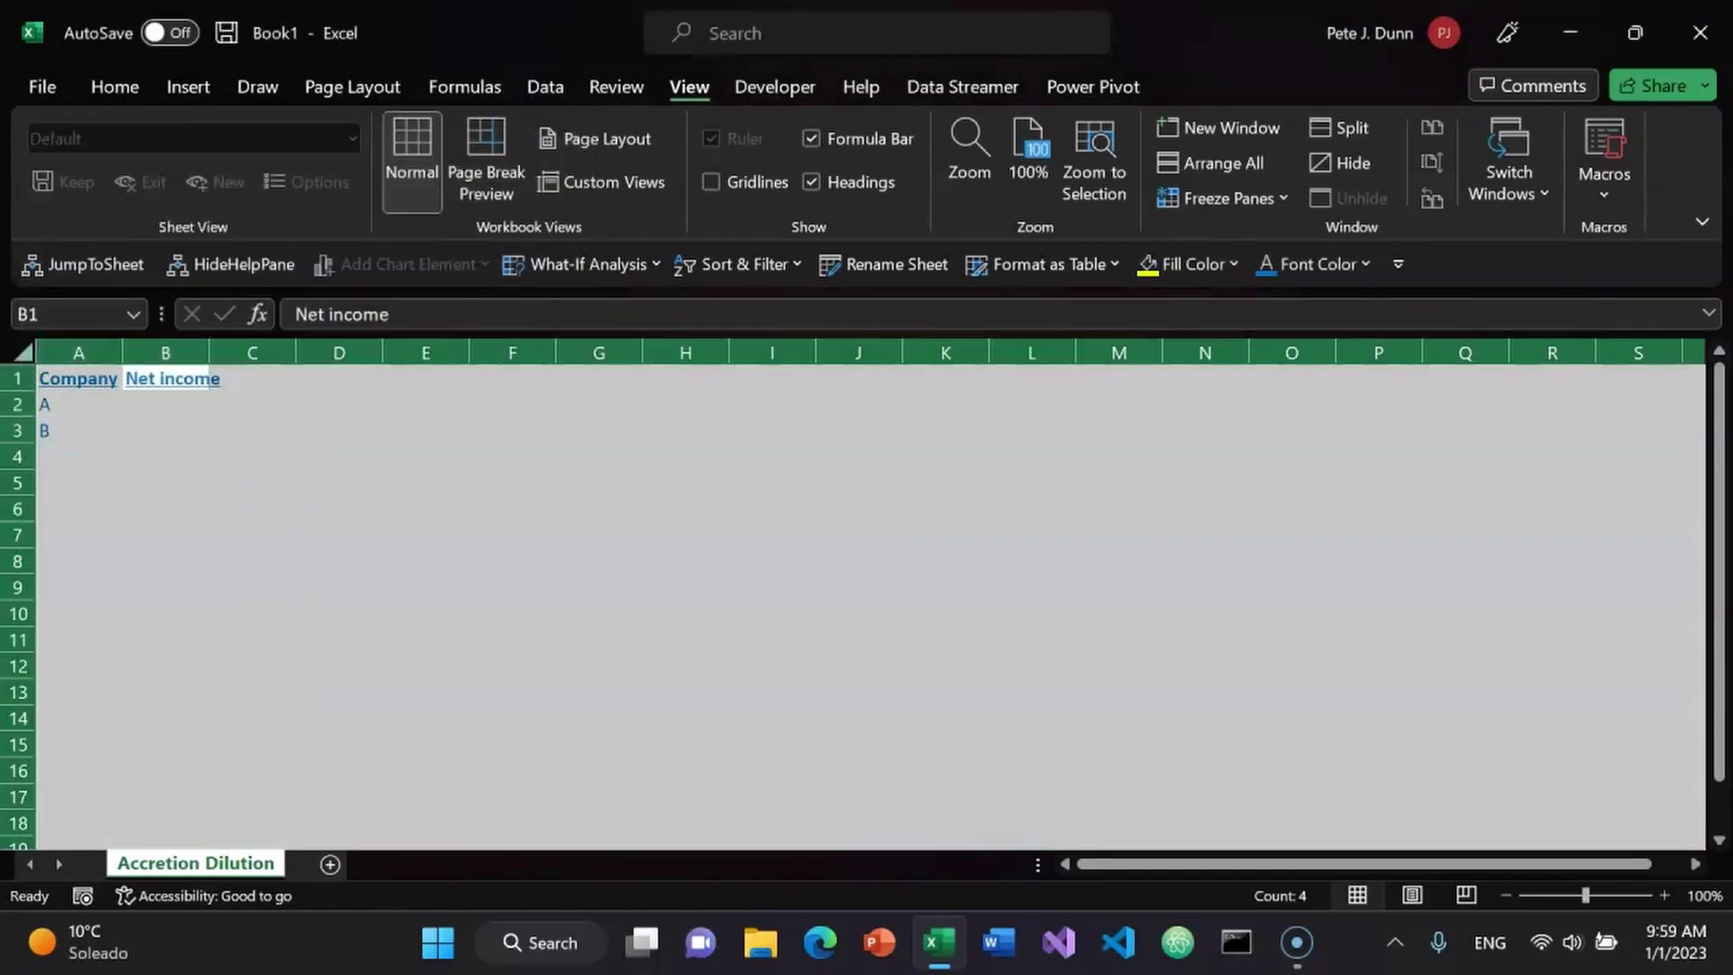
{"action": "key", "text": "alt+o"}
{"action": "key", "text": "c"}
{"action": "key", "text": "a"}
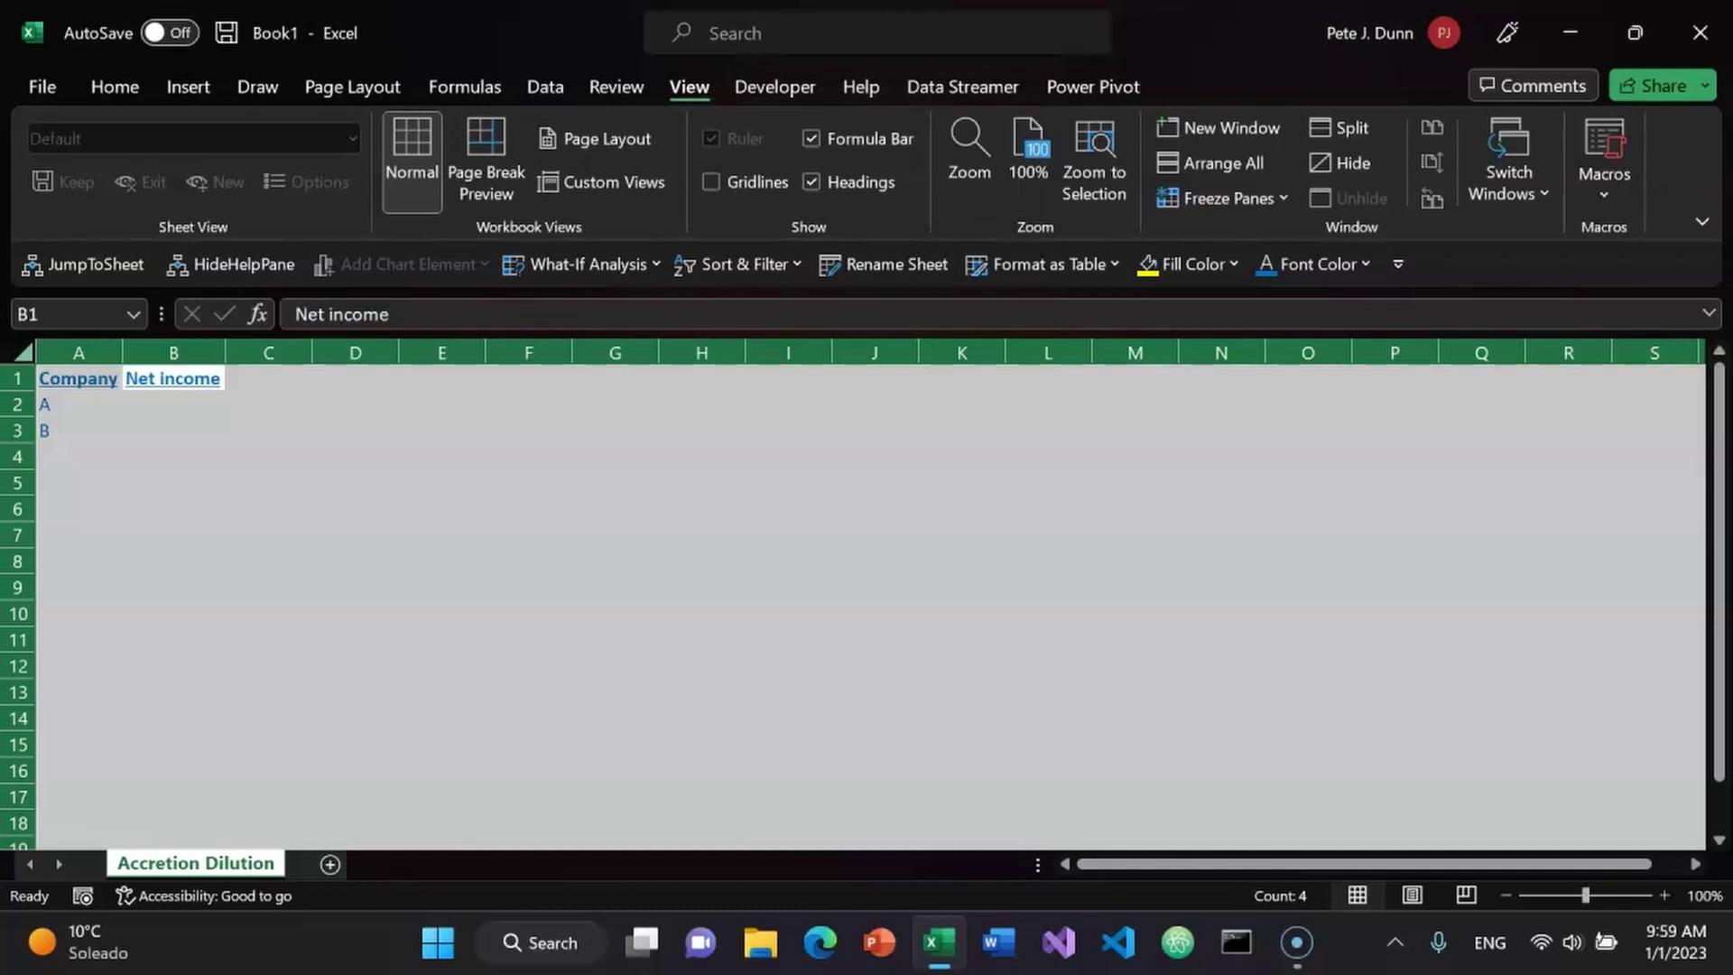
- Enter 200 as company A's net income in B2 and set its font color to the standard blue
{"action": "key", "text": "Down"}
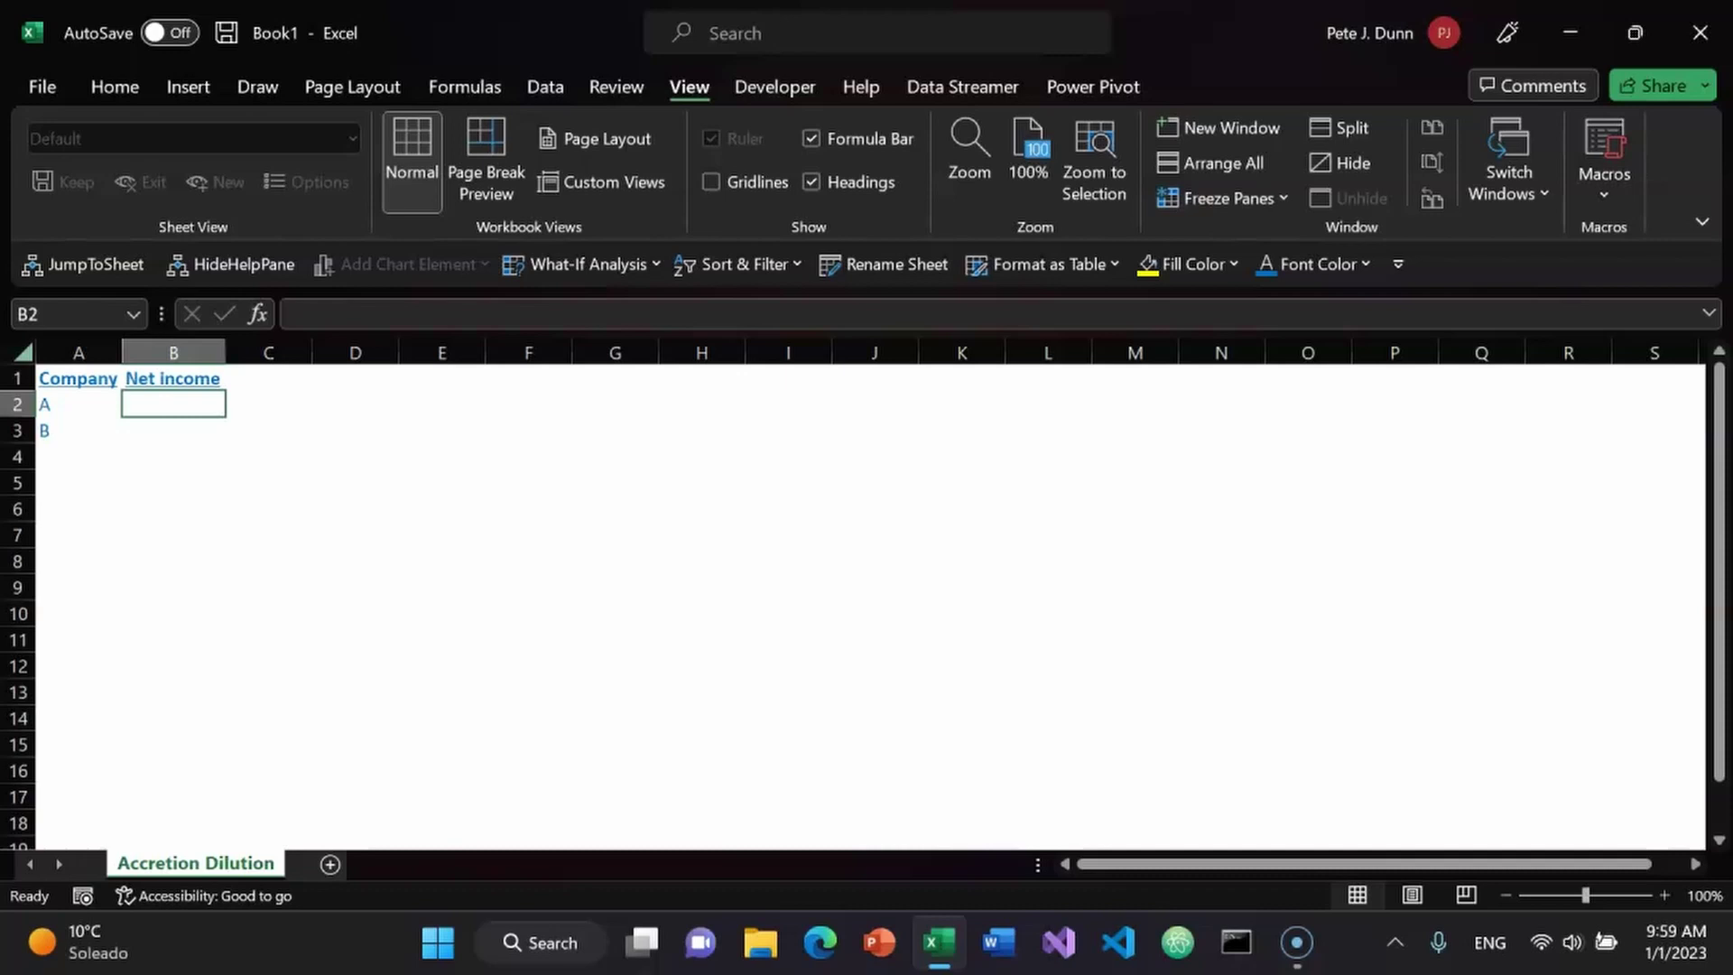
{"action": "type", "text": "200"}
{"action": "key", "text": "Return"}
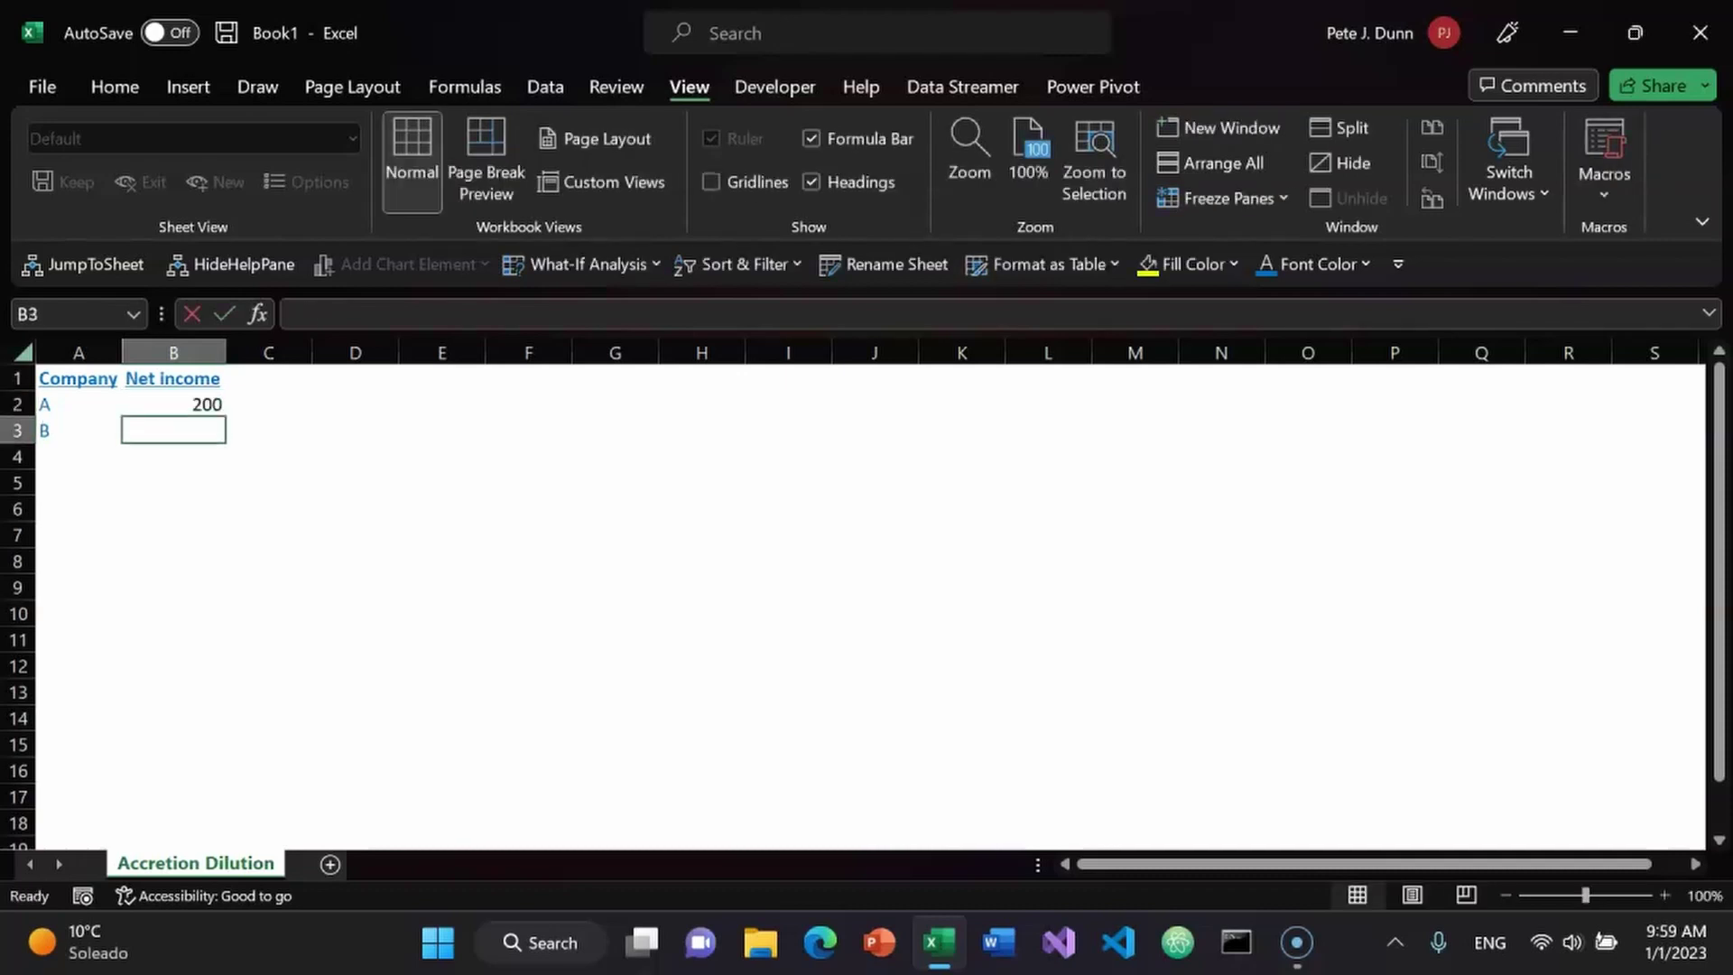
{"action": "key", "text": "Up"}
{"action": "key", "text": "alt+9"}
{"action": "key", "text": "Up"}
{"action": "key", "text": "Up"}
{"action": "key", "text": "Left"}
{"action": "key", "text": "Left"}
{"action": "key", "text": "Return"}
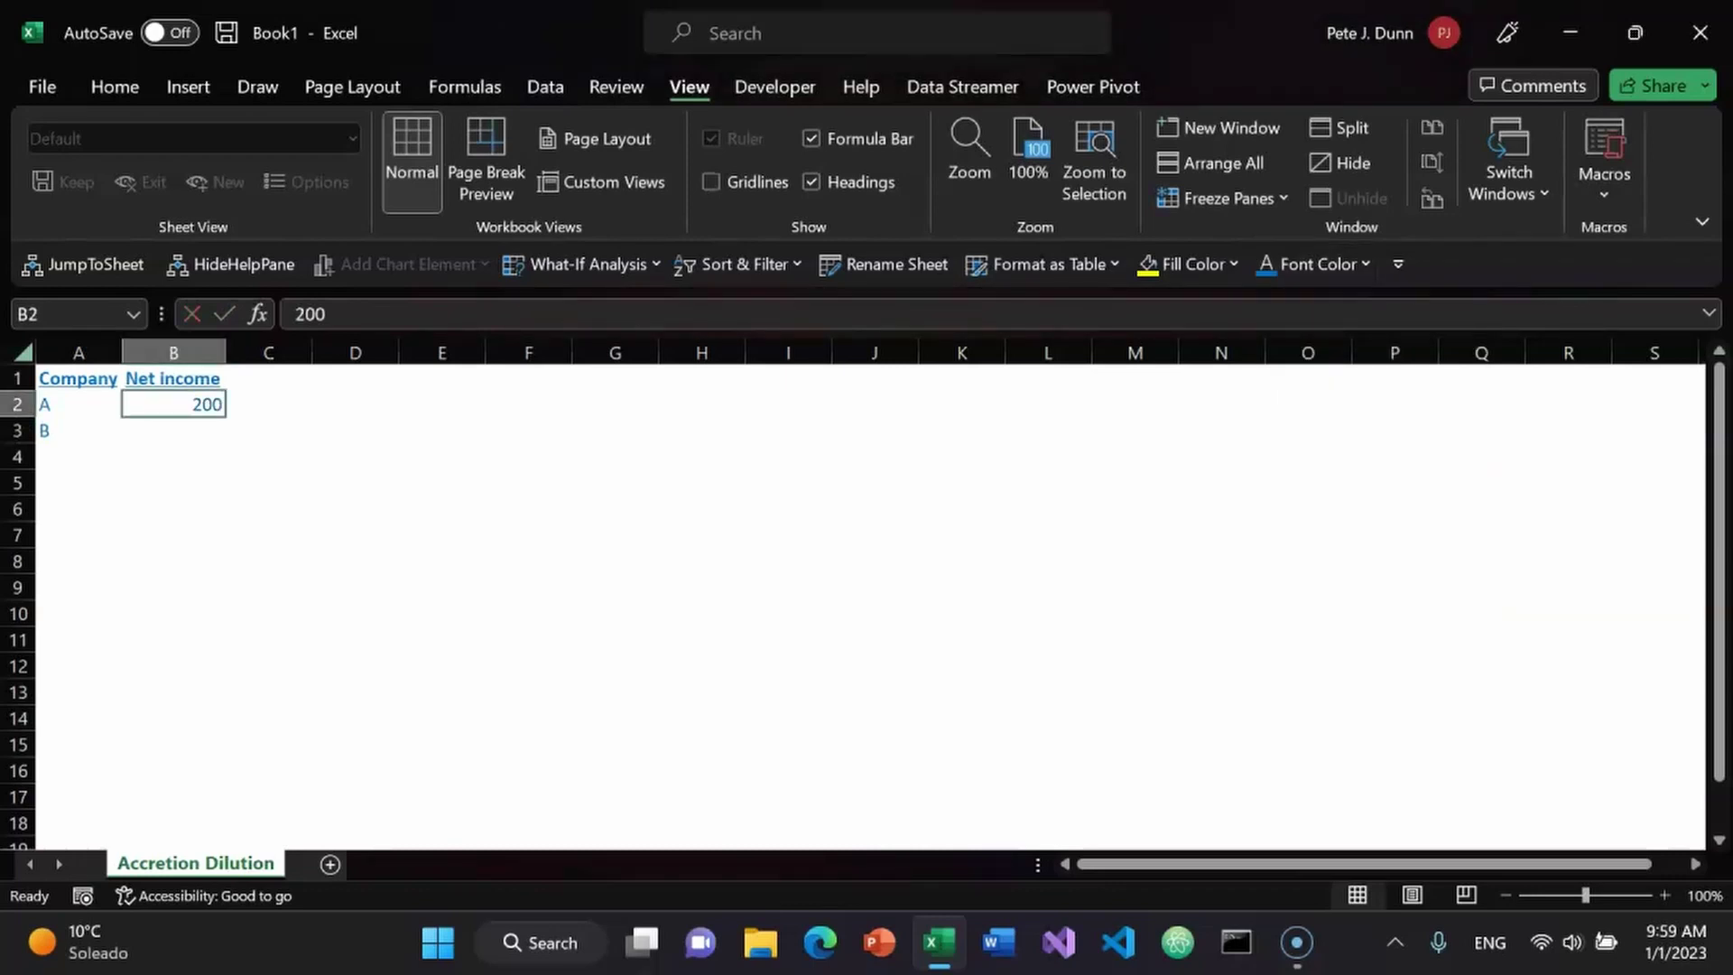
- Apply the Accounting number format to company A's net income in B2
{"action": "key", "text": "alt+h"}
{"action": "key", "text": "a"}
{"action": "key", "text": "n"}
{"action": "key", "text": "Return"}
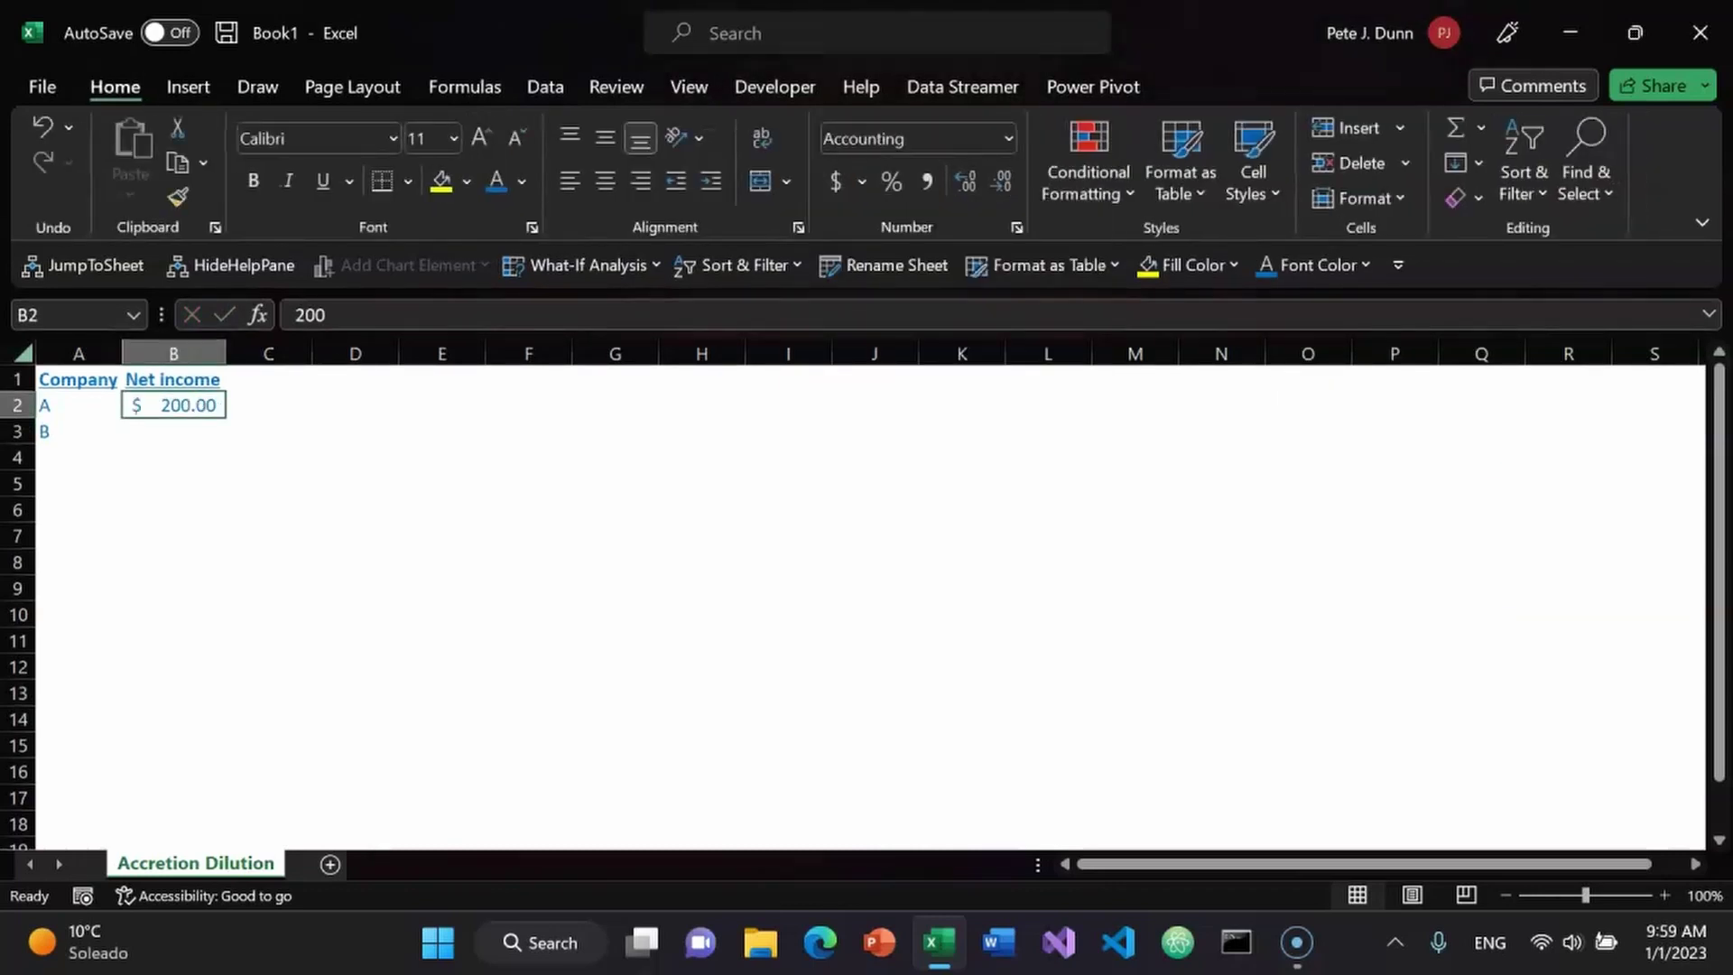
- Set company B's net income in B3 equal to cell B2 with an absolute reference
{"action": "key", "text": "Down"}
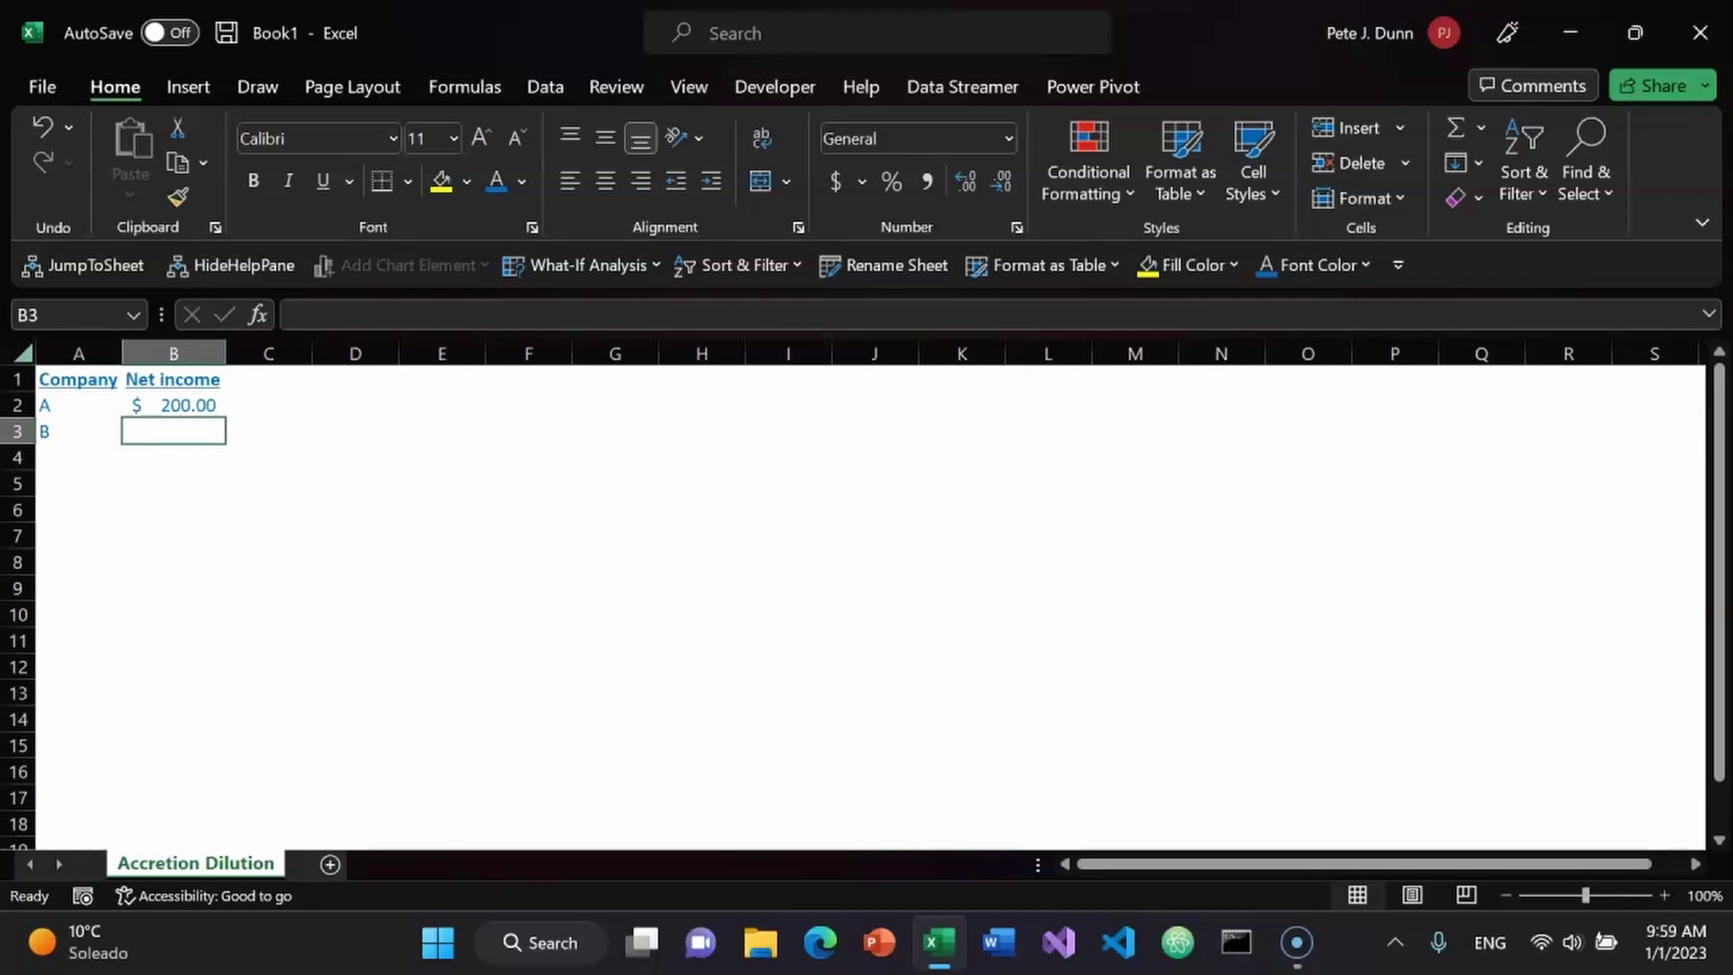
{"action": "type", "text": "="}
{"action": "key", "text": "Up"}
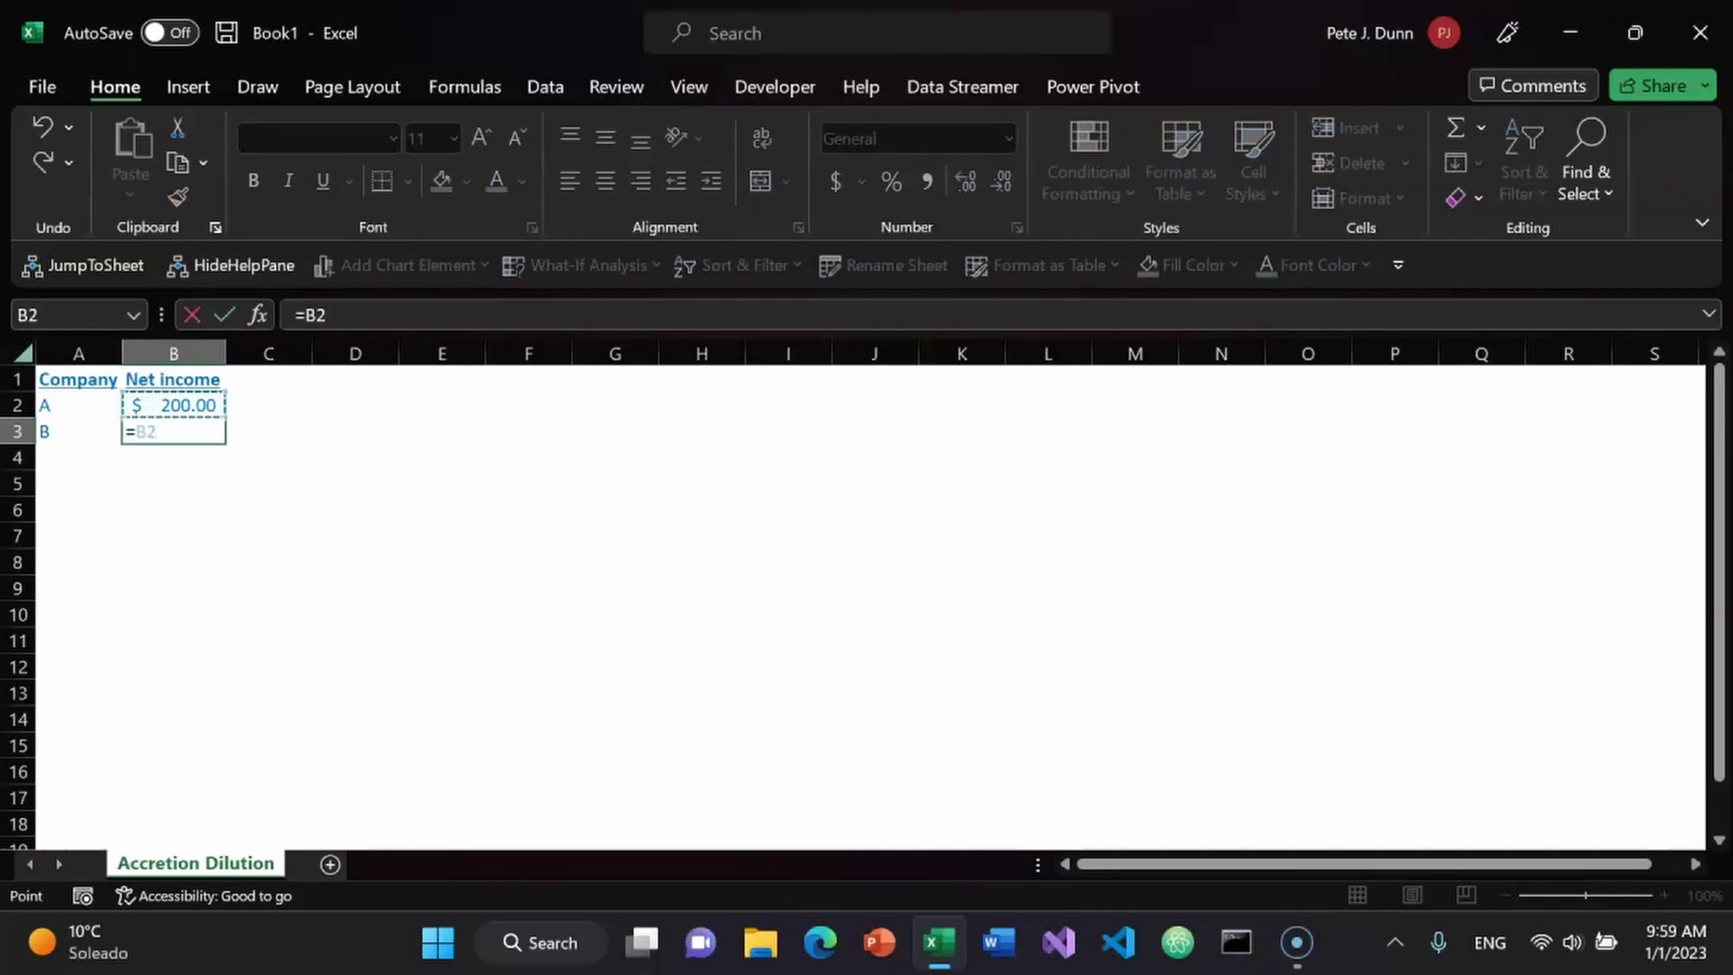
{"action": "key", "text": "F4"}
{"action": "key", "text": "Return"}
- Enter the header Share price in cell C1
{"action": "key", "text": "Up"}
{"action": "key", "text": "Right"}
{"action": "key", "text": "Up"}
{"action": "key", "text": "Up"}
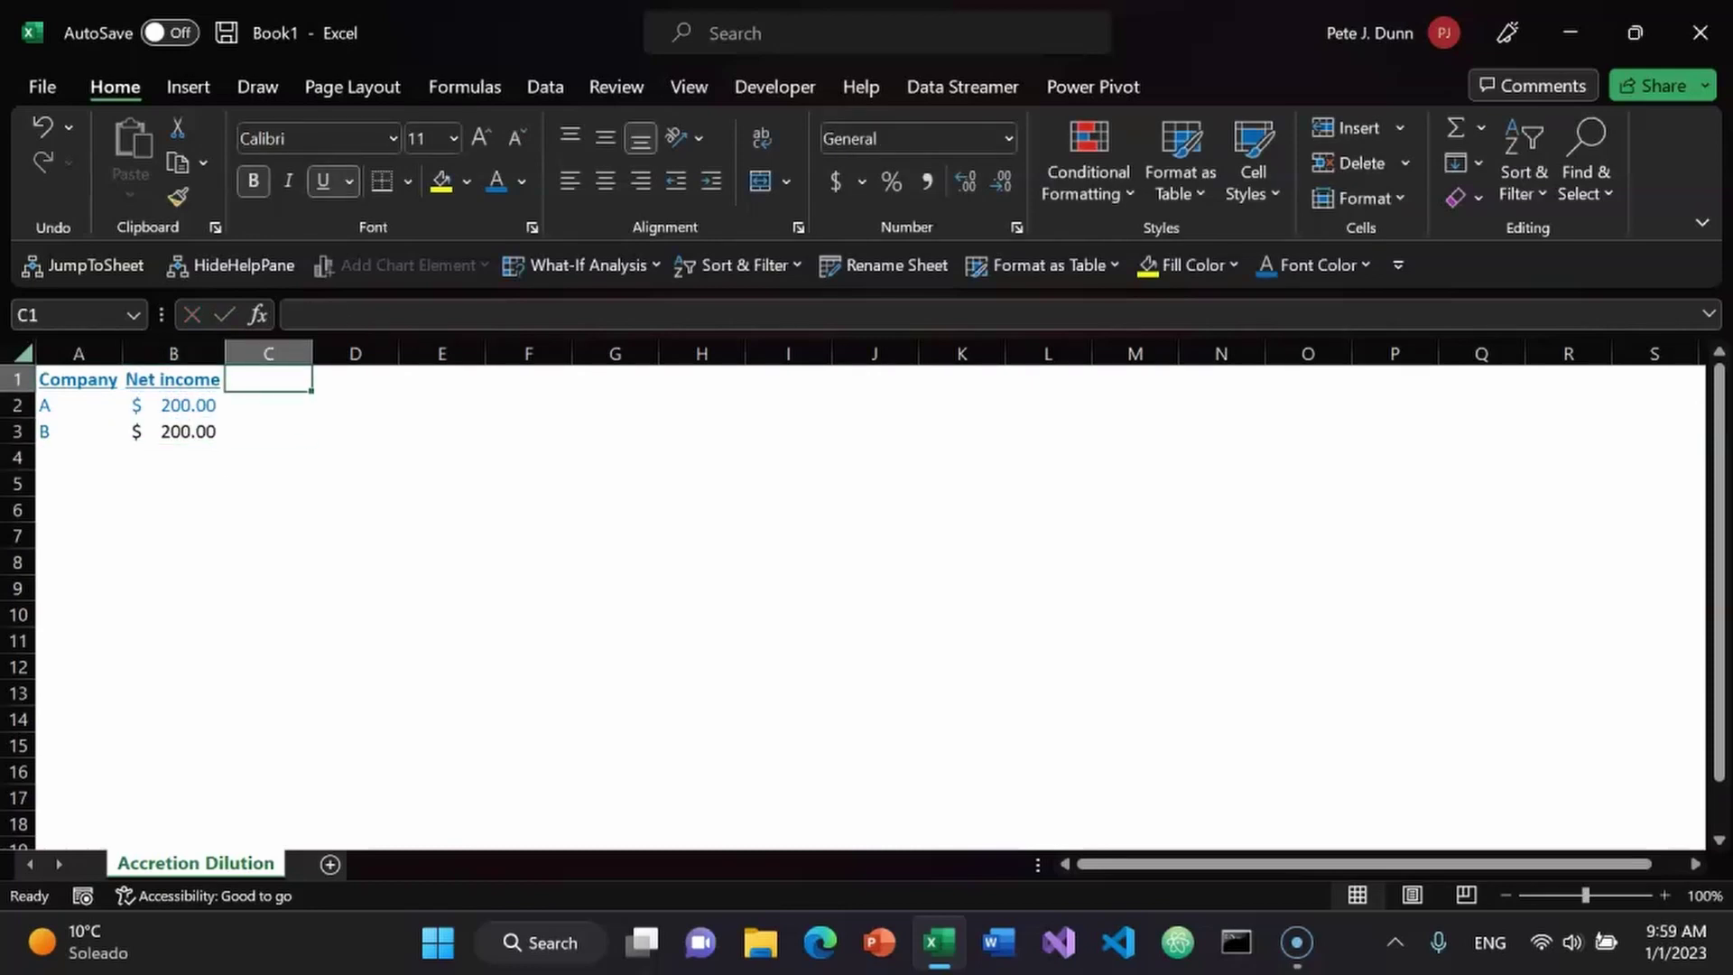
{"action": "type", "text": "Share pri"}
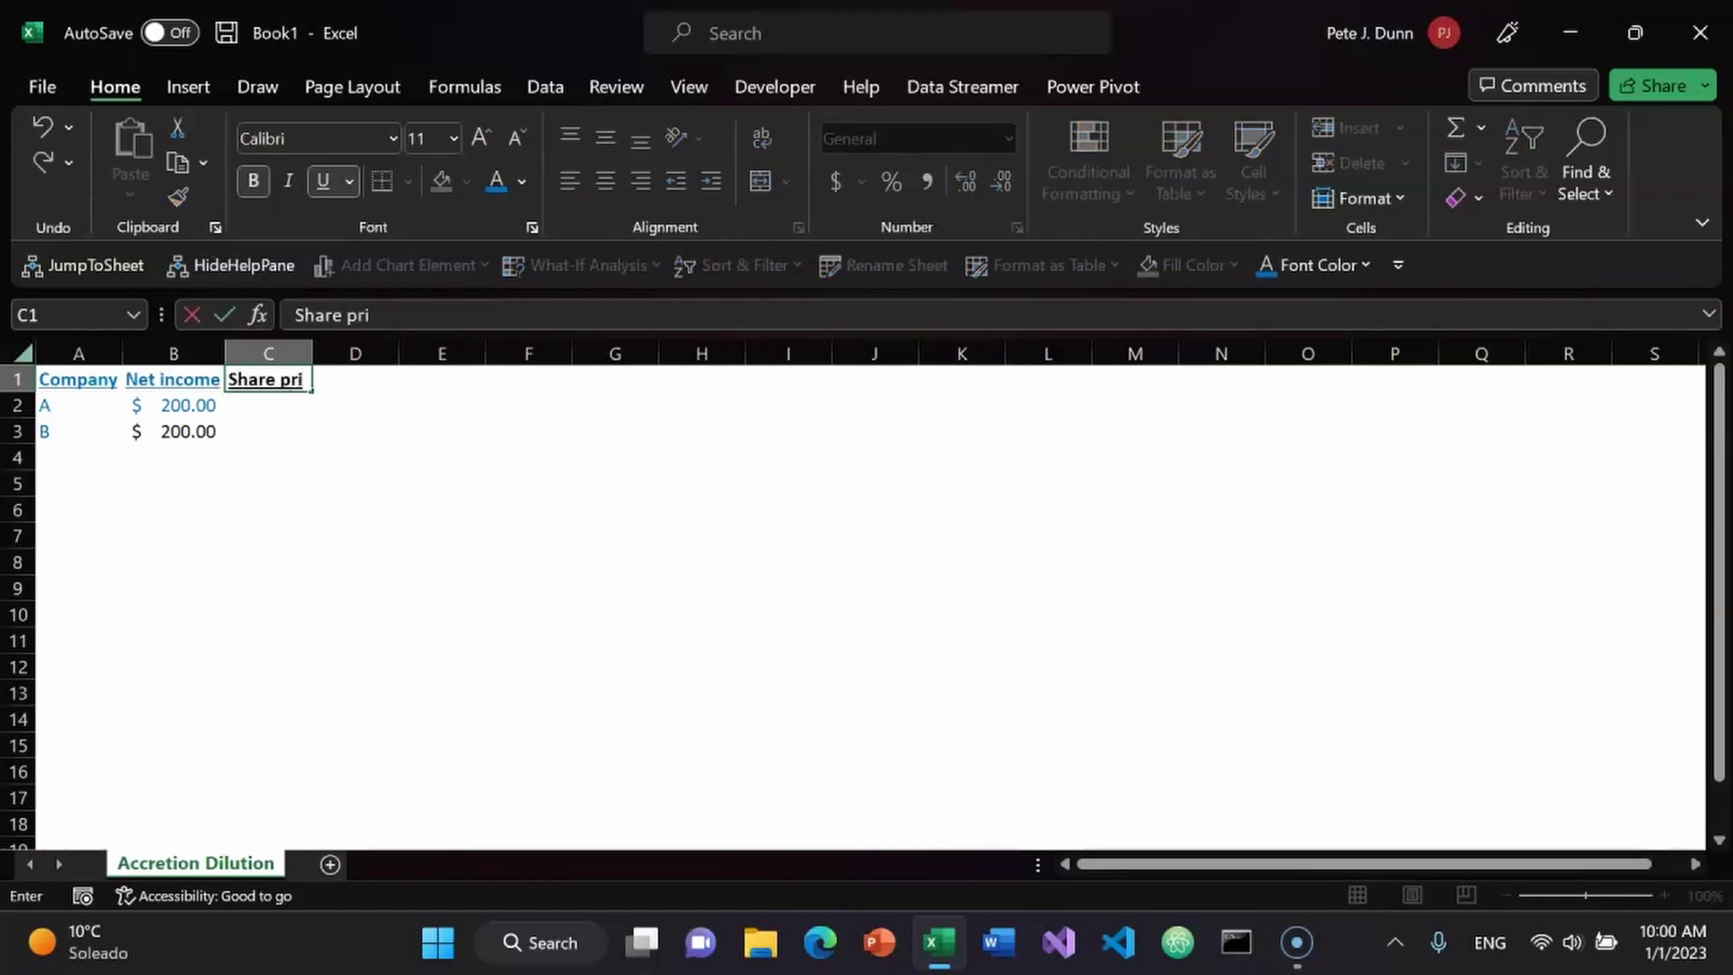
{"action": "type", "text": "ce"}
{"action": "key", "text": "Return"}
- Copy only the formatting of the Net income header onto the Share price header in C1
{"action": "key", "text": "Up"}
{"action": "key", "text": "Left"}
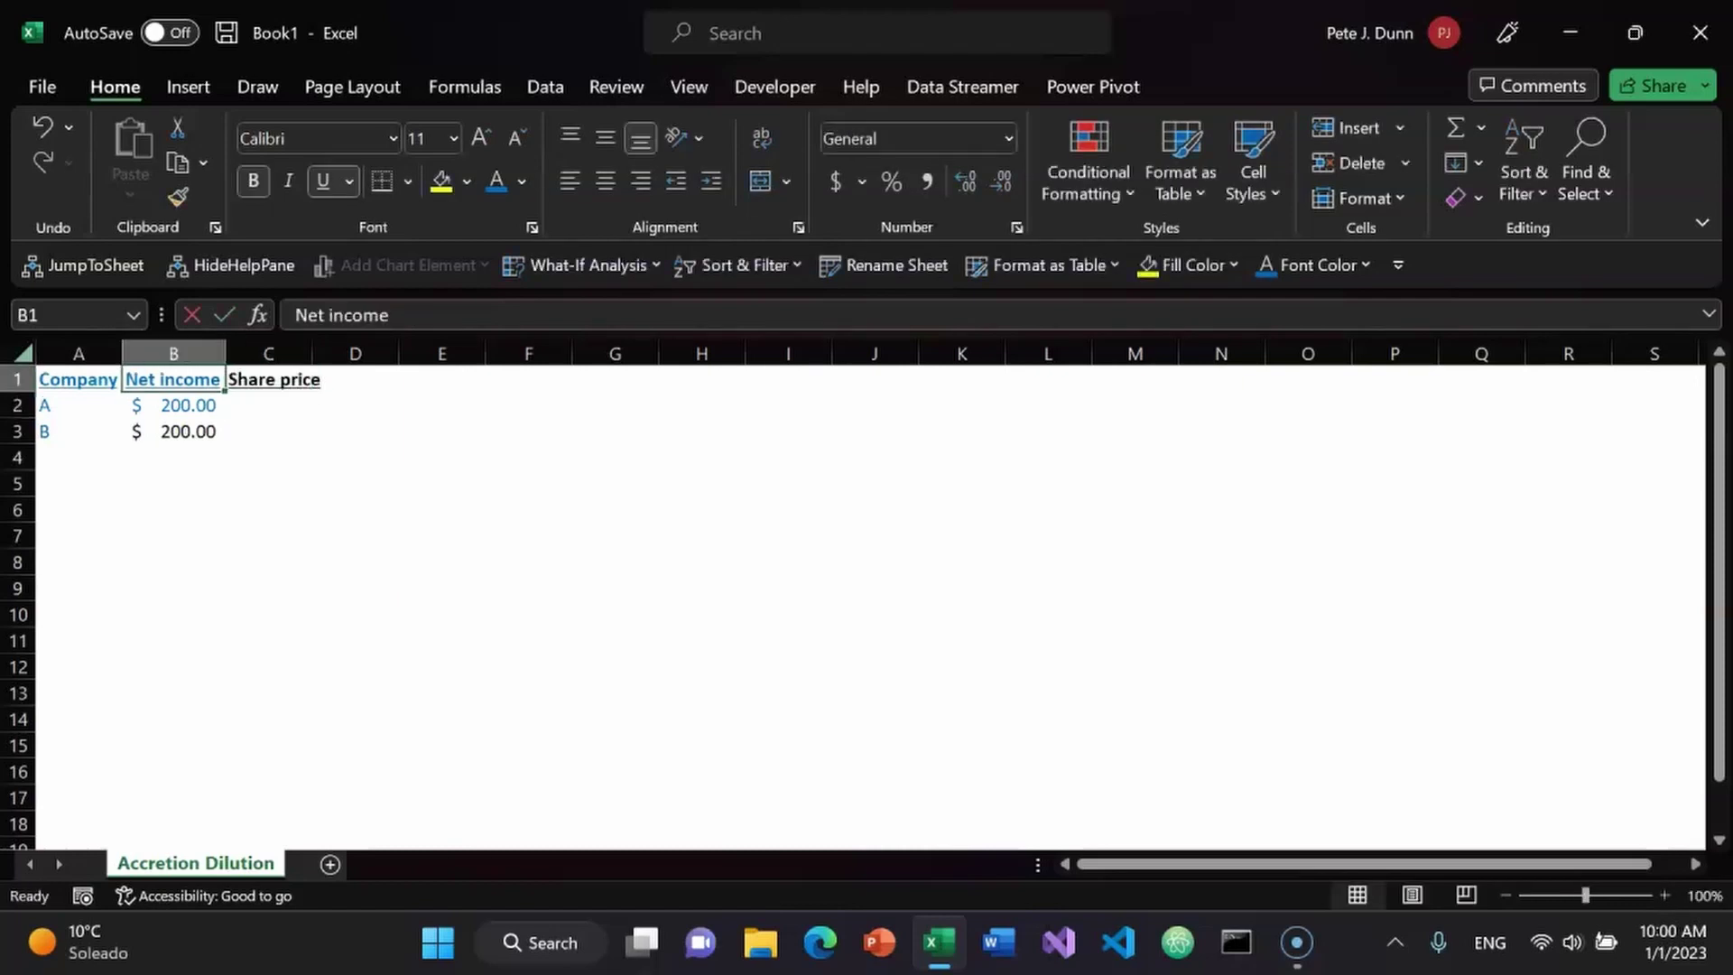
{"action": "key", "text": "ctrl+c"}
{"action": "key", "text": "Right"}
{"action": "key", "text": "ctrl+alt+v"}
{"action": "key", "text": "t"}
{"action": "key", "text": "Return"}
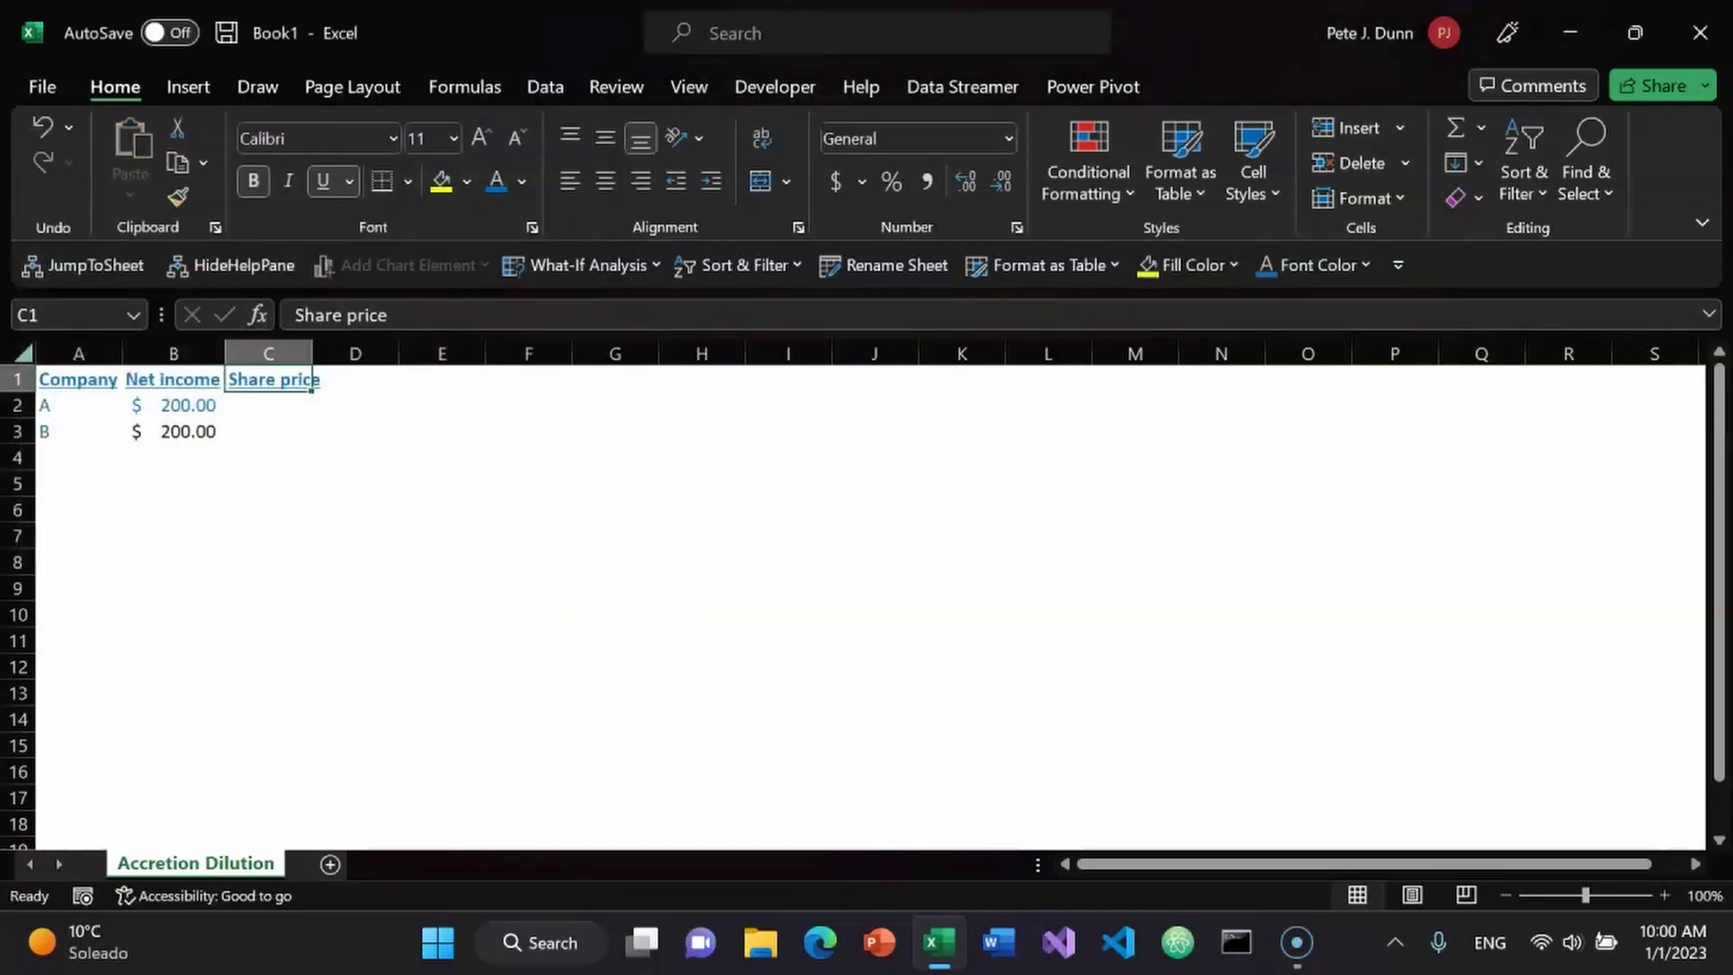
- Autofit the width of all columns in the worksheet to their contents
{"action": "key", "text": "ctrl+a"}
{"action": "key", "text": "ctrl+a"}
{"action": "key", "text": "alt+o"}
{"action": "key", "text": "c"}
{"action": "key", "text": "a"}
{"action": "key", "text": "Down"}
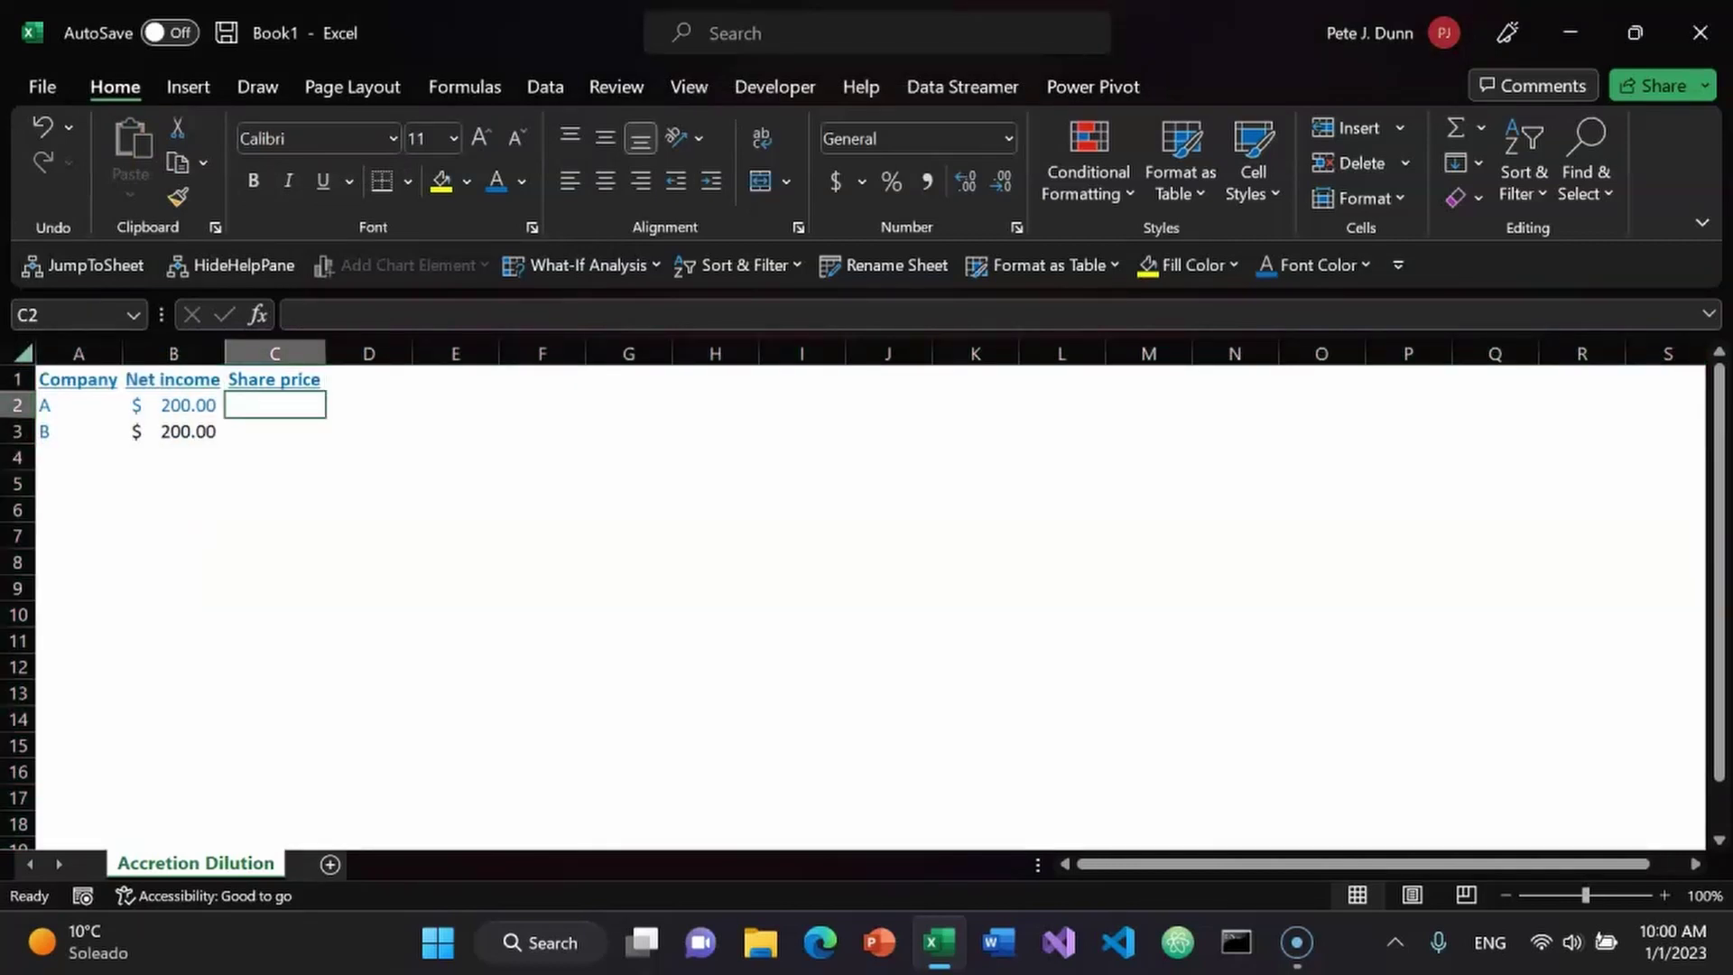
- Run a spell check on the worksheet with the Share price header in place
{"action": "key", "text": "F7"}
{"action": "key", "text": "Return"}
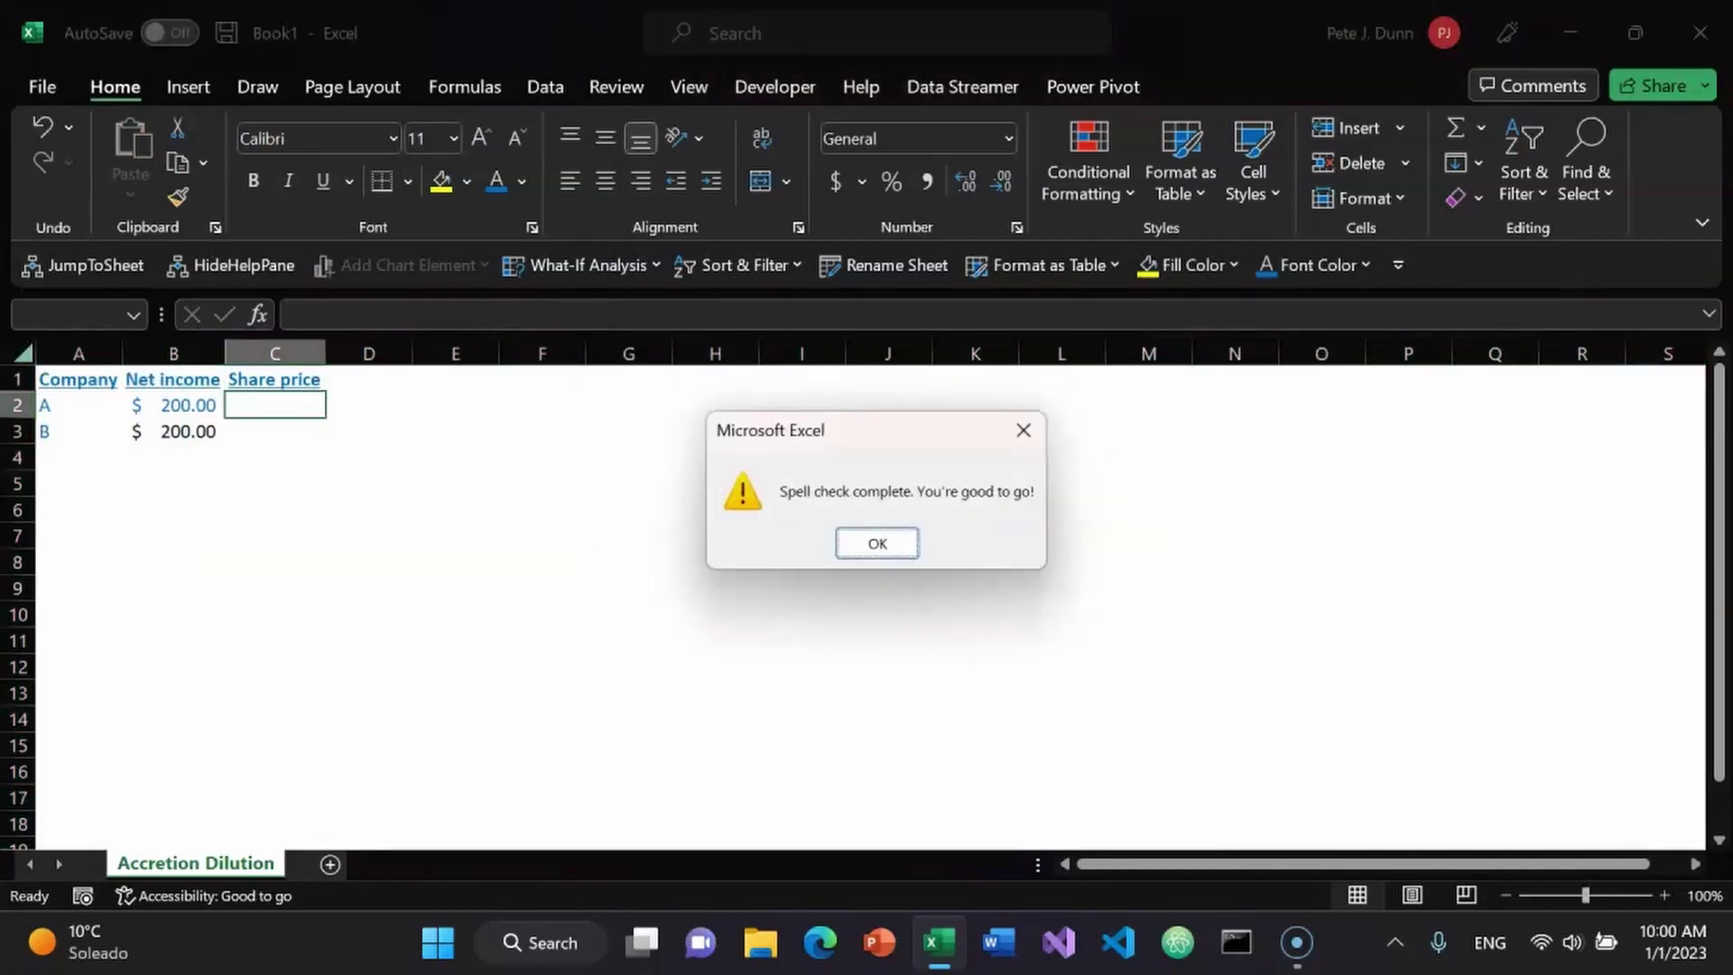
{"action": "key", "text": "Return"}
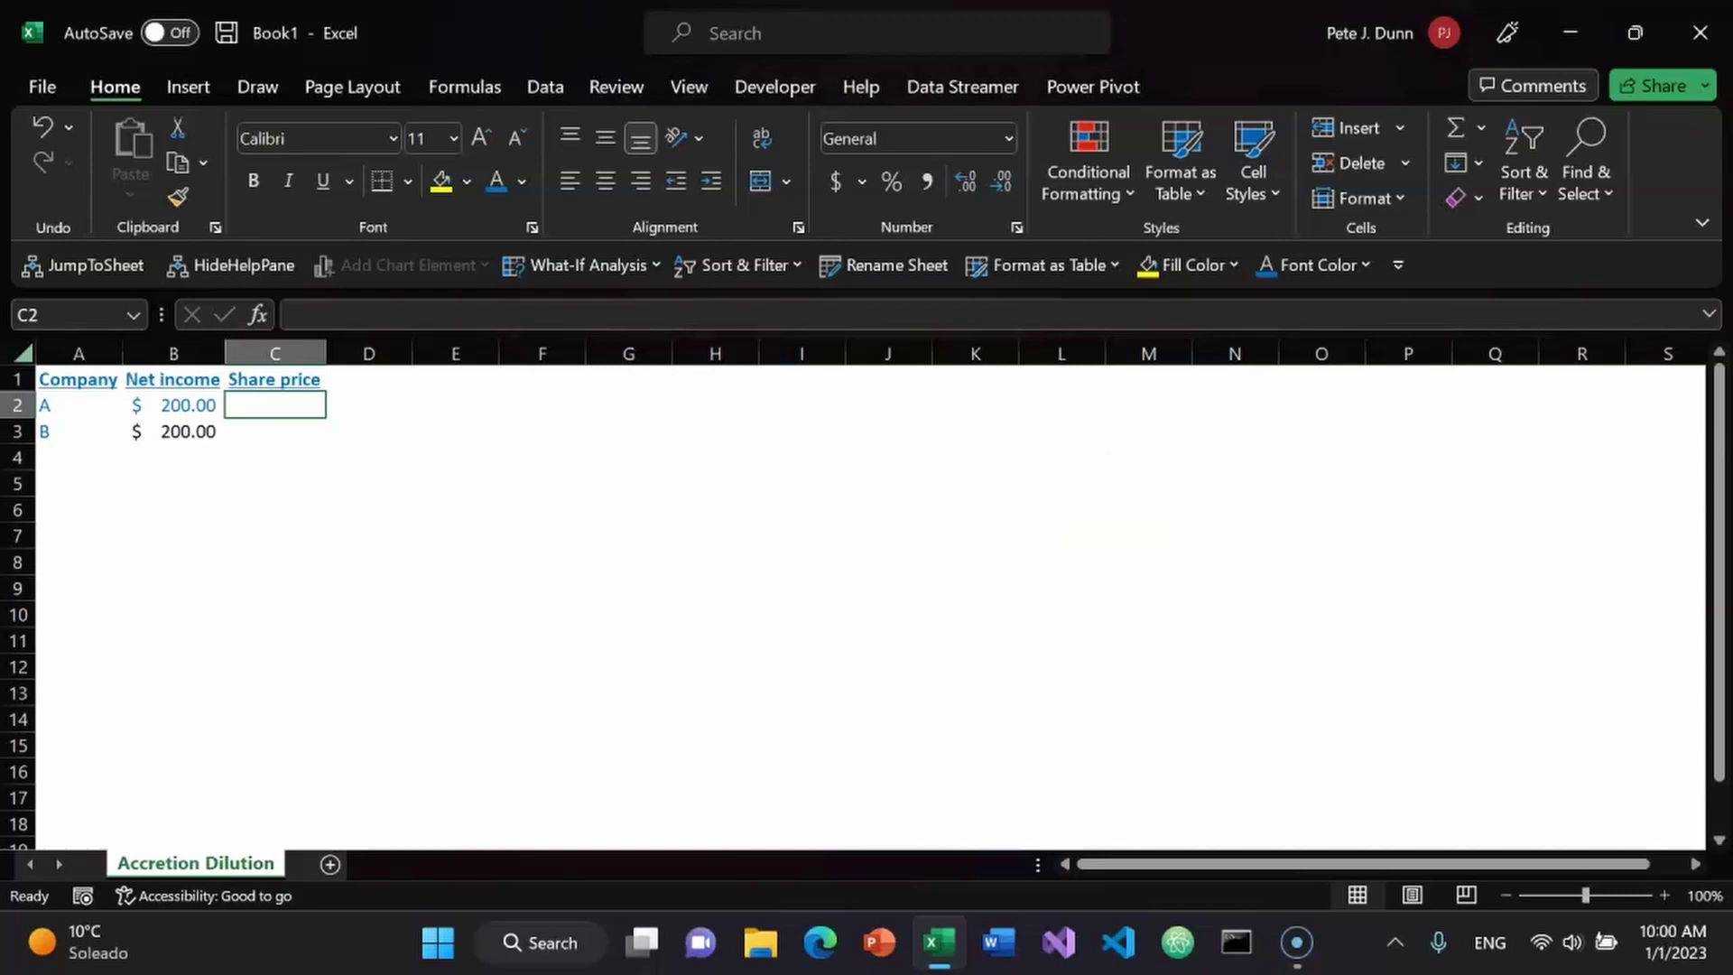
- Enter a share price of 6 for company A in C2 and 5 for company B in C3
{"action": "type", "text": "6"}
{"action": "key", "text": "Return"}
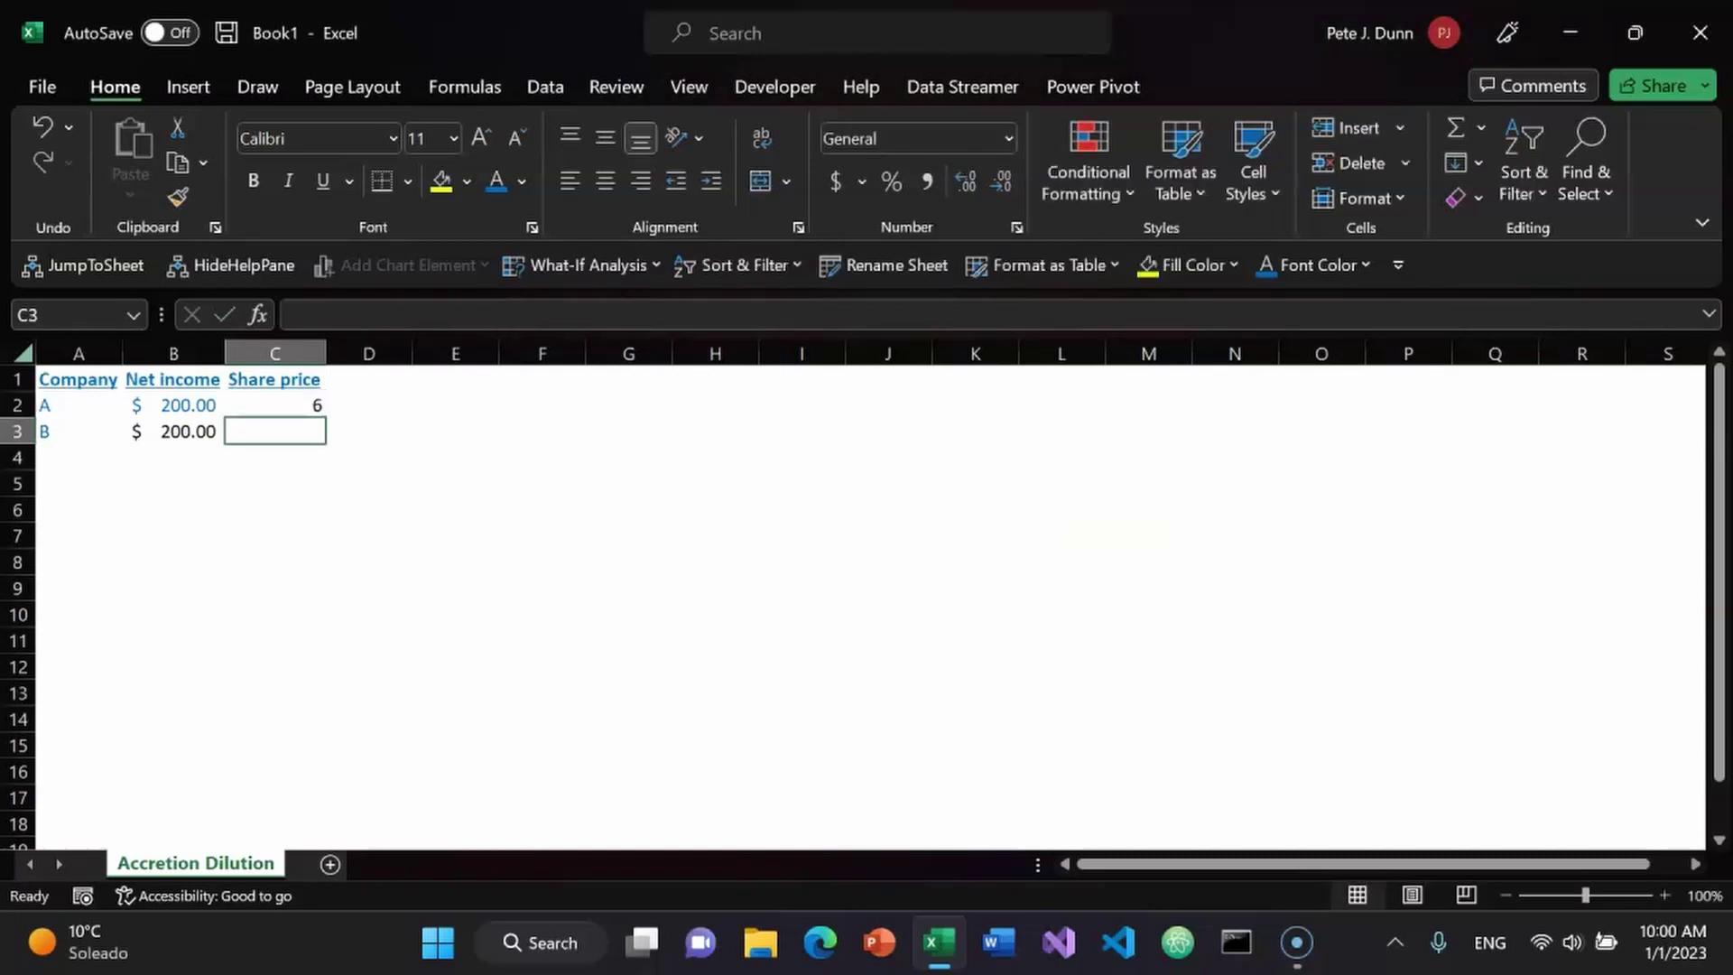
{"action": "type", "text": "5"}
{"action": "key", "text": "Return"}
- Copy only the formatting of company A's net income in B2 onto the share prices in C2:C3
{"action": "key", "text": "Up"}
{"action": "key", "text": "Up"}
{"action": "key", "text": "Left"}
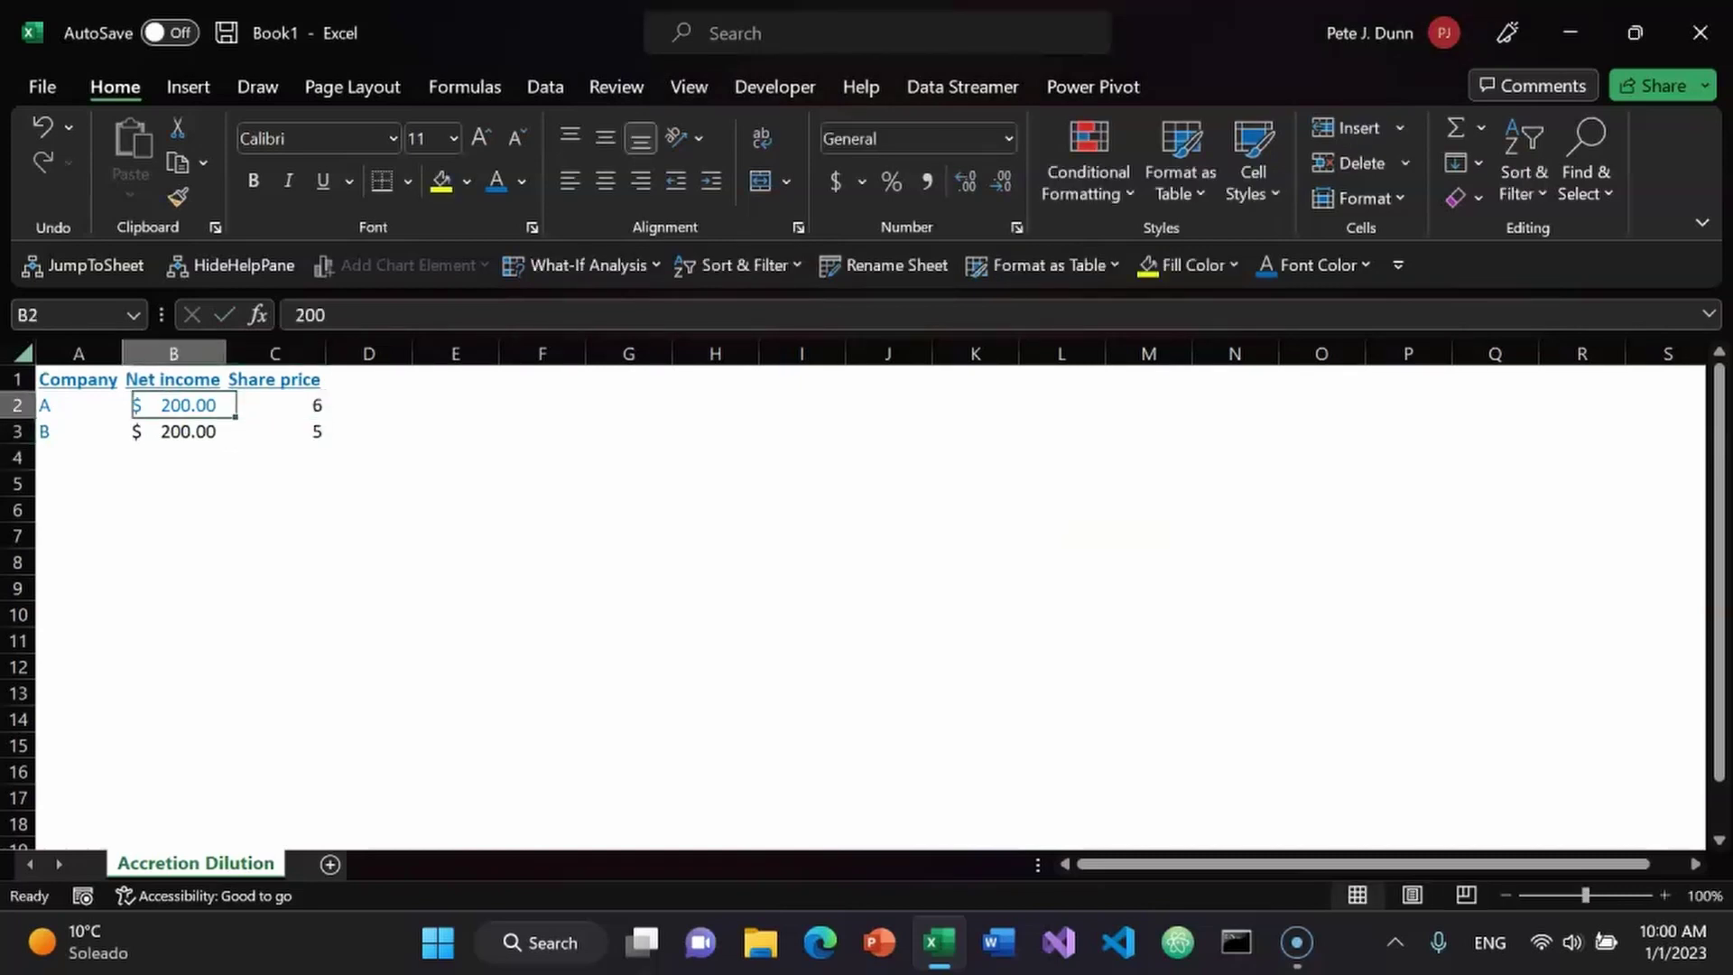
{"action": "key", "text": "ctrl+c"}
{"action": "key", "text": "Right"}
{"action": "key", "text": "shift+Down"}
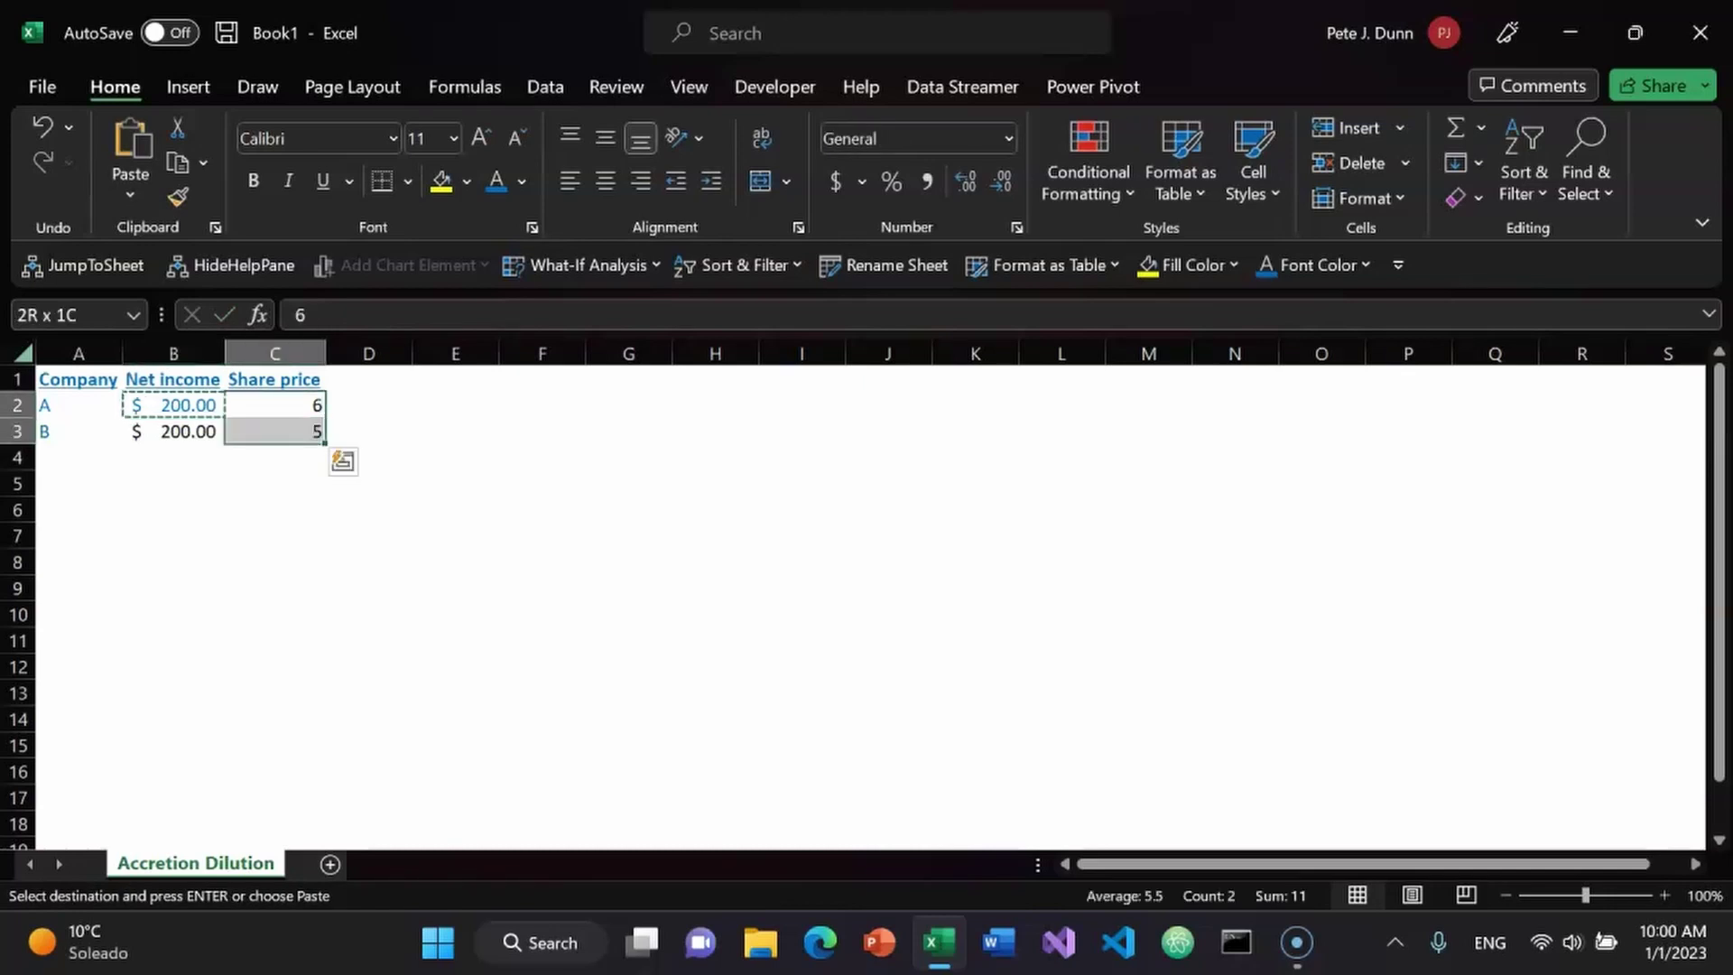
{"action": "key", "text": "ctrl+alt+v"}
{"action": "key", "text": "t"}
{"action": "key", "text": "Return"}
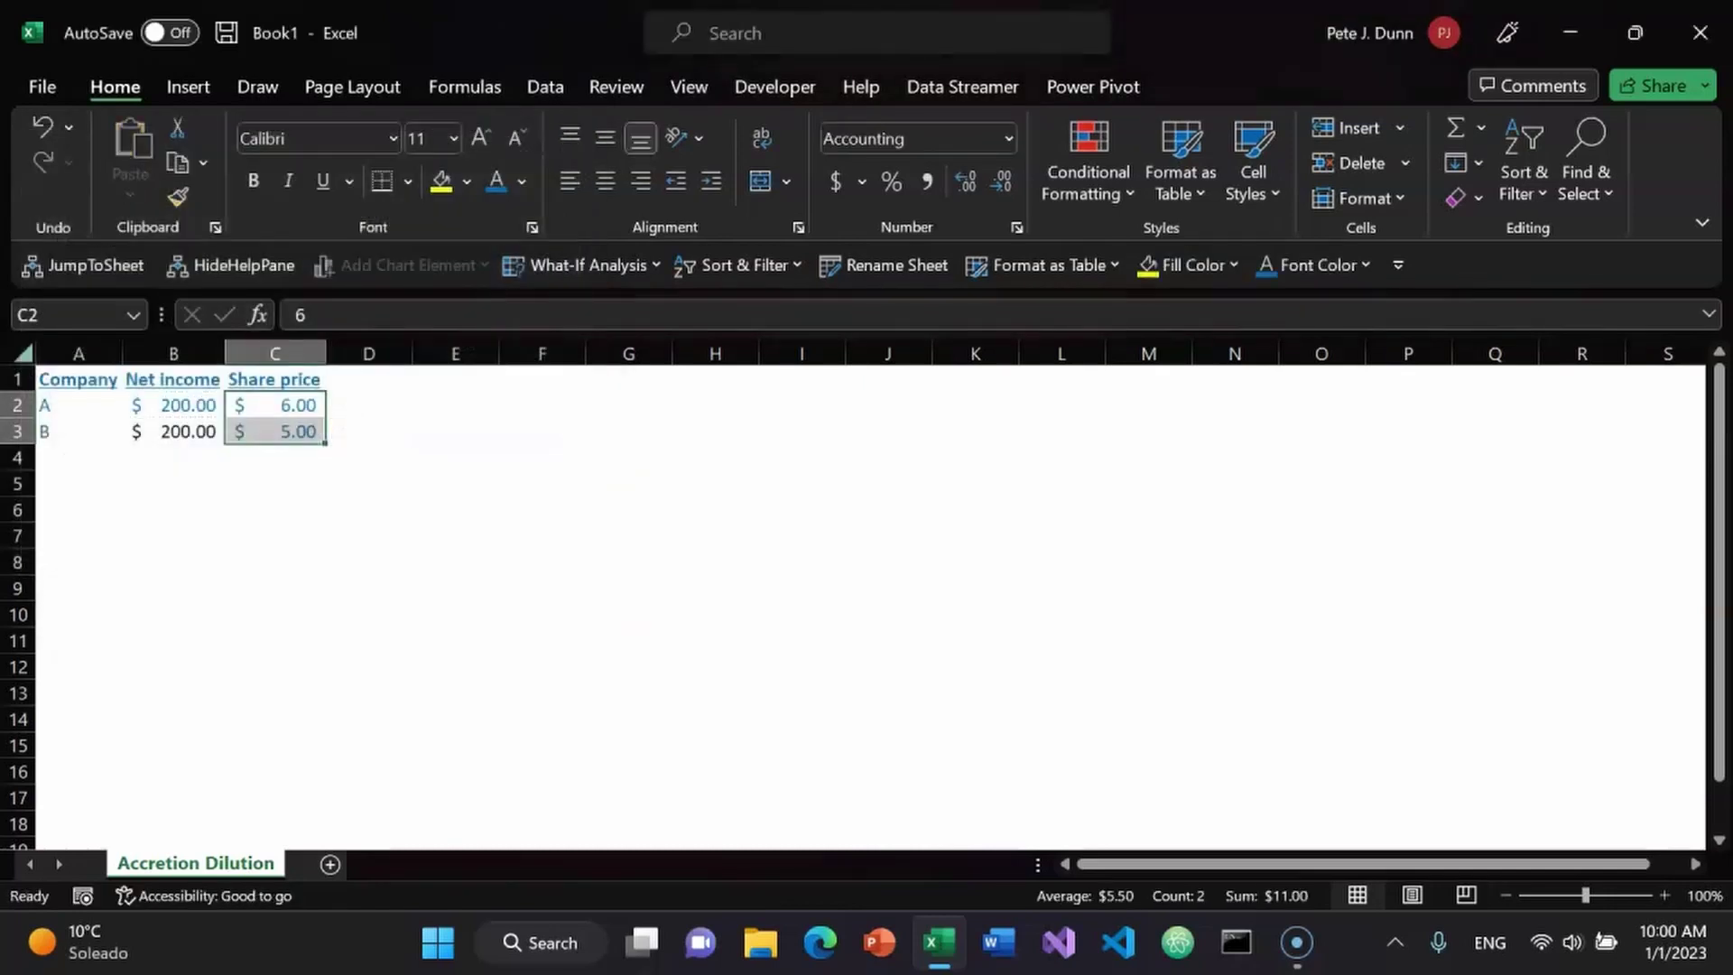
- Enter the header Shares outstanding in cell D1
{"action": "key", "text": "Right"}
{"action": "key", "text": "Up"}
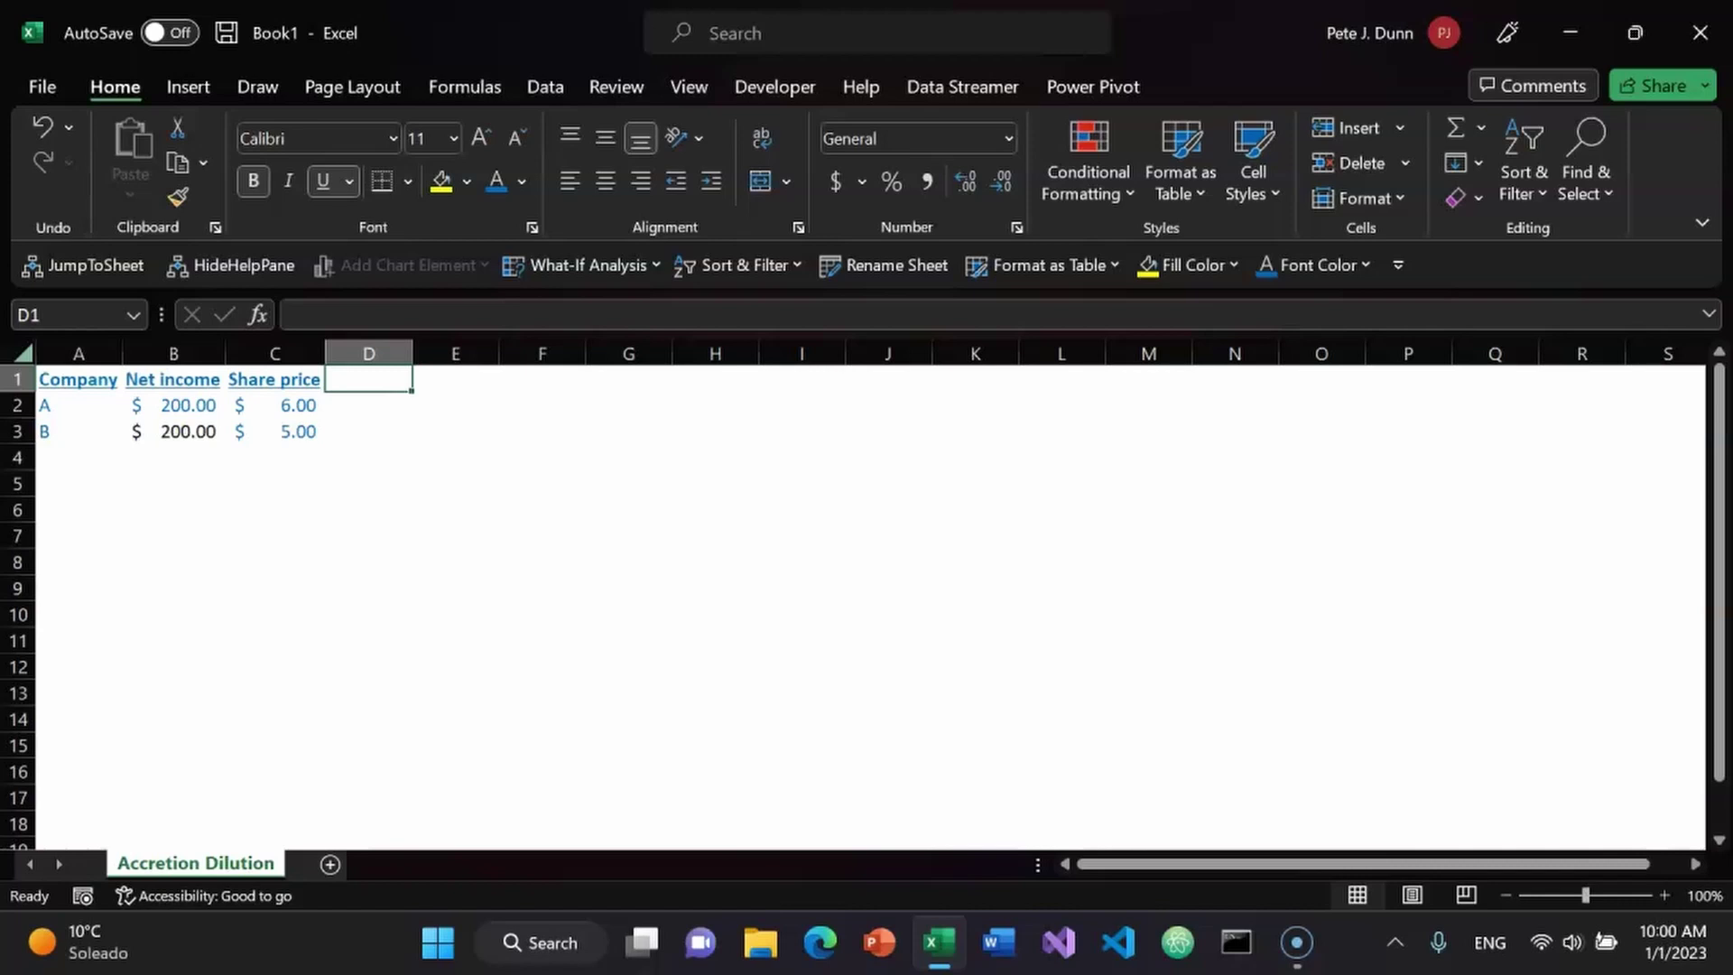
{"action": "type", "text": "Shares o"}
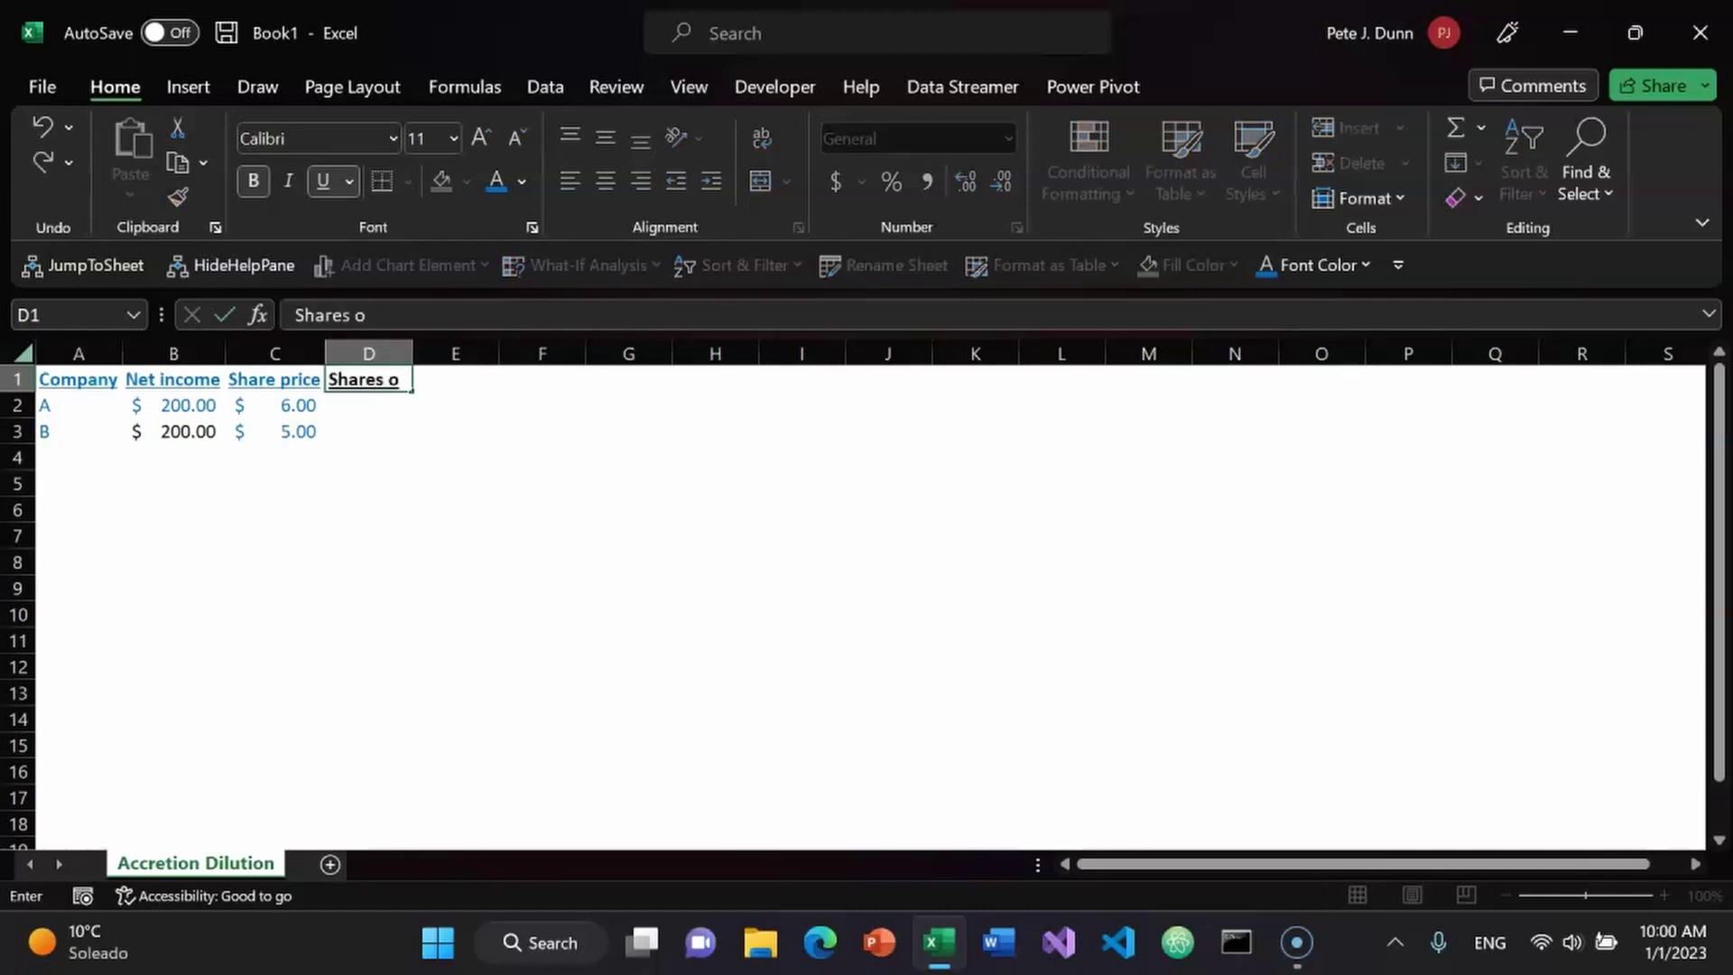
{"action": "type", "text": "utstanding"}
{"action": "key", "text": "Return"}
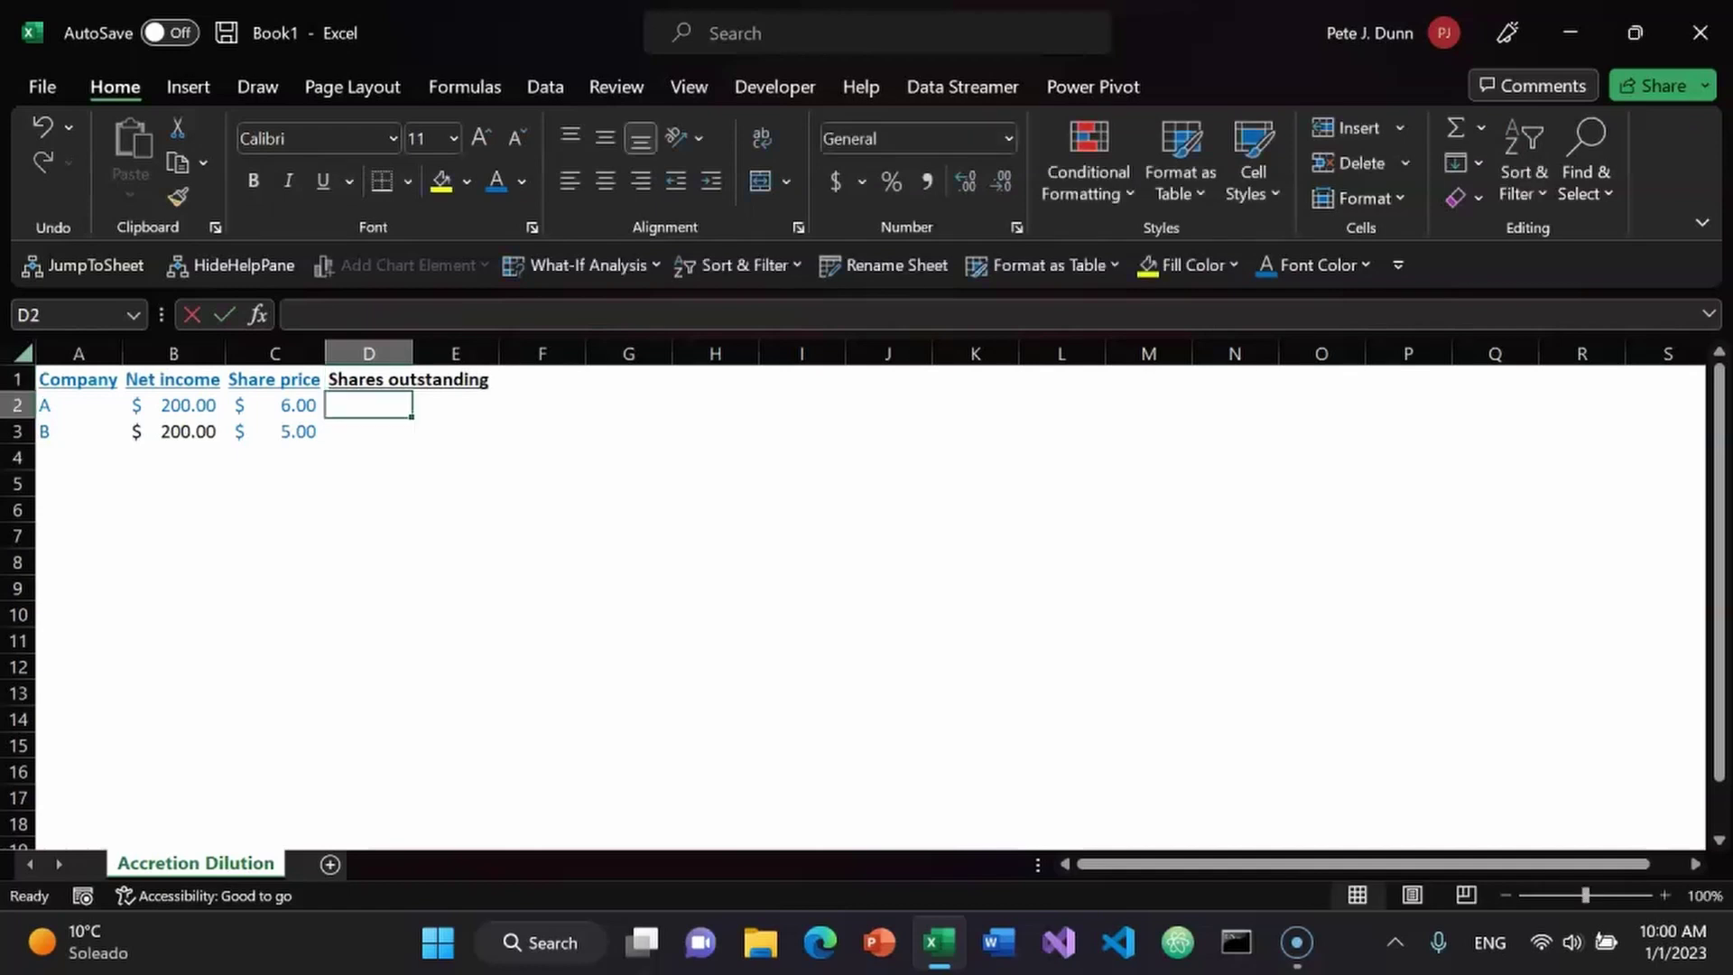
- Autofit all worksheet columns so the Shares outstanding header fits in column D
{"action": "key", "text": "ctrl+a"}
{"action": "key", "text": "ctrl+a"}
{"action": "key", "text": "alt+h"}
{"action": "key", "text": "o"}
{"action": "key", "text": "i"}
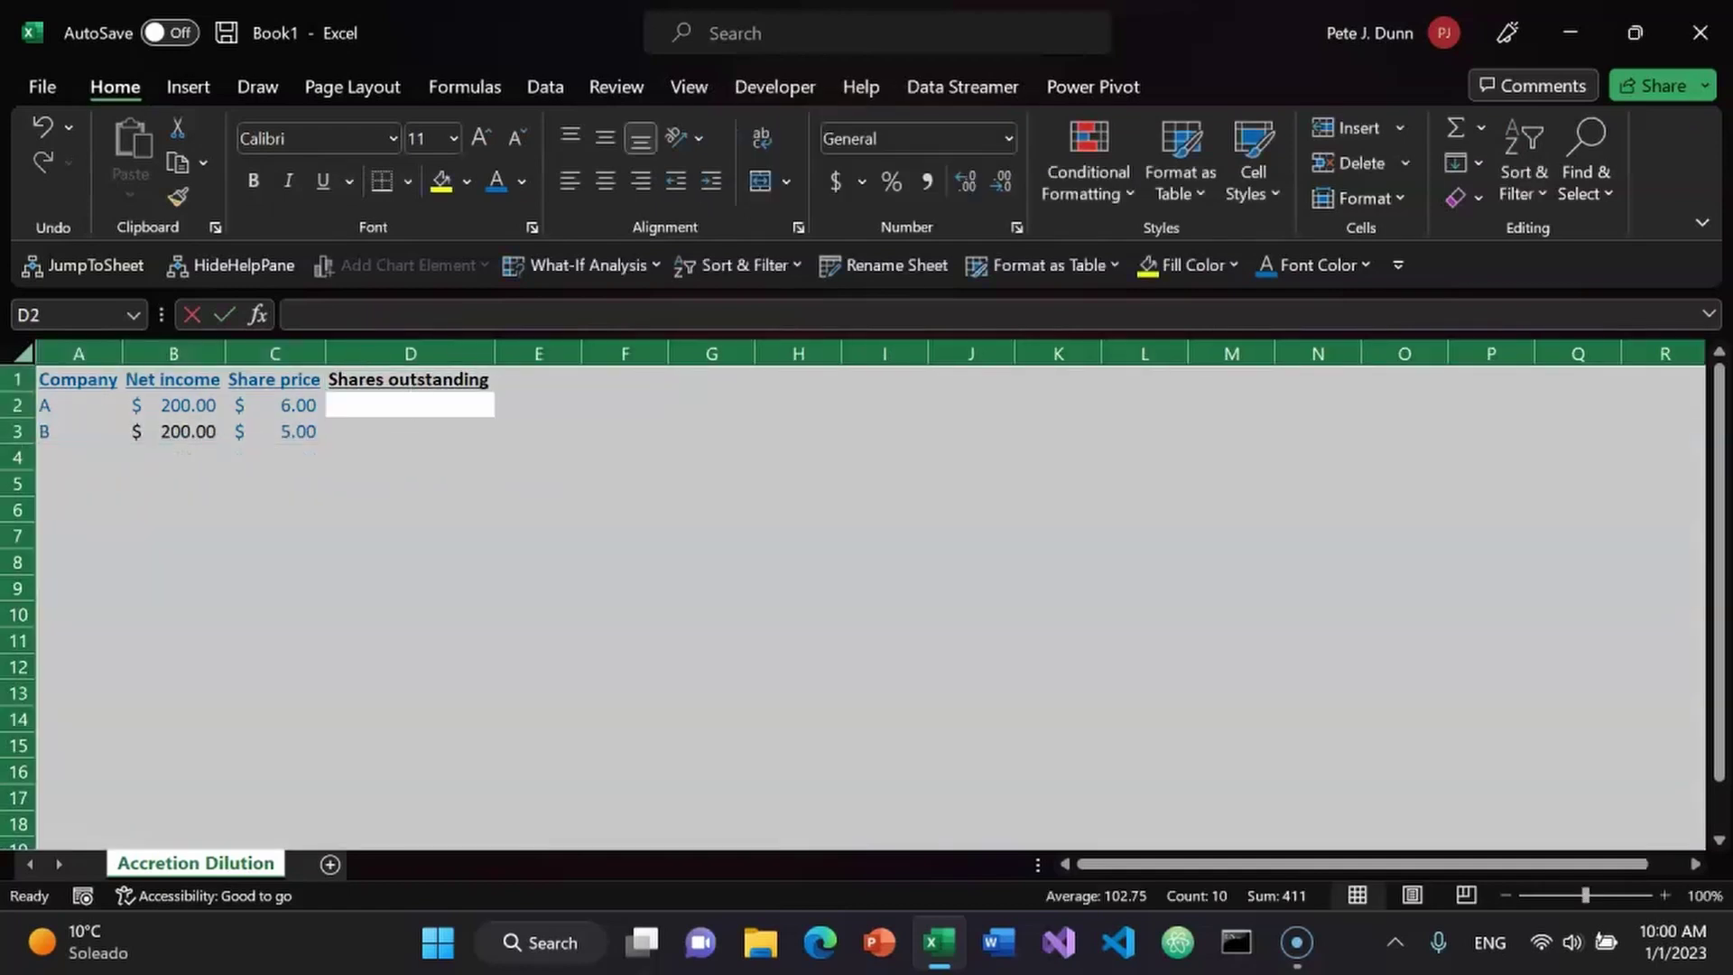
- Copy only the formatting of the Share price header onto the Shares outstanding header in D1
{"action": "key", "text": "Up"}
{"action": "key", "text": "Left"}
{"action": "key", "text": "ctrl+c"}
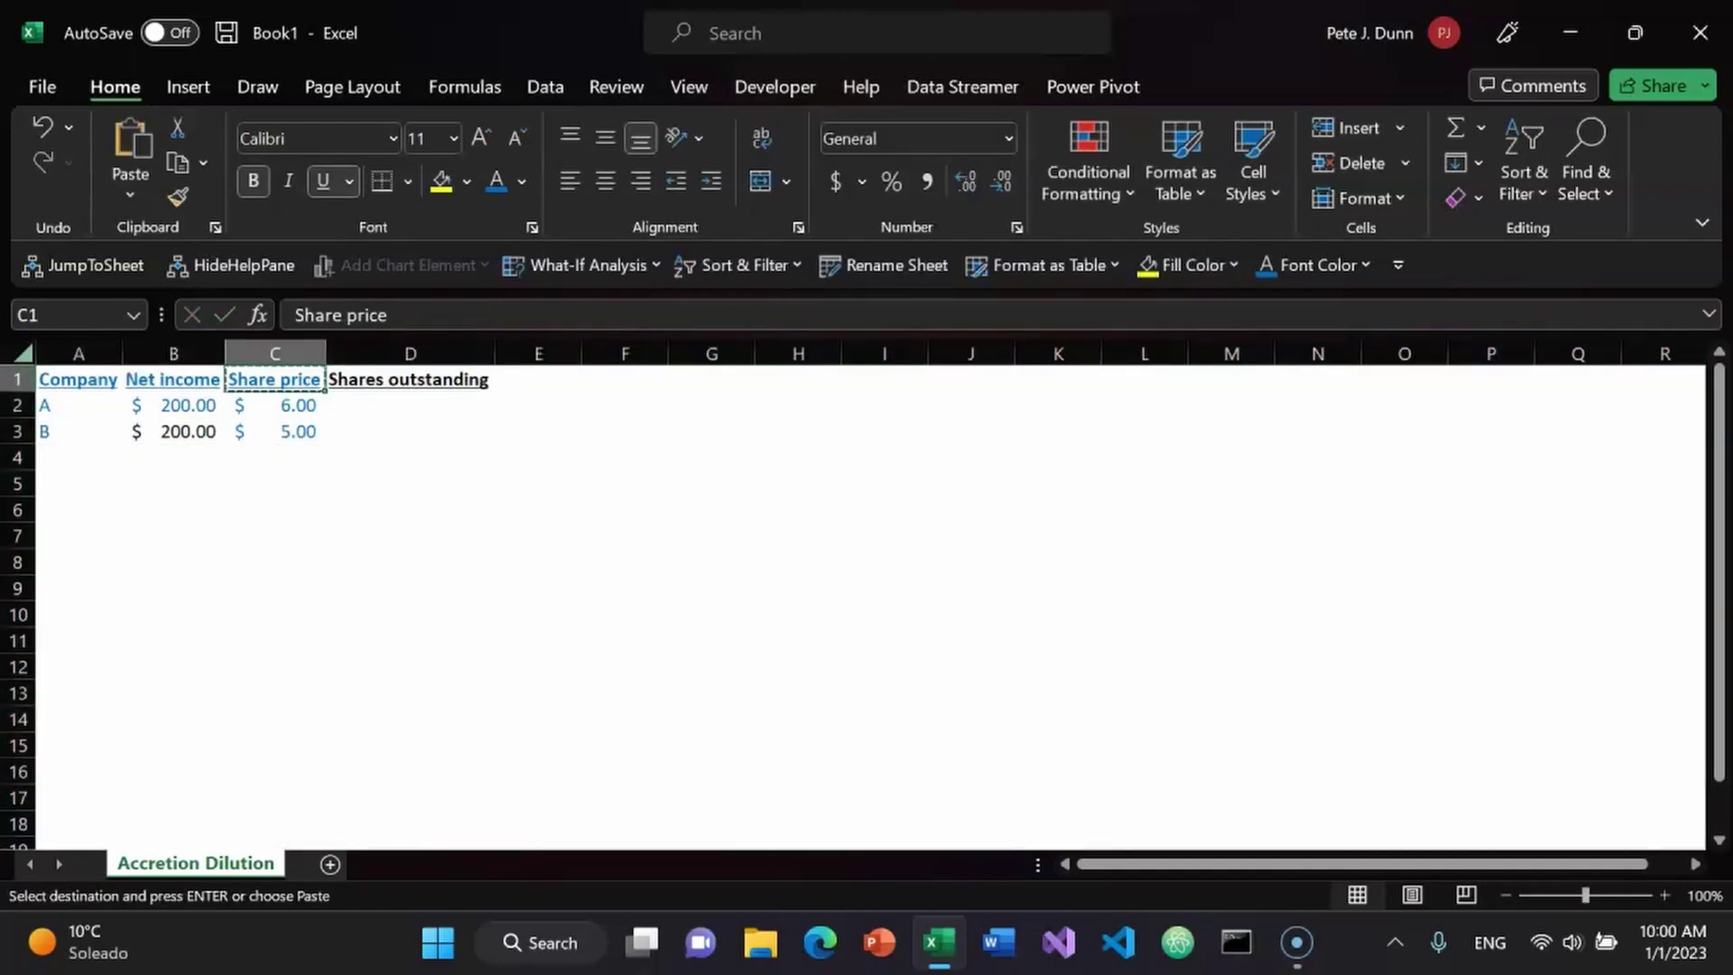
{"action": "key", "text": "Right"}
{"action": "key", "text": "ctrl+alt+v"}
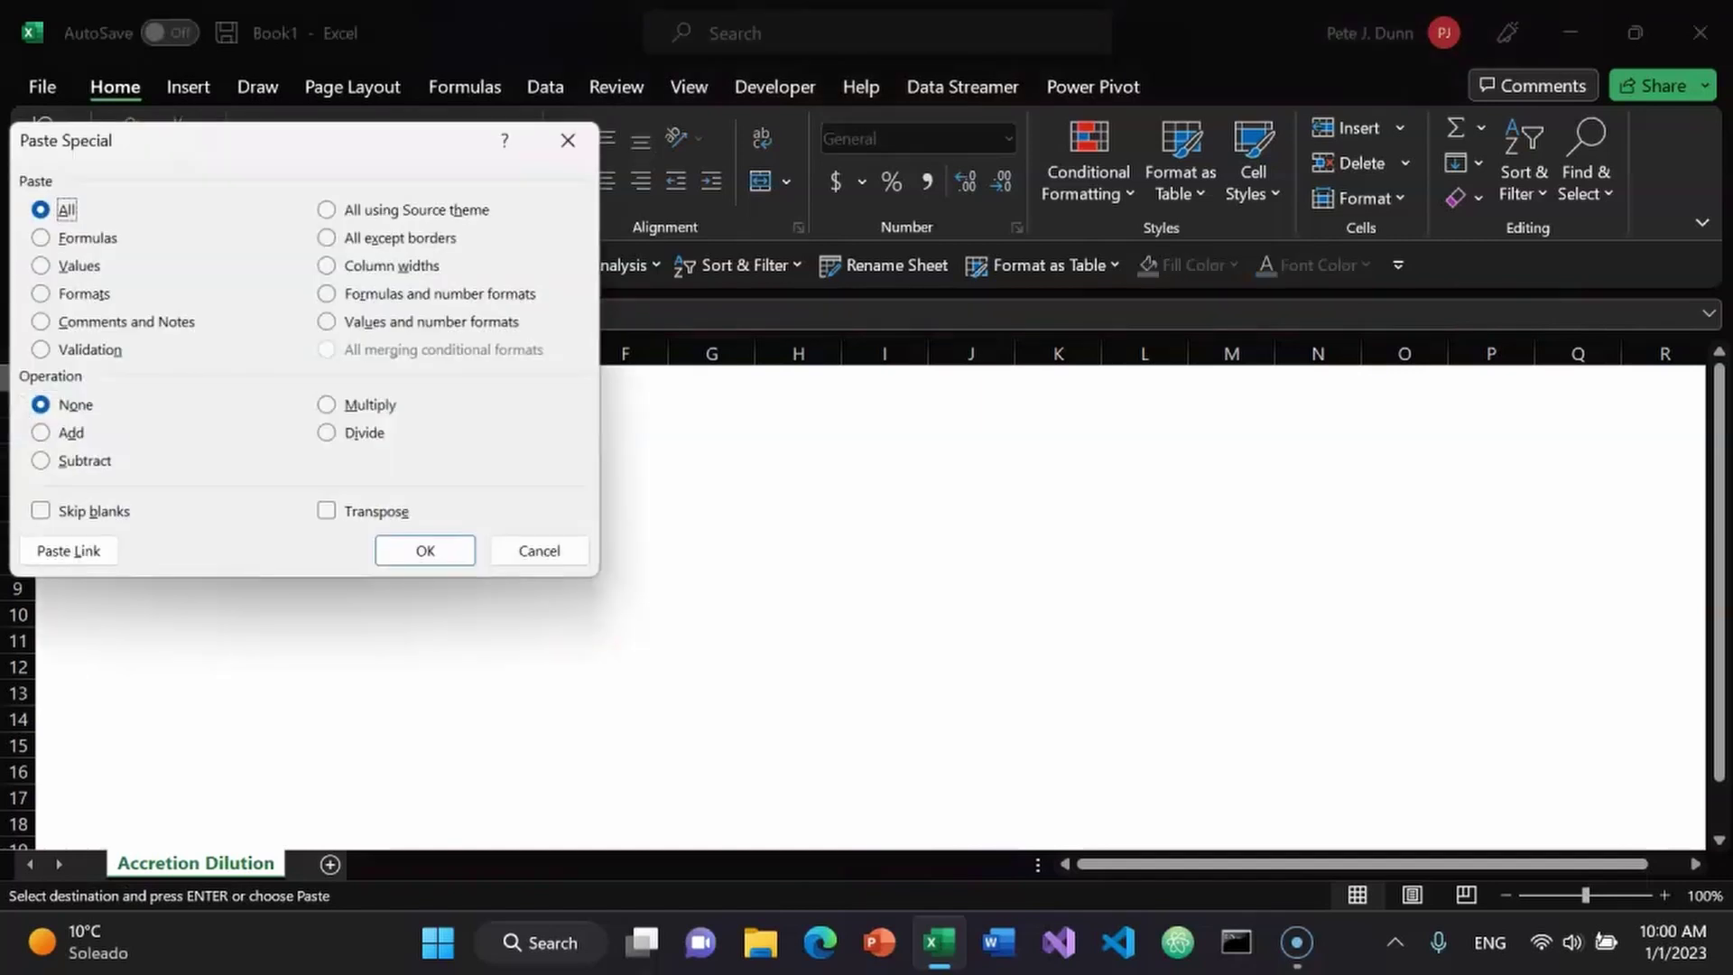
{"action": "key", "text": "t"}
{"action": "key", "text": "Return"}
{"action": "key", "text": "Escape"}
{"action": "key", "text": "Down"}
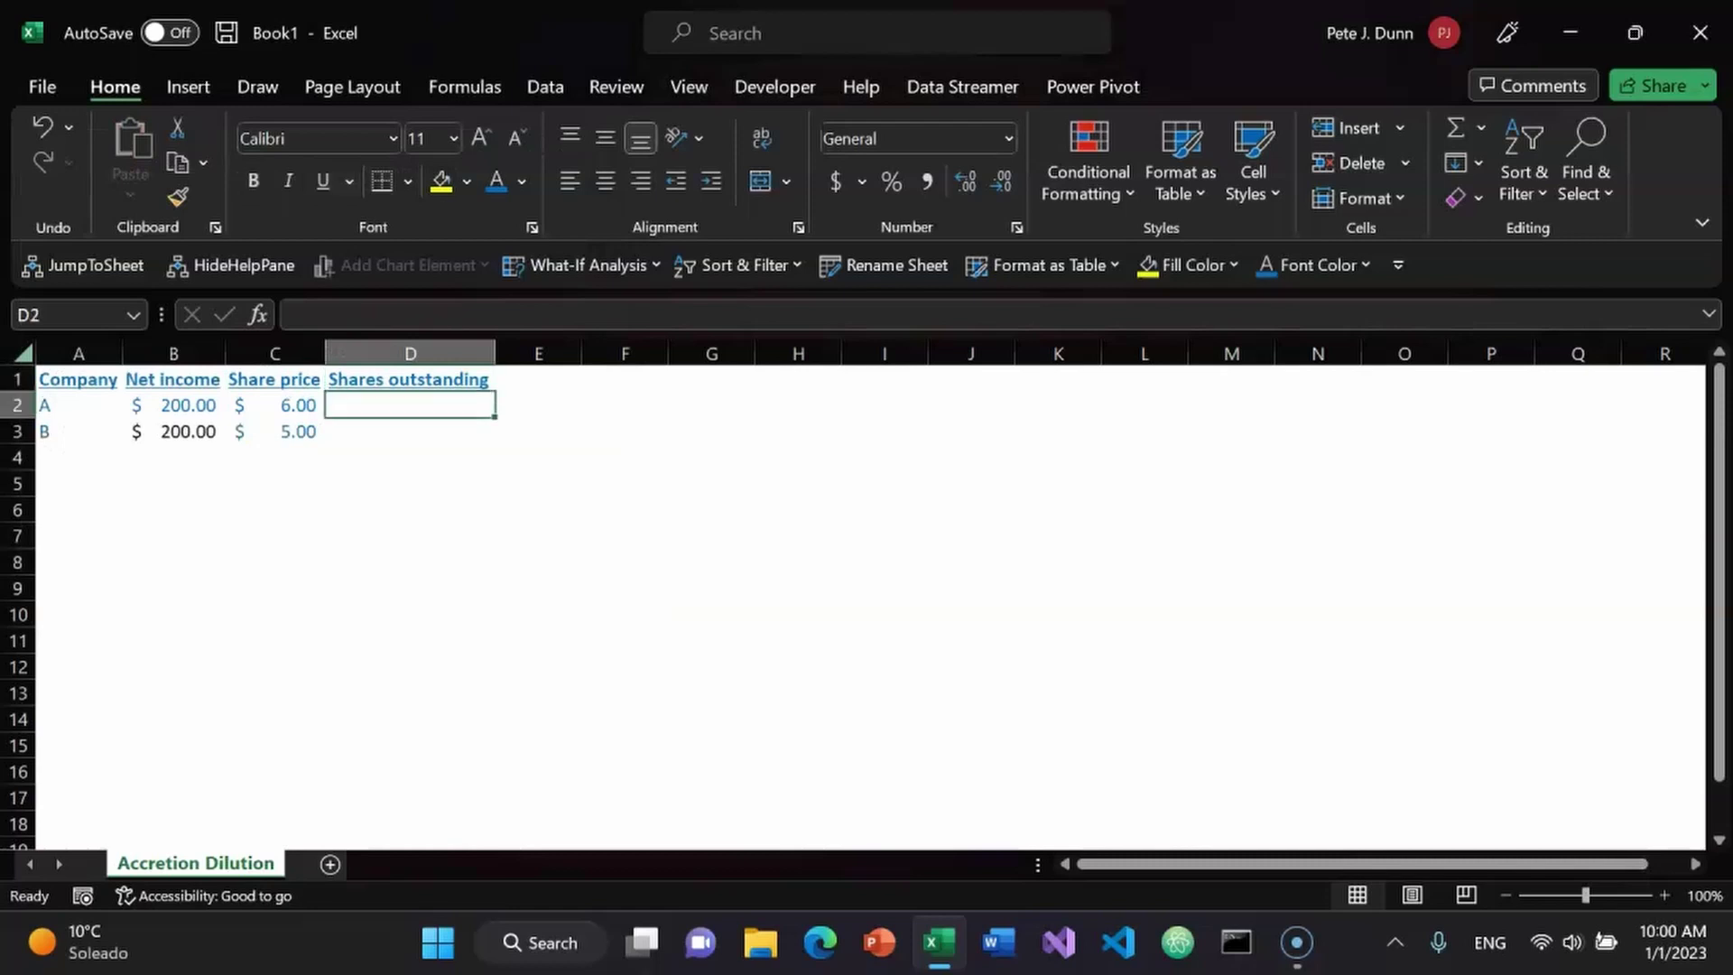
- Spell-check the whole worksheet, continuing from the beginning of the sheet
{"action": "key", "text": "F7"}
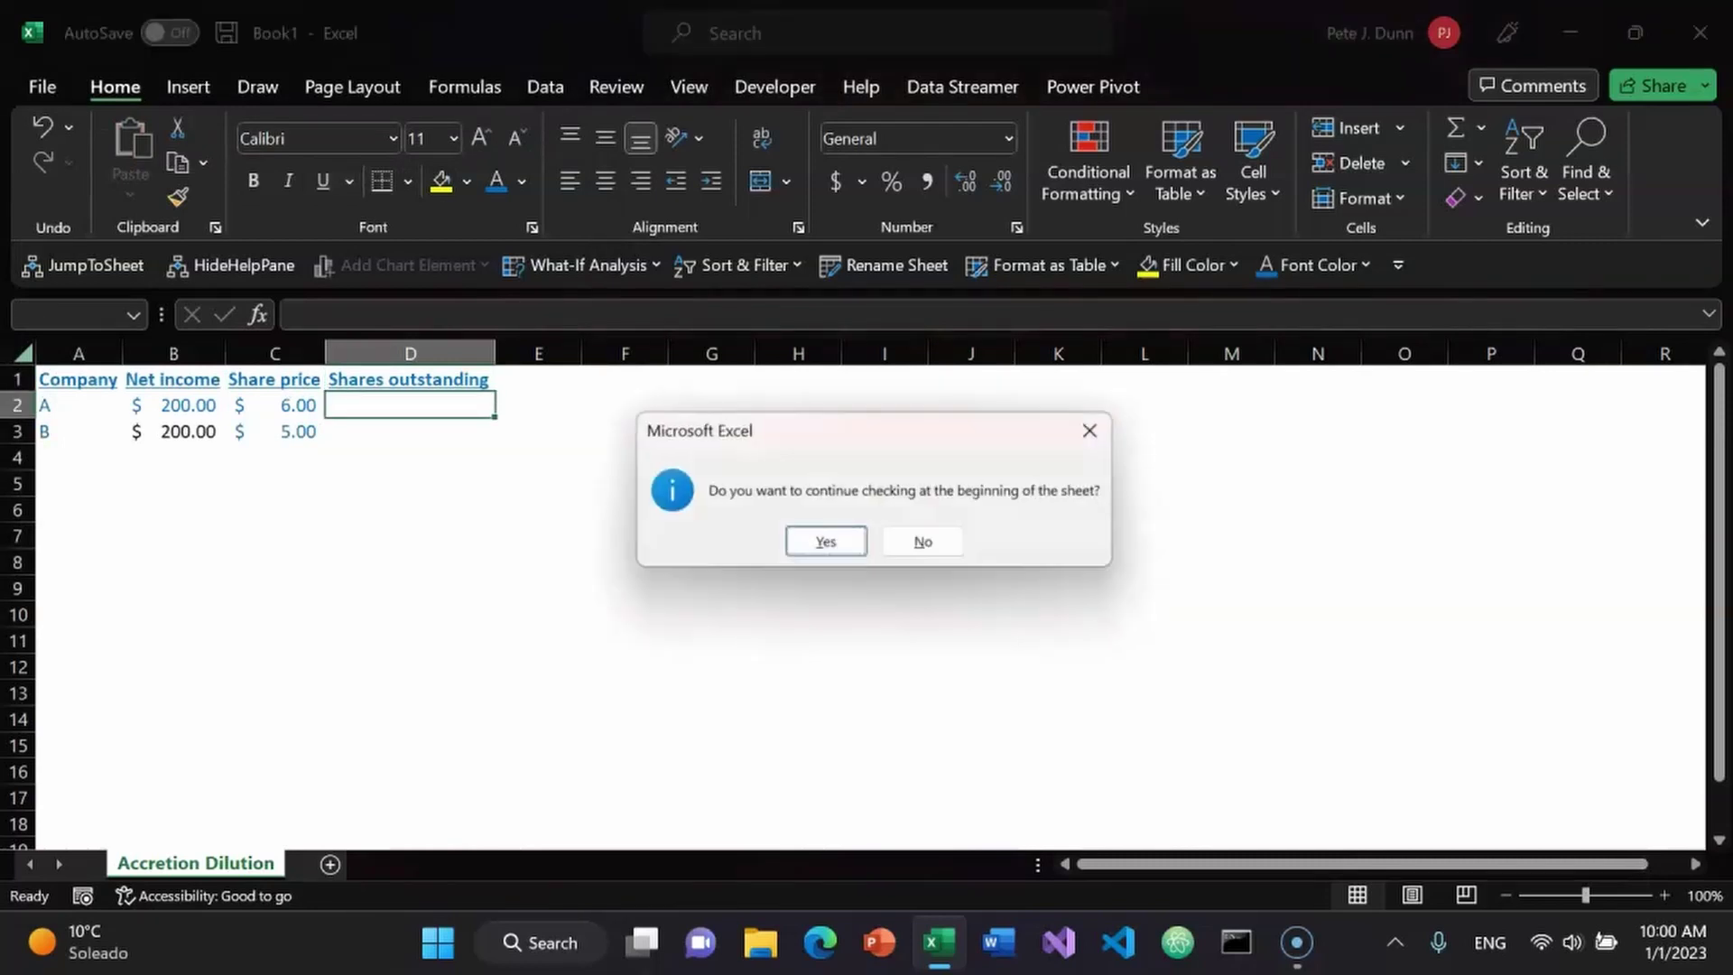
{"action": "key", "text": "Return"}
- Enter 10 shares outstanding for company A in D2 and 6 for company B in D3
{"action": "key", "text": "Return"}
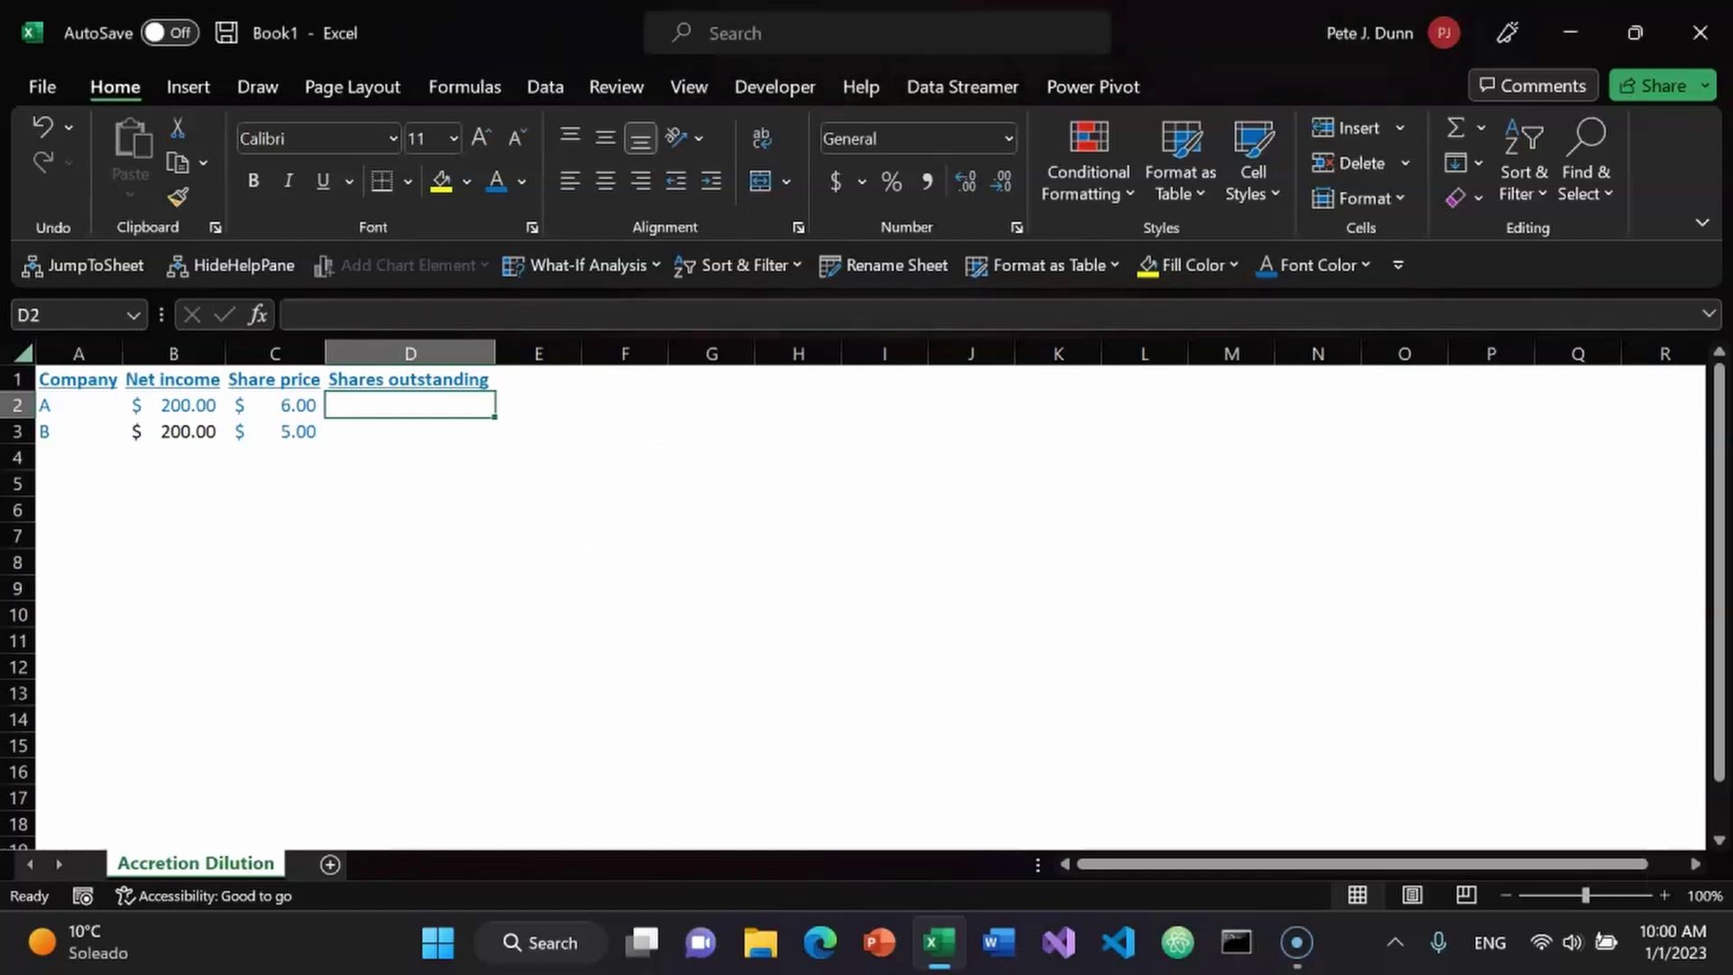
{"action": "type", "text": "10"}
{"action": "key", "text": "Return"}
{"action": "type", "text": "6"}
{"action": "key", "text": "Return"}
- Set the font color of the shares outstanding values in D2:D3 to the standard blue
{"action": "key", "text": "Up"}
{"action": "key", "text": "Up"}
{"action": "key", "text": "shift+Down"}
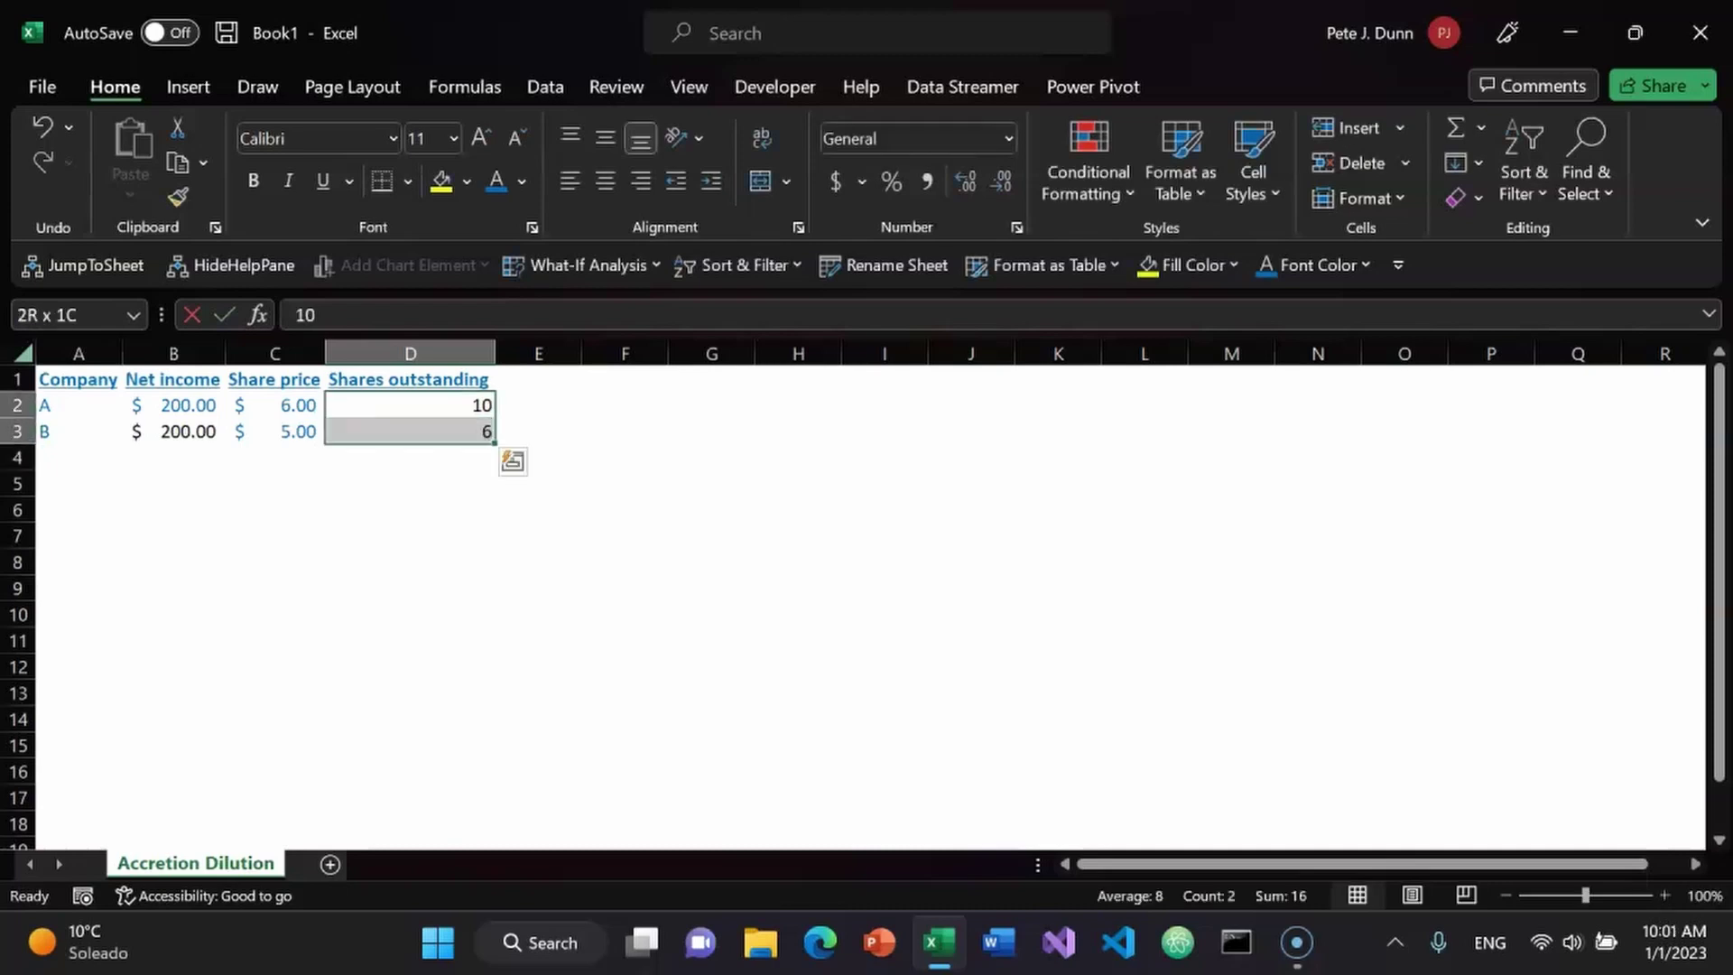
{"action": "key", "text": "alt+9"}
{"action": "key", "text": "Up"}
{"action": "key", "text": "Up"}
{"action": "key", "text": "Left"}
{"action": "key", "text": "Left"}
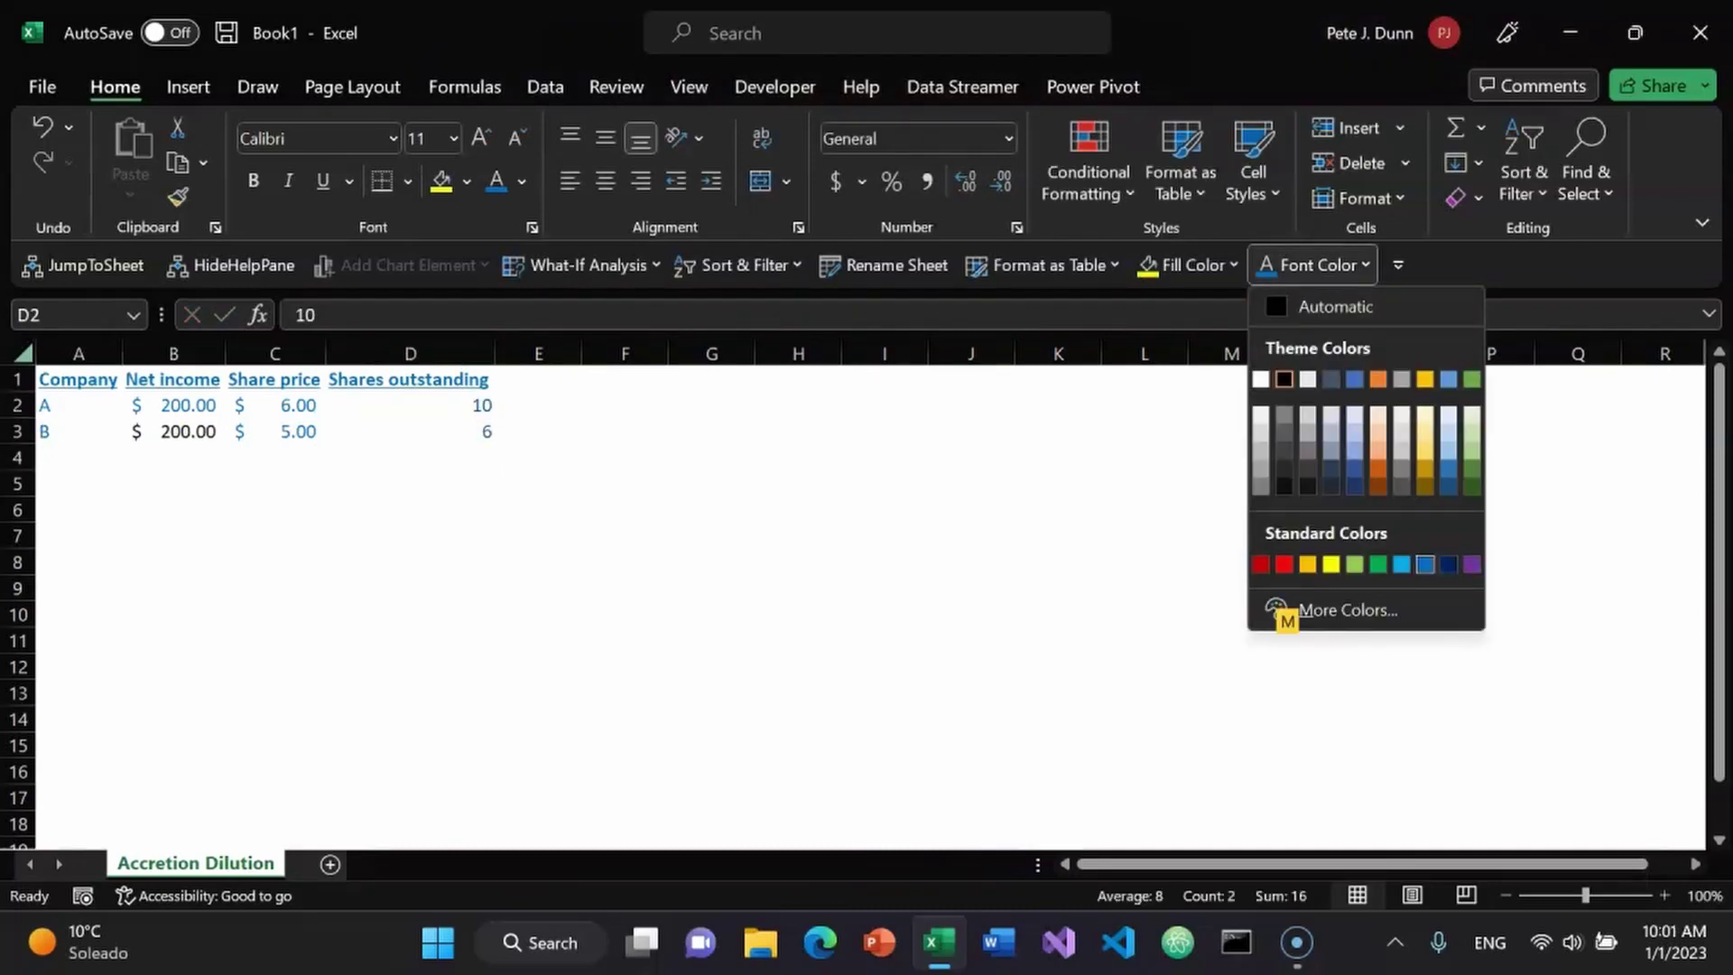
{"action": "key", "text": "Escape"}
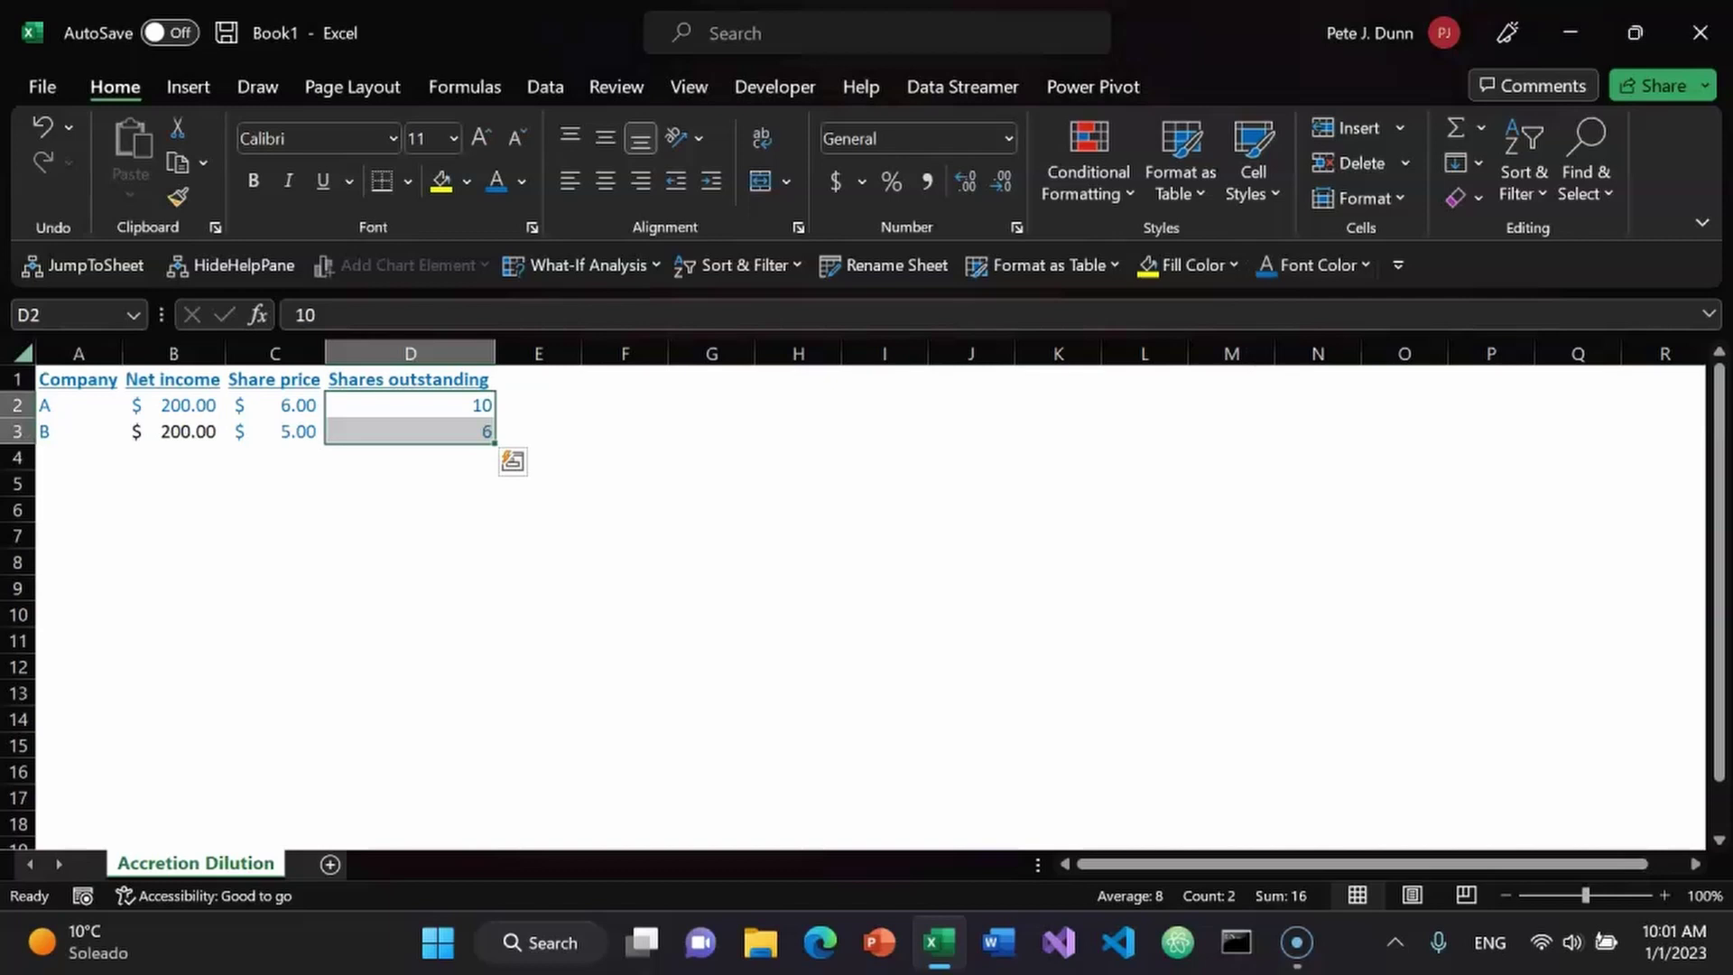
- Enter the header Company A Standalone EPS in cell F1, leaving column E empty
{"action": "key", "text": "Right"}
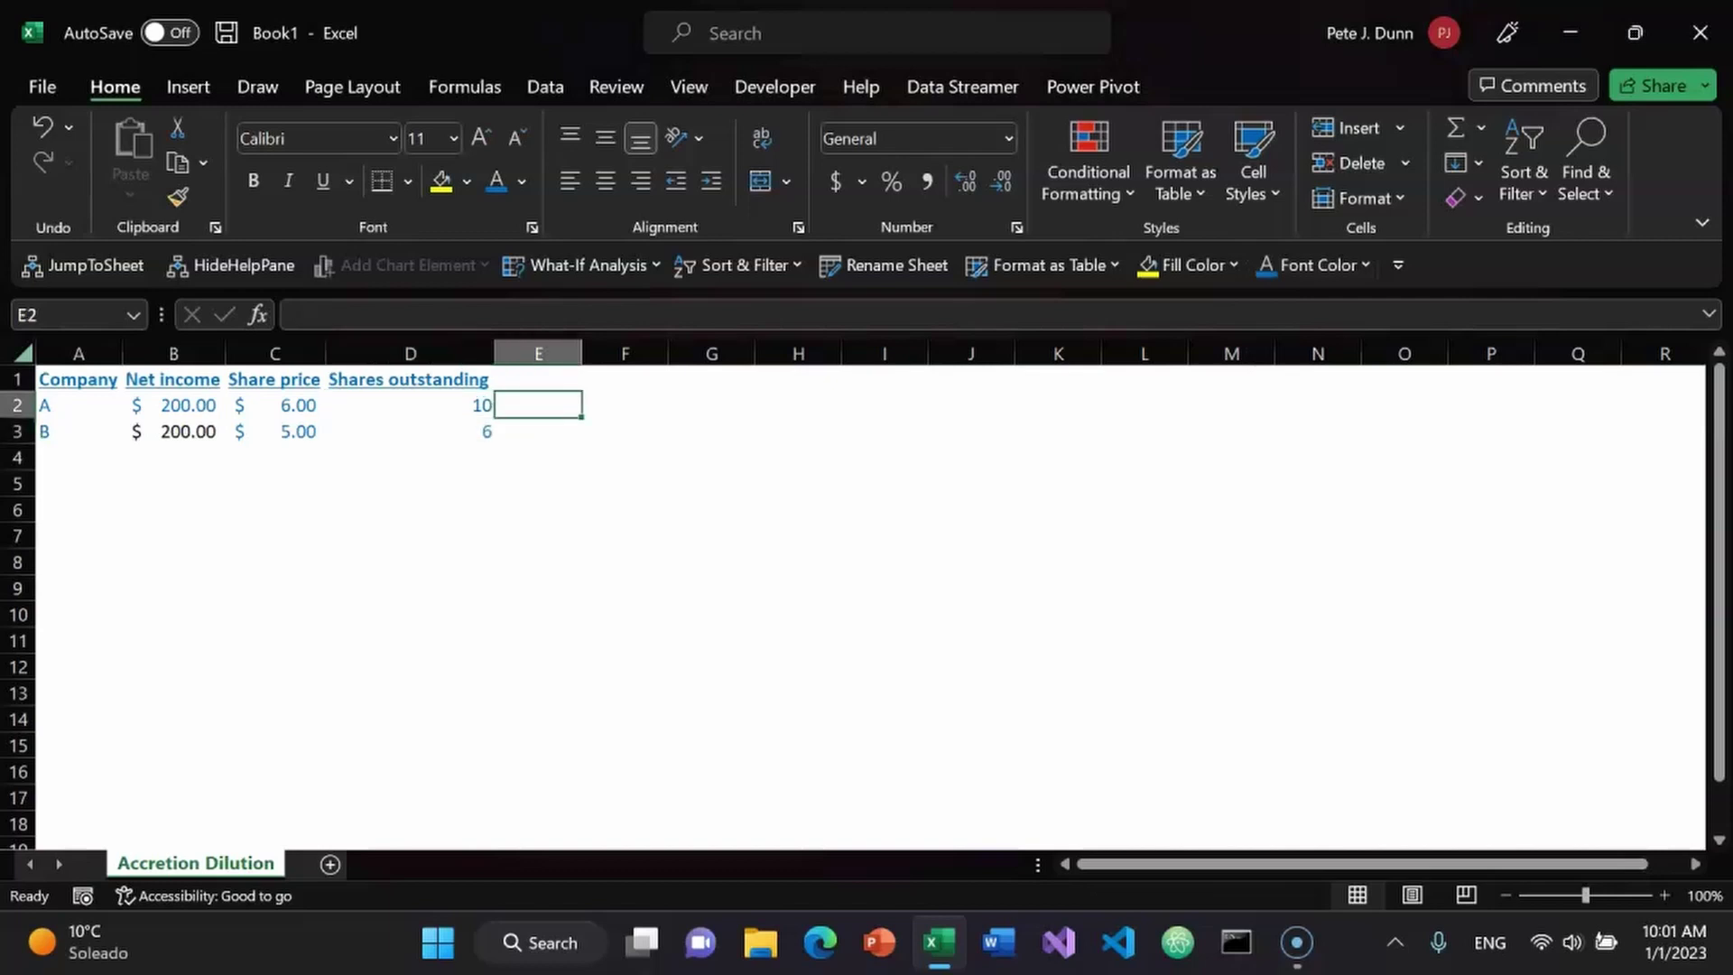
{"action": "key", "text": "Right"}
{"action": "key", "text": "Up"}
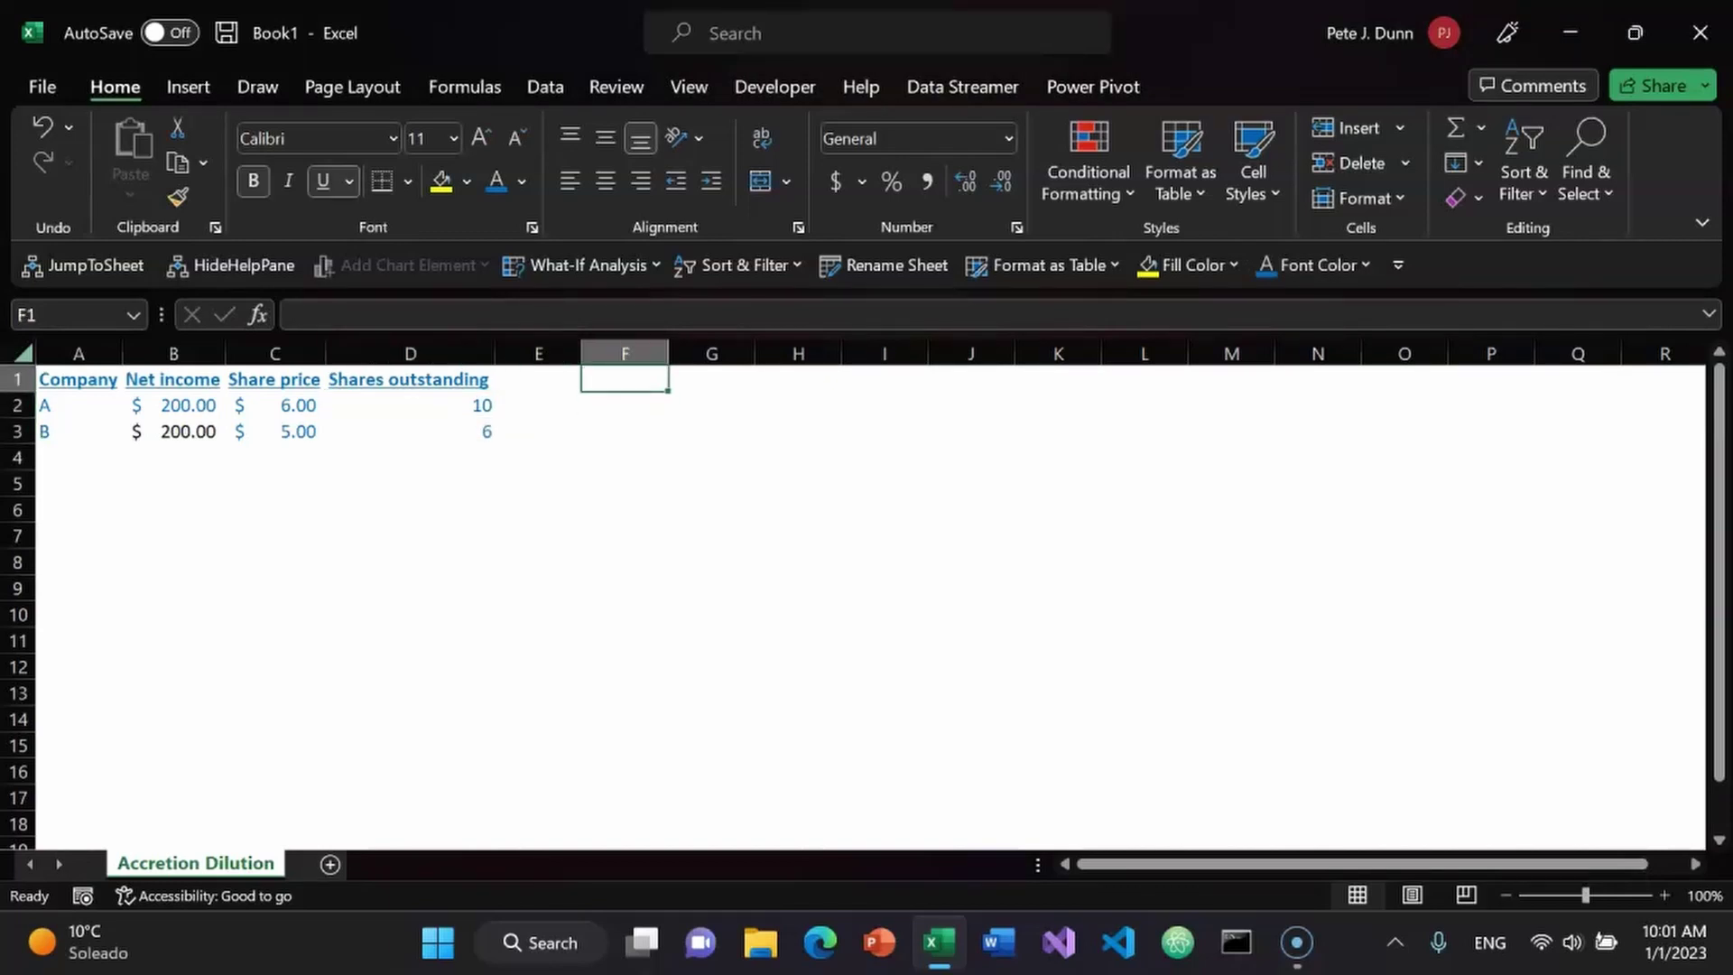
{"action": "type", "text": "Com"}
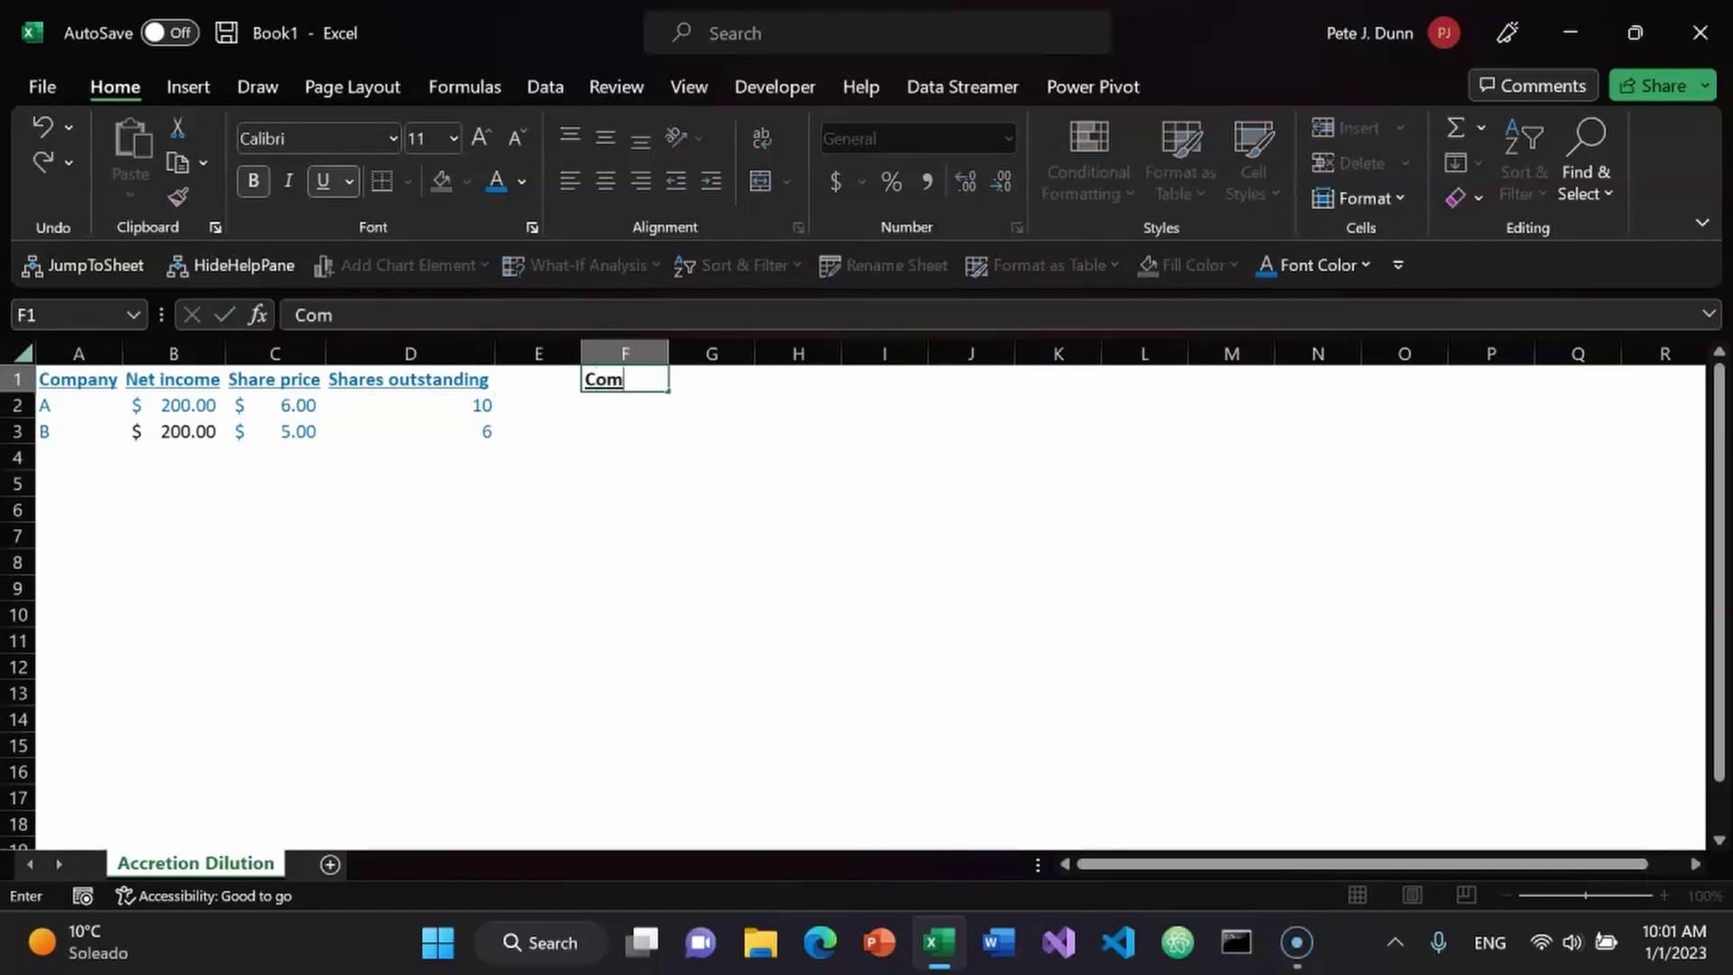
{"action": "type", "text": "pany A Standalong"}
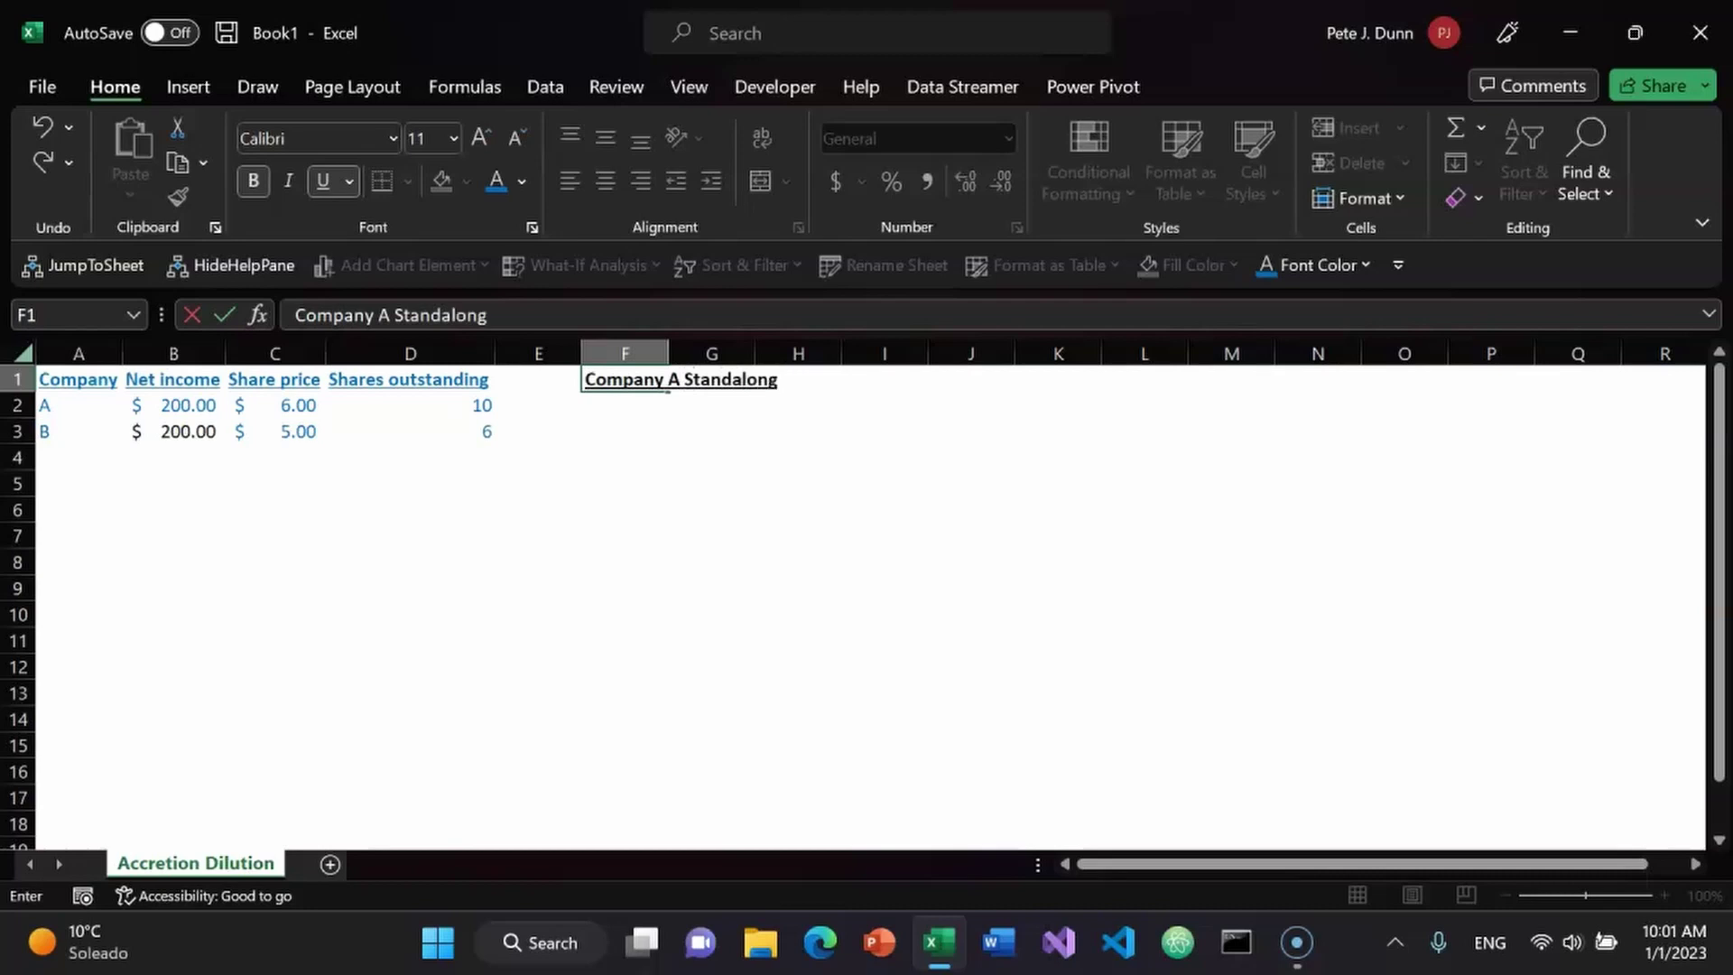
{"action": "key", "text": "BackSpace"}
{"action": "type", "text": "e EPS"}
{"action": "key", "text": "Return"}
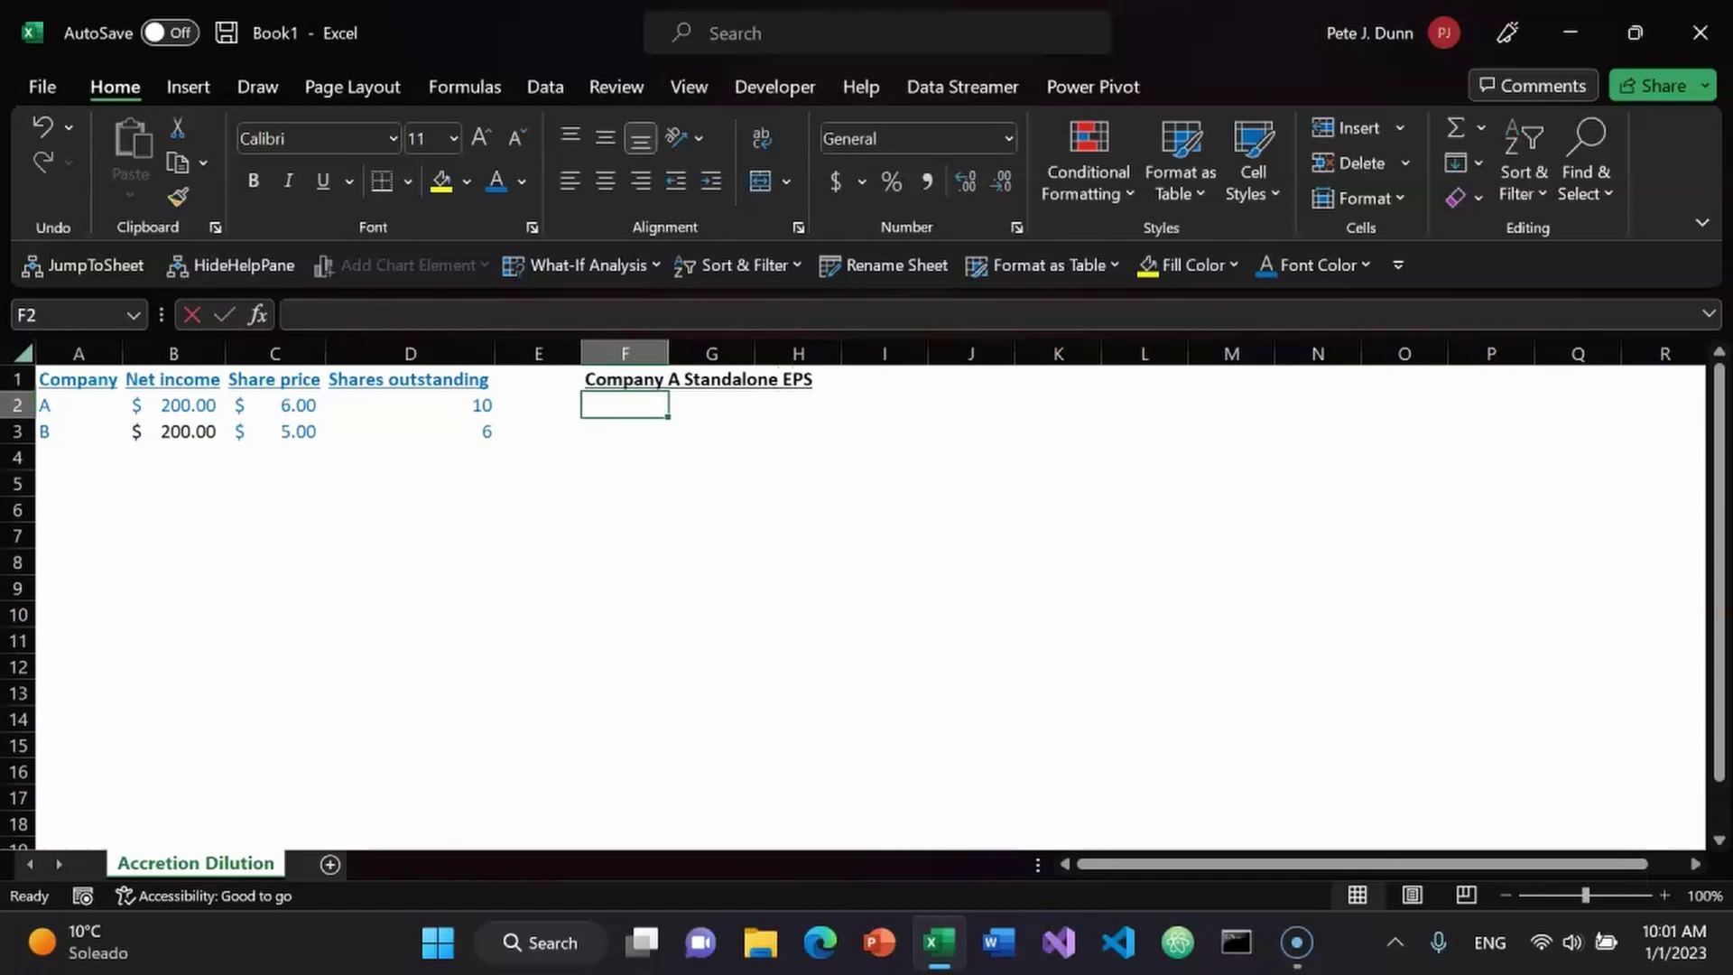
- Autofit all worksheet columns so the Company A Standalone EPS header fits in column F
{"action": "key", "text": "ctrl+a"}
{"action": "key", "text": "alt+o"}
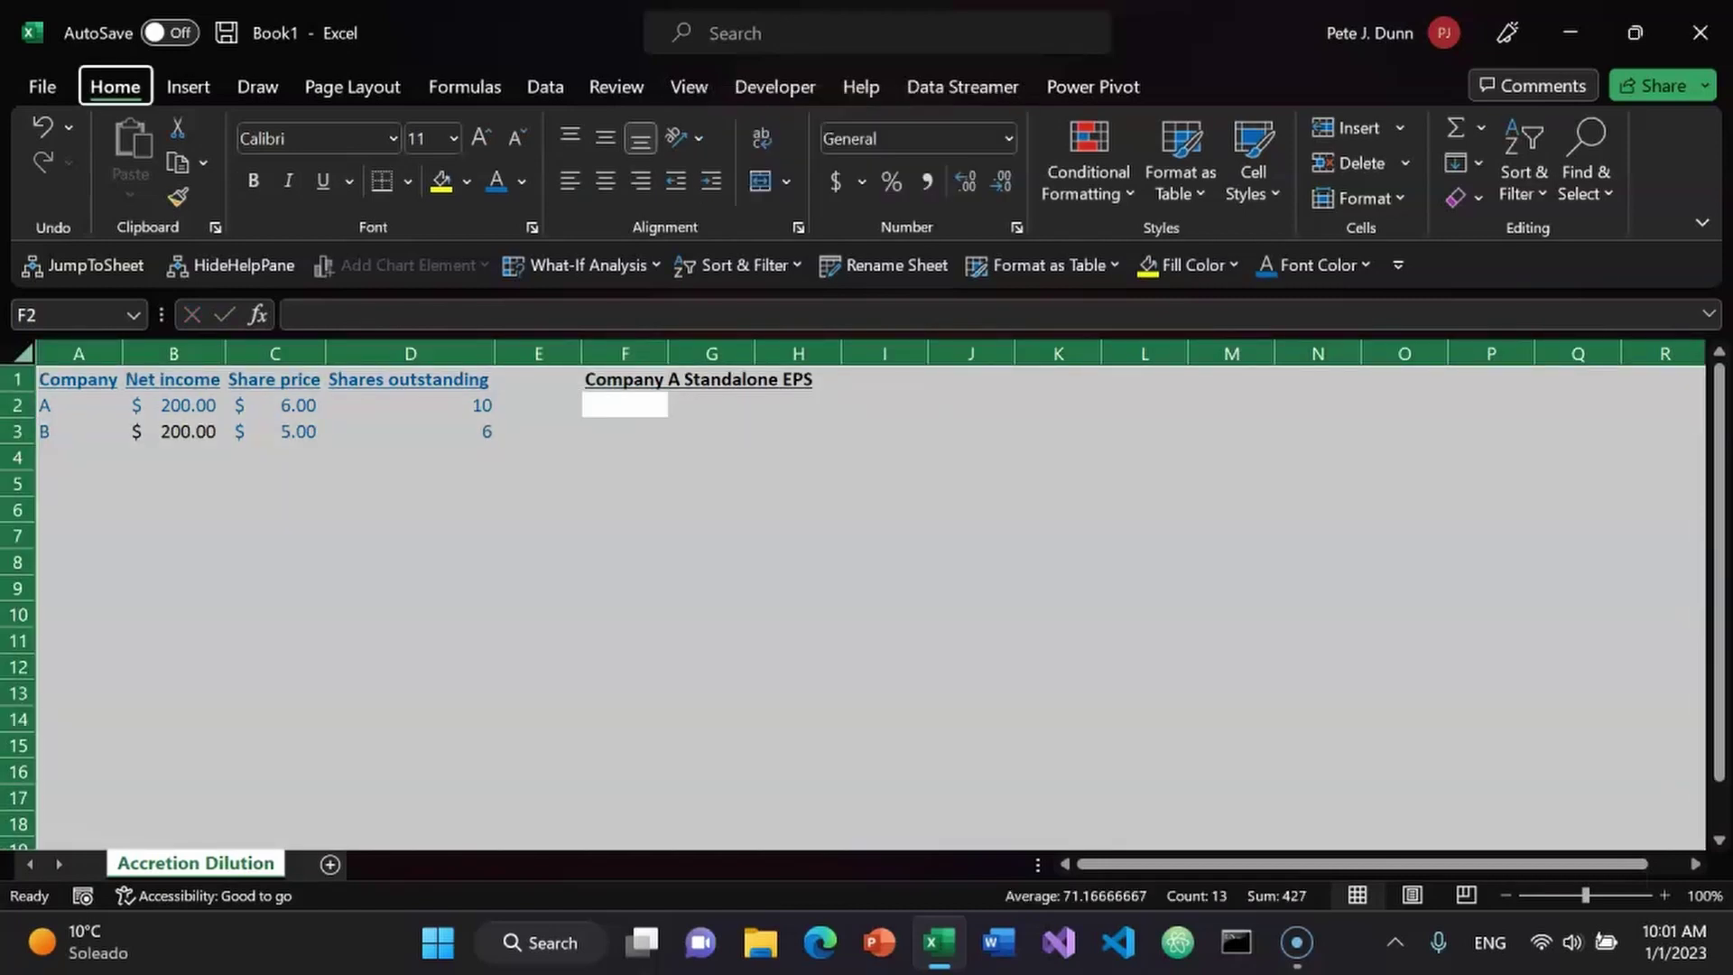
{"action": "key", "text": "a"}
{"action": "key", "text": "Escape"}
{"action": "key", "text": "alt+o"}
{"action": "key", "text": "c"}
{"action": "key", "text": "a"}
- Copy only the formatting of the Shares outstanding header onto the header in F1 and run a spell check
{"action": "key", "text": "Left"}
{"action": "key", "text": "Up"}
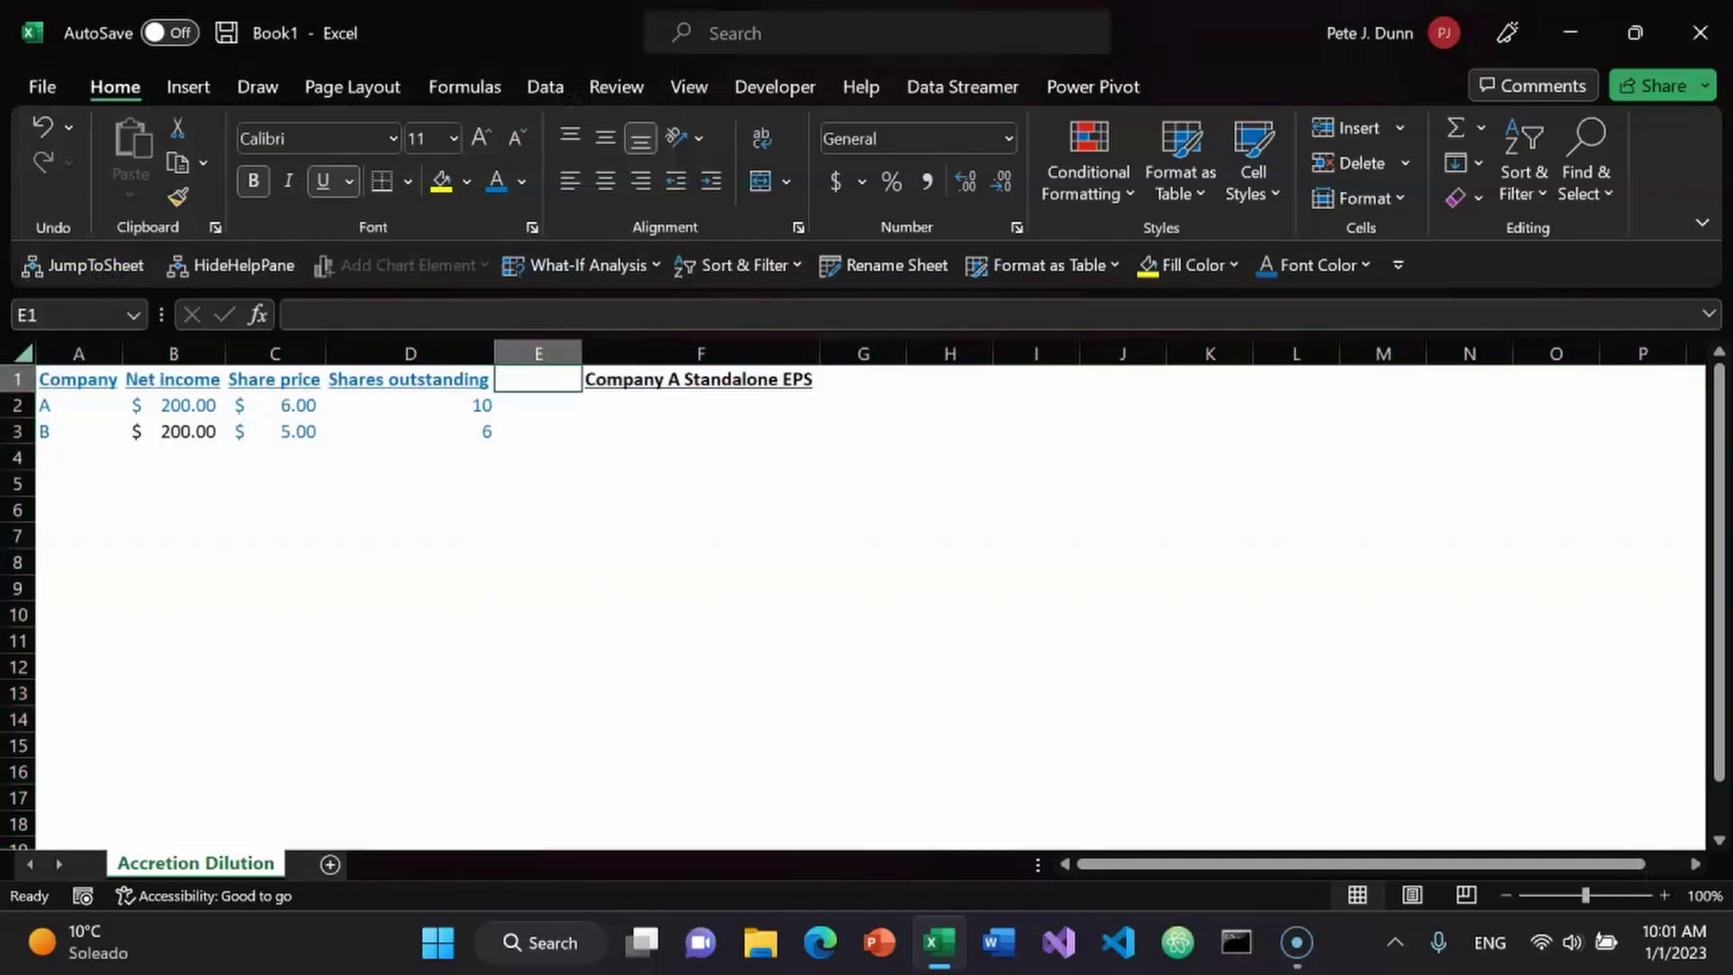
{"action": "key", "text": "Left"}
{"action": "key", "text": "ctrl+c"}
{"action": "key", "text": "Right"}
{"action": "key", "text": "Right"}
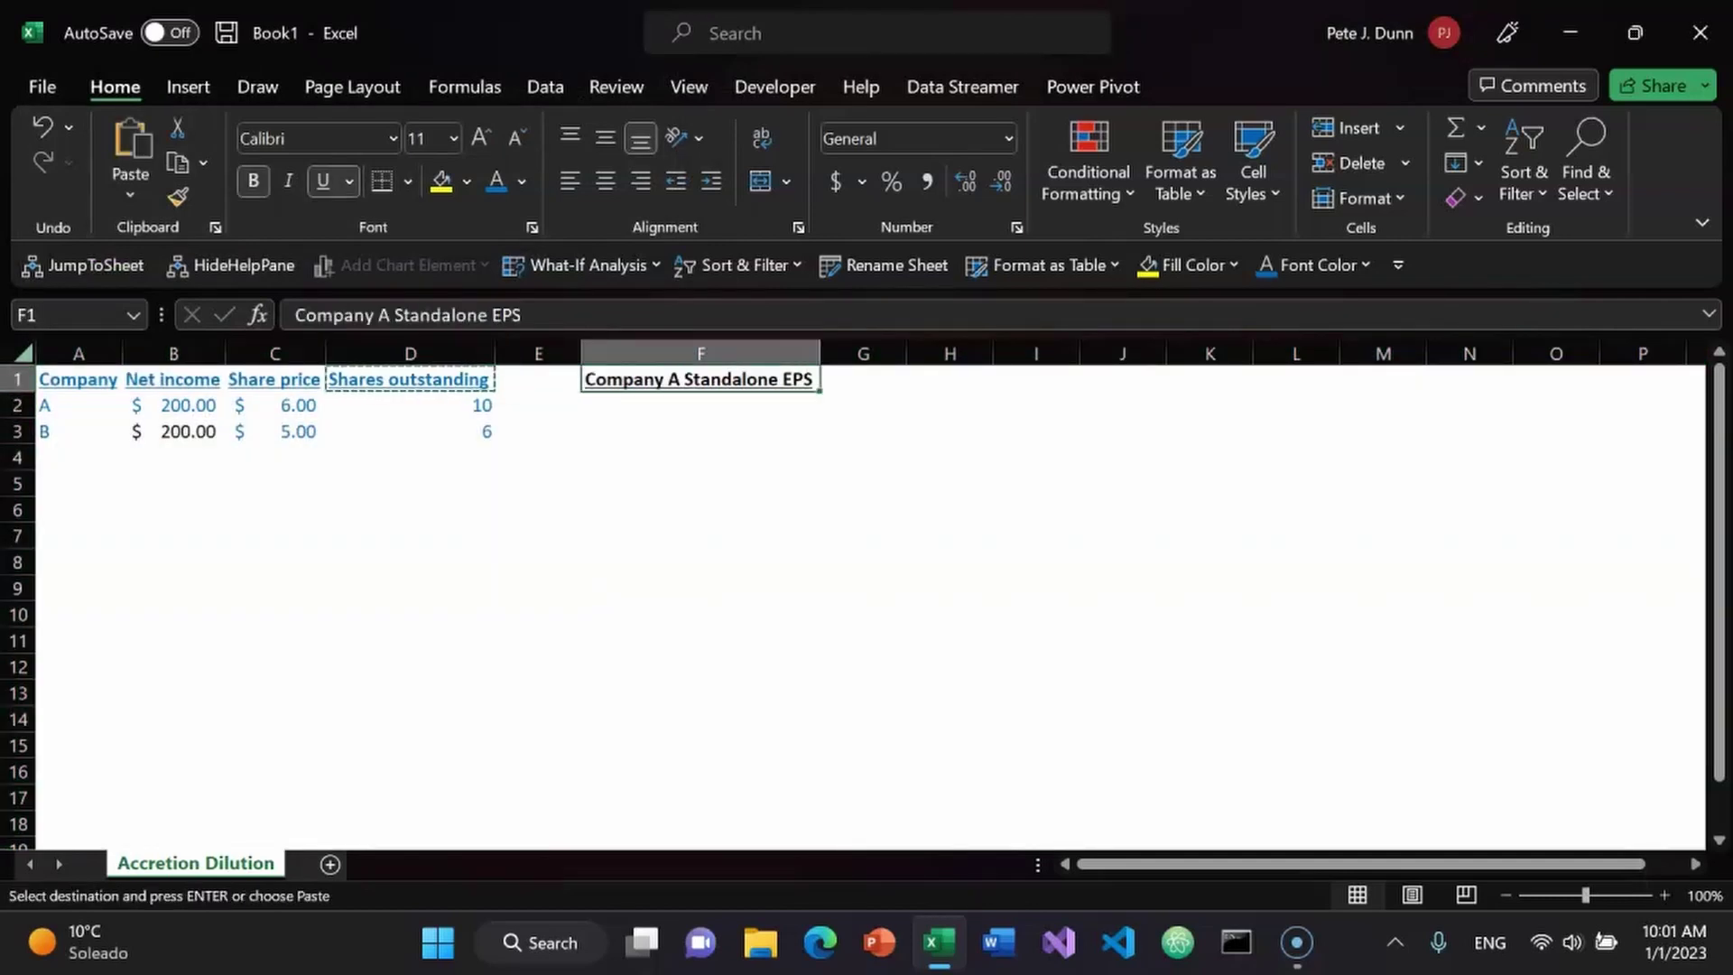
{"action": "key", "text": "ctrl+alt+v"}
{"action": "key", "text": "t"}
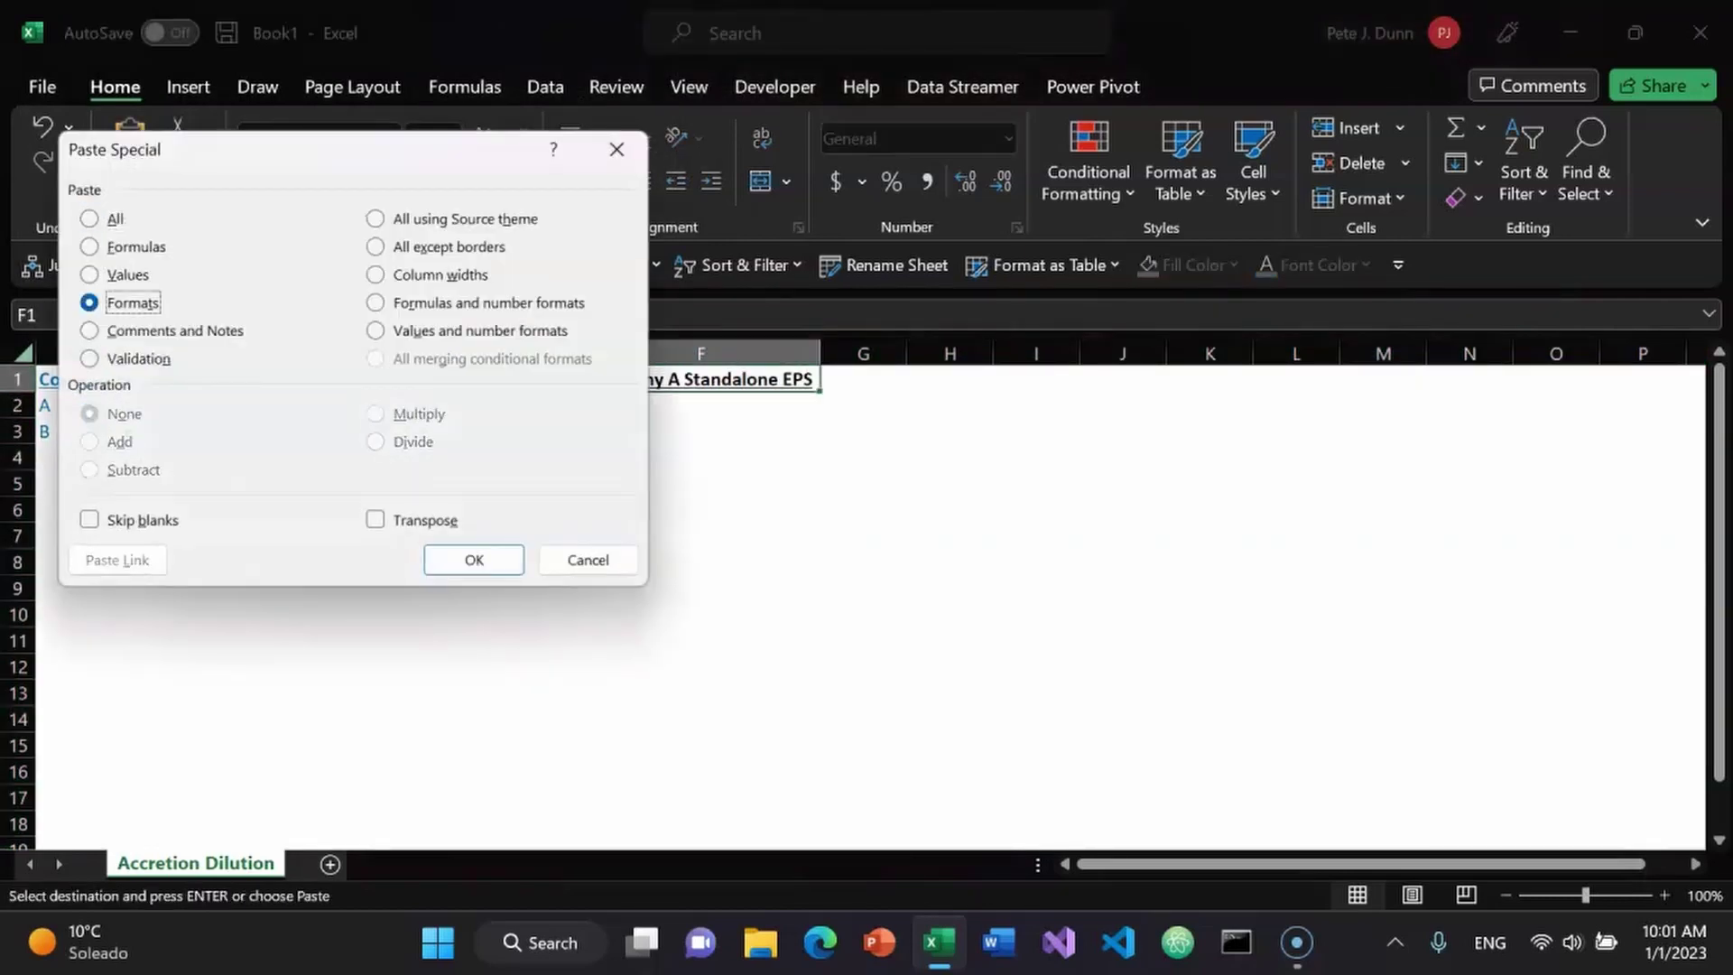
{"action": "key", "text": "Return"}
{"action": "key", "text": "Return"}
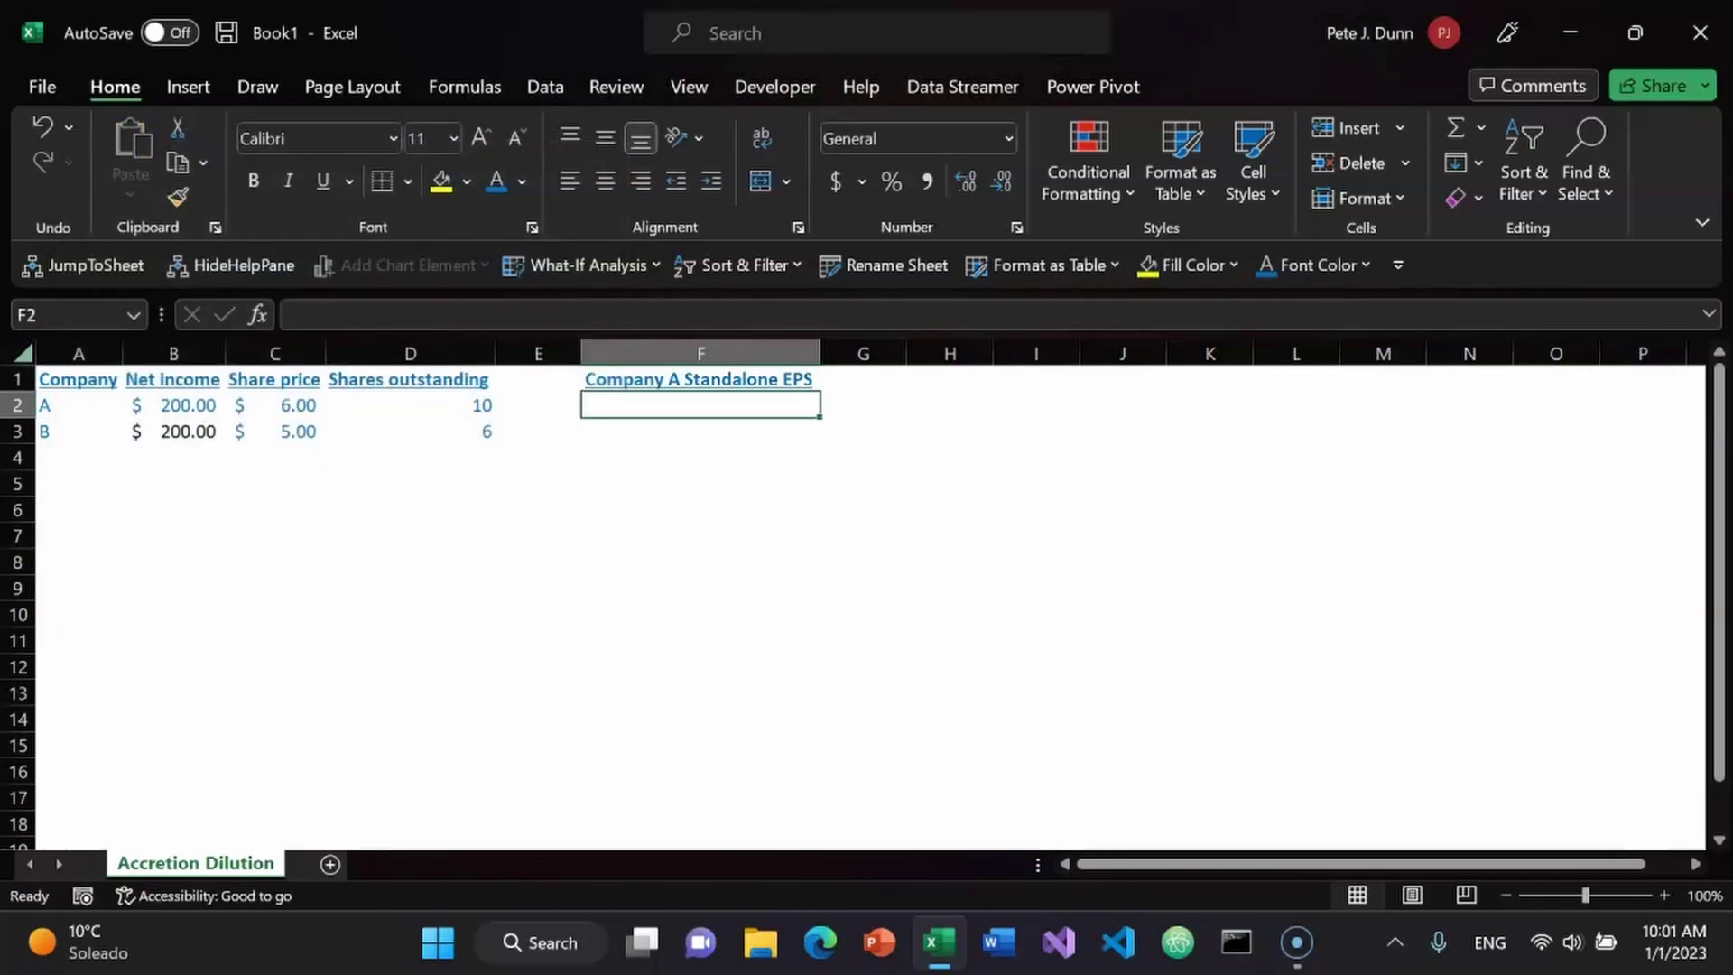
{"action": "key", "text": "F7"}
{"action": "key", "text": "Escape"}
- Calculate company A's standalone EPS in F2 as net income divided by shares outstanding, =B2/D2
{"action": "type", "text": "="}
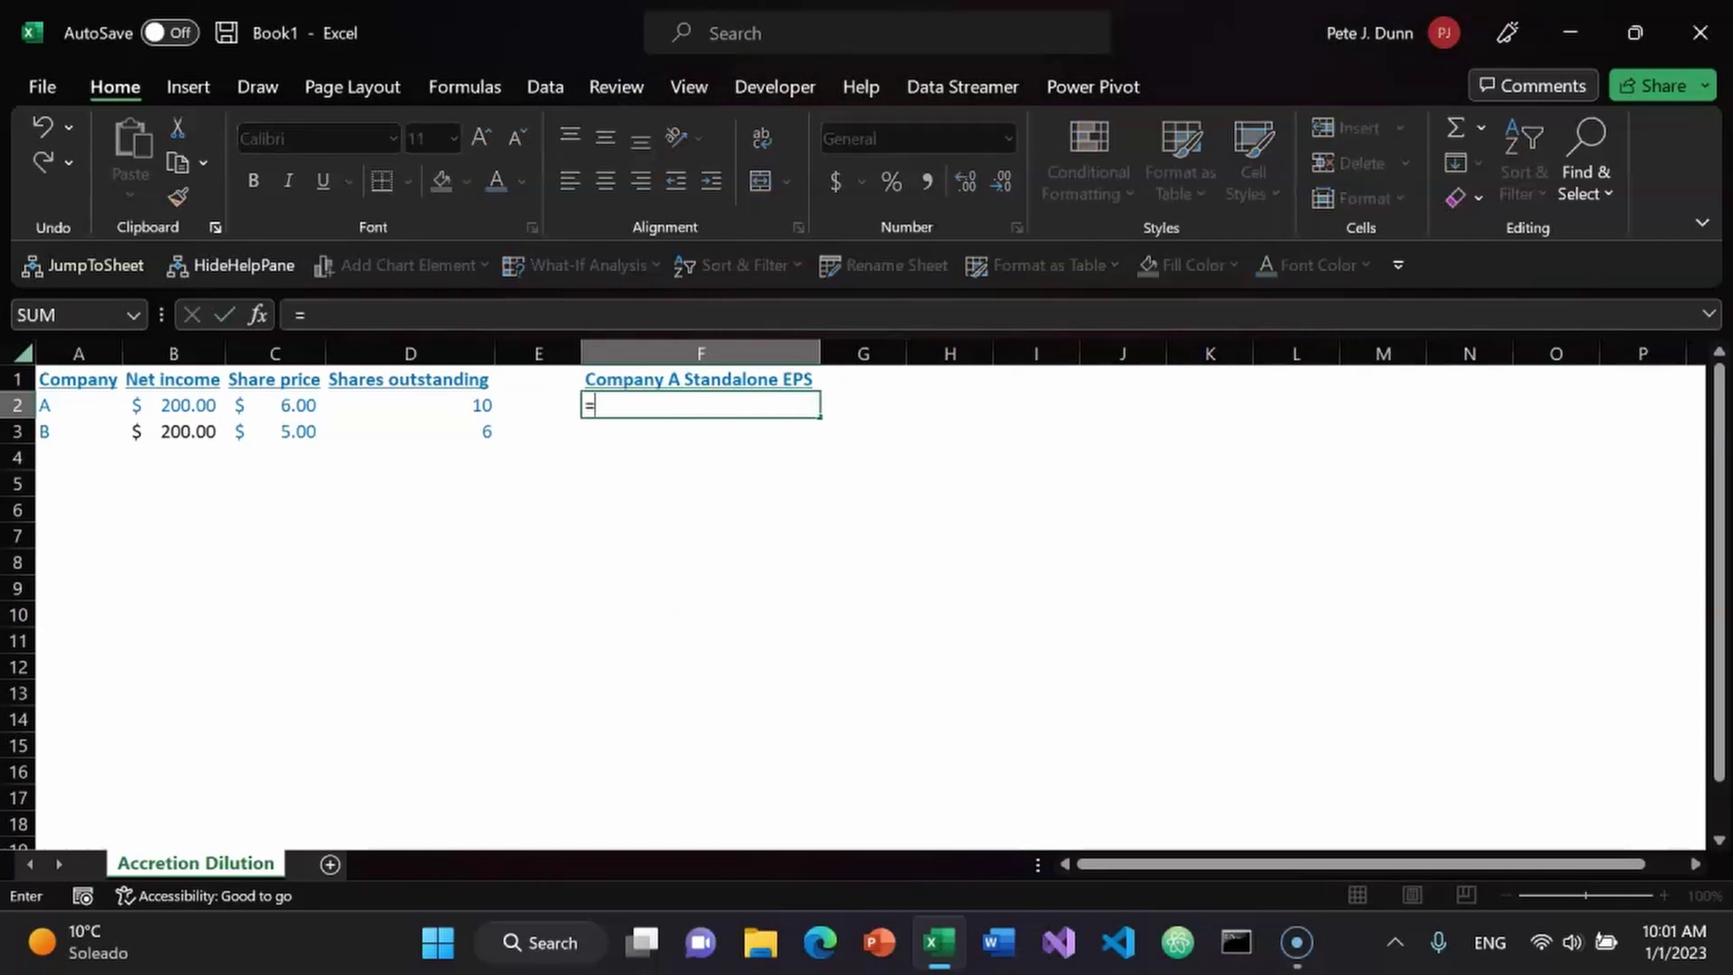
{"action": "key", "text": "Left"}
{"action": "key", "text": "Left"}
{"action": "key", "text": "Left"}
{"action": "key", "text": "Left"}
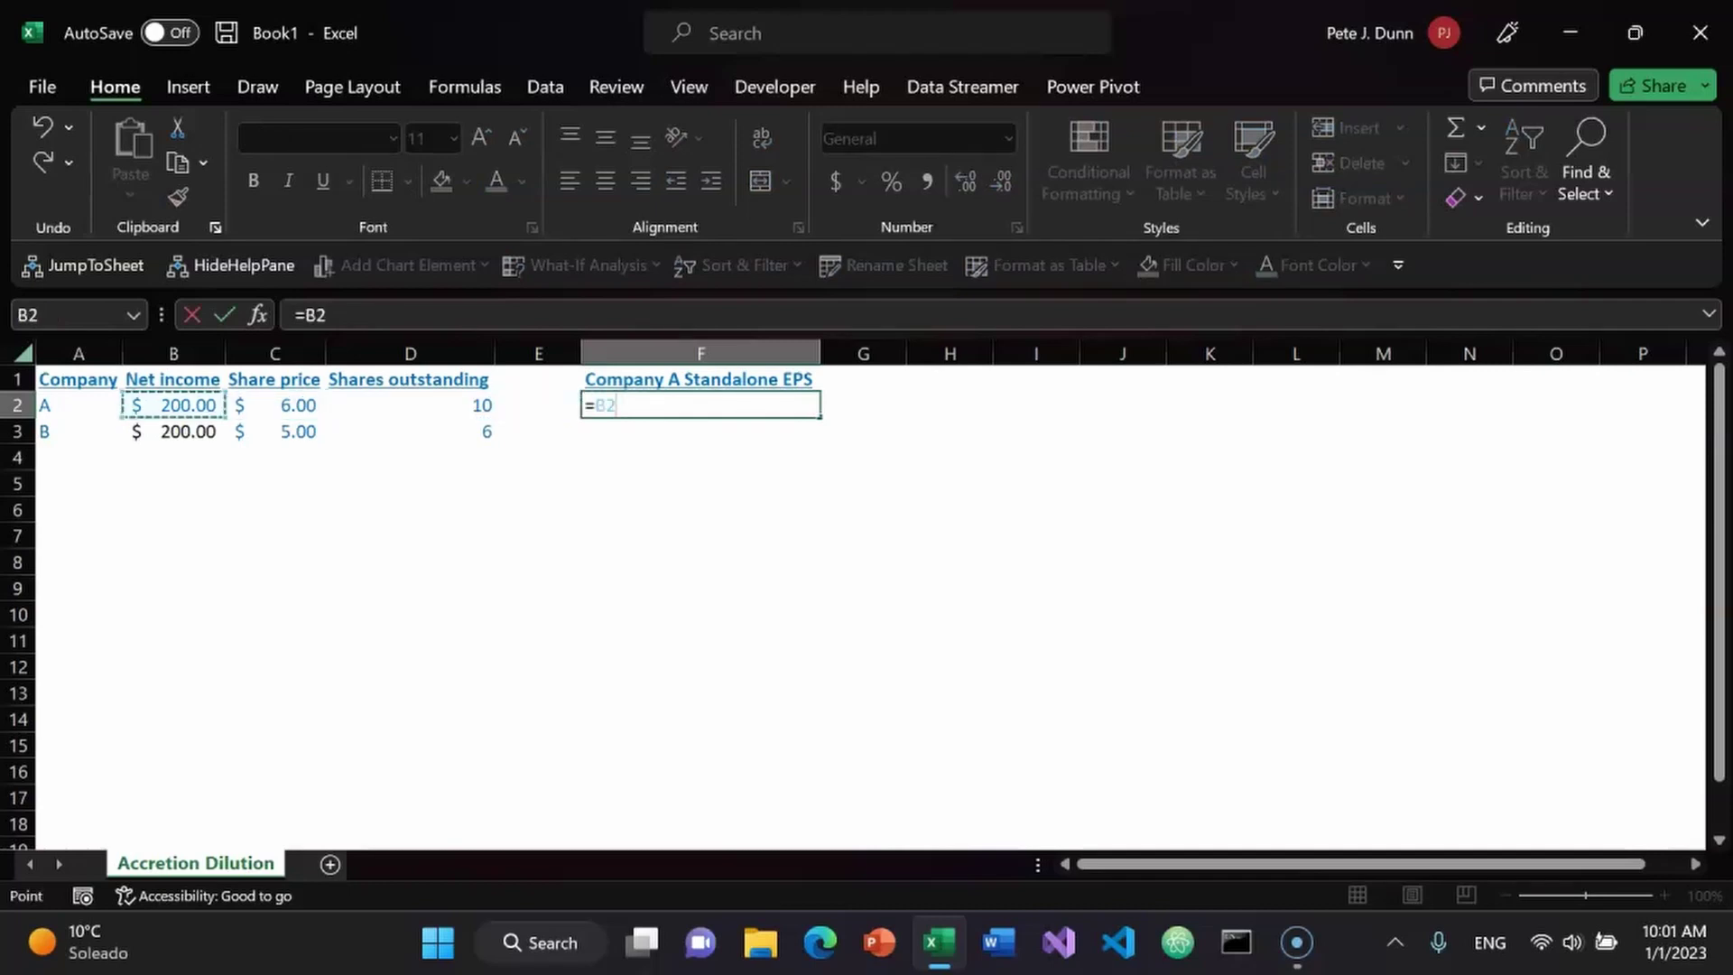
{"action": "type", "text": "/"}
{"action": "key", "text": "Left"}
{"action": "key", "text": "Left"}
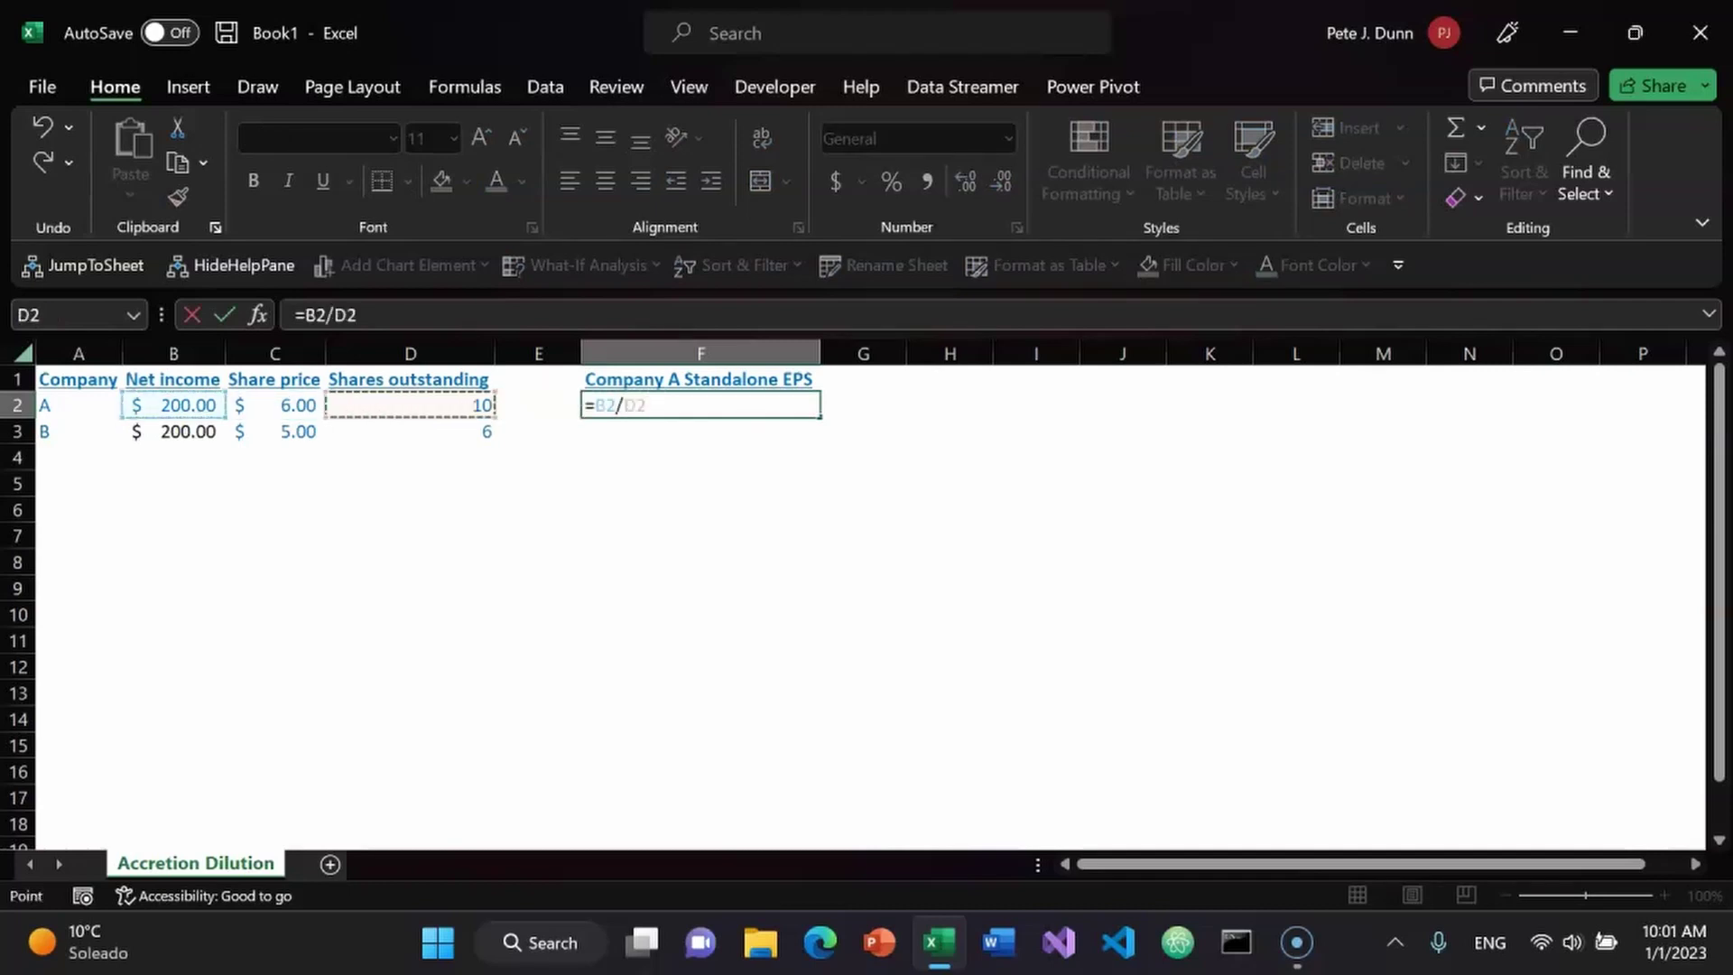
{"action": "key", "text": "Return"}
{"action": "key", "text": "Up"}
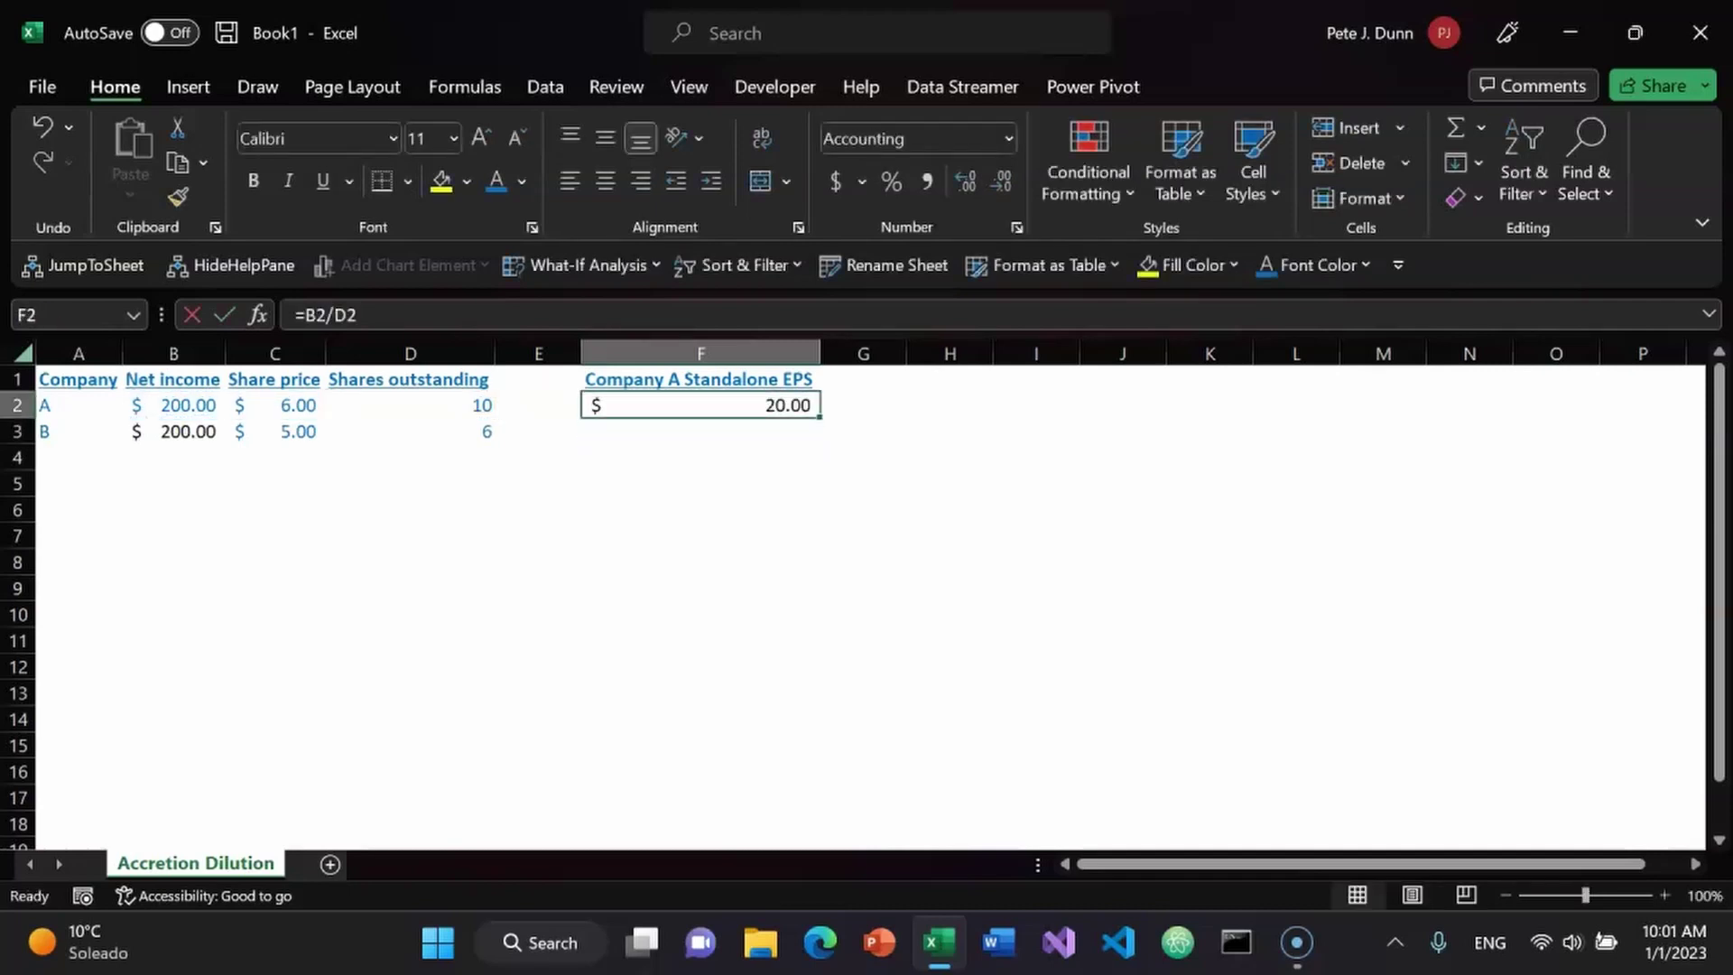
- Set the width of the empty spacer column E to 1 and run a spell check
{"action": "key", "text": "Left"}
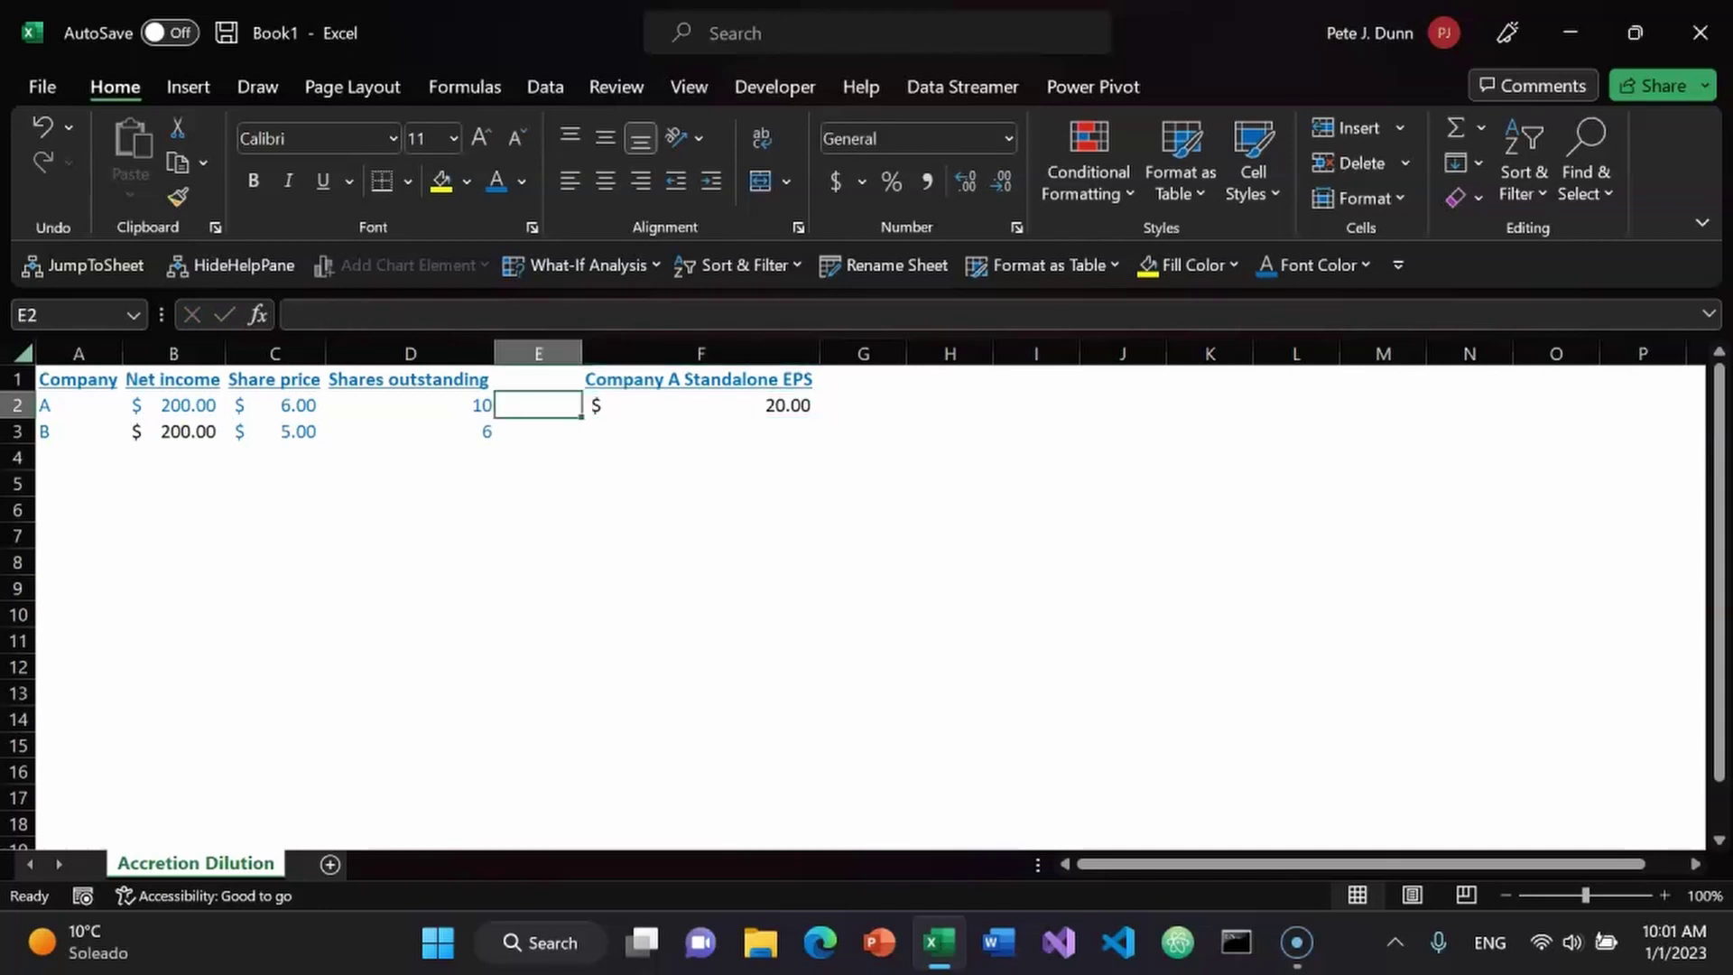
{"action": "key", "text": "ctrl+space"}
{"action": "key", "text": "alt+o"}
{"action": "key", "text": "c"}
{"action": "key", "text": "w"}
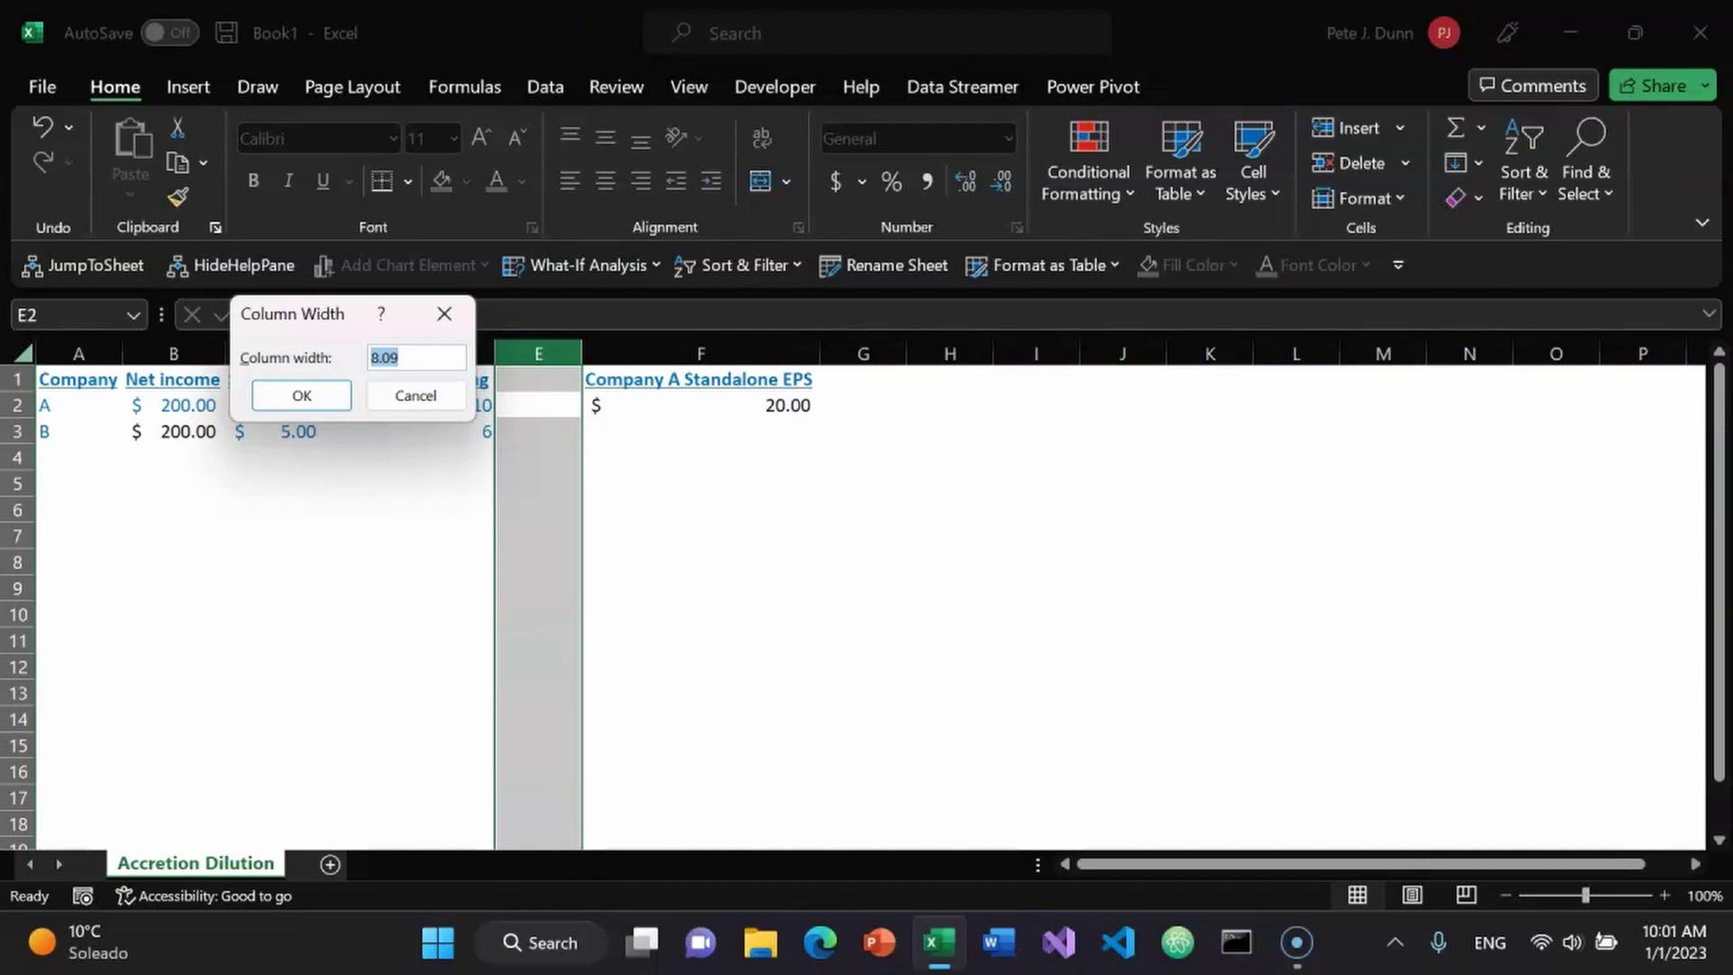
{"action": "type", "text": "1"}
{"action": "key", "text": "Return"}
{"action": "key", "text": "Right"}
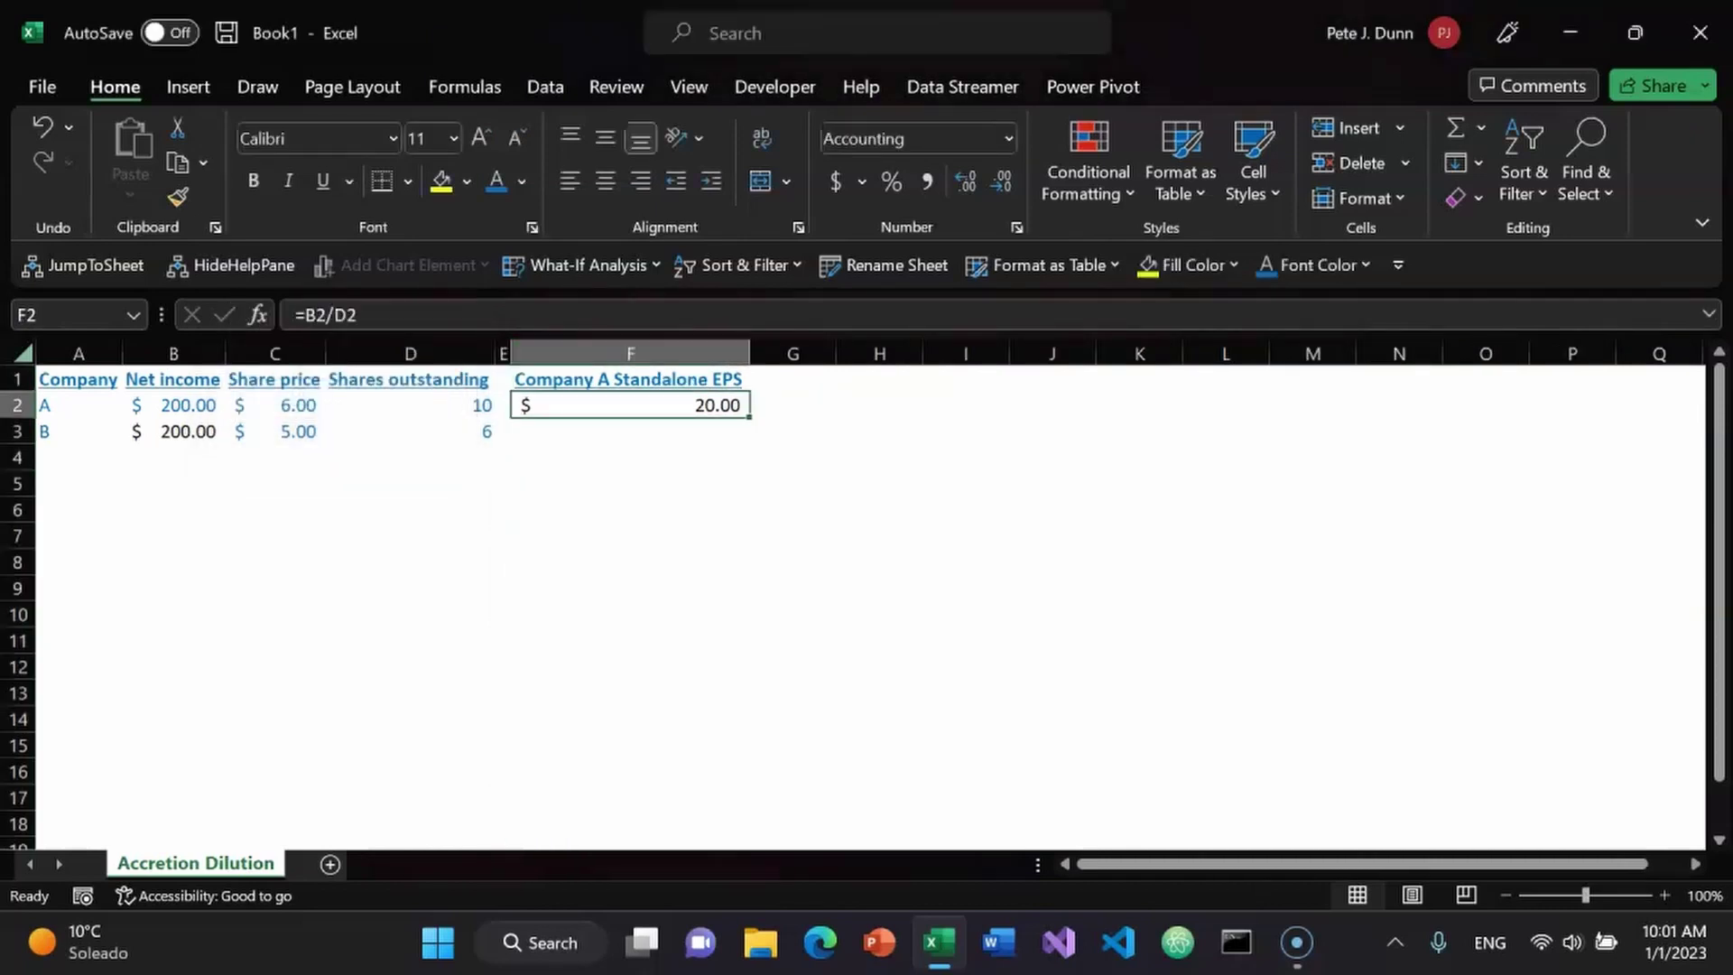
{"action": "key", "text": "Down"}
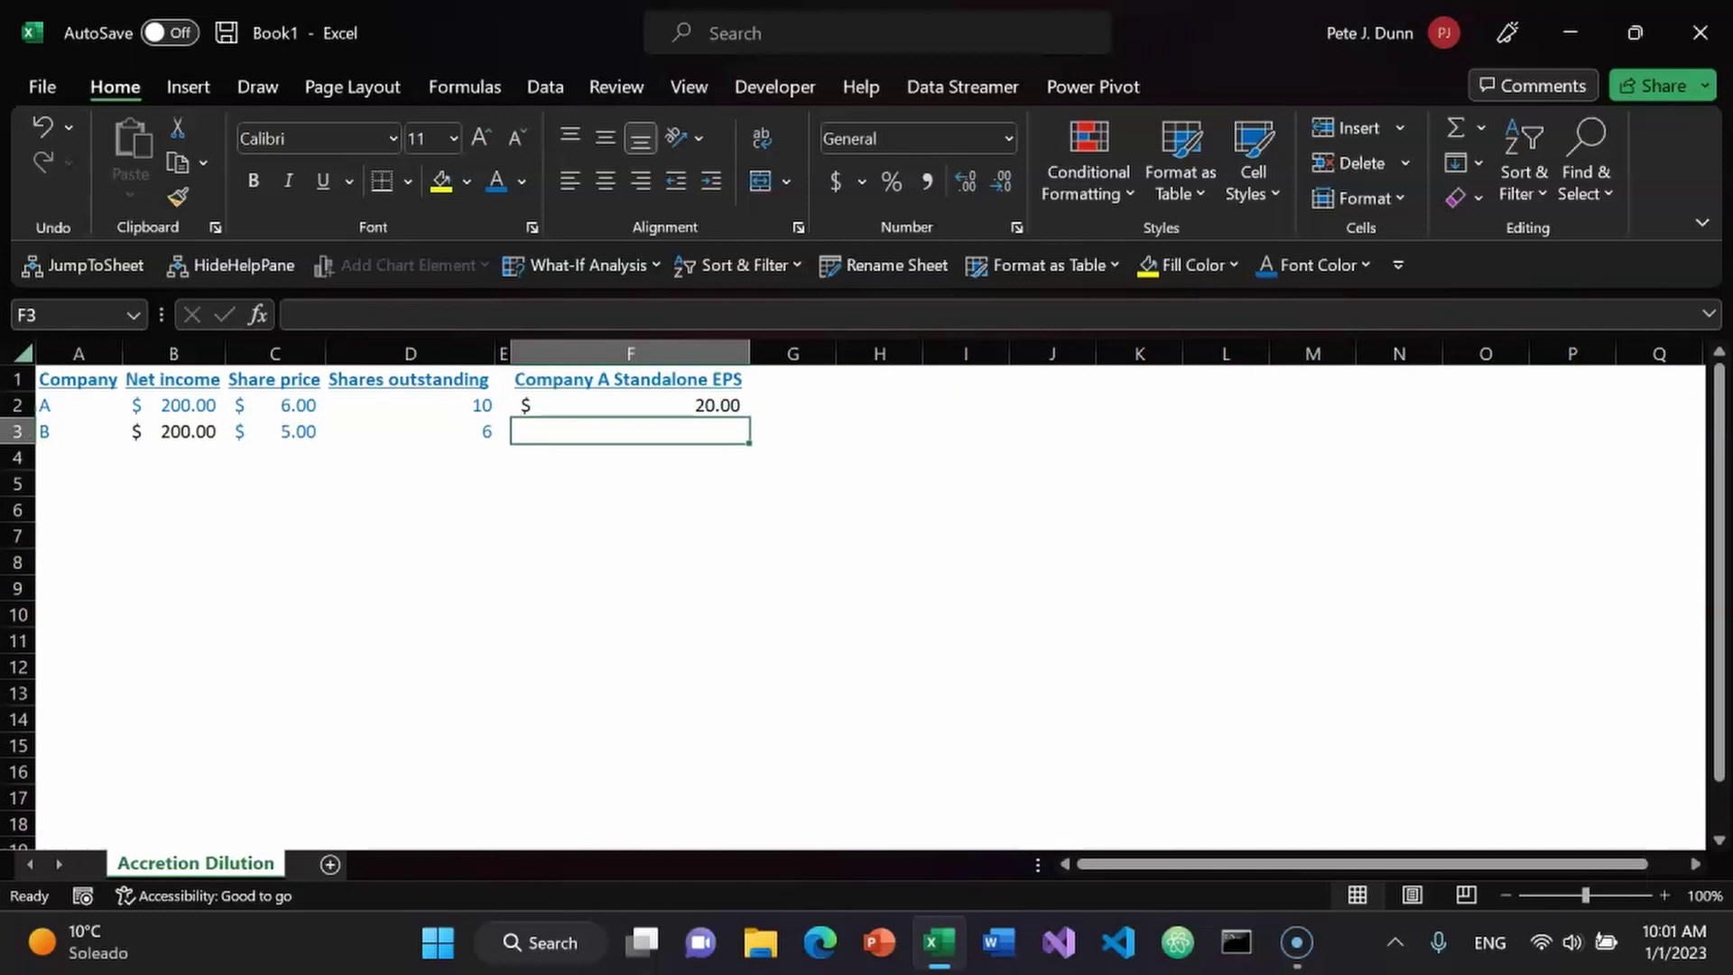
{"action": "key", "text": "F7"}
{"action": "key", "text": "Escape"}
- Enter the header Purchase Price of Company B in cell G1
{"action": "key", "text": "Right"}
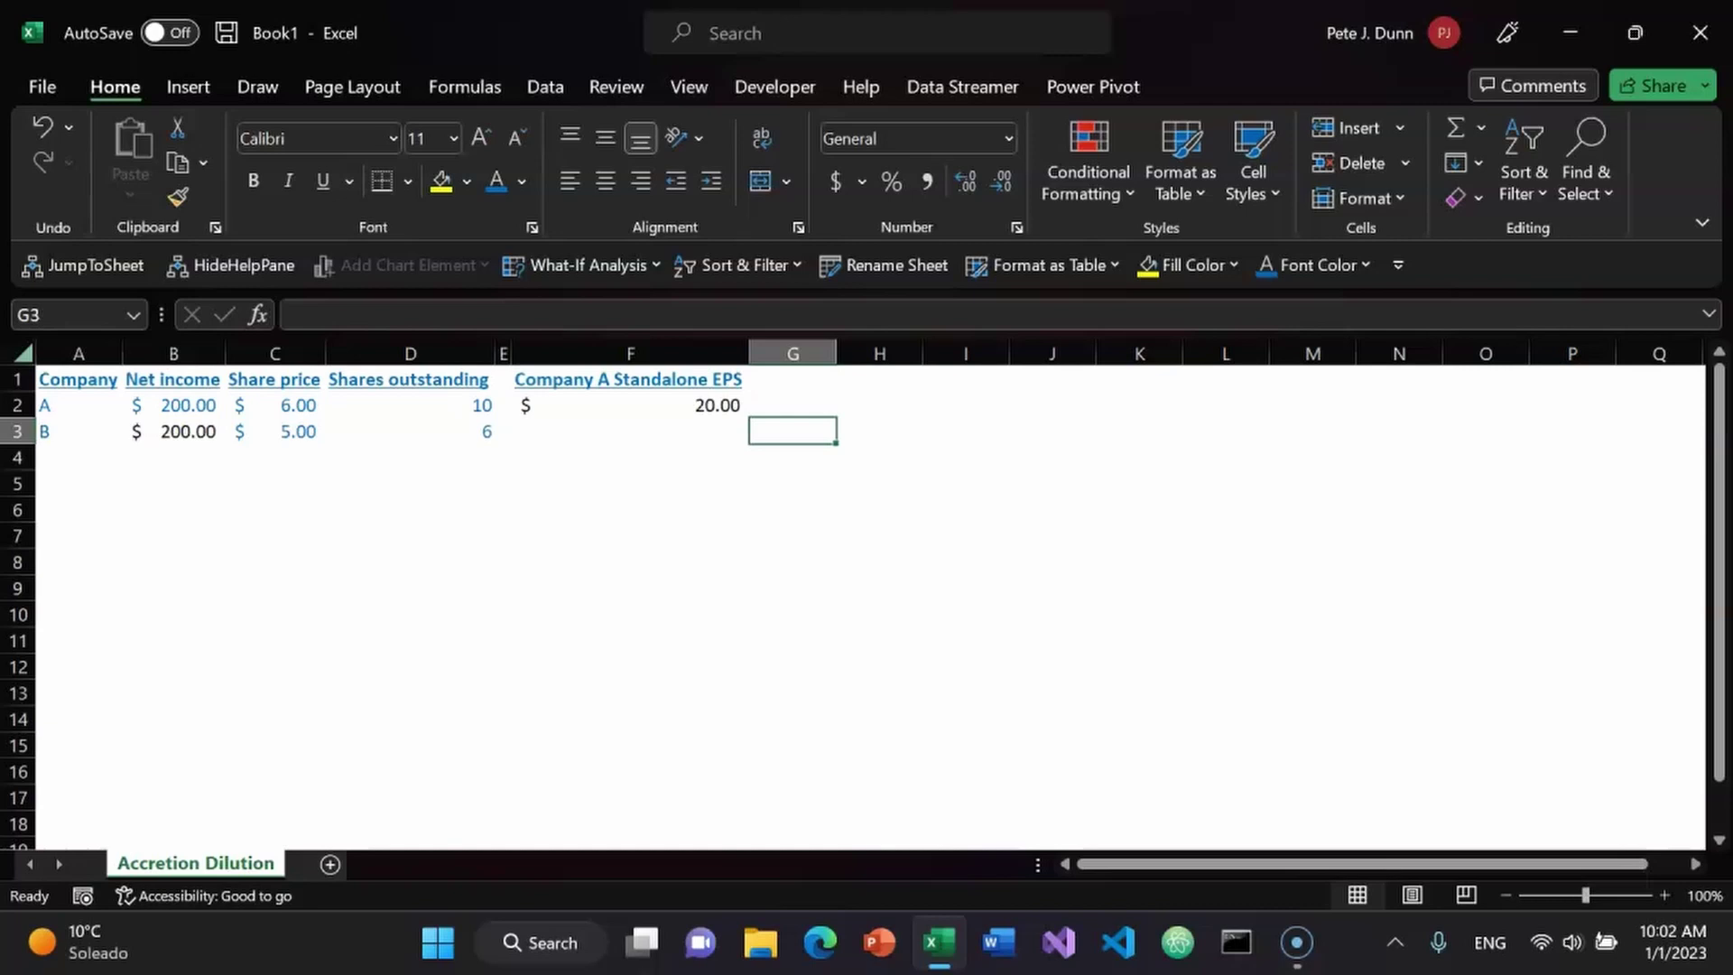
{"action": "key", "text": "Up"}
{"action": "key", "text": "Up"}
{"action": "type", "text": "Purch"}
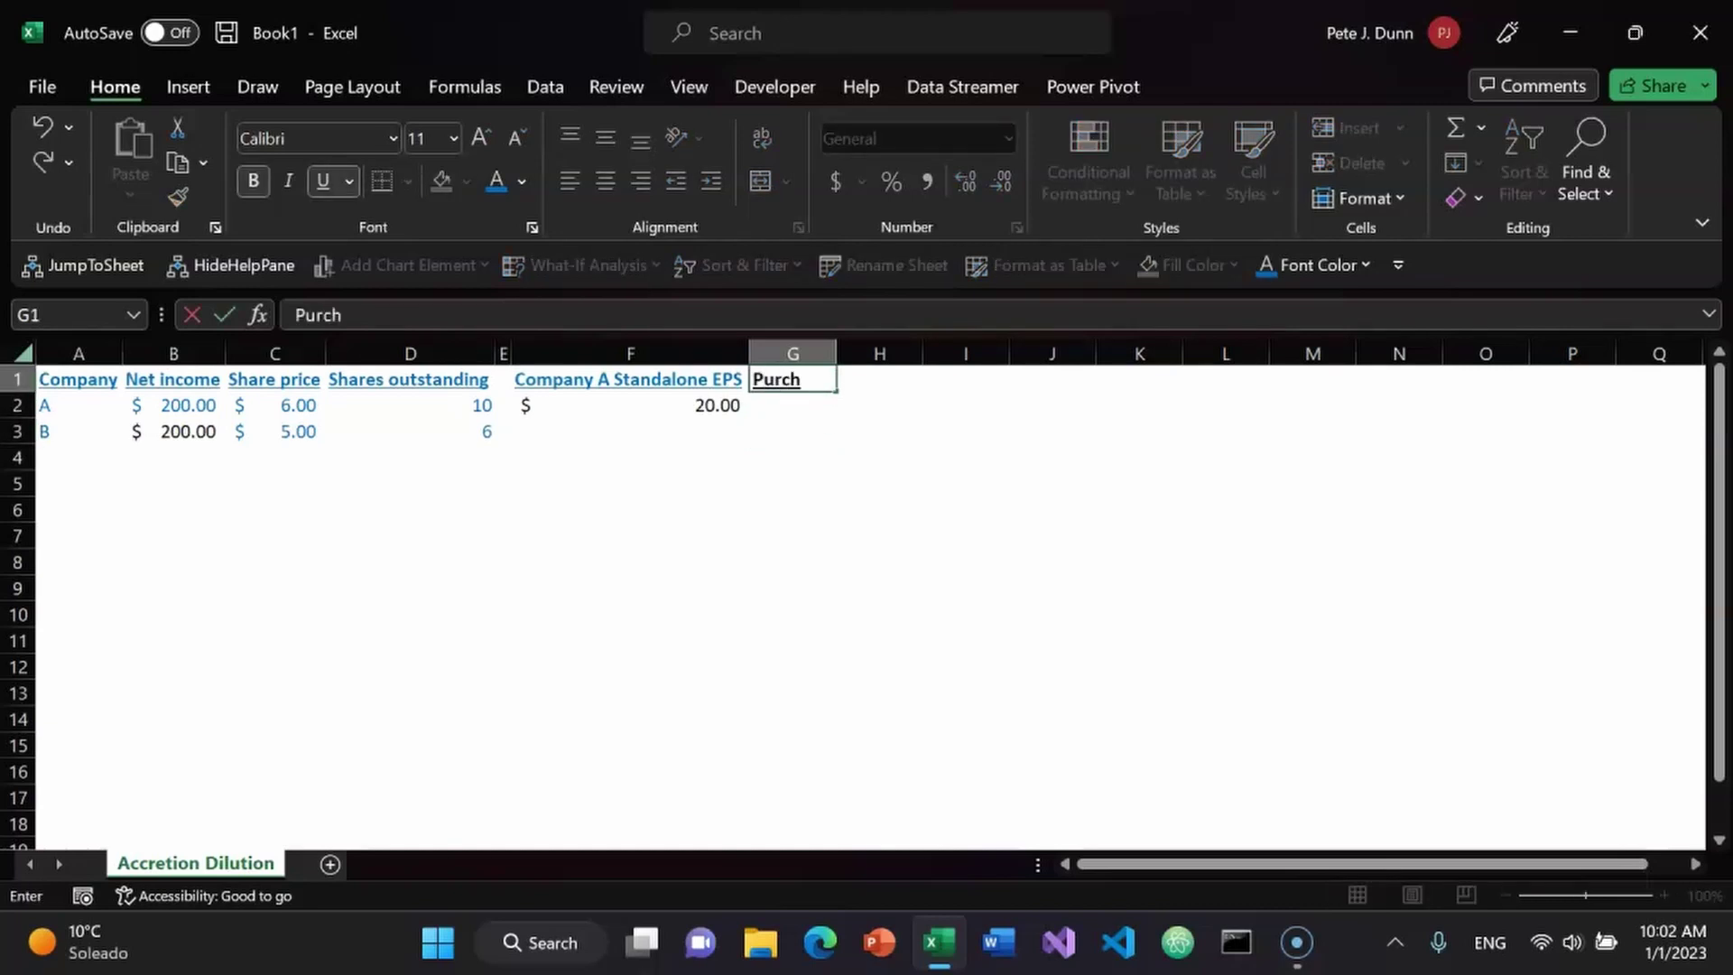
{"action": "type", "text": "ase Price c"}
{"action": "key", "text": "BackSpace"}
{"action": "type", "text": "of"}
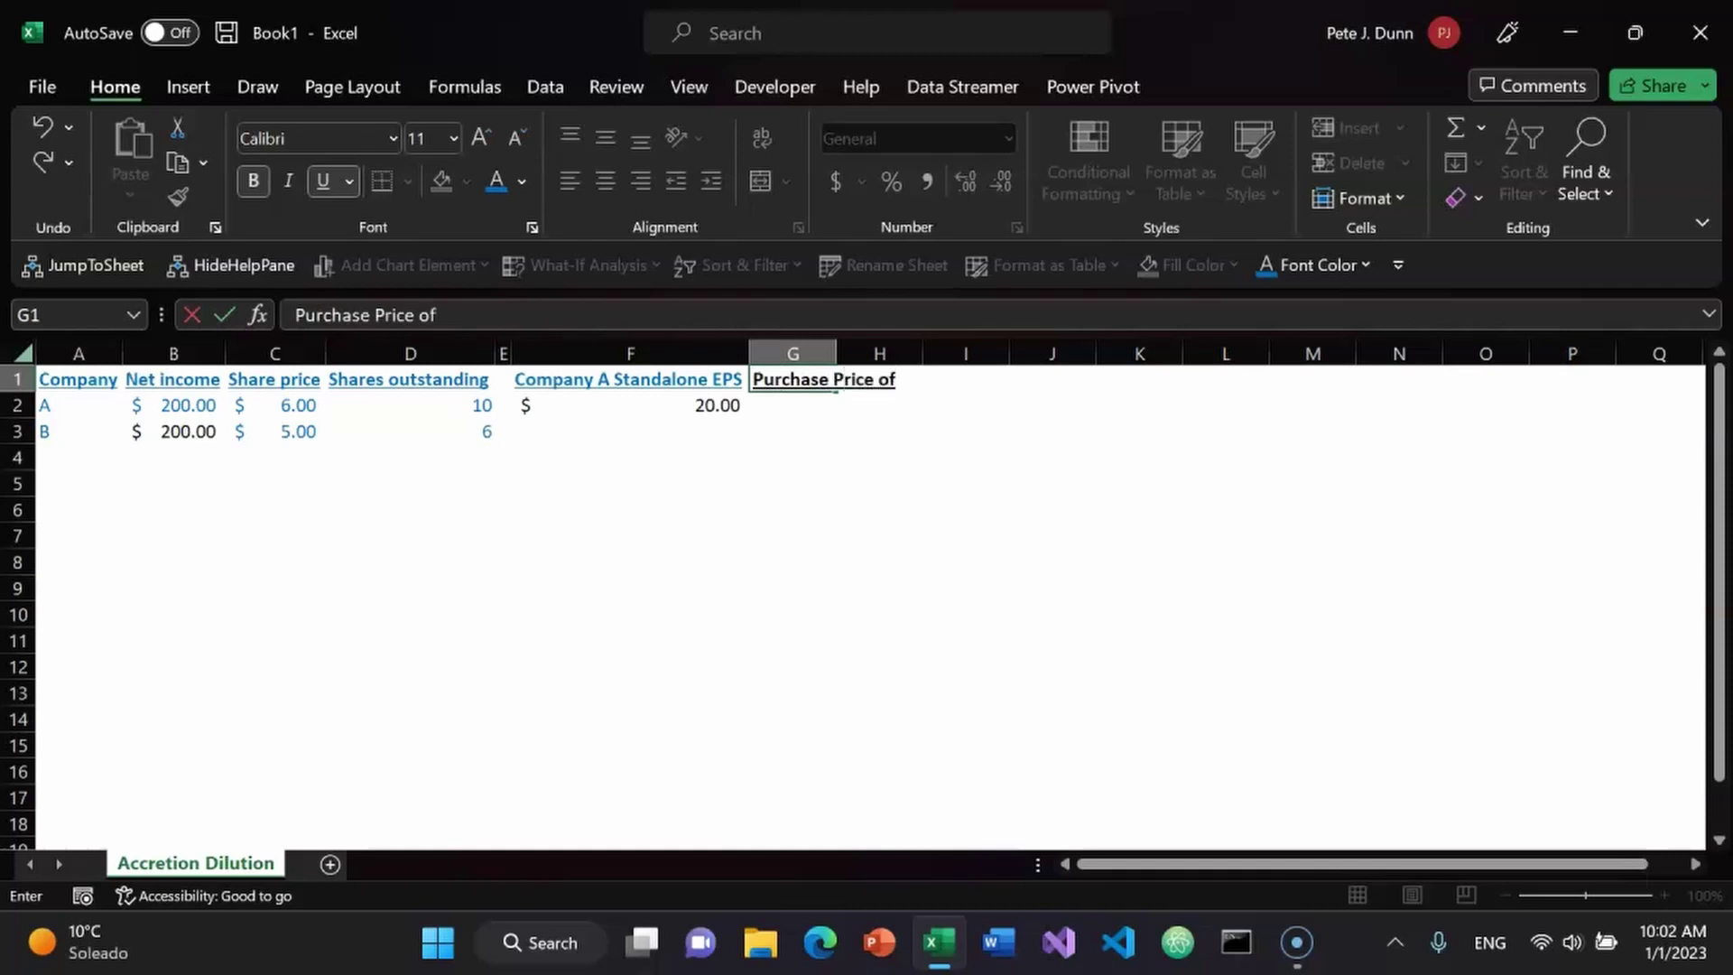
{"action": "type", "text": " Company B"}
{"action": "key", "text": "Return"}
- Copy only the formatting of the header in F1 onto the header in G1 and spell-check the whole sheet
{"action": "key", "text": "Up"}
{"action": "key", "text": "Left"}
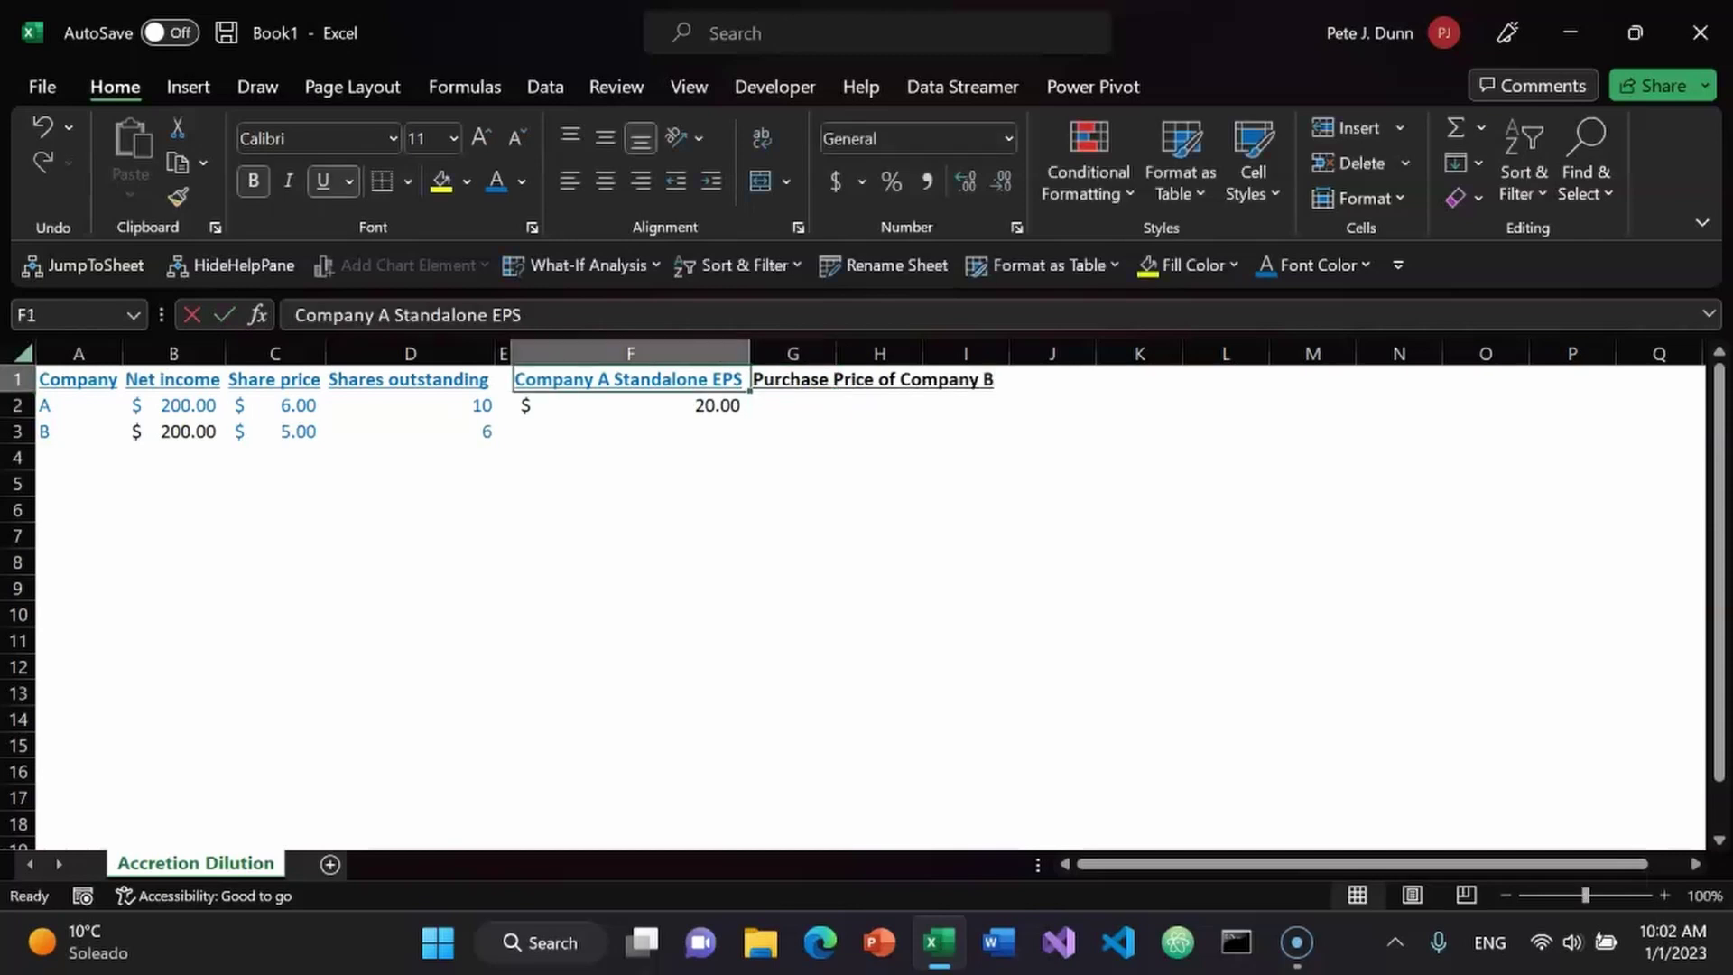
{"action": "key", "text": "ctrl+c"}
{"action": "key", "text": "Right"}
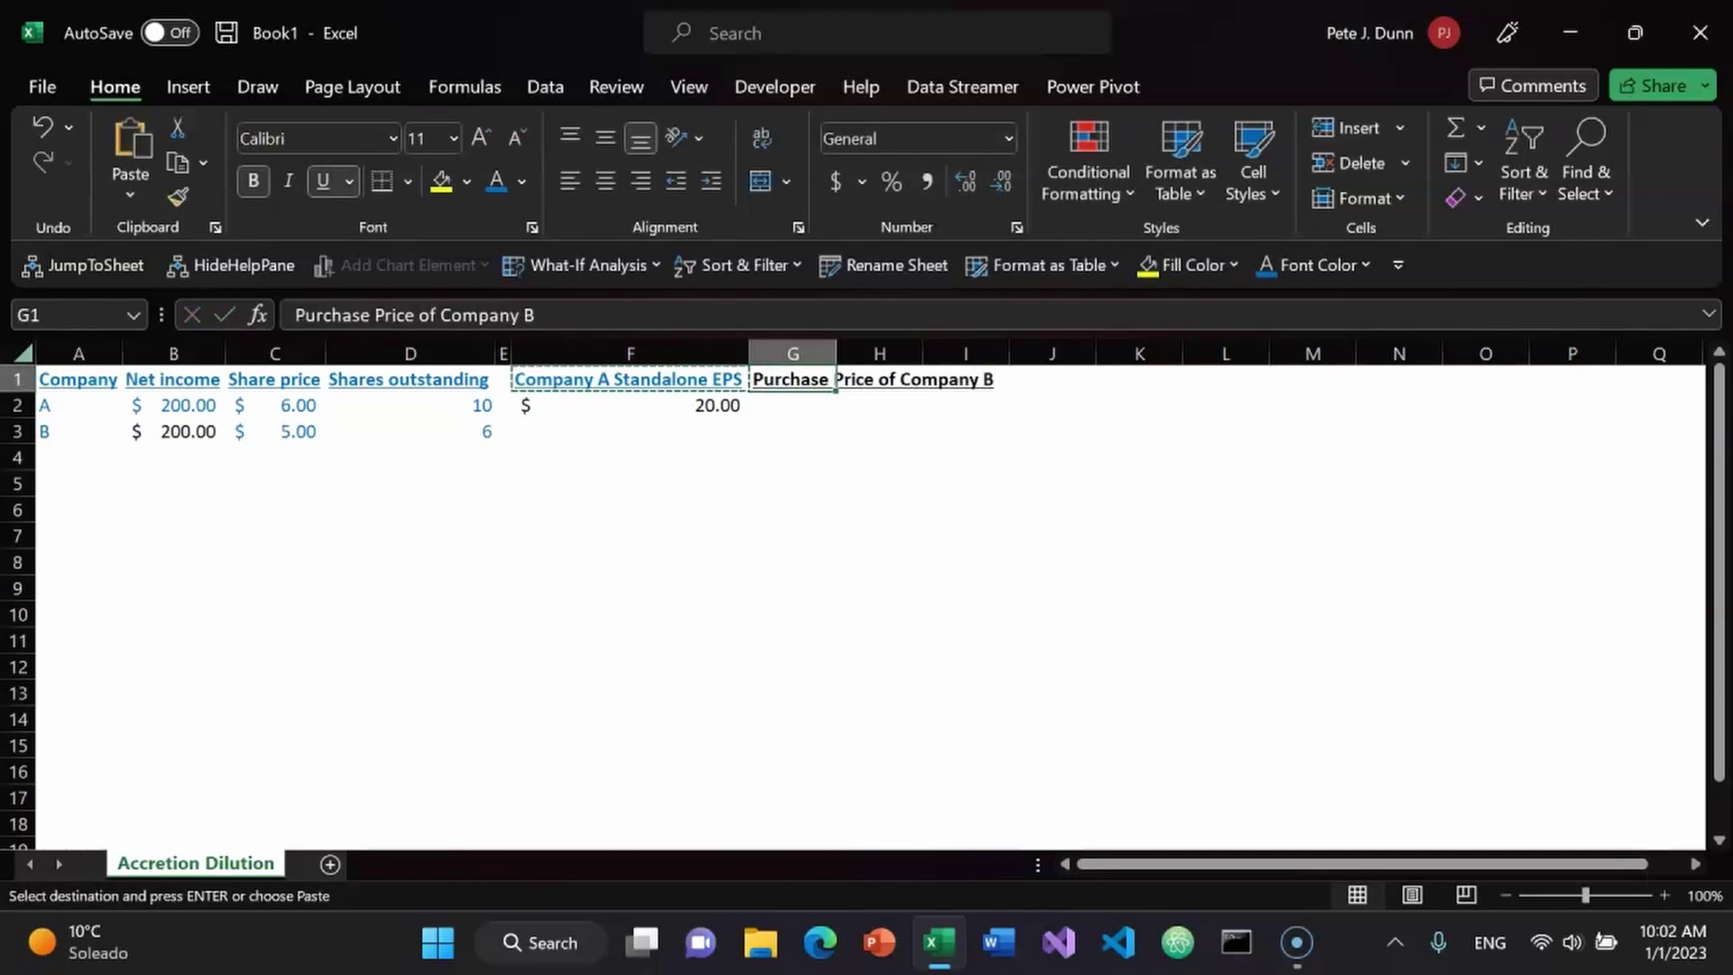
{"action": "key", "text": "ctrl+alt+v"}
{"action": "key", "text": "t"}
{"action": "key", "text": "Return"}
{"action": "key", "text": "Escape"}
{"action": "key", "text": "Down"}
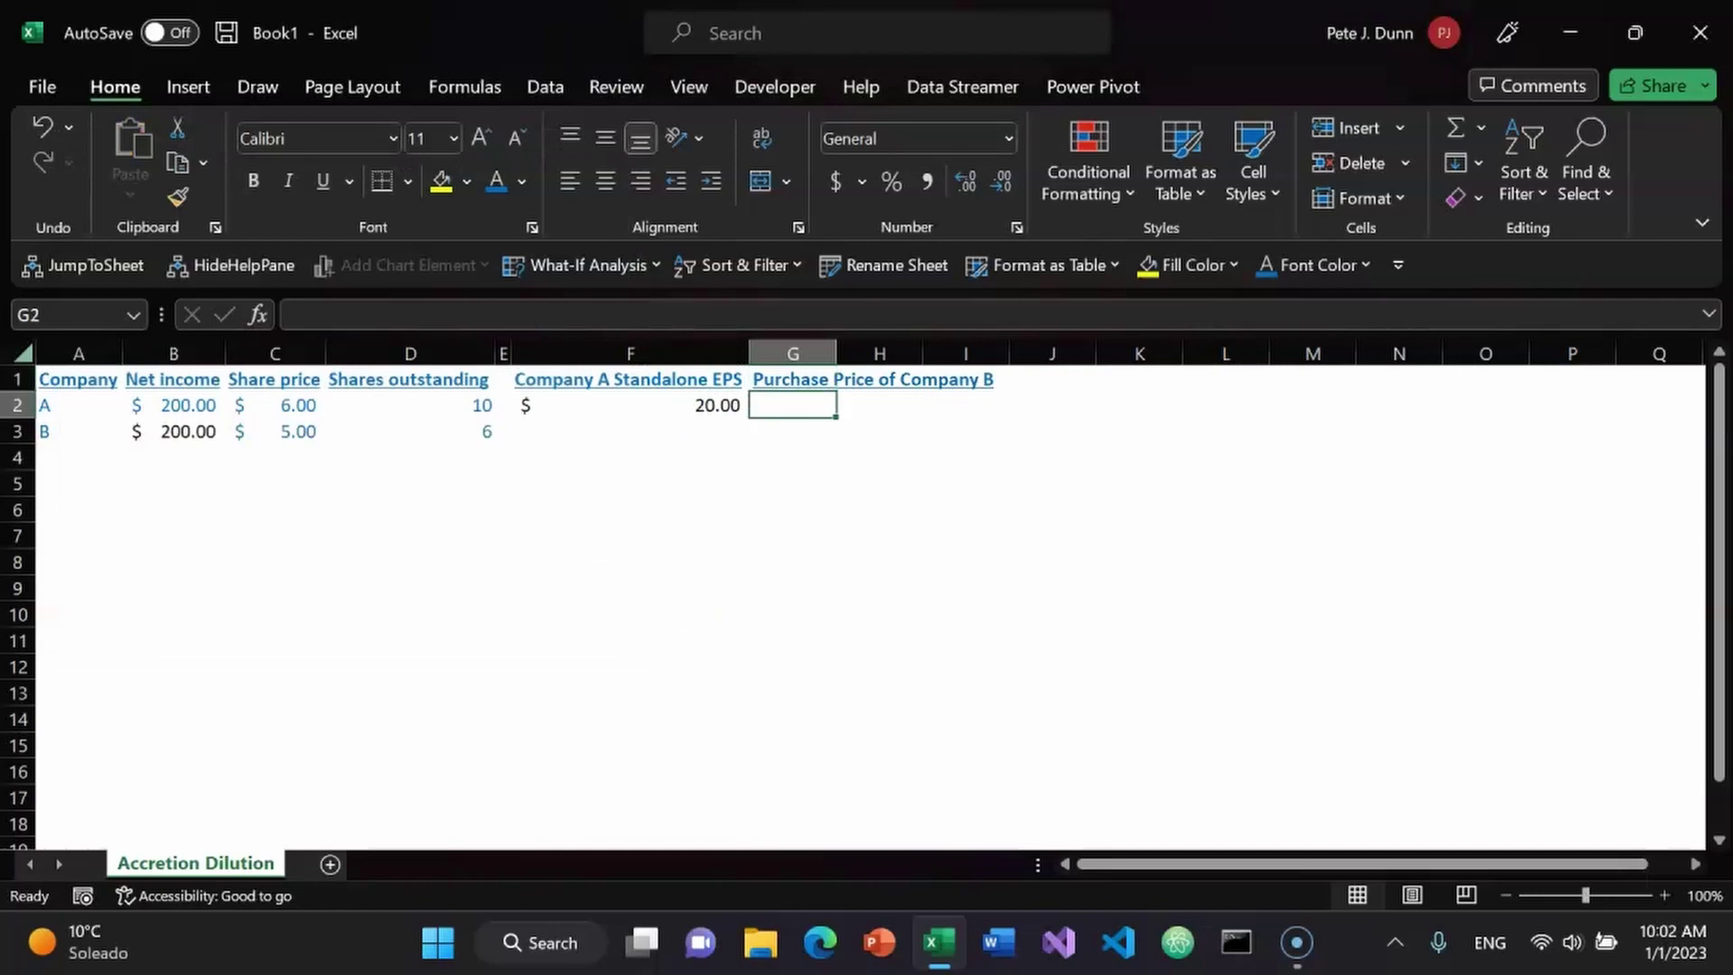
{"action": "key", "text": "F7"}
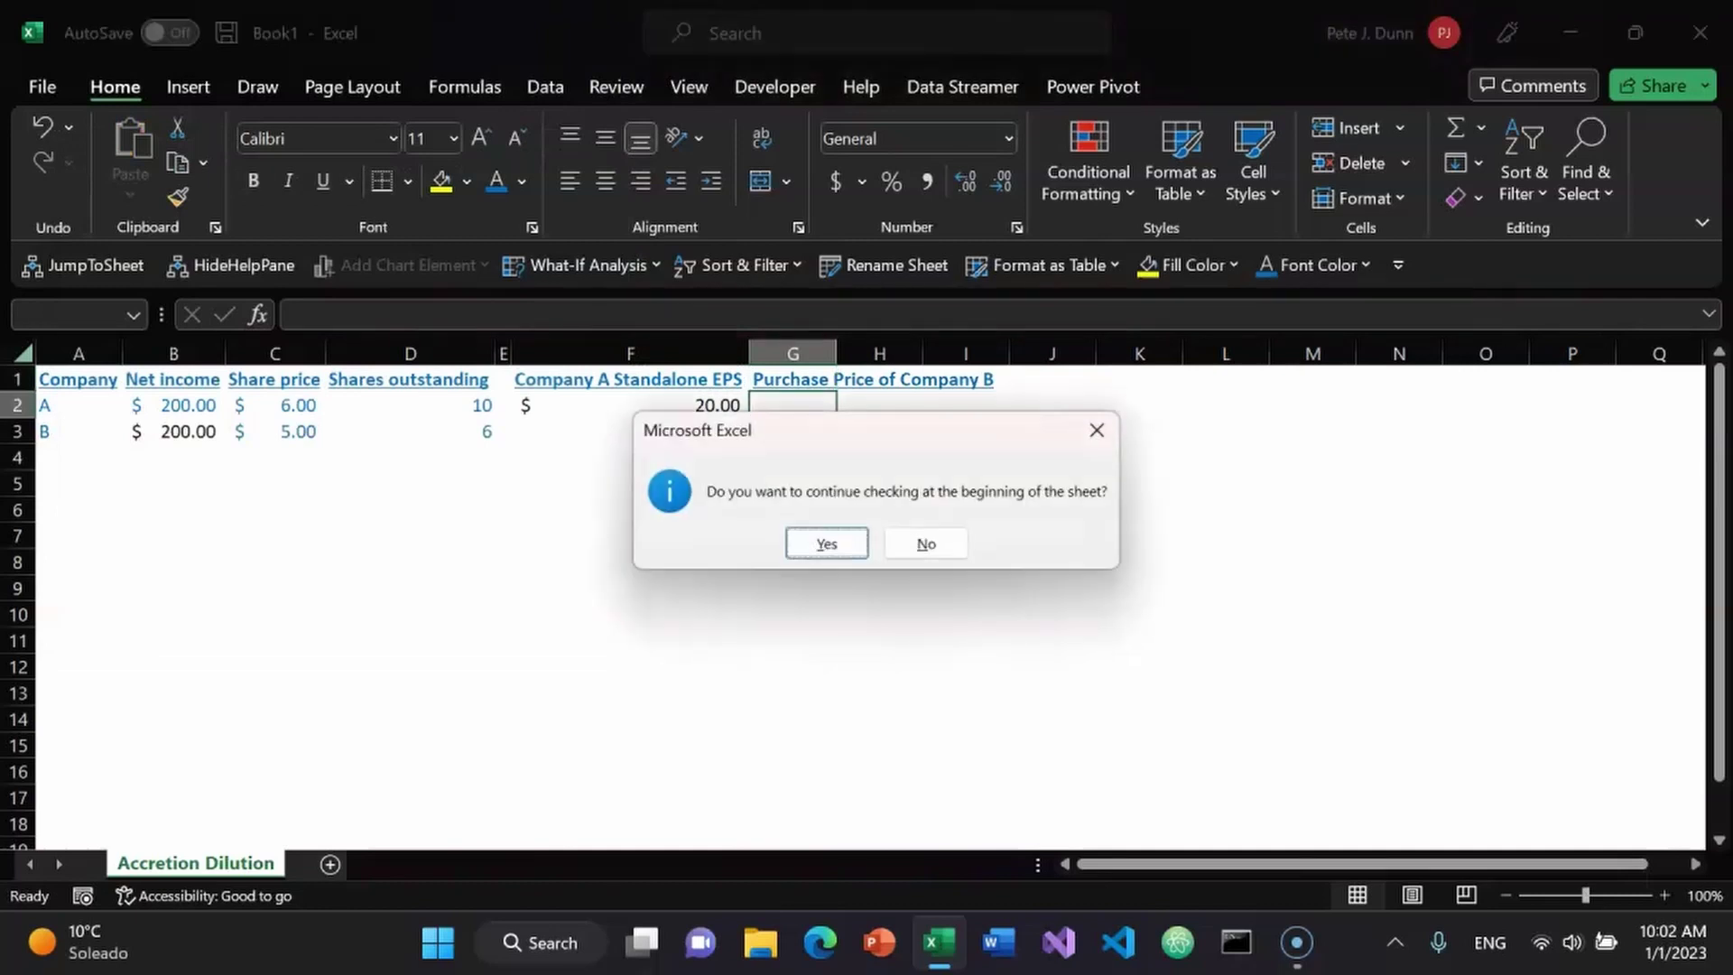
{"action": "key", "text": "Return"}
{"action": "key", "text": "Return"}
- Autofit all worksheet columns so the Purchase Price of Company B header fits in column G
{"action": "key", "text": "ctrl+a"}
{"action": "key", "text": "ctrl+a"}
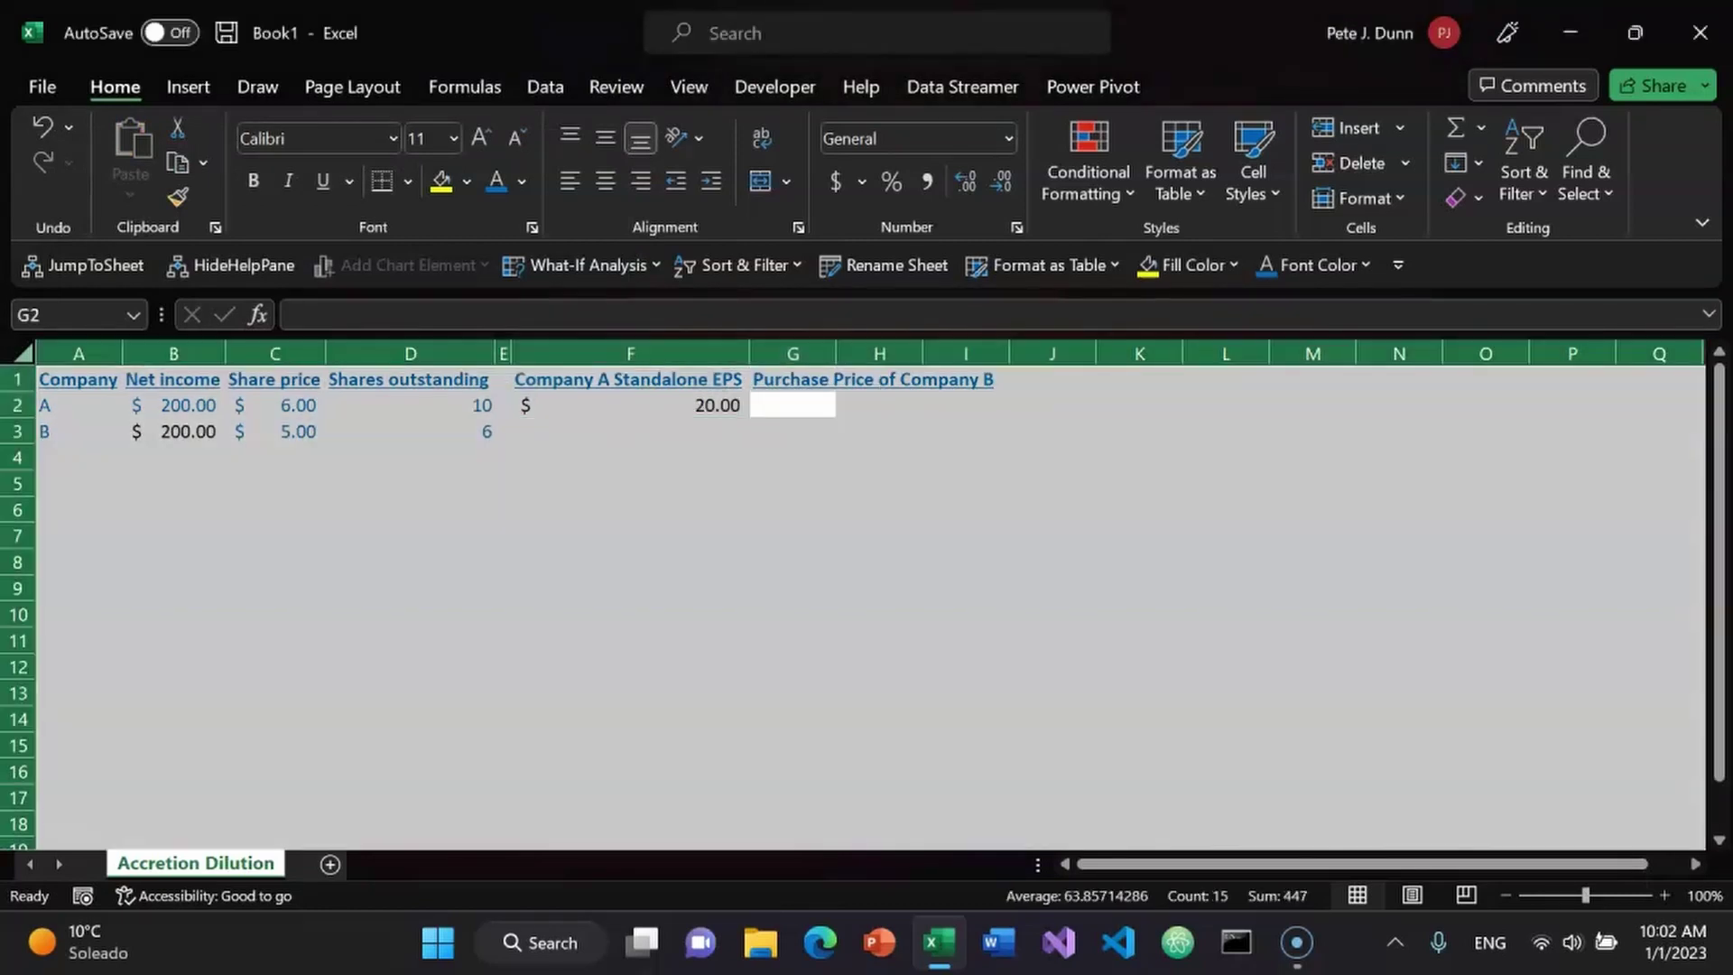
{"action": "key", "text": "alt+o"}
{"action": "key", "text": "c"}
{"action": "key", "text": "a"}
{"action": "key", "text": "Down"}
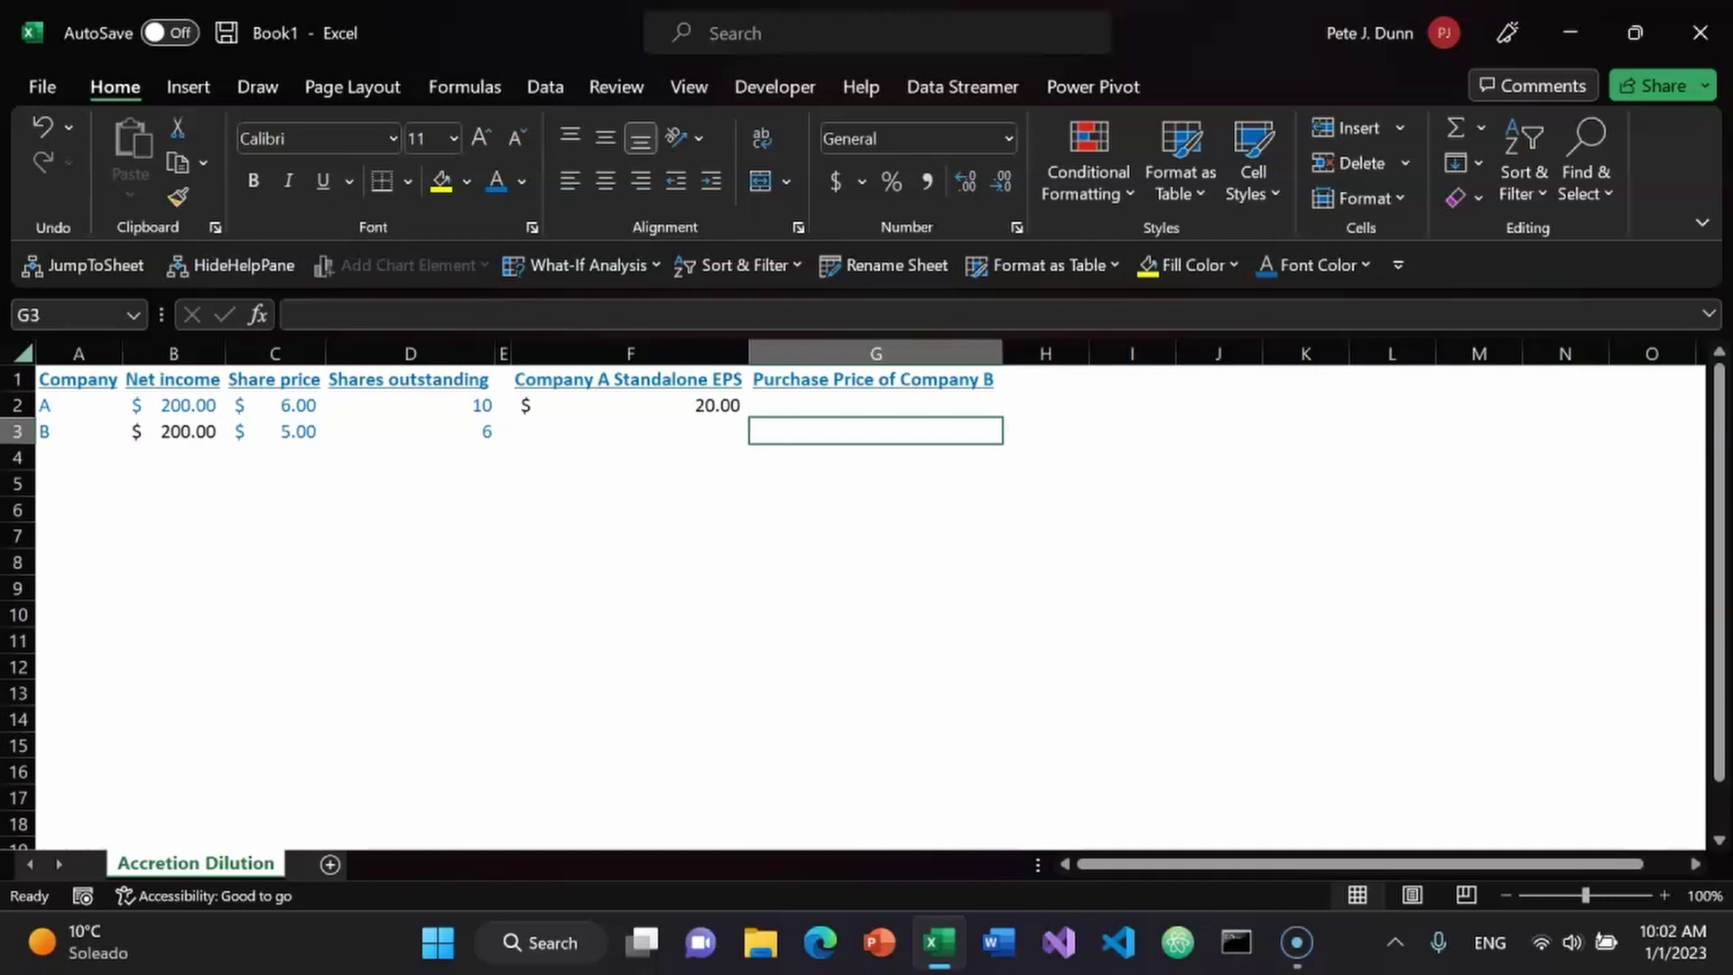
- Enter the header Premium to buy company B in cell H1
{"action": "key", "text": "Left"}
{"action": "key", "text": "Left"}
{"action": "key", "text": "Left"}
{"action": "key", "text": "Left"}
{"action": "key", "text": "Left"}
{"action": "key", "text": "Left"}
{"action": "key", "text": "Down"}
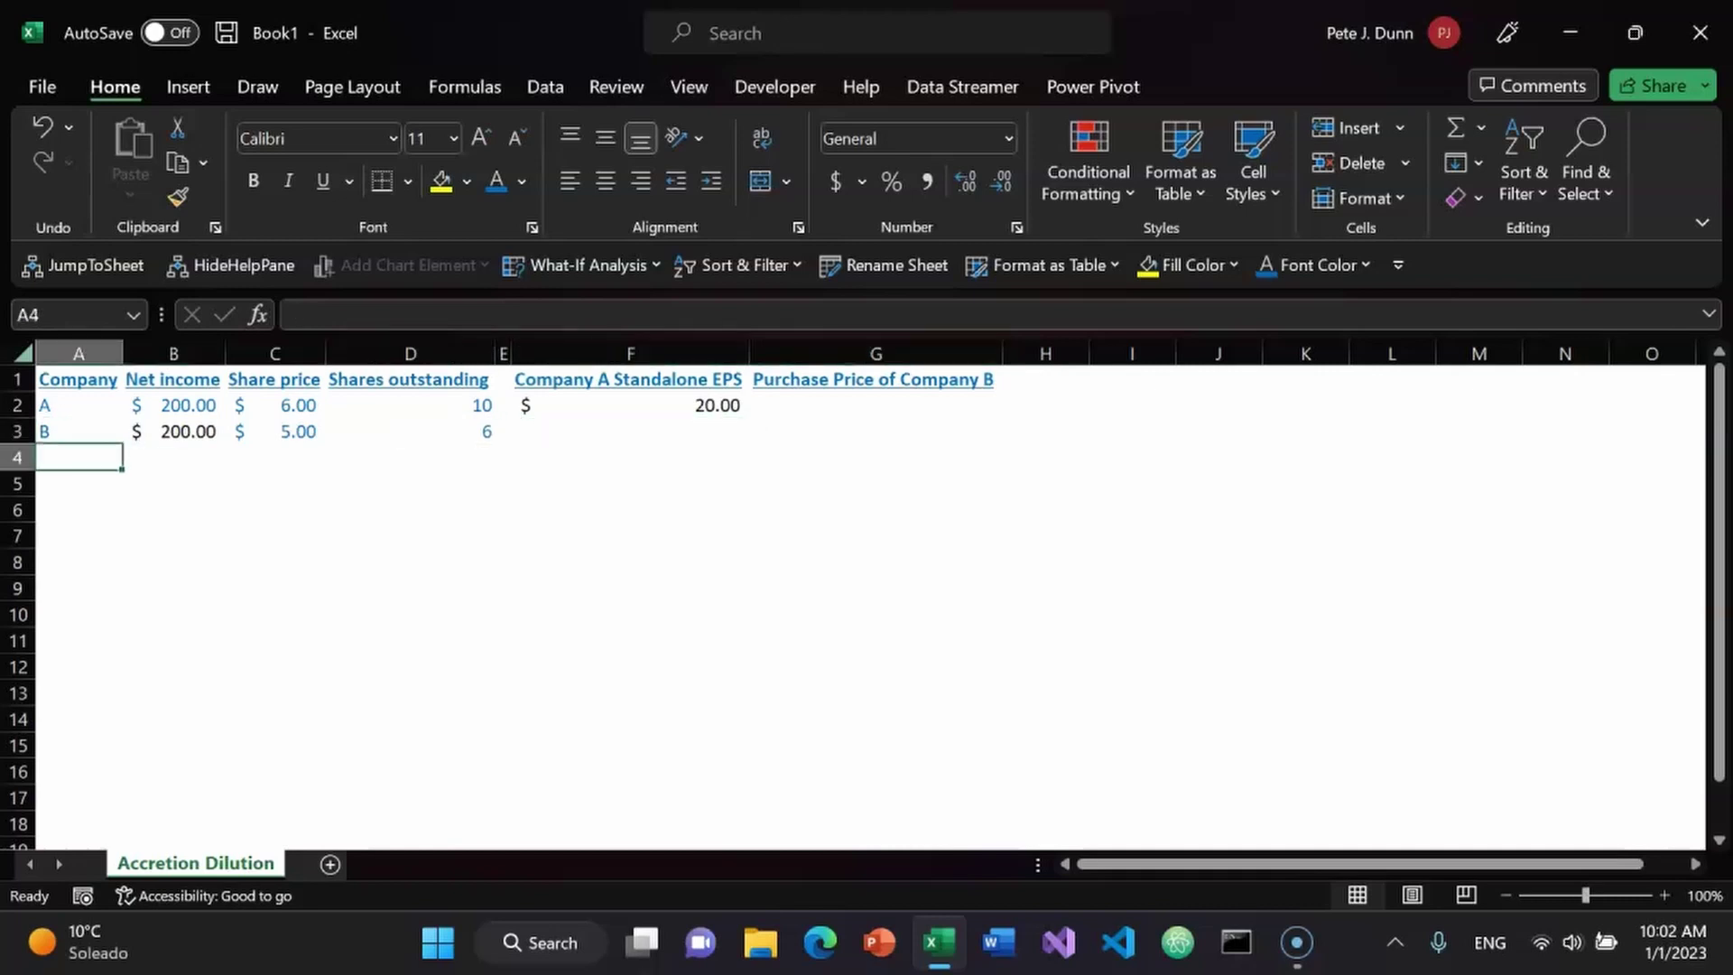
{"action": "key", "text": "Right"}
{"action": "key", "text": "Right"}
{"action": "key", "text": "Right"}
{"action": "key", "text": "Right"}
{"action": "key", "text": "Right"}
{"action": "key", "text": "Right"}
{"action": "key", "text": "Up"}
{"action": "key", "text": "Up"}
{"action": "key", "text": "Up"}
{"action": "key", "text": "Right"}
{"action": "type", "text": "P"}
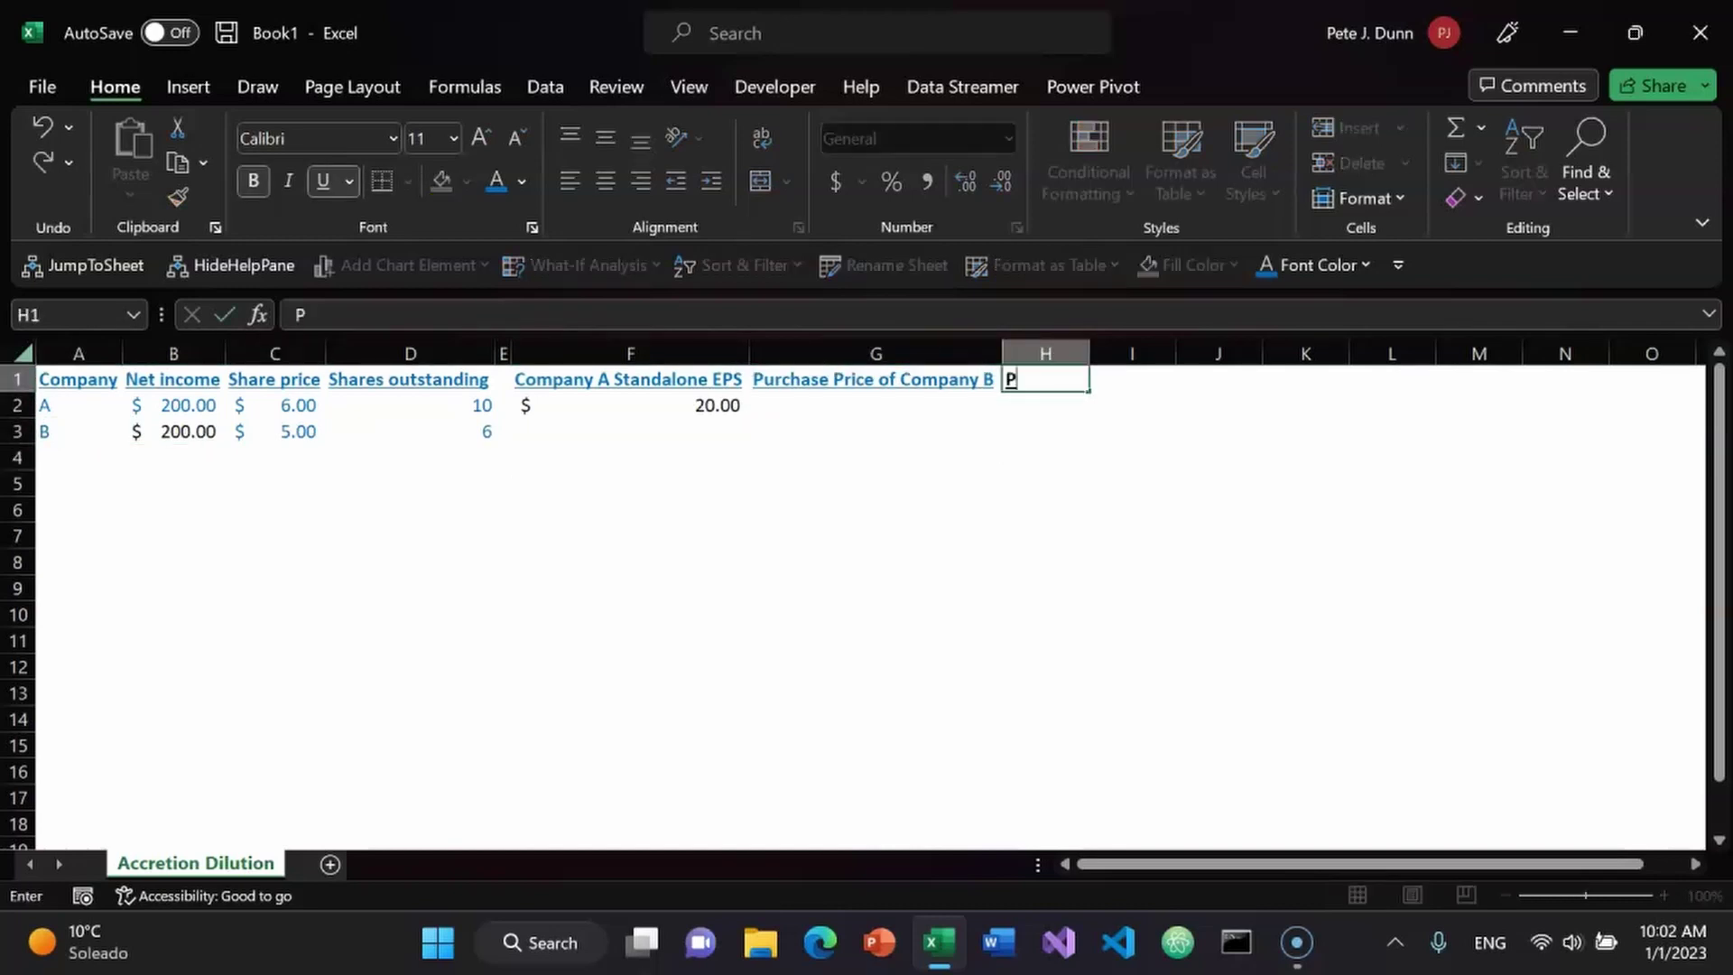
{"action": "type", "text": "remium to buy comp"}
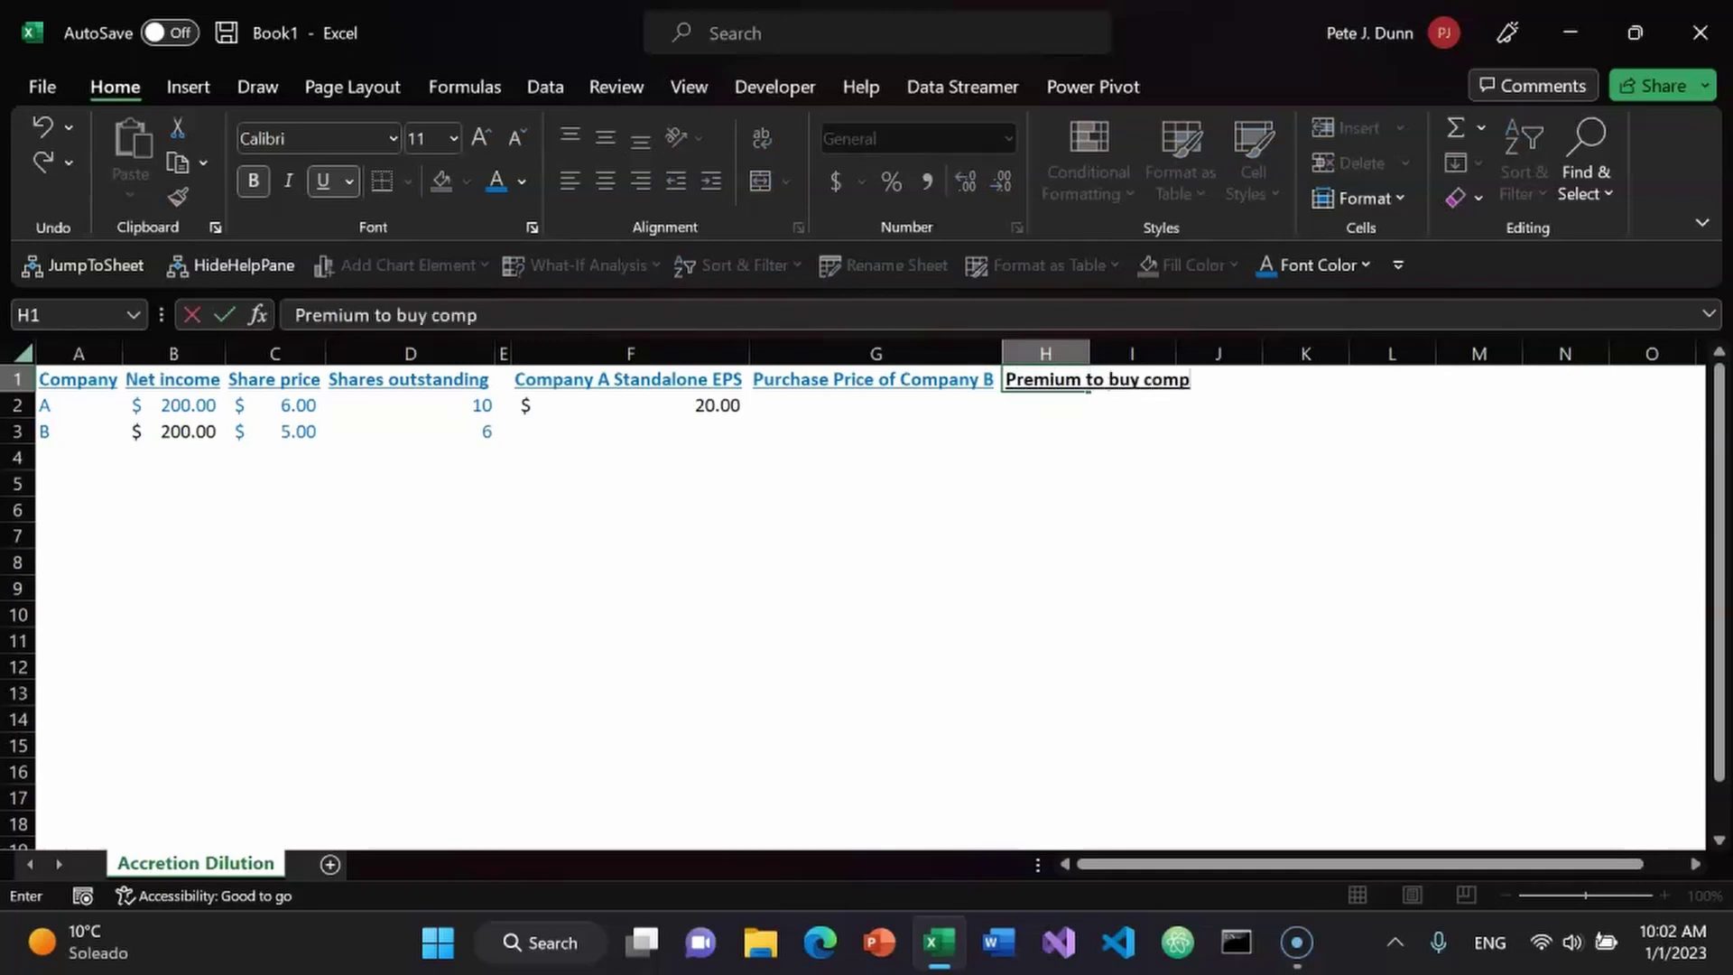
{"action": "type", "text": "any B"}
{"action": "key", "text": "ctrl+Return"}
- Copy only the formatting of the header in G1 onto the Premium to buy company B header in H1
{"action": "key", "text": "Left"}
{"action": "key", "text": "ctrl+c"}
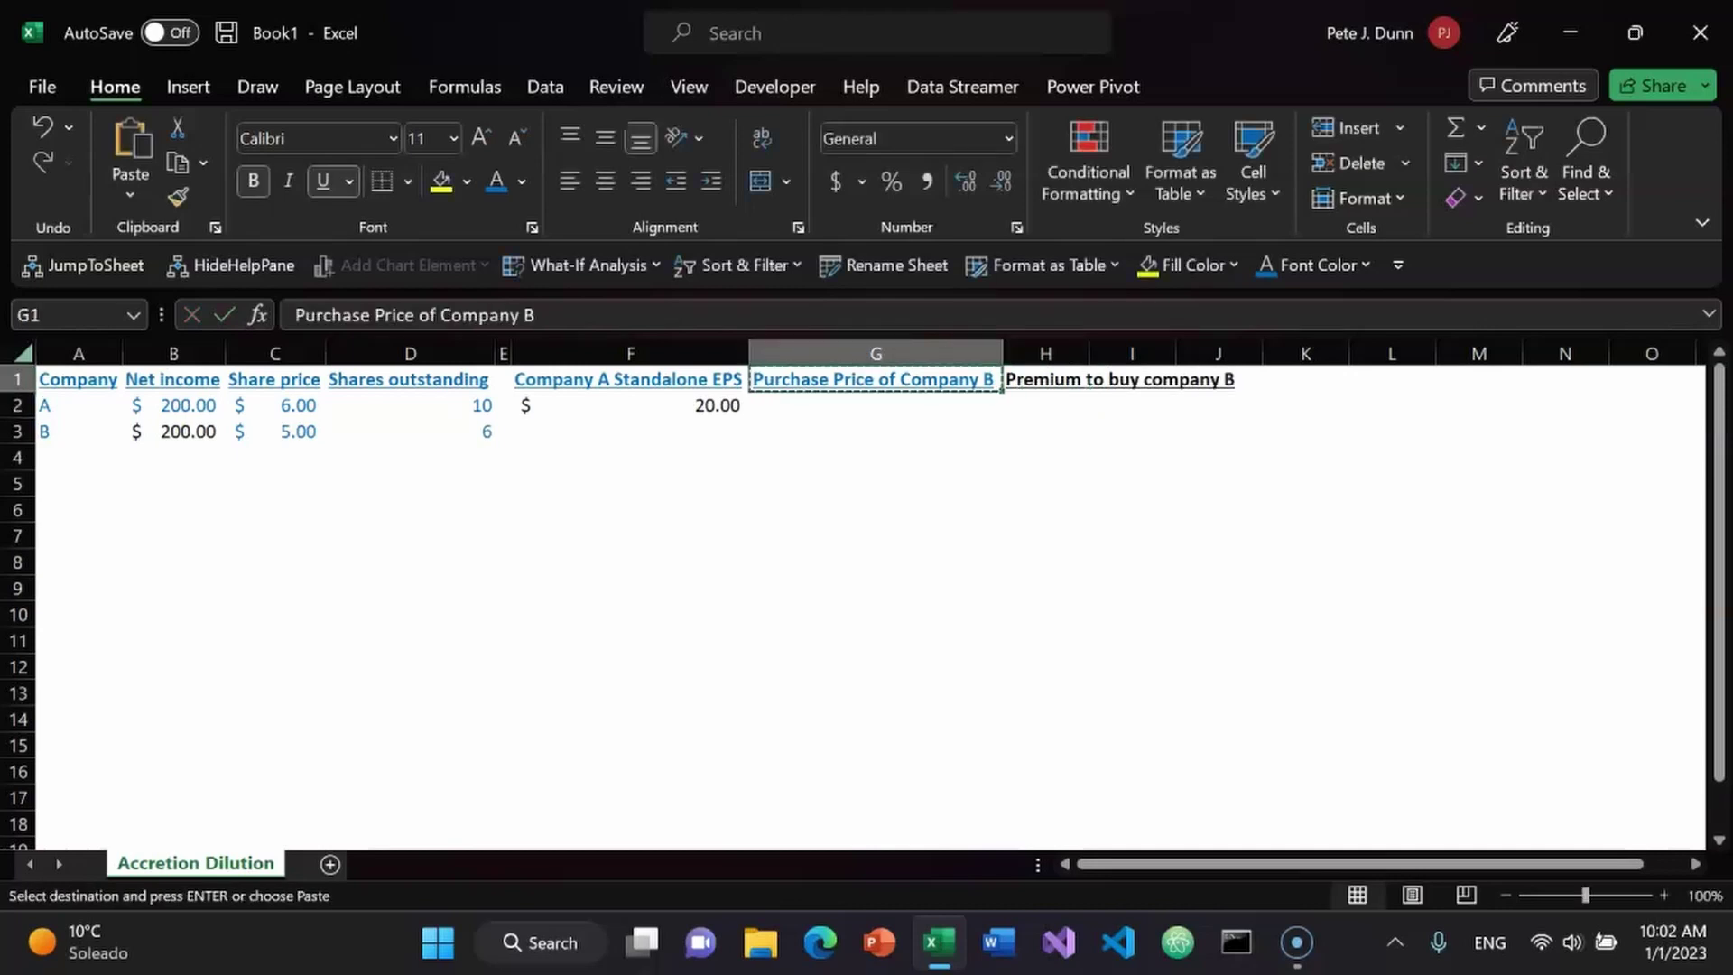
{"action": "key", "text": "Right"}
{"action": "key", "text": "ctrl+alt+v"}
{"action": "key", "text": "t"}
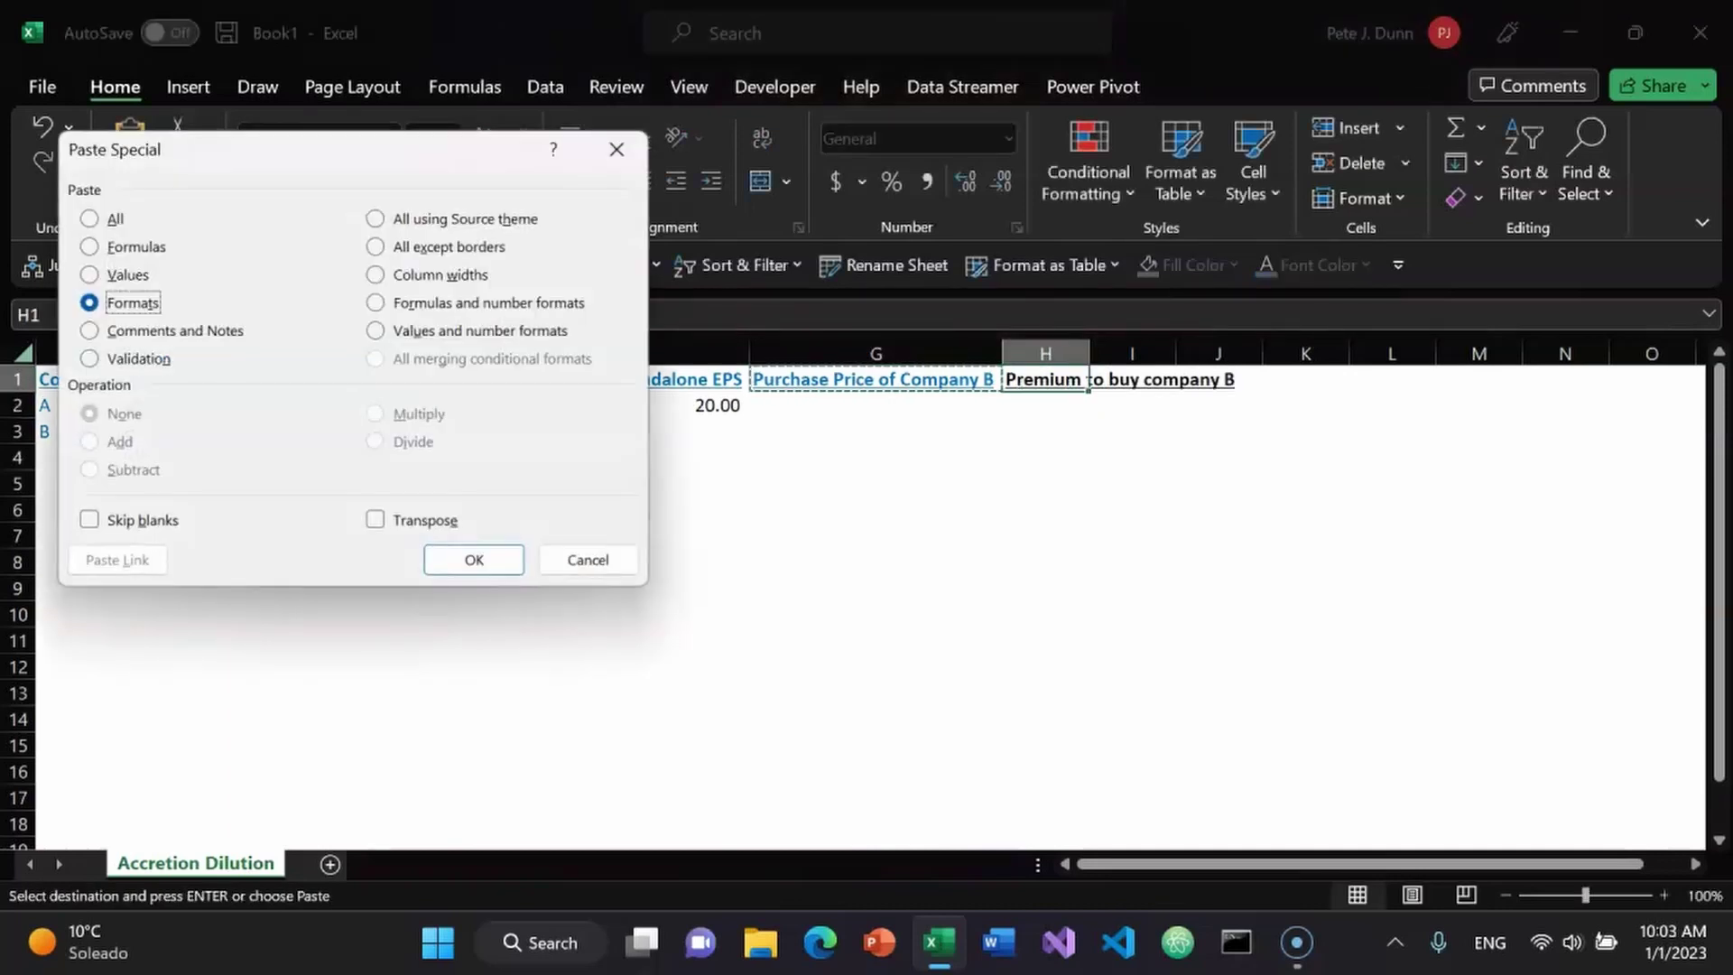
{"action": "key", "text": "Return"}
- Change the capitalization of the header in G1 so it reads Purchase price of company B
{"action": "key", "text": "Left"}
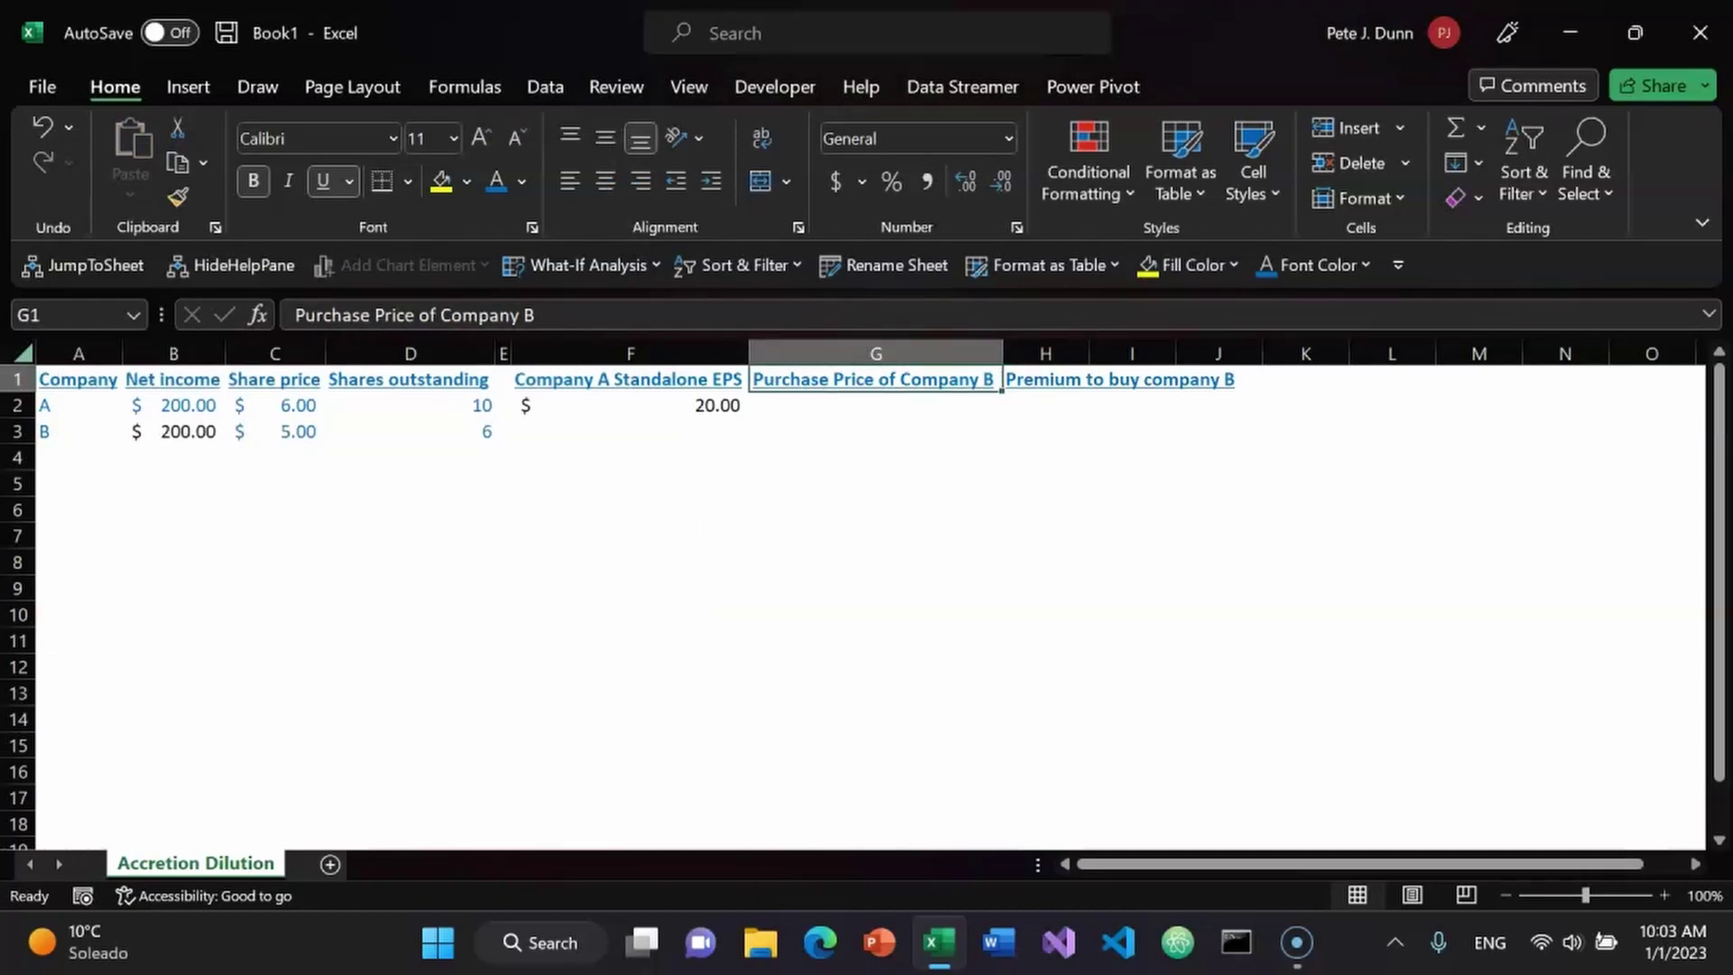
{"action": "key", "text": "F2"}
{"action": "key", "text": "ctrl+Left"}
{"action": "key", "text": "ctrl+Left"}
{"action": "key", "text": "BackSpace"}
{"action": "type", "text": "c"}
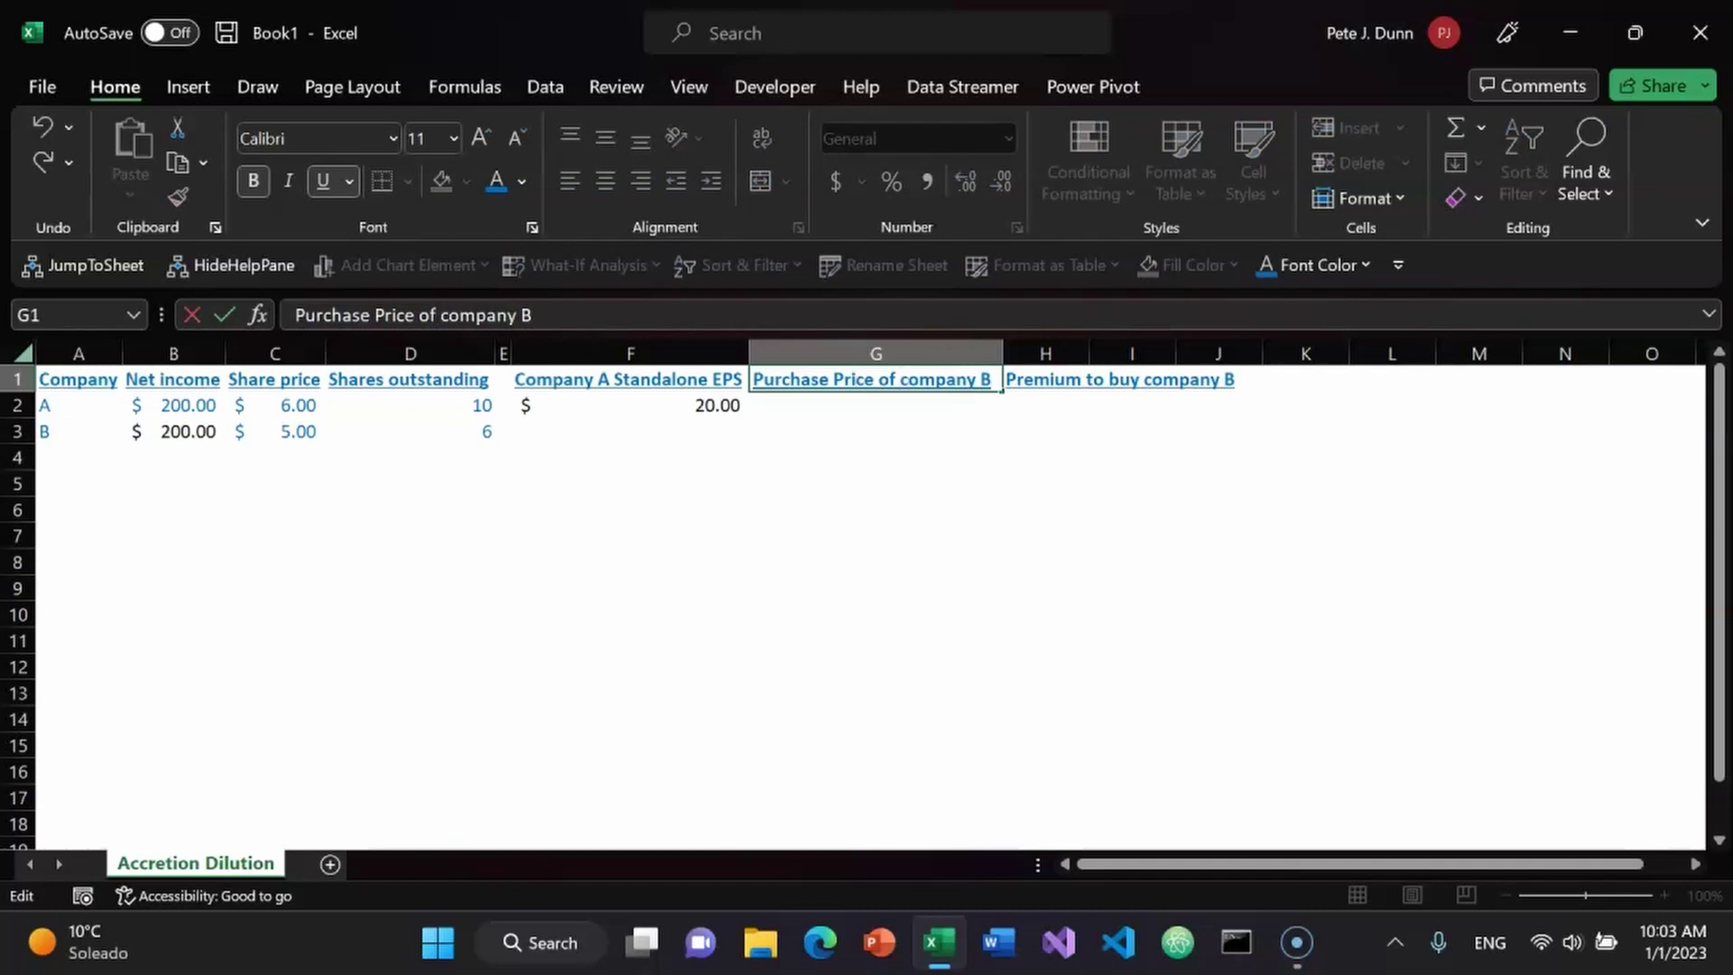
{"action": "key", "text": "BackSpace"}
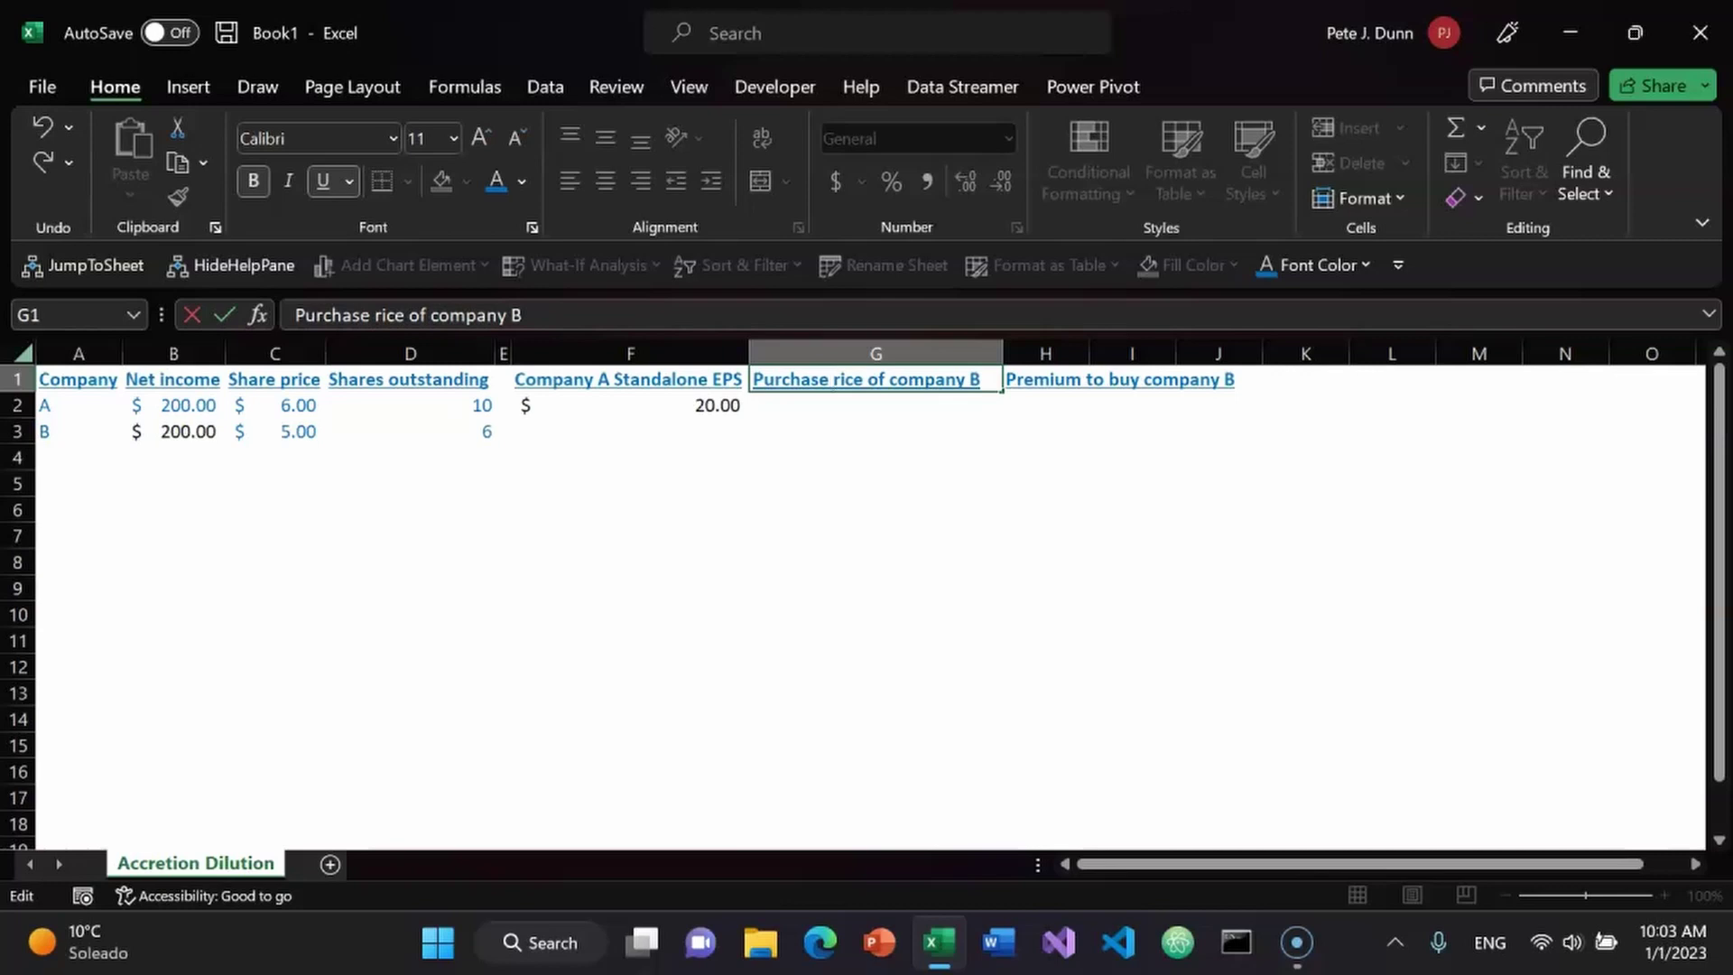
{"action": "type", "text": "p"}
{"action": "key", "text": "Return"}
- Change the header in F1 to Company A standalone EPS, with a lowercase s in standalone
{"action": "key", "text": "Up"}
{"action": "key", "text": "Right"}
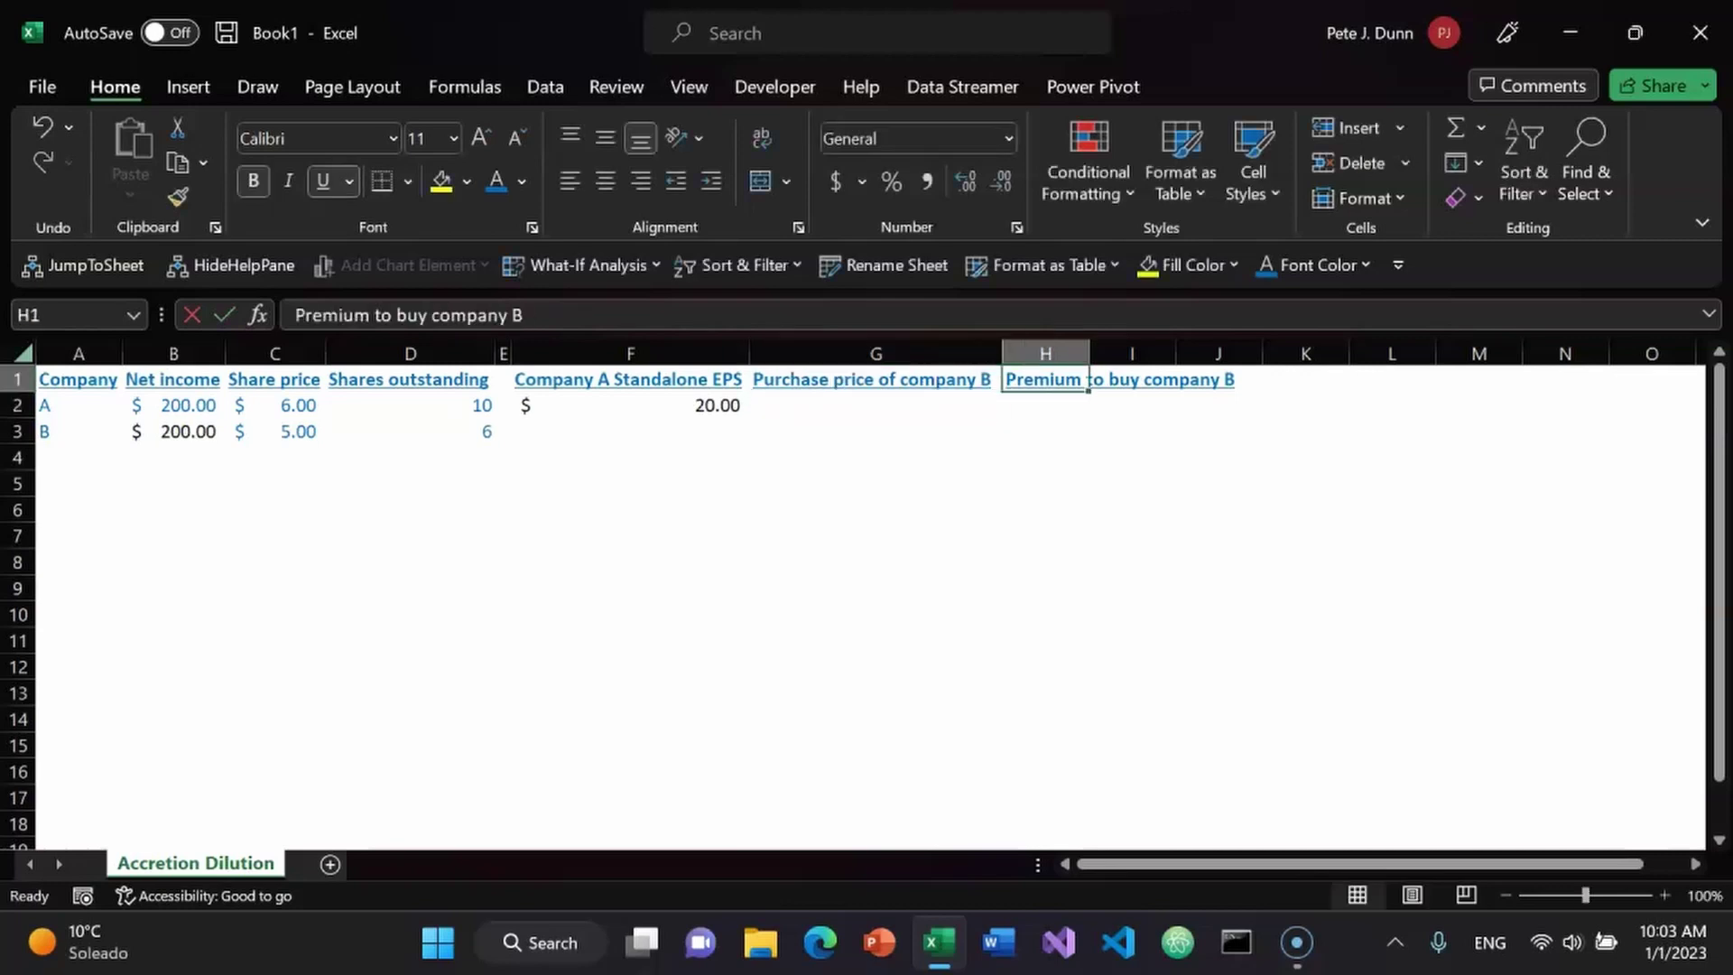
{"action": "key", "text": "F2"}
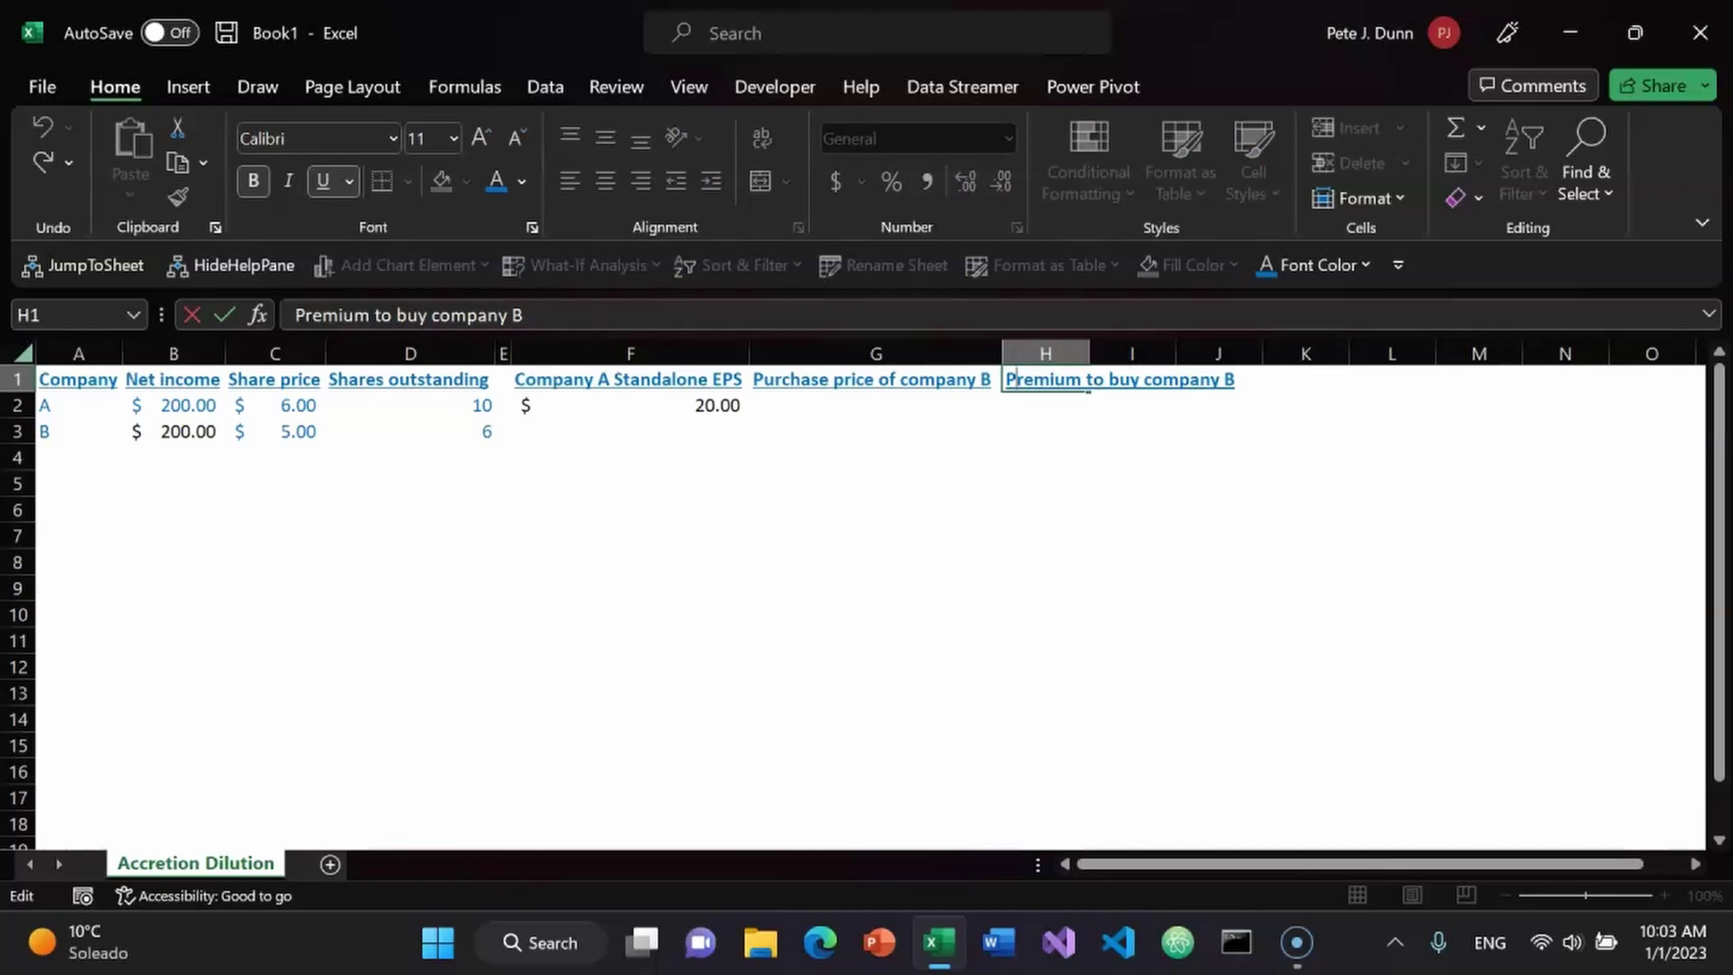
{"action": "key", "text": "Escape"}
{"action": "key", "text": "Left"}
{"action": "key", "text": "Left"}
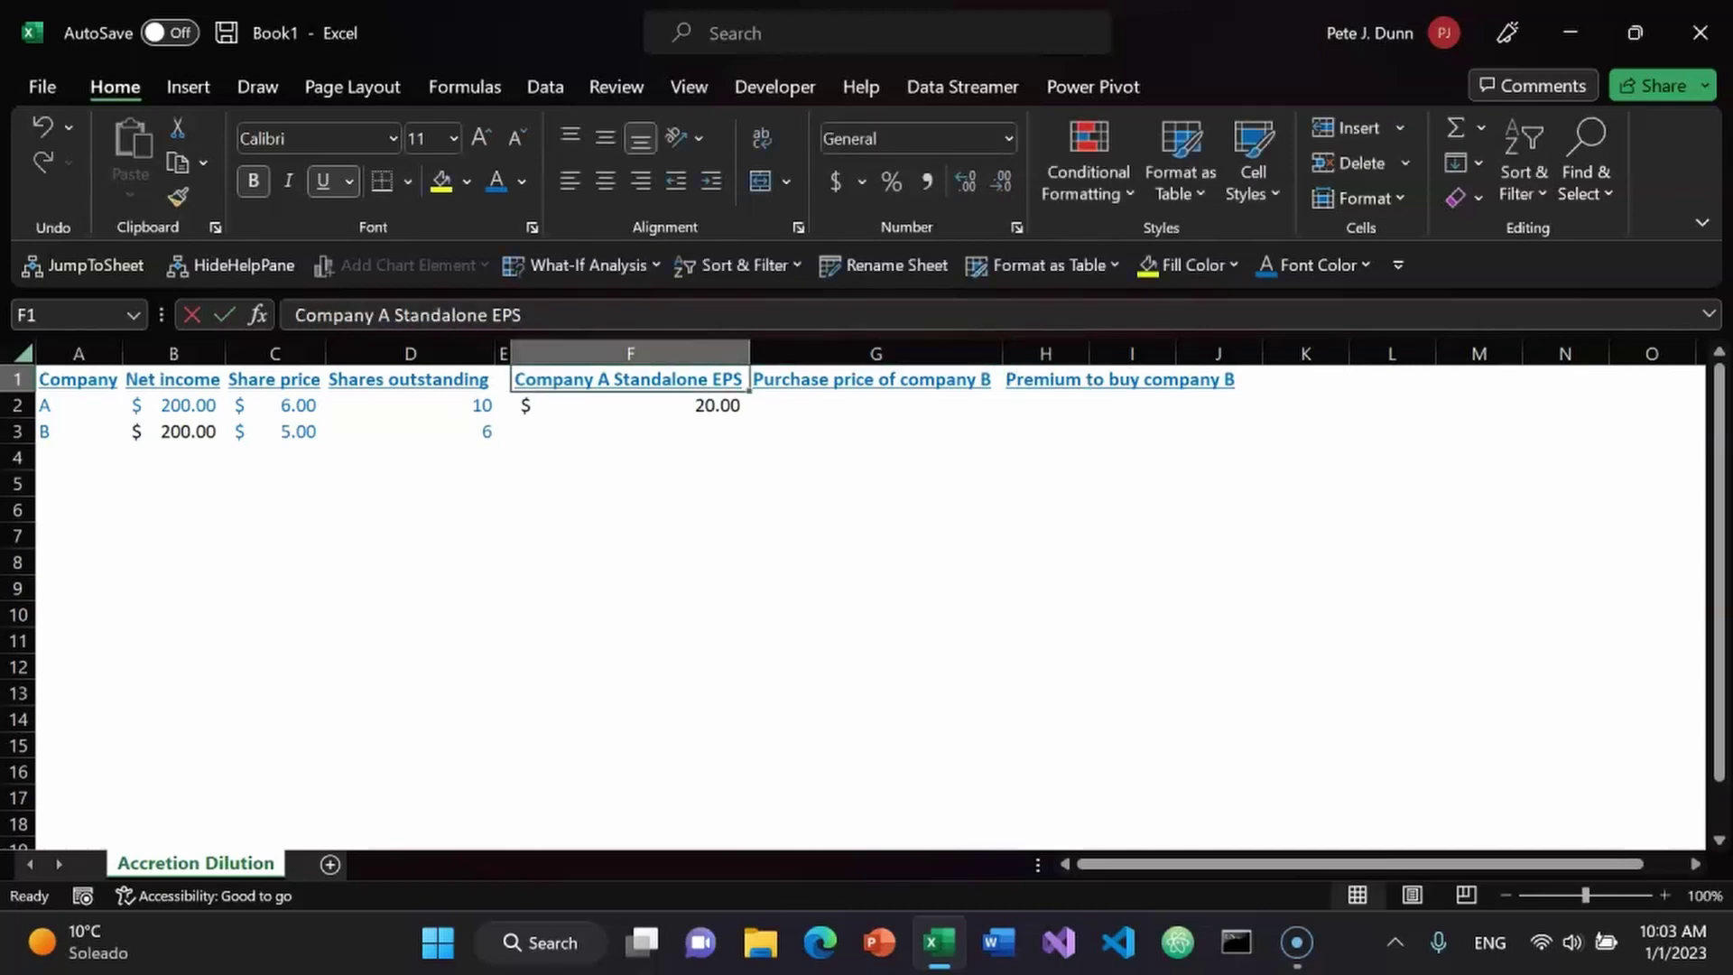
{"action": "key", "text": "F2"}
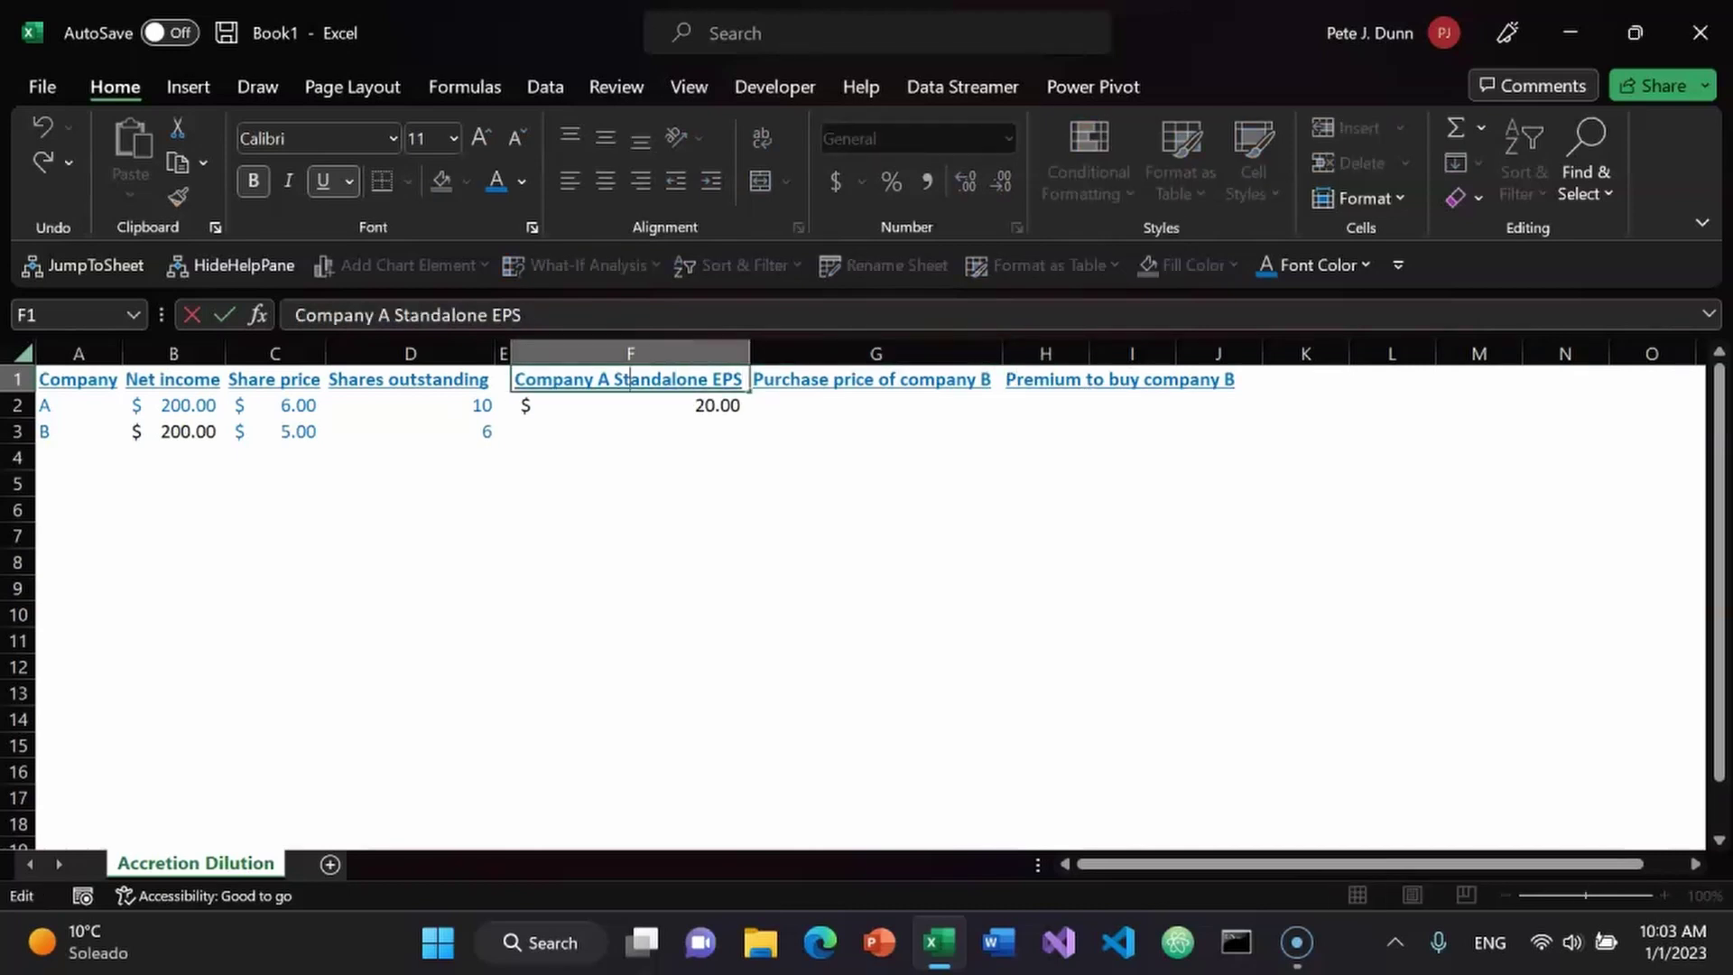
{"action": "key", "text": "BackSpace"}
{"action": "type", "text": "s"}
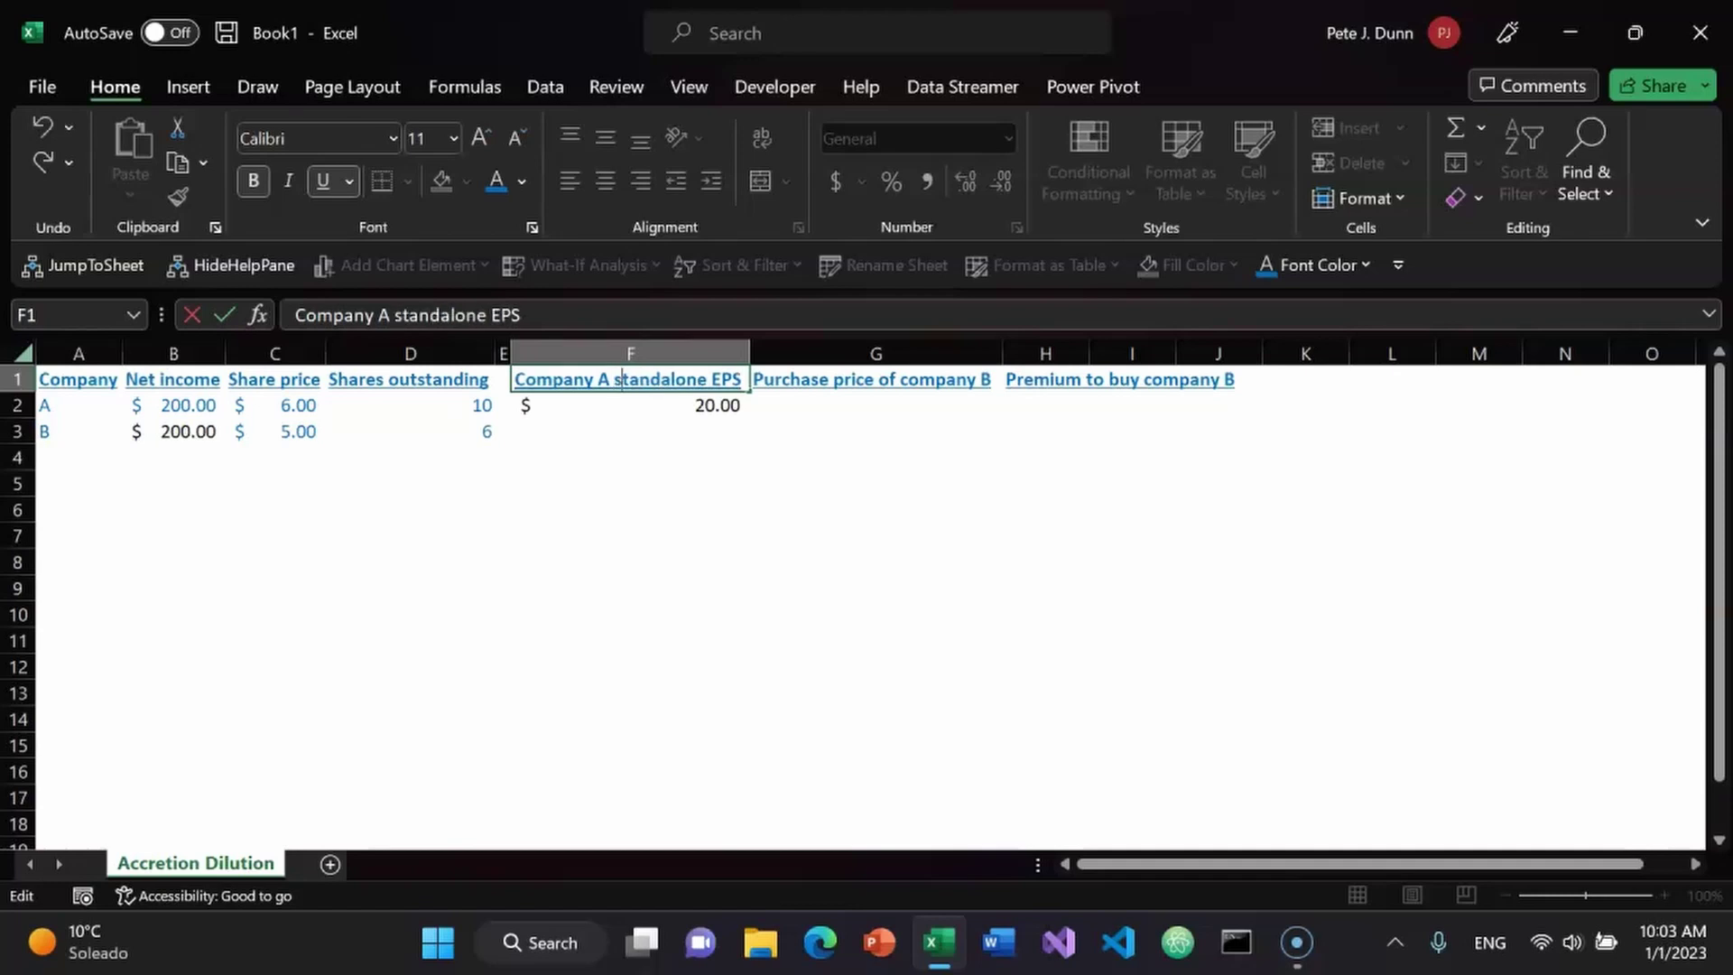
{"action": "key", "text": "ctrl+Return"}
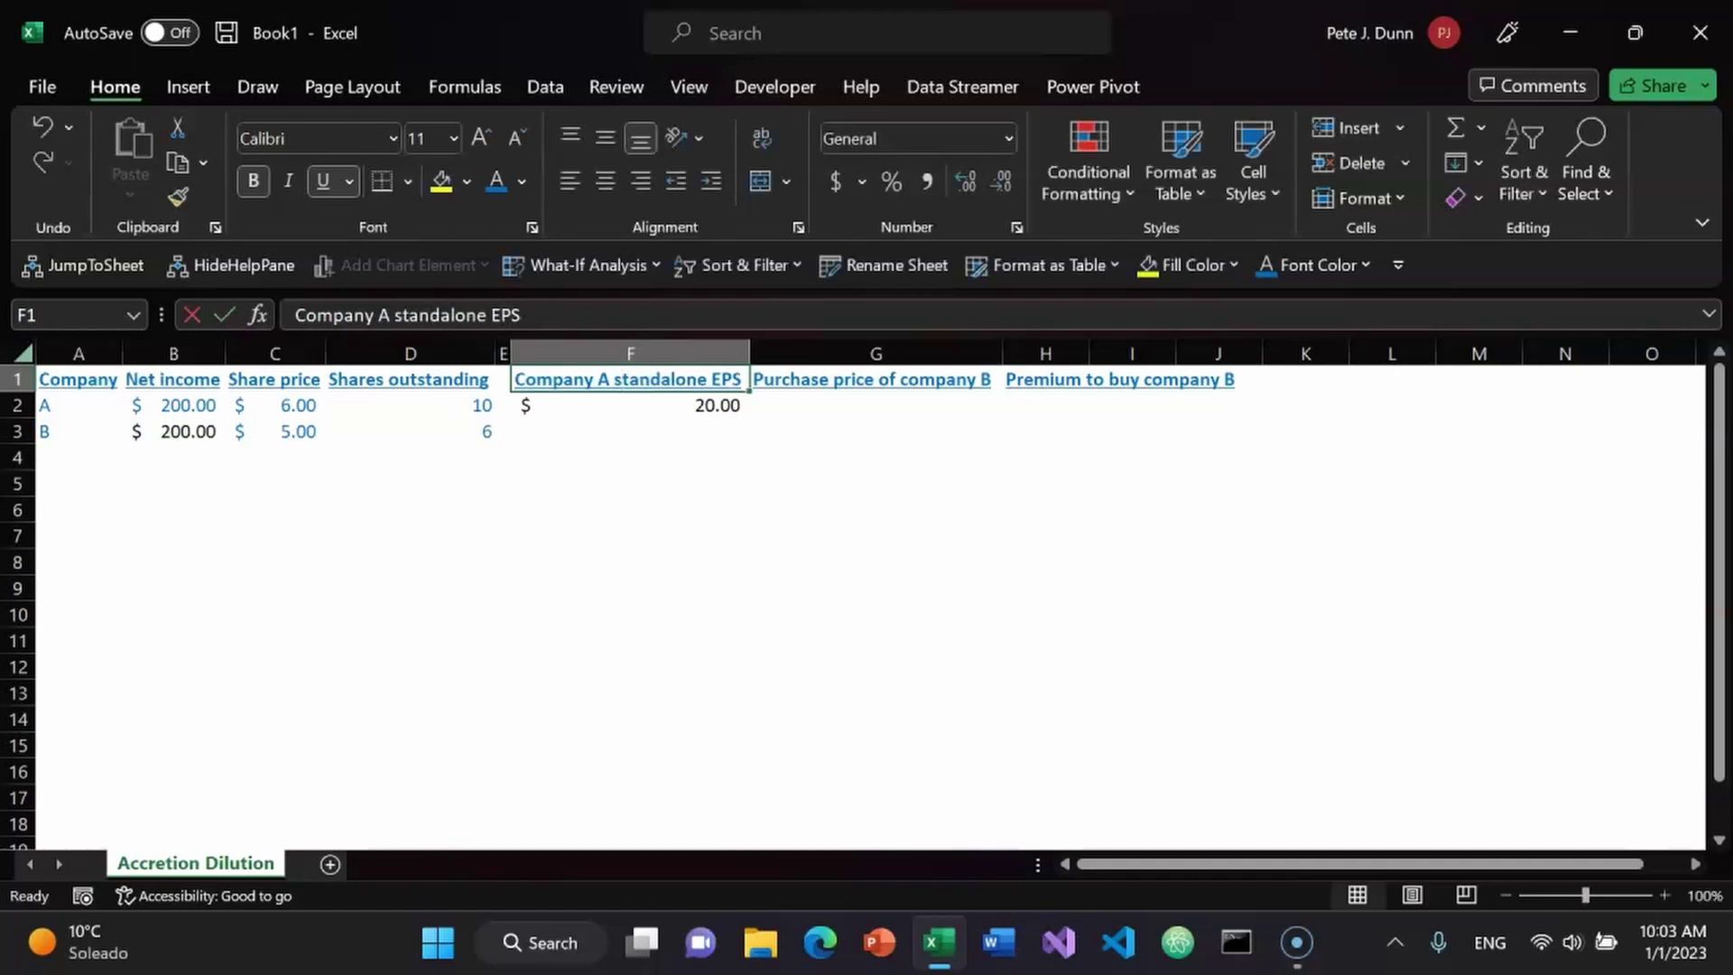
- Autofit the worksheet columns so the Premium to buy company B header fits in column H, and spell-check the sheet
{"action": "key", "text": "ctrl+a"}
{"action": "key", "text": "alt+o"}
{"action": "key", "text": "c"}
{"action": "key", "text": "a"}
{"action": "key", "text": "Right"}
{"action": "key", "text": "Down"}
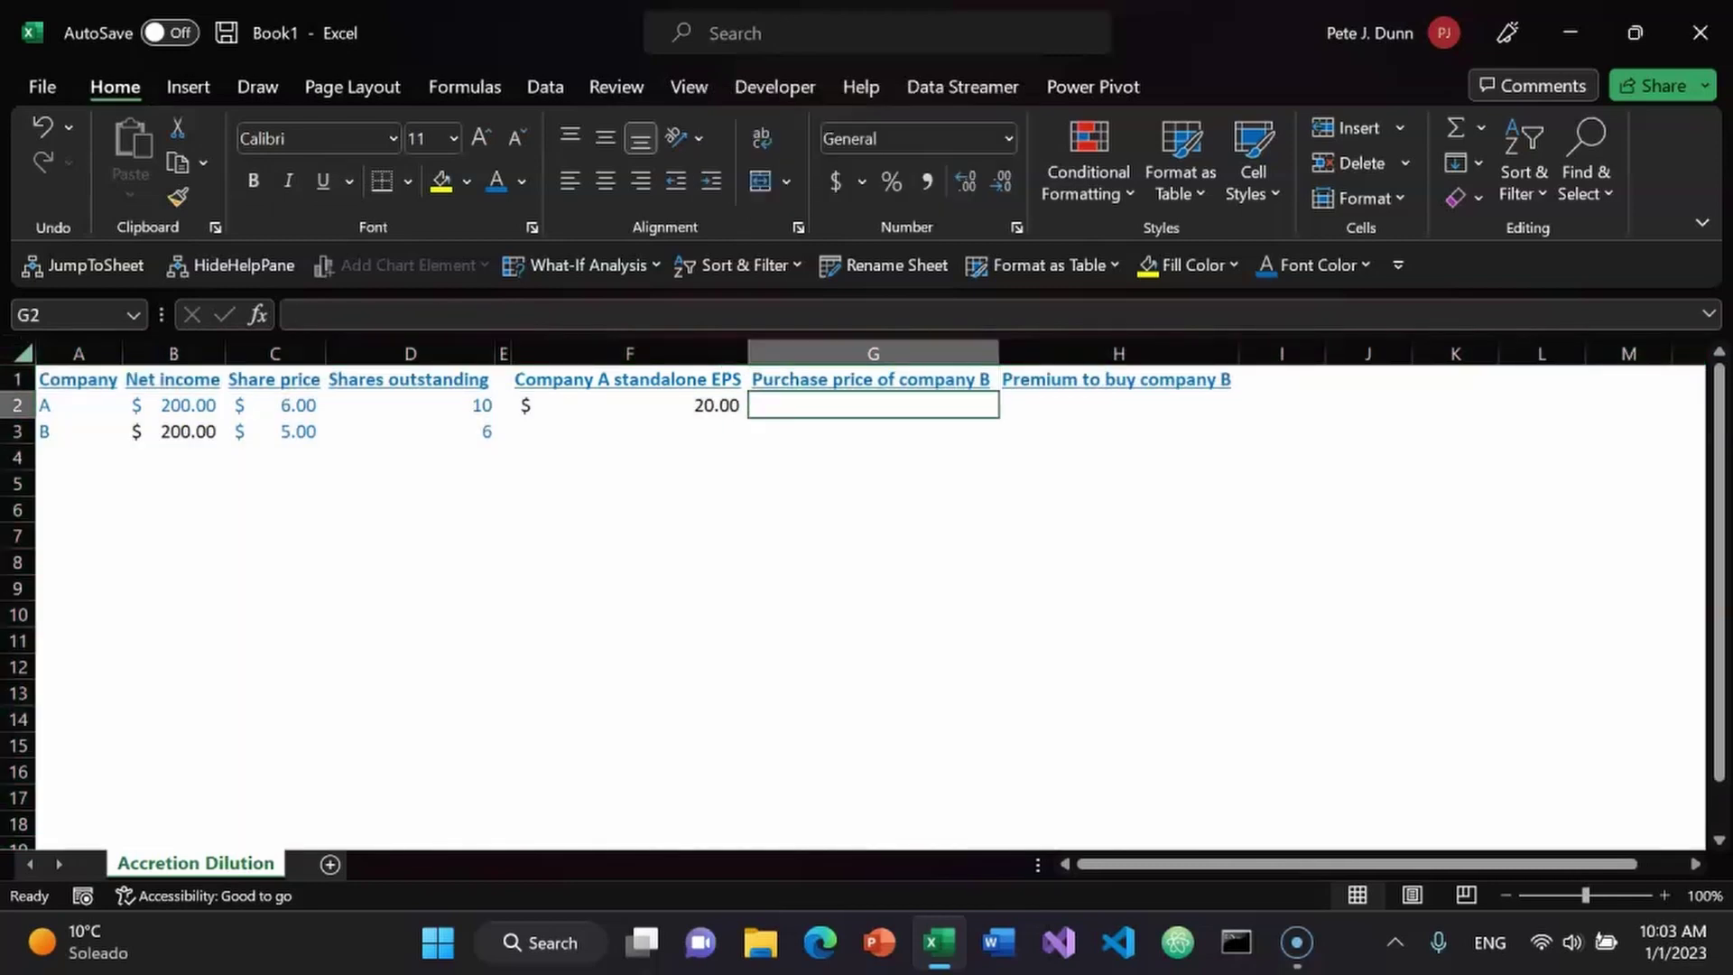
{"action": "key", "text": "F7"}
{"action": "key", "text": "Return"}
{"action": "key", "text": "Return"}
- Enter .2 as the premium to buy company B in H2 and give it the standard blue input font color
{"action": "key", "text": "Right"}
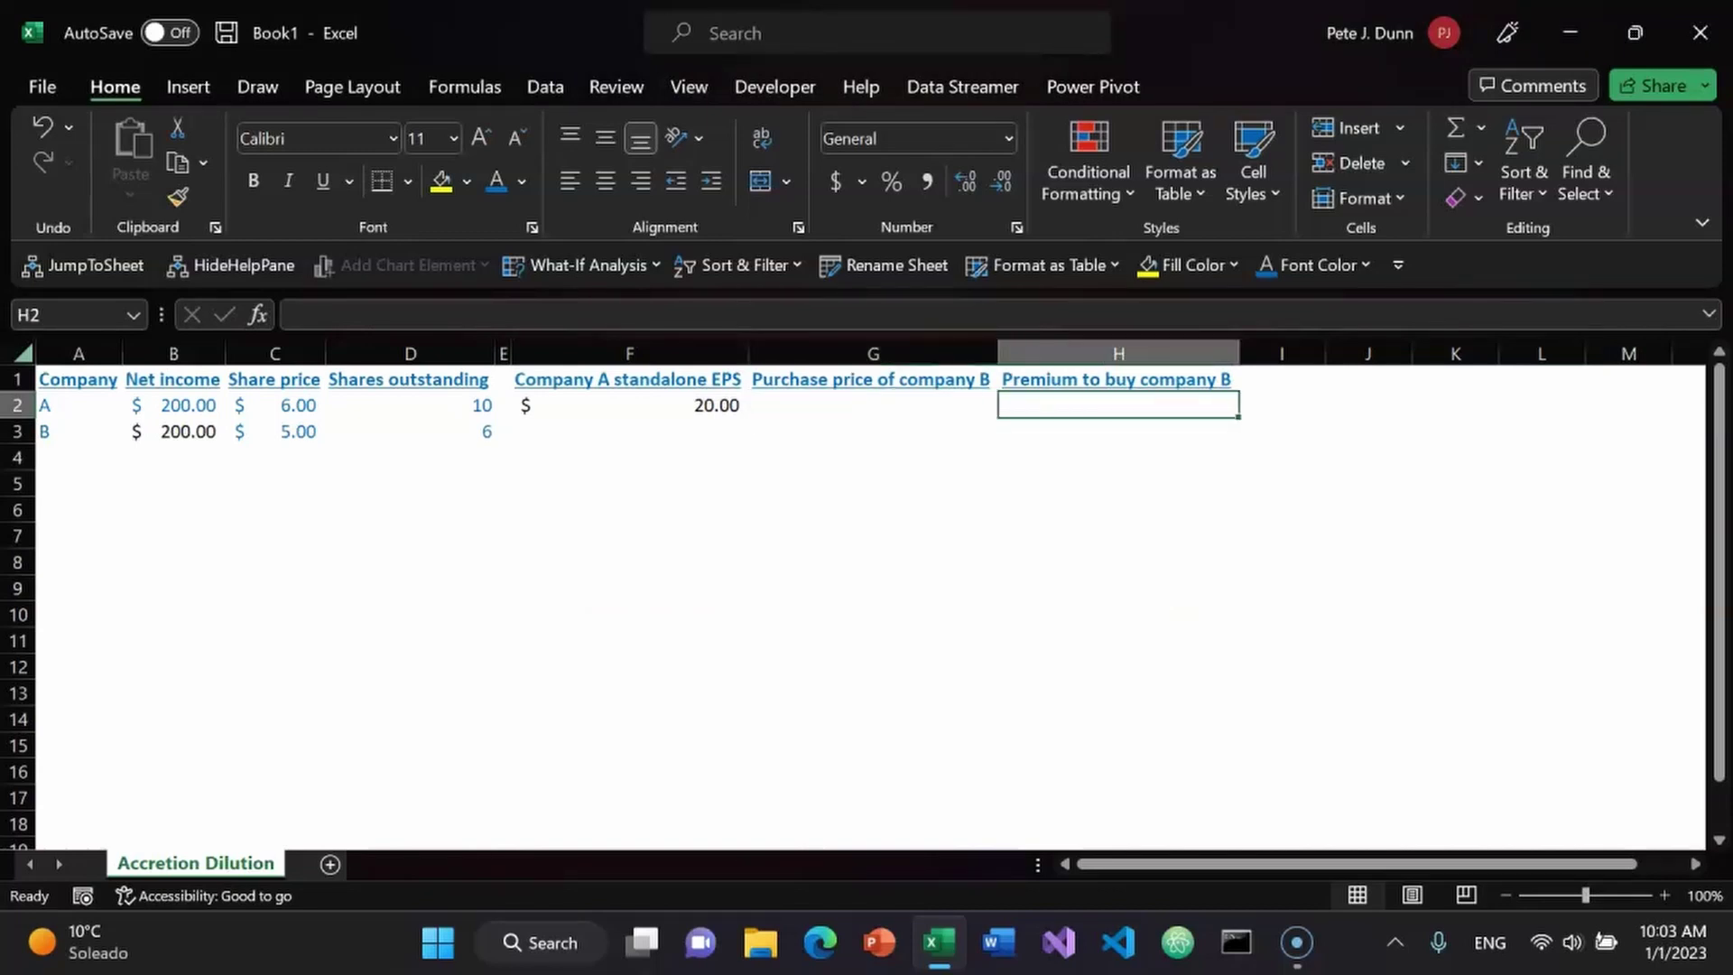
{"action": "type", "text": ".2"}
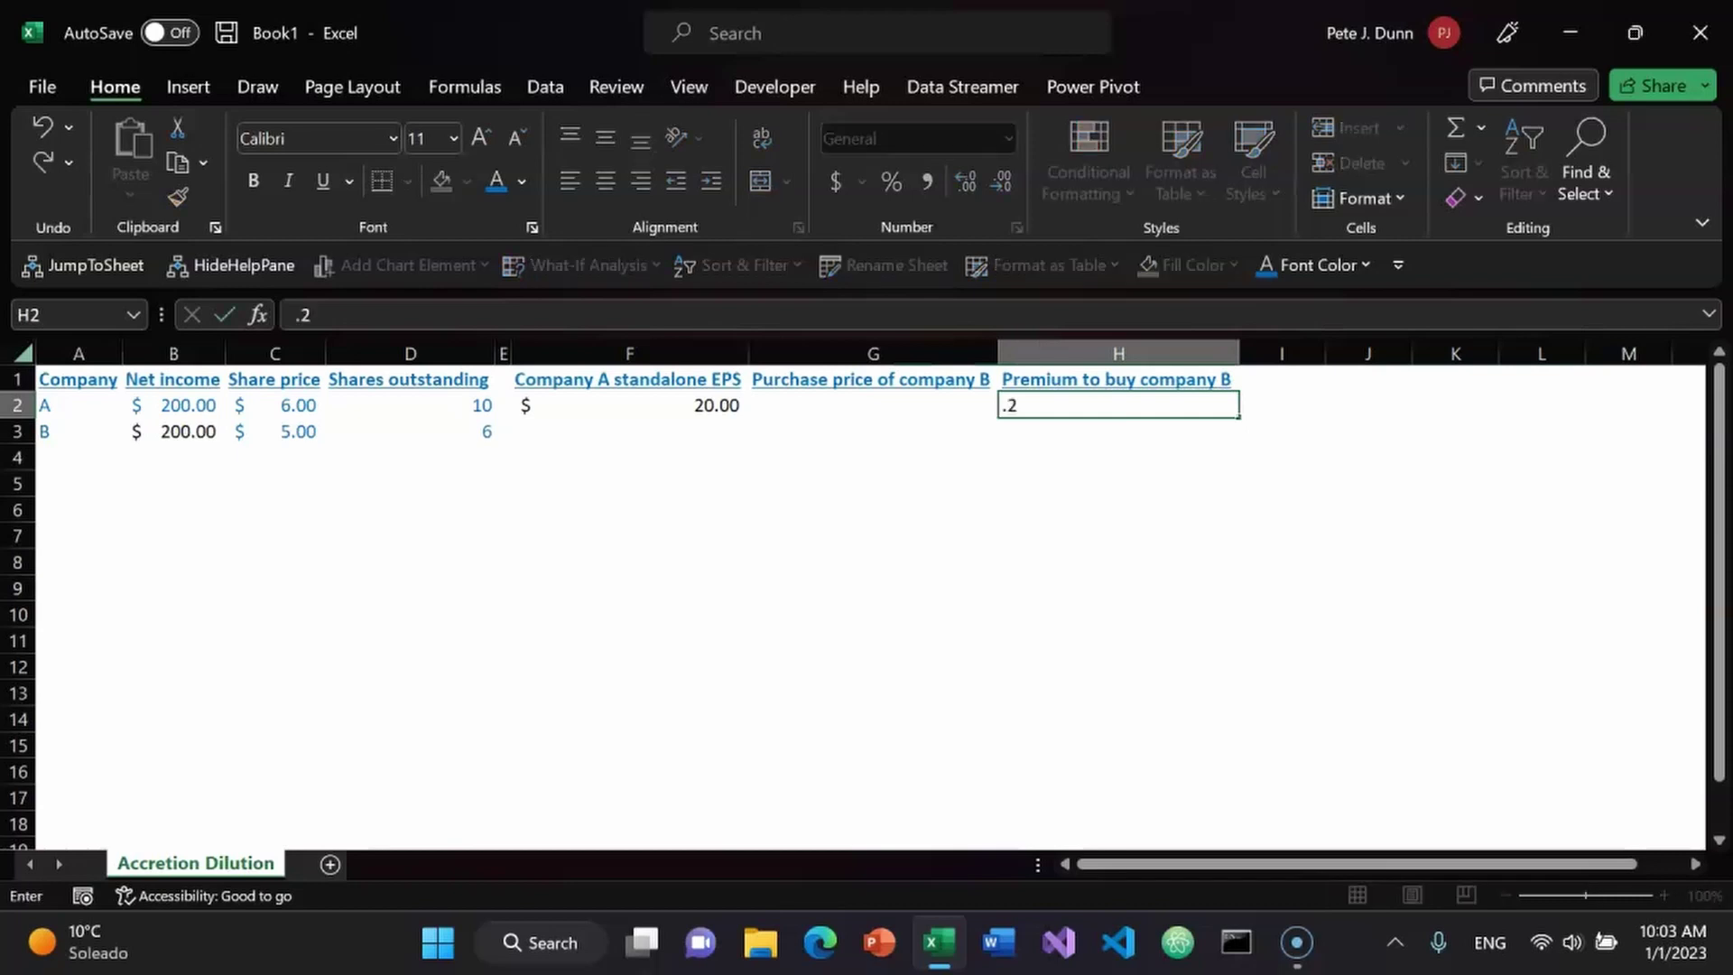
{"action": "key", "text": "Return"}
{"action": "key", "text": "Up"}
{"action": "left_click", "coordinate": [1366, 265]}
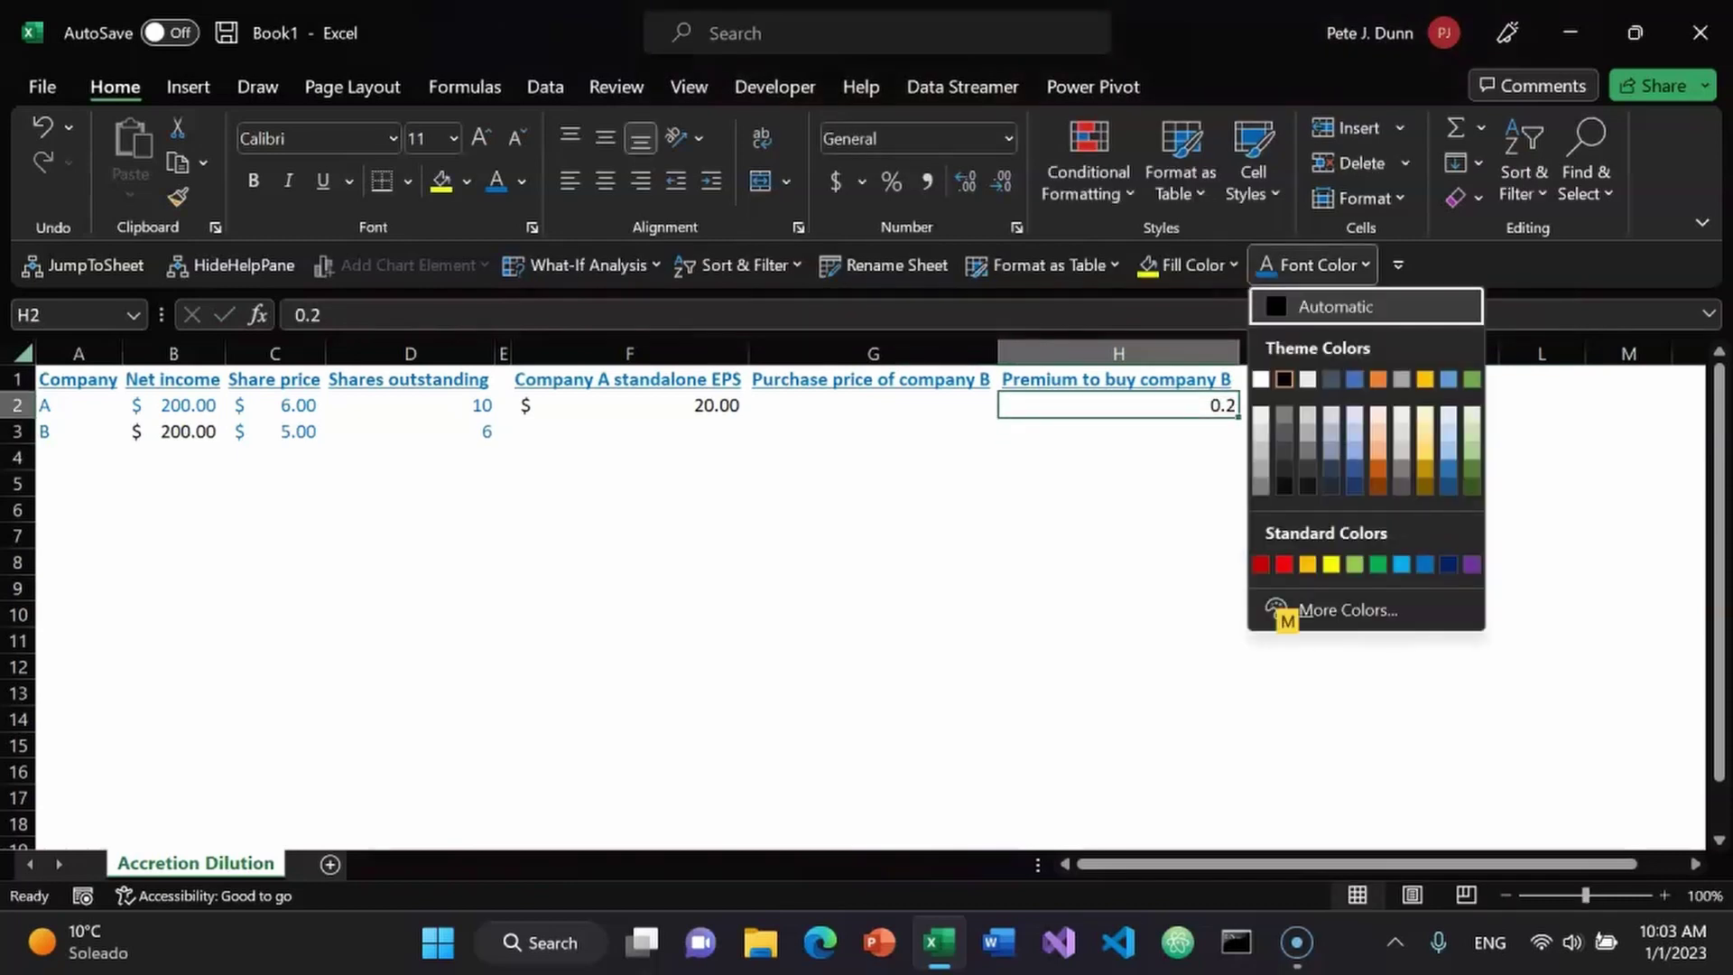
{"action": "left_click", "coordinate": [1435, 564]}
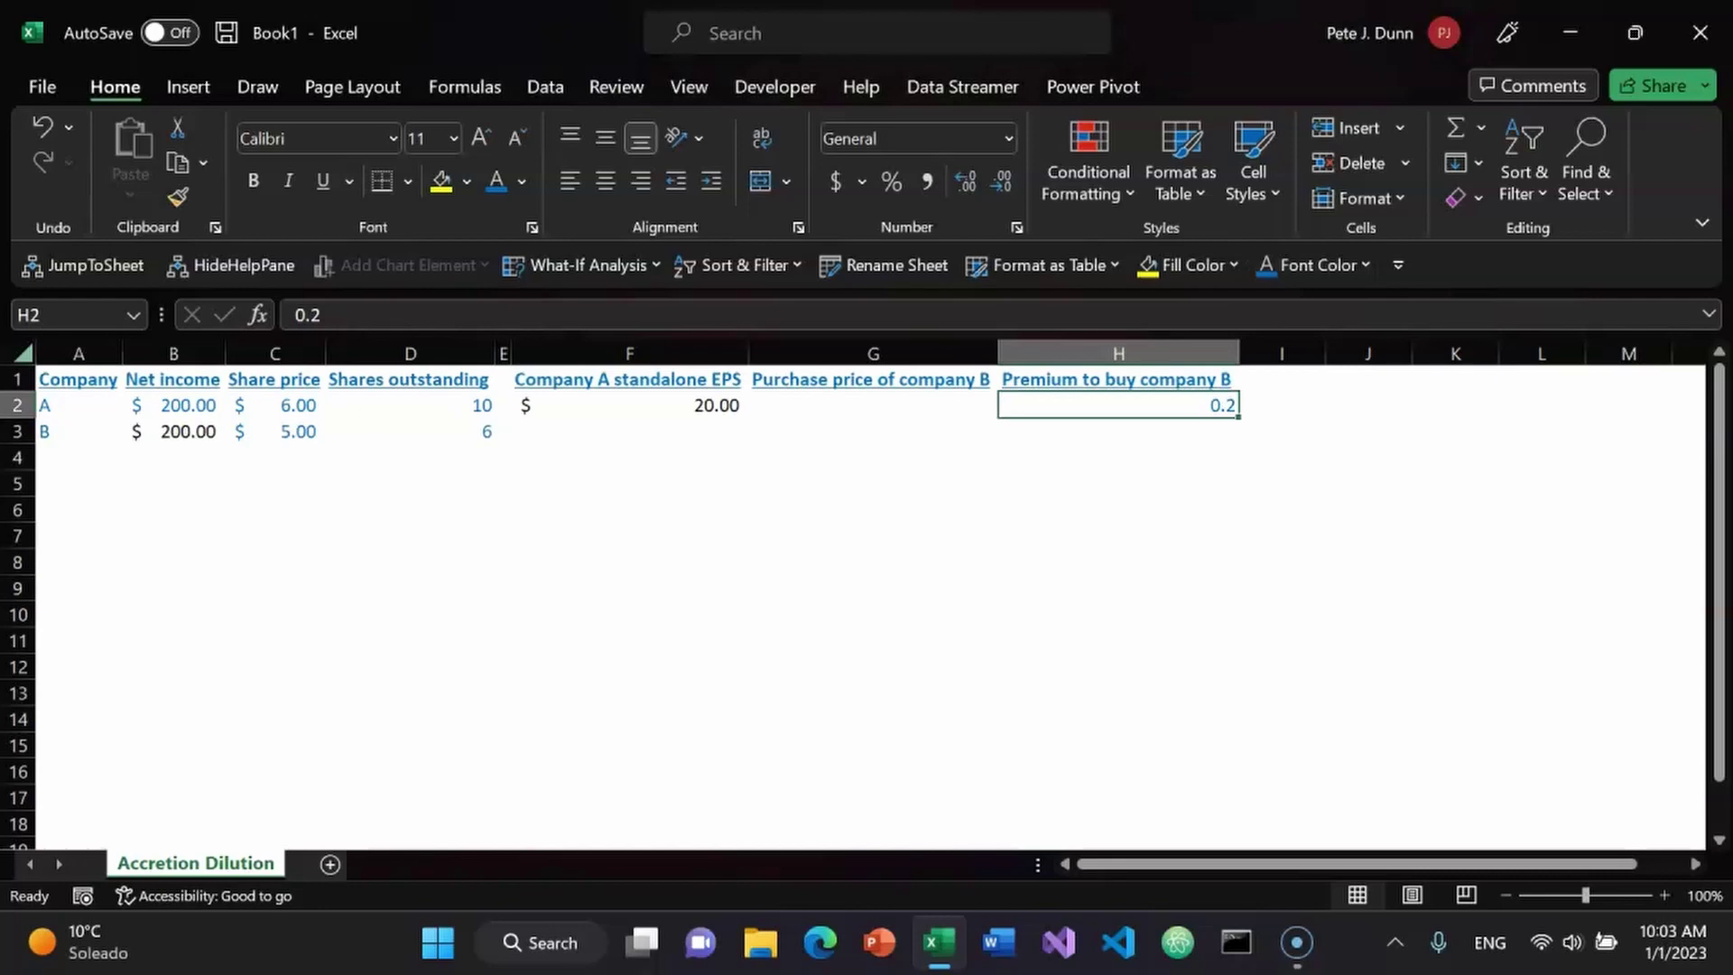
- Format the premium in H2 as a percentage with two decimal places
{"action": "key", "text": "ctrl+shift+5"}
{"action": "key", "text": "alt+h"}
{"action": "key", "text": "0"}
{"action": "key", "text": "alt+h"}
{"action": "key", "text": "0"}
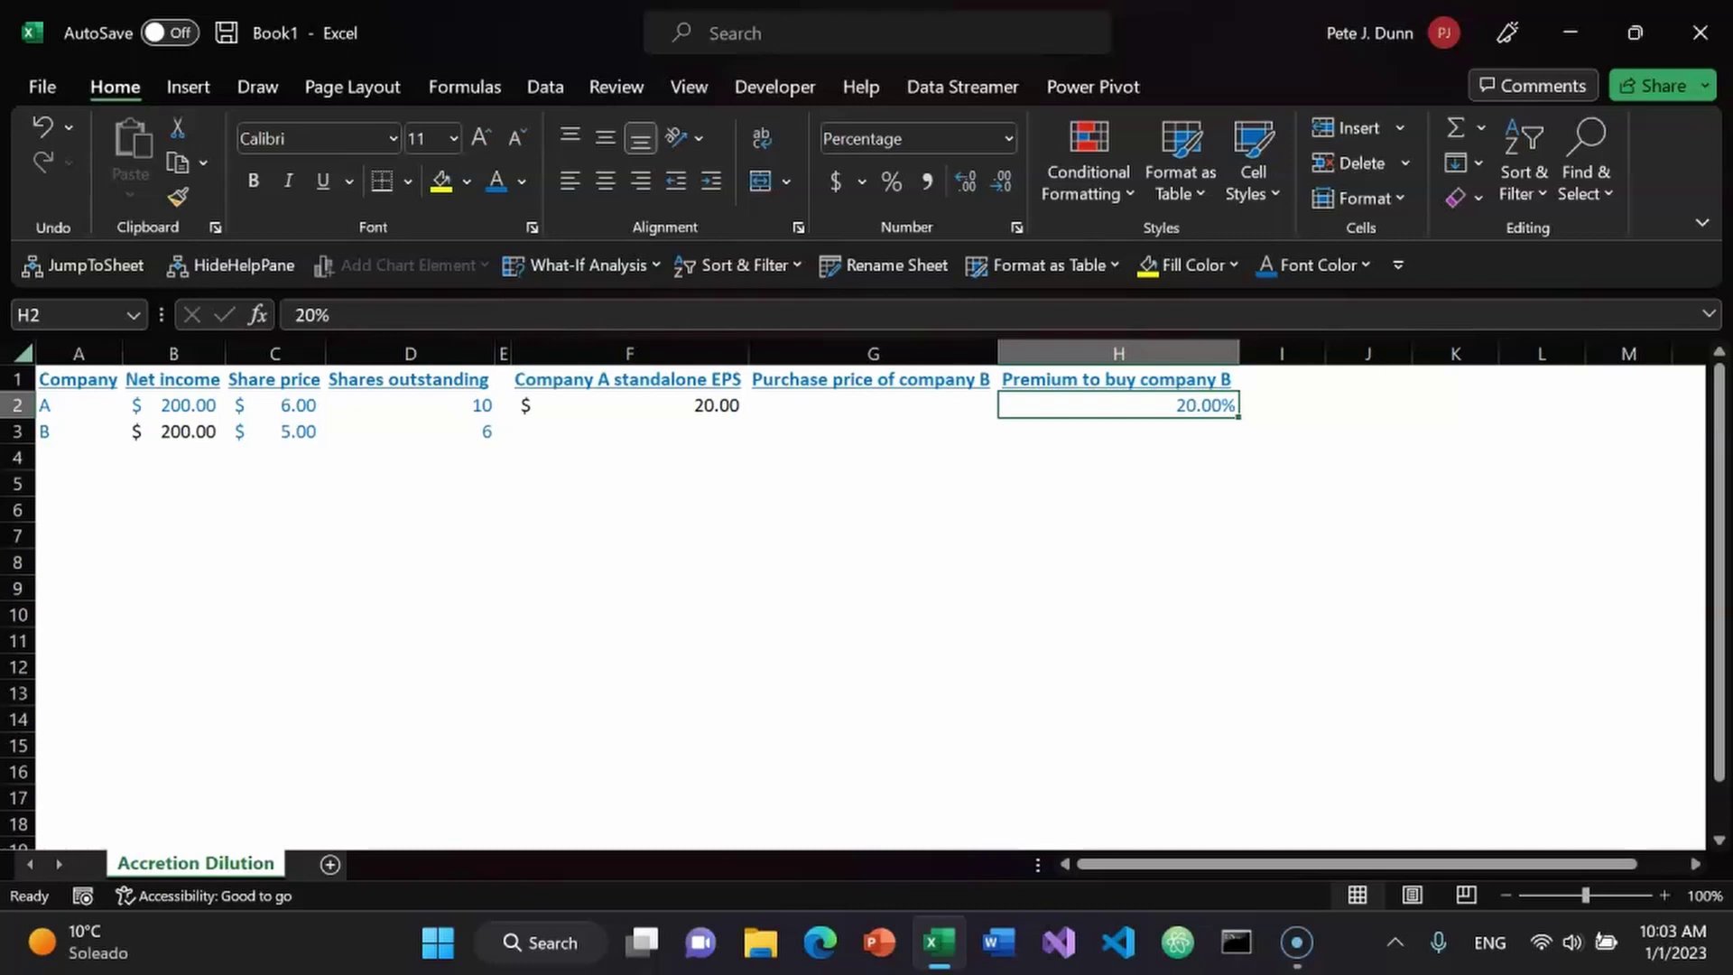
- Calculate company B's purchase price in G2 with the formula =PRODUCT(C3:D3,SUM(1,H2))
{"action": "key", "text": "Left"}
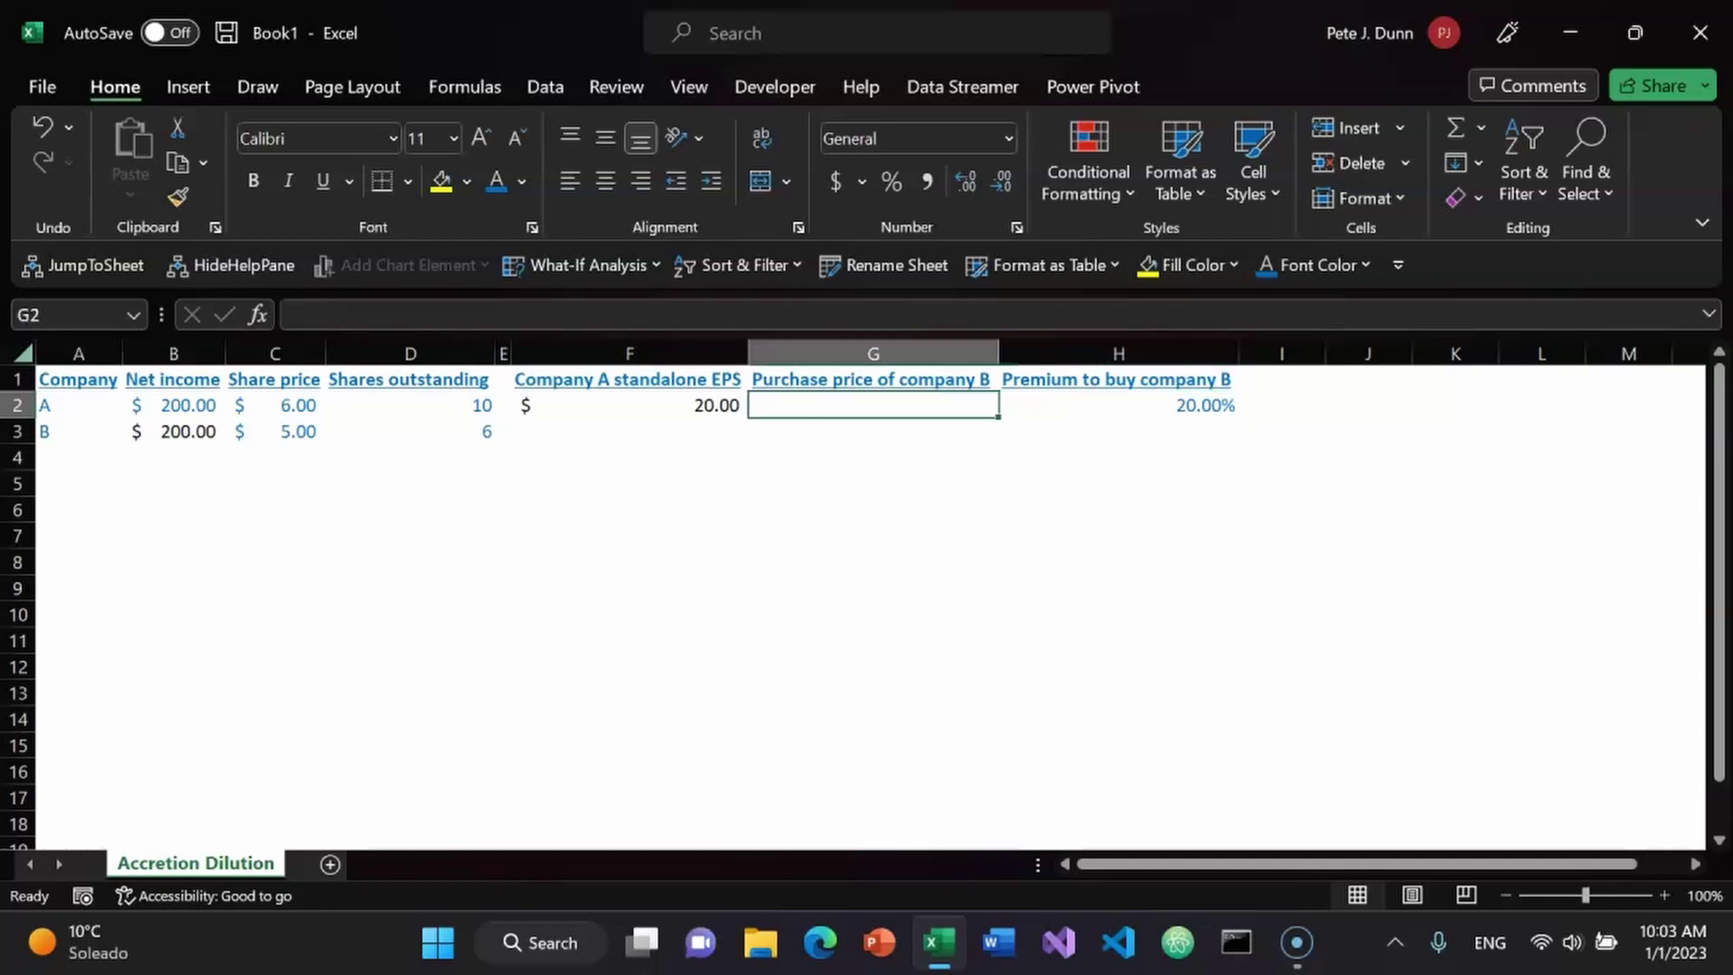
{"action": "type", "text": "="}
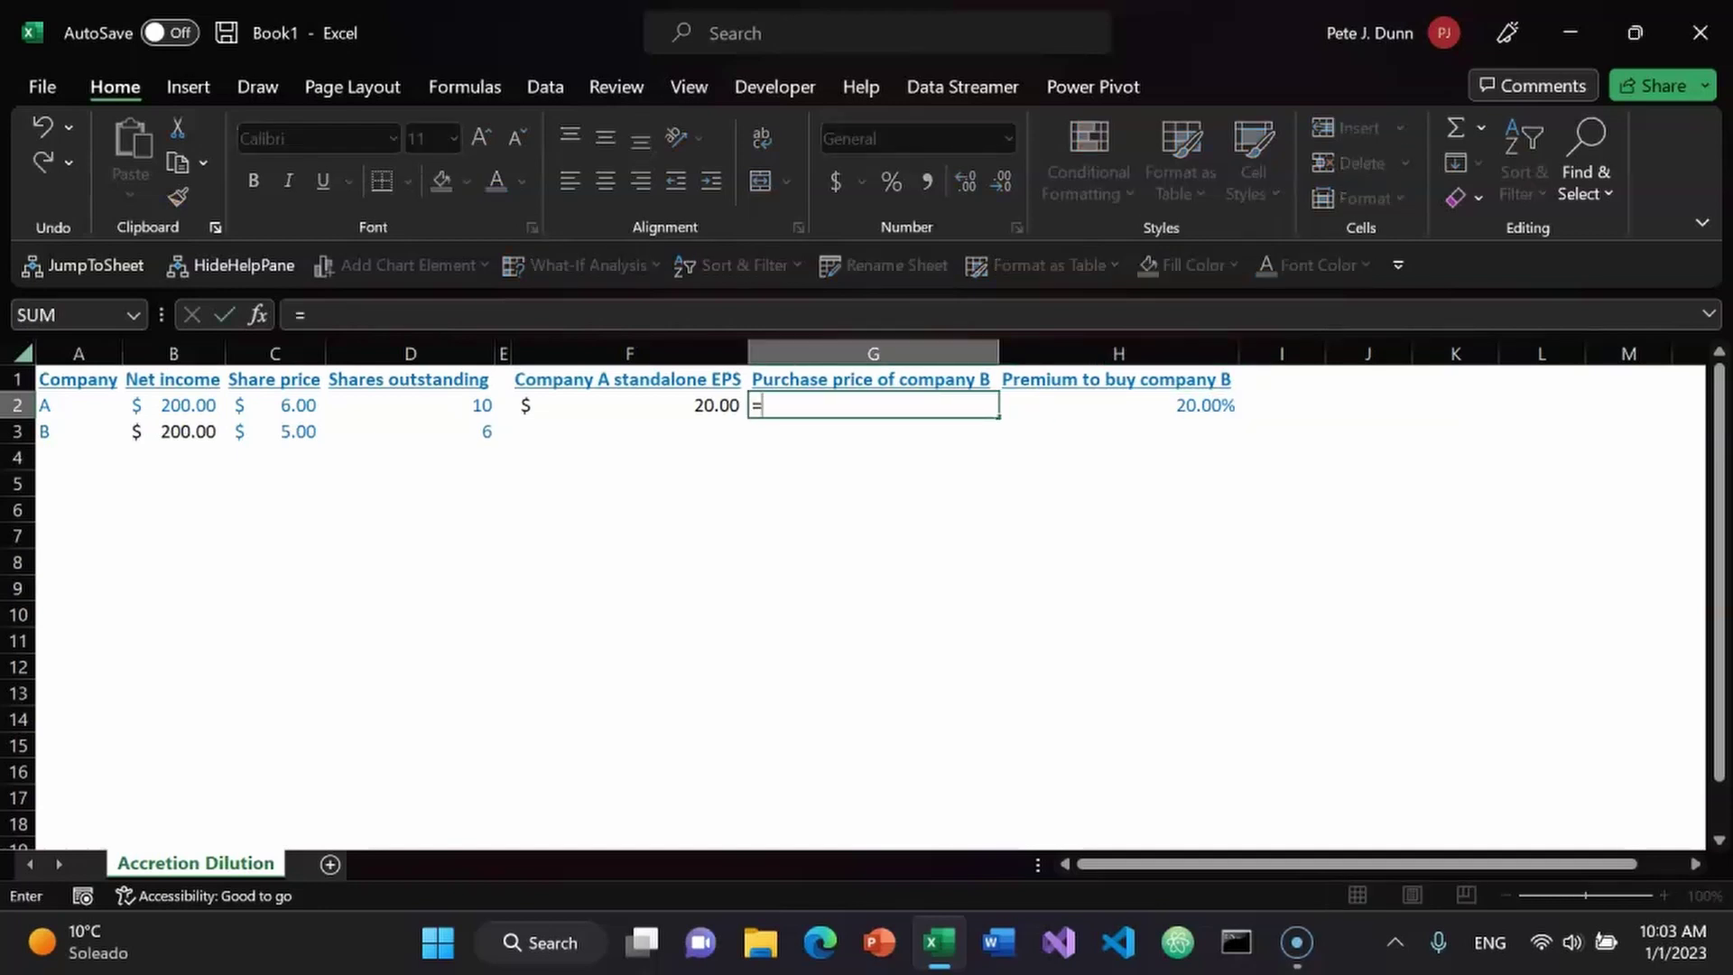
{"action": "type", "text": "prod"}
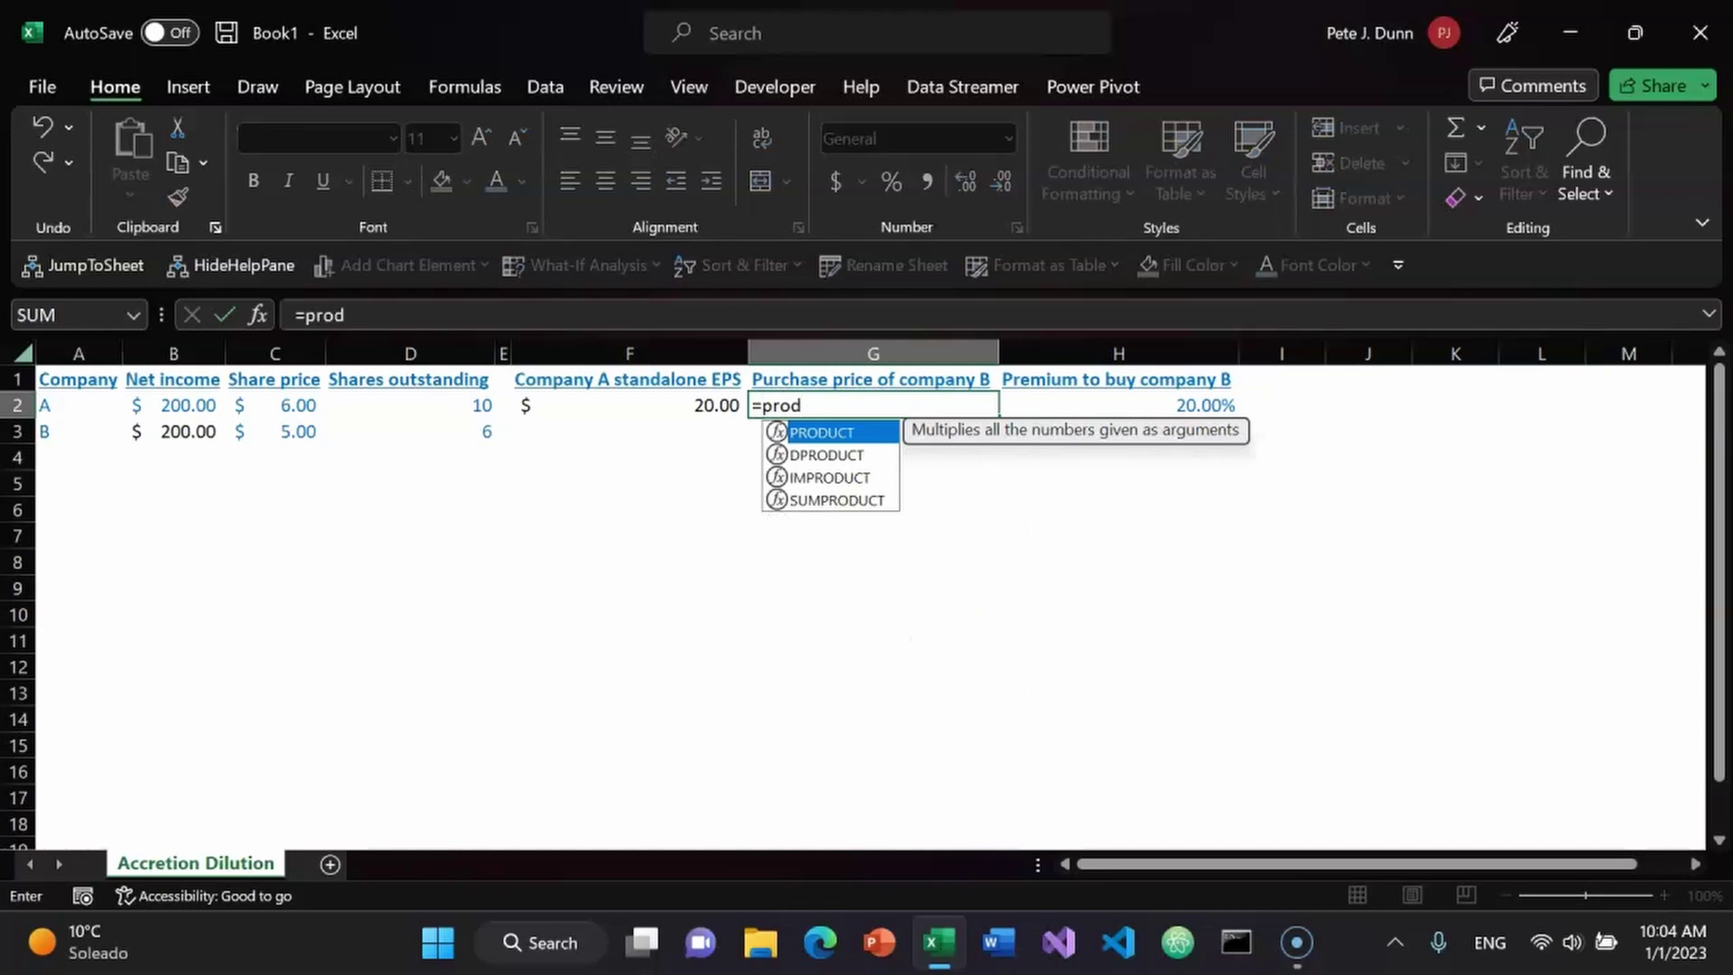
{"action": "key", "text": "Tab"}
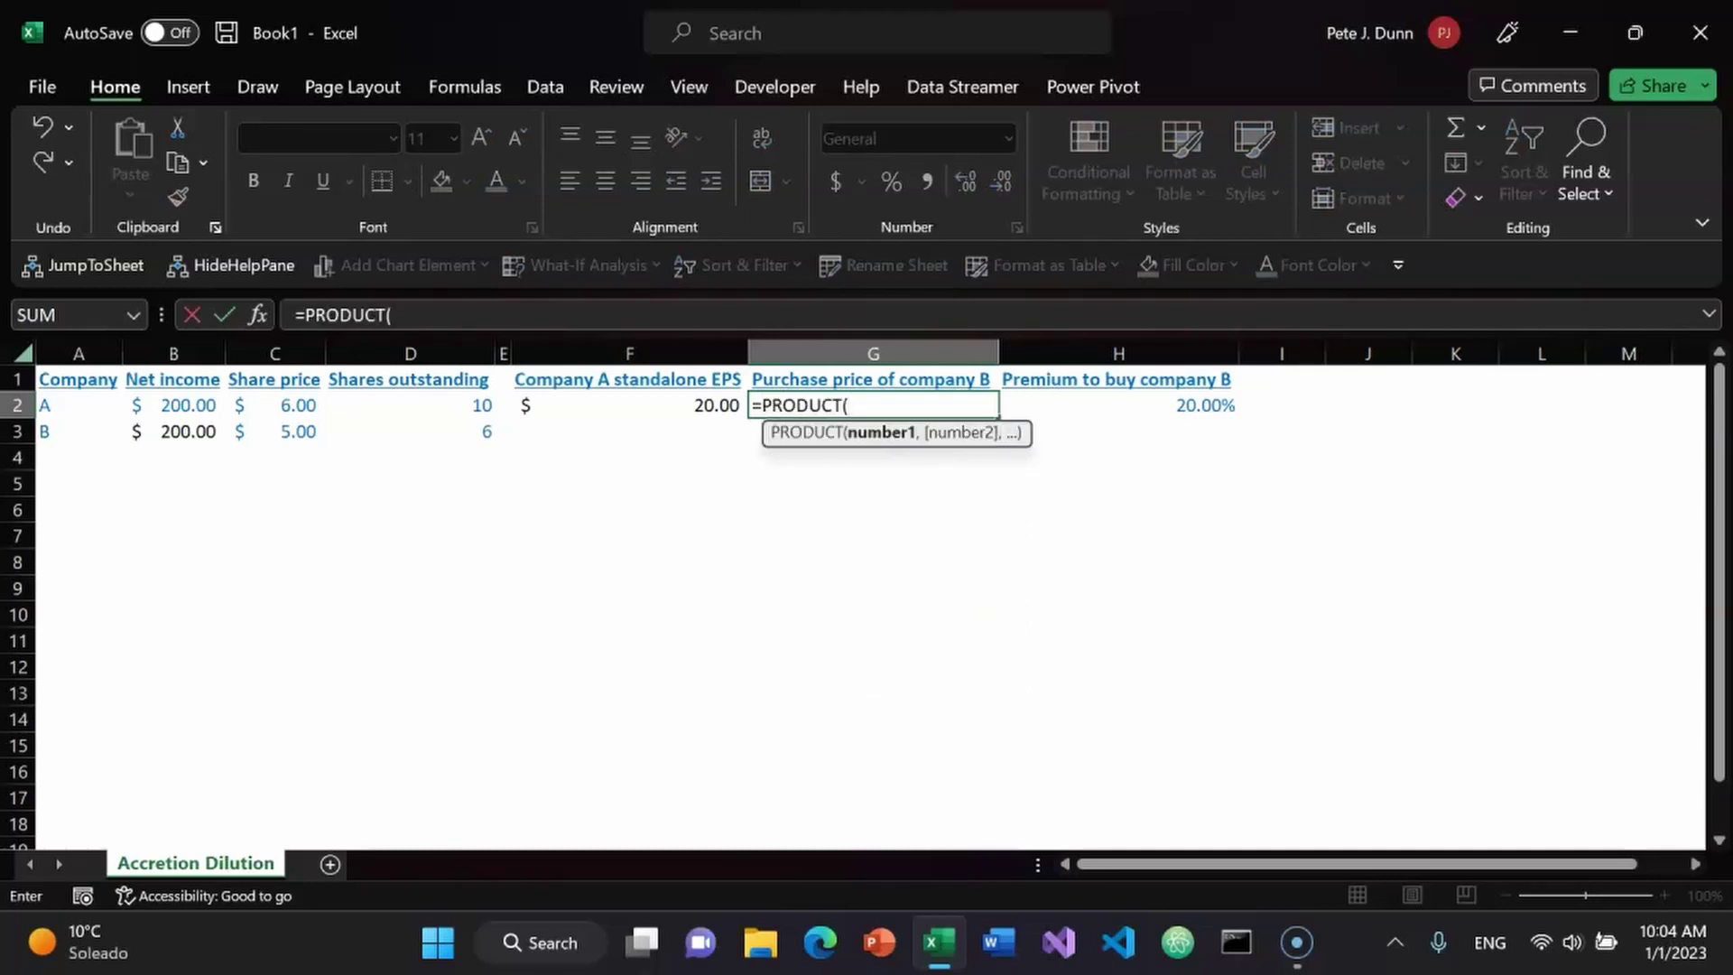
{"action": "key", "text": "Left"}
{"action": "key", "text": "Left"}
{"action": "key", "text": "Left"}
{"action": "key", "text": "Left"}
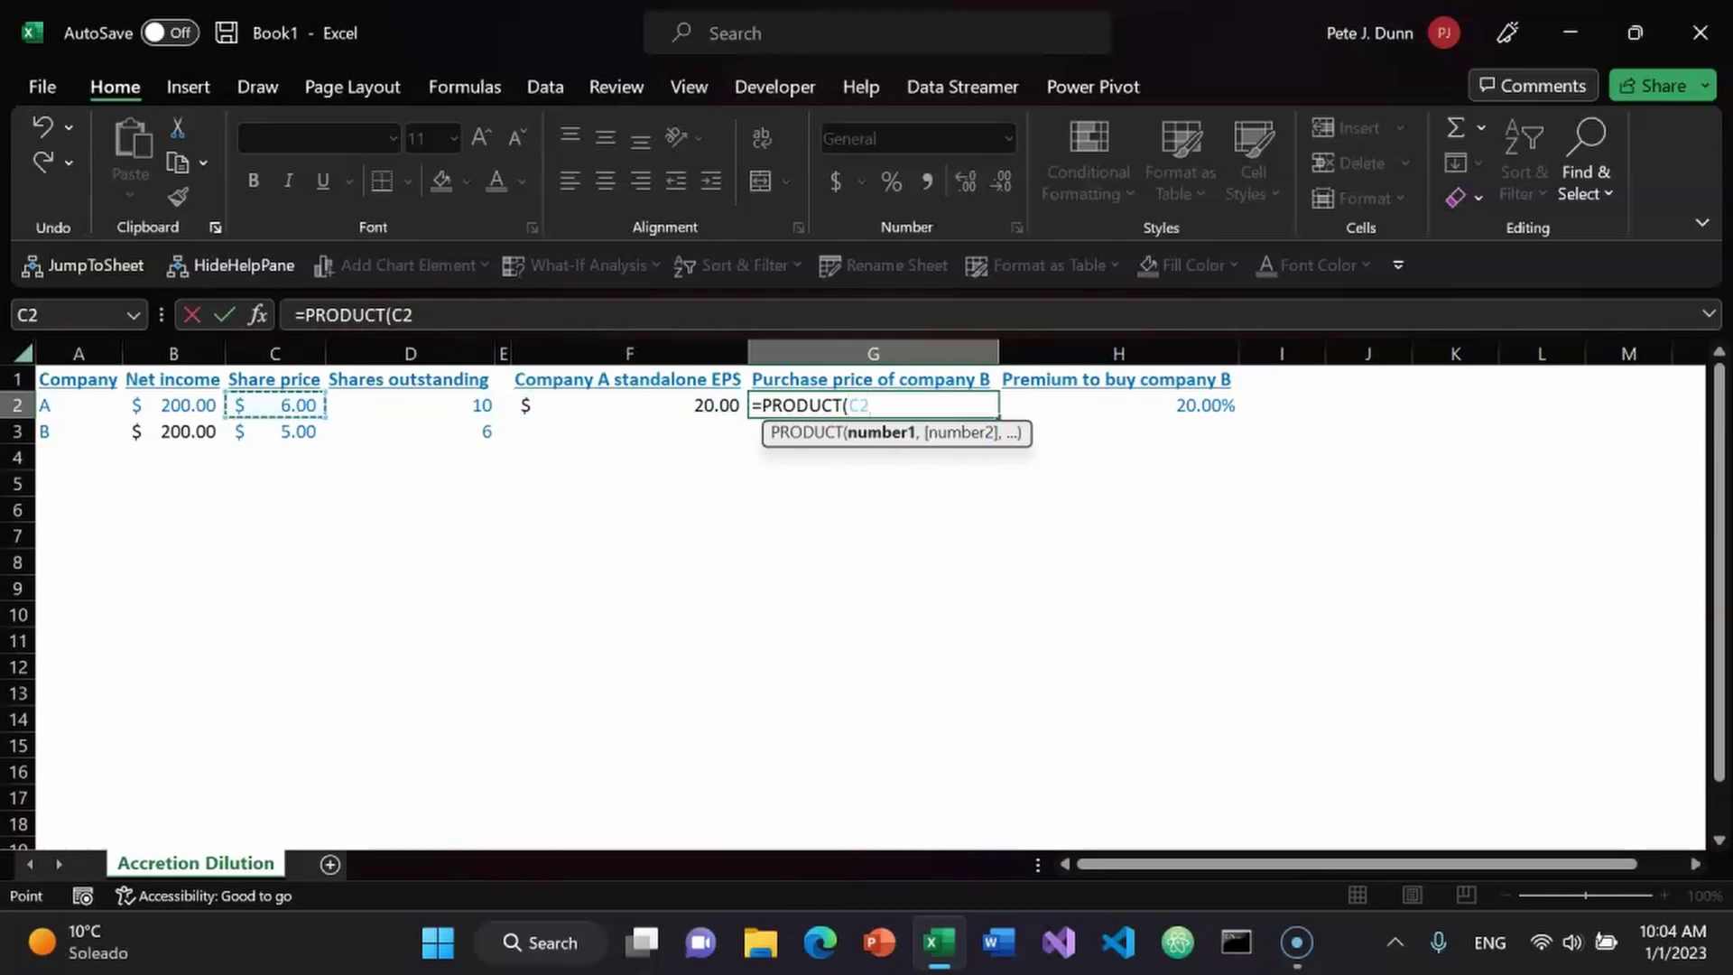
{"action": "key", "text": "Down"}
{"action": "key", "text": "shift+Right"}
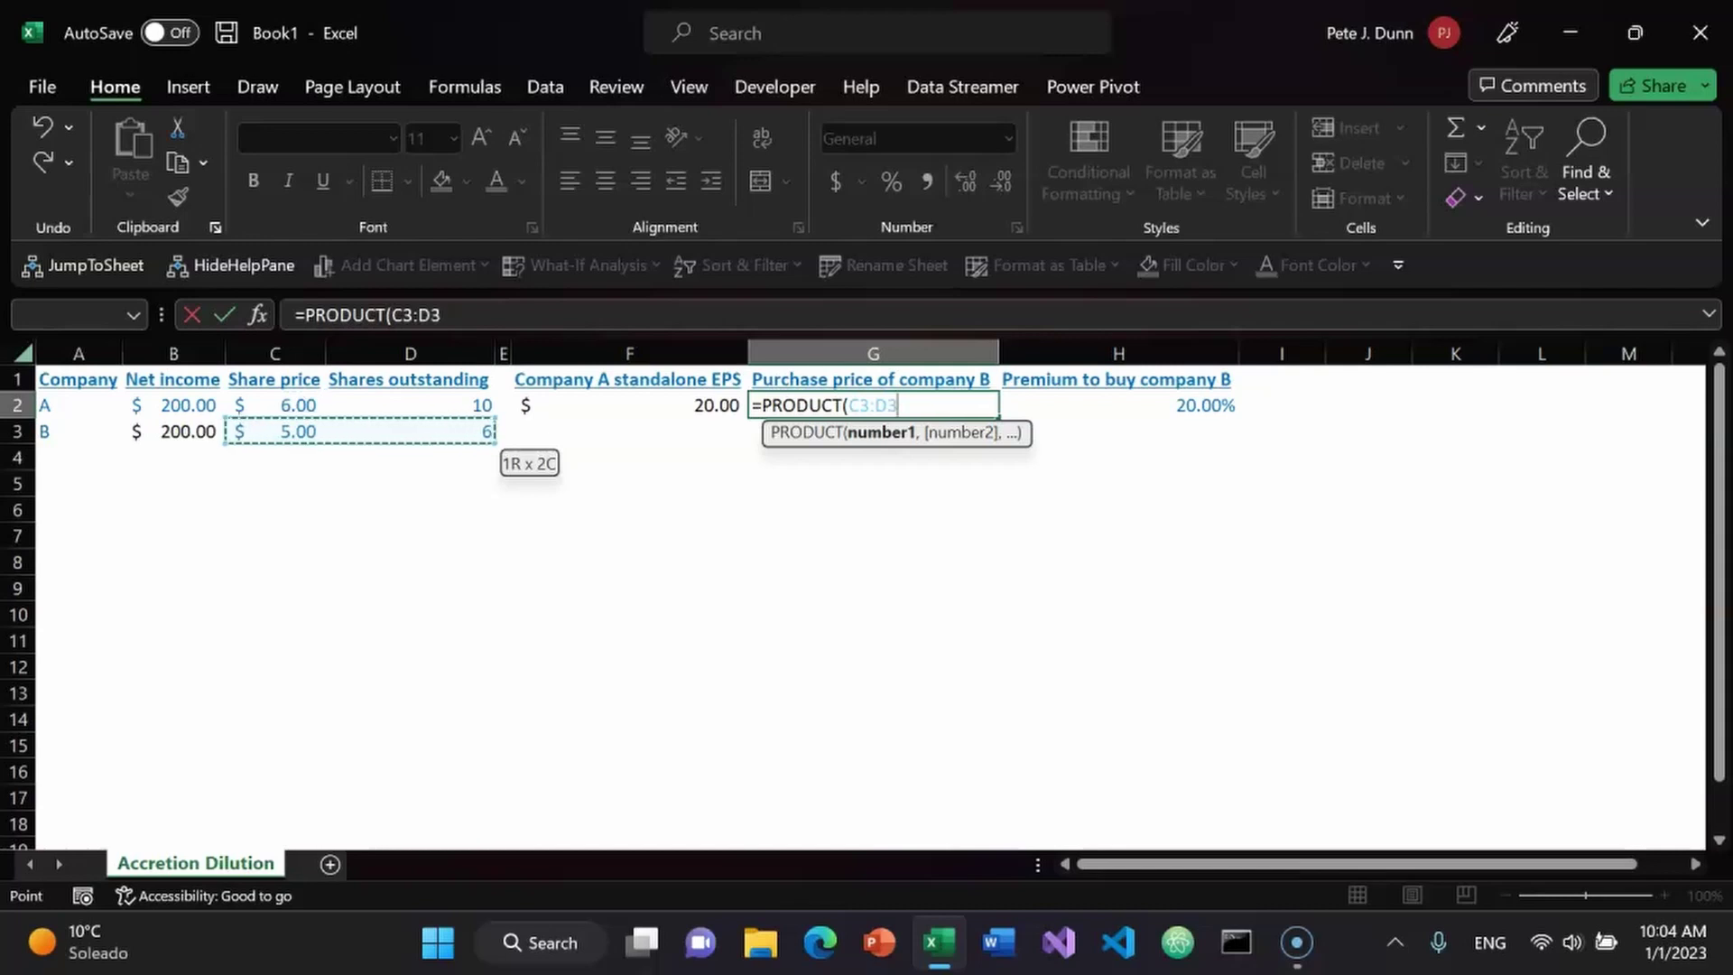
{"action": "type", "text": ",sum"}
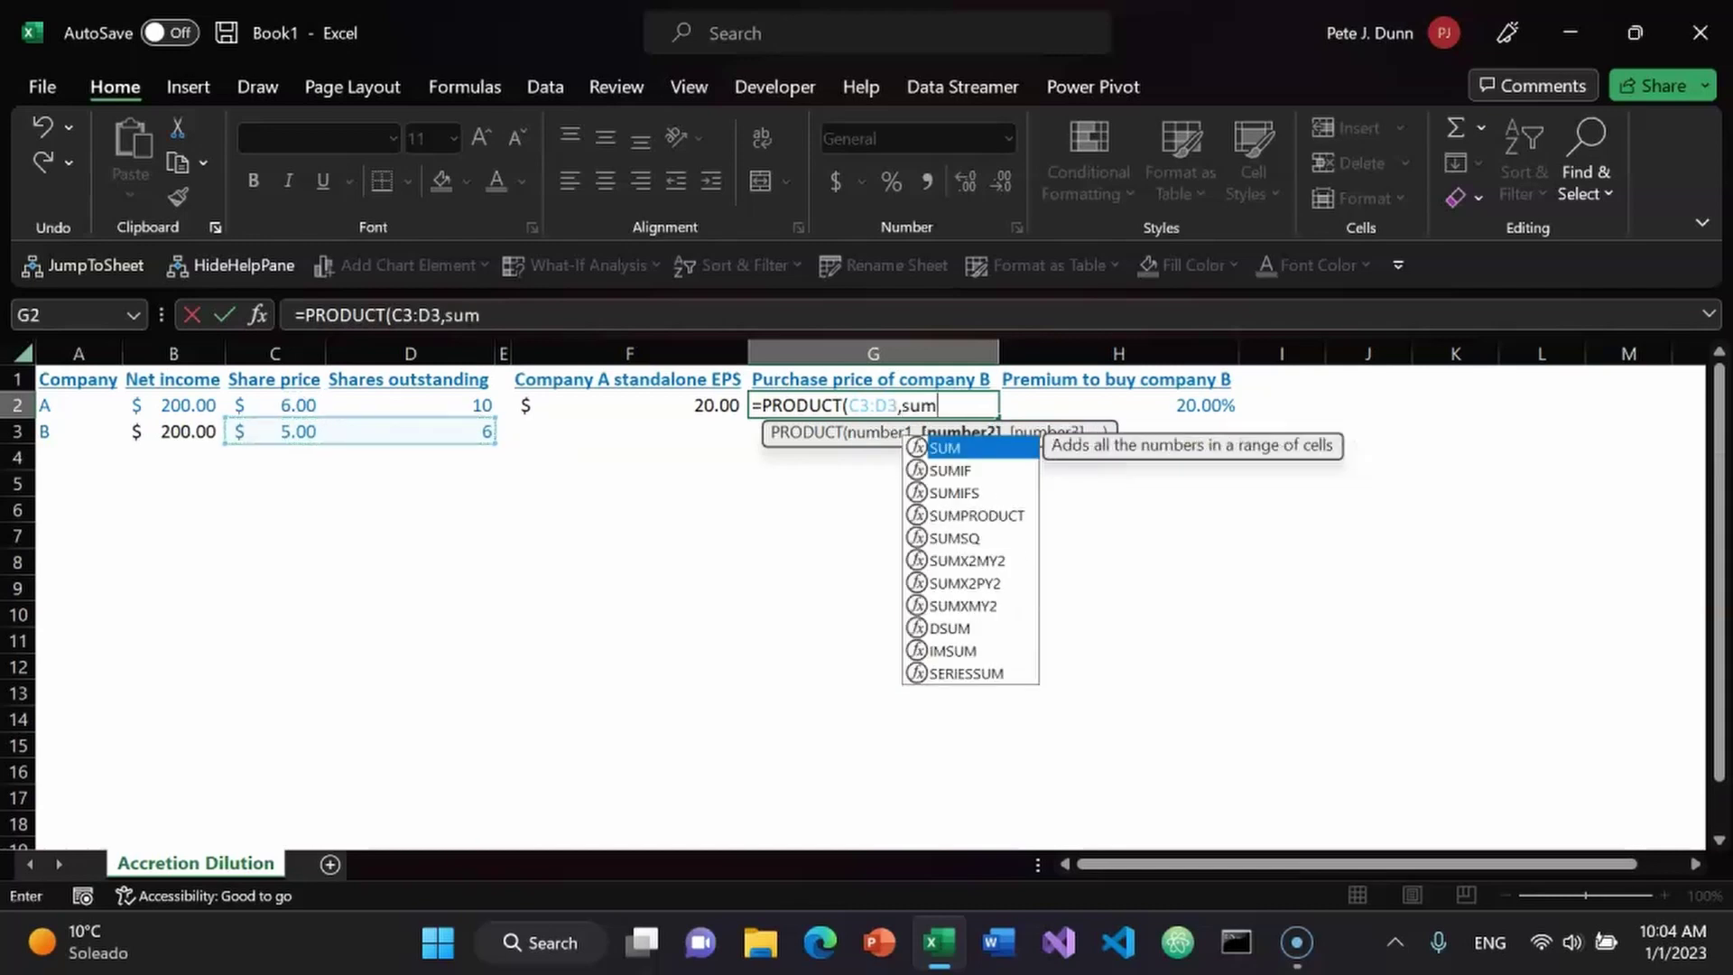
{"action": "key", "text": "Tab"}
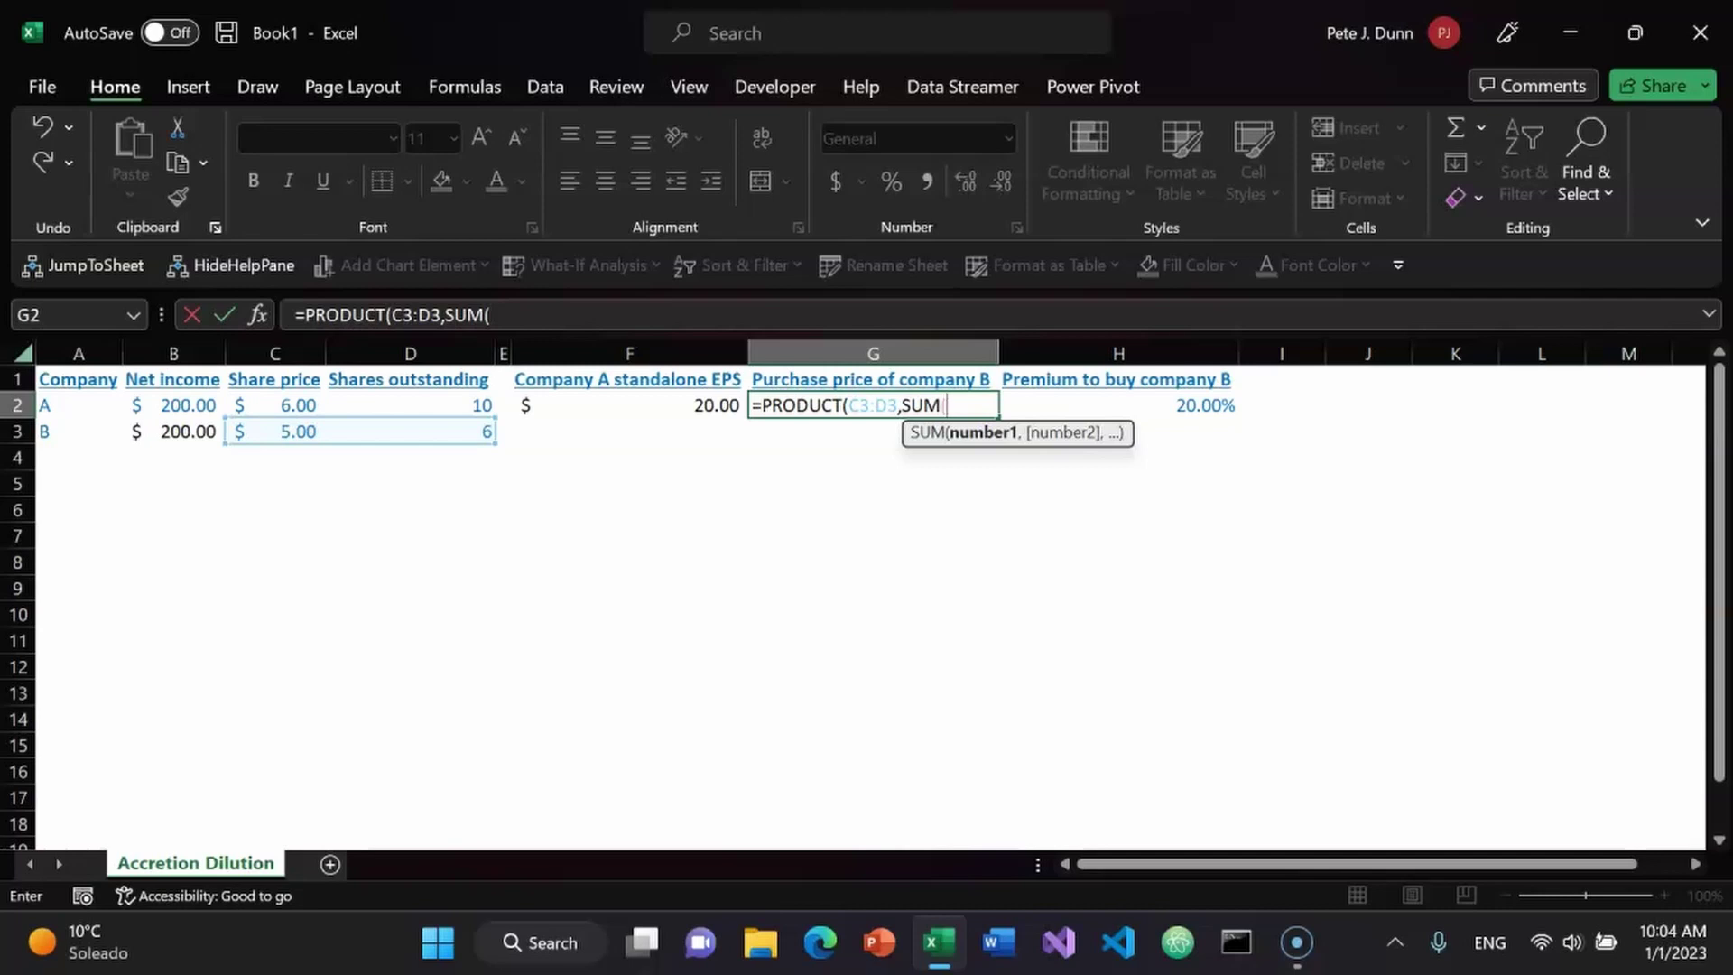
{"action": "type", "text": "1,"}
{"action": "key", "text": "Right"}
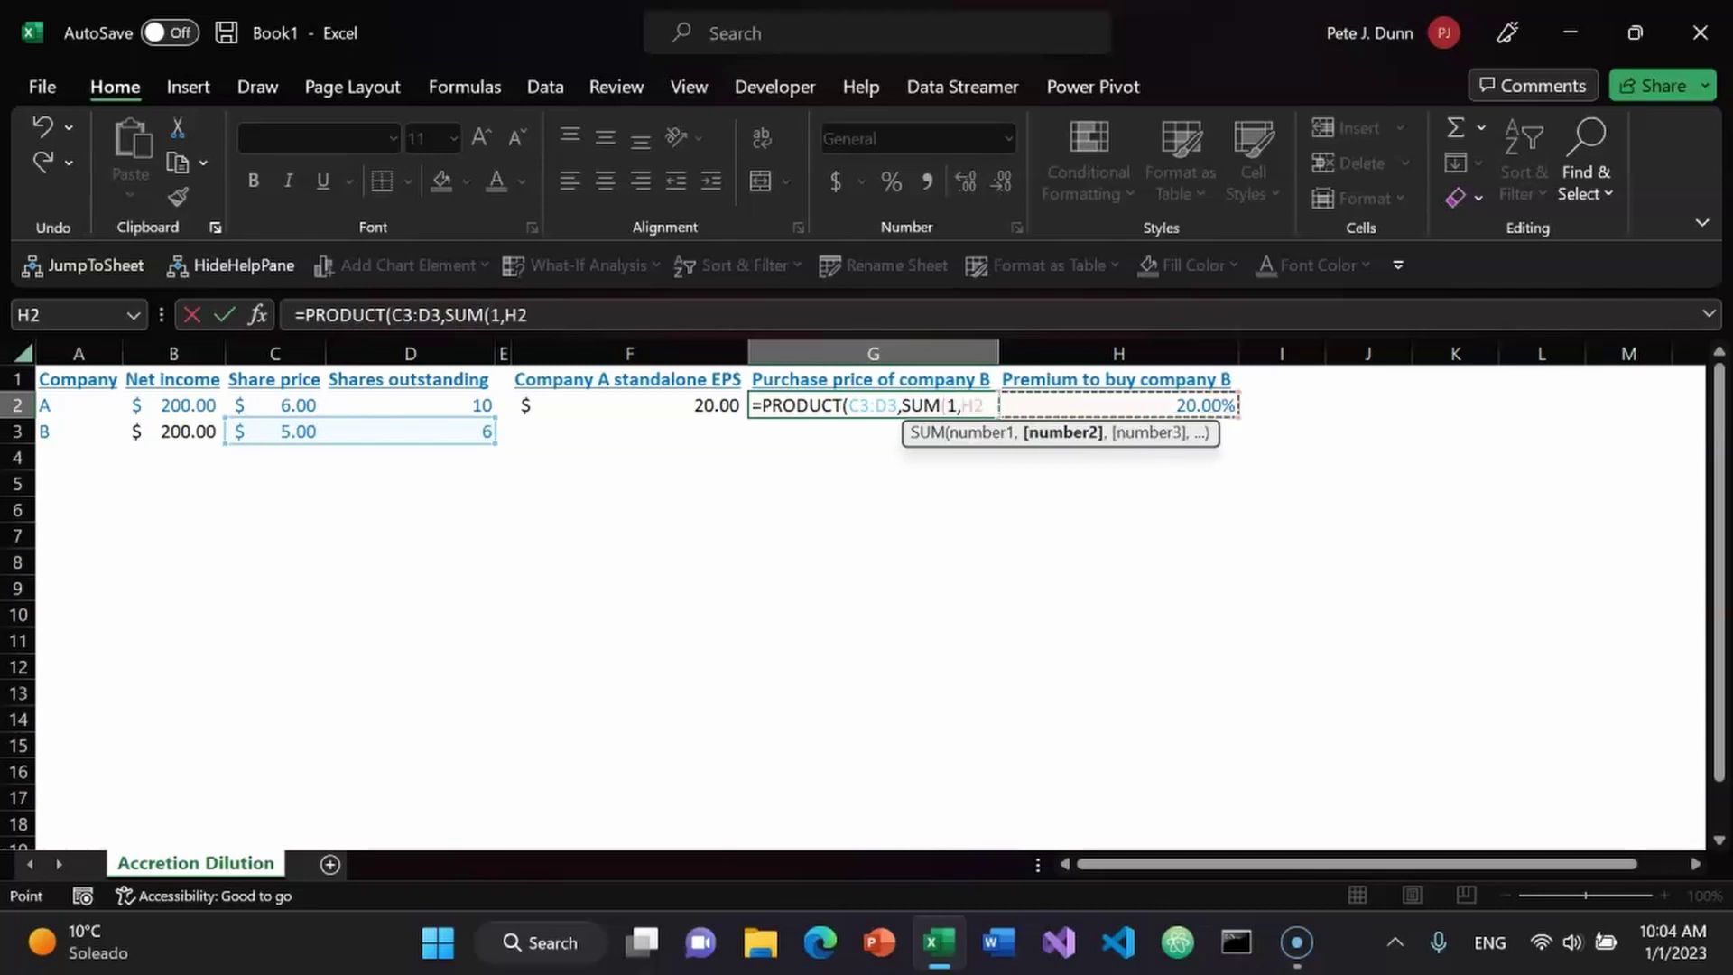
{"action": "type", "text": "))"}
{"action": "key", "text": "Return"}
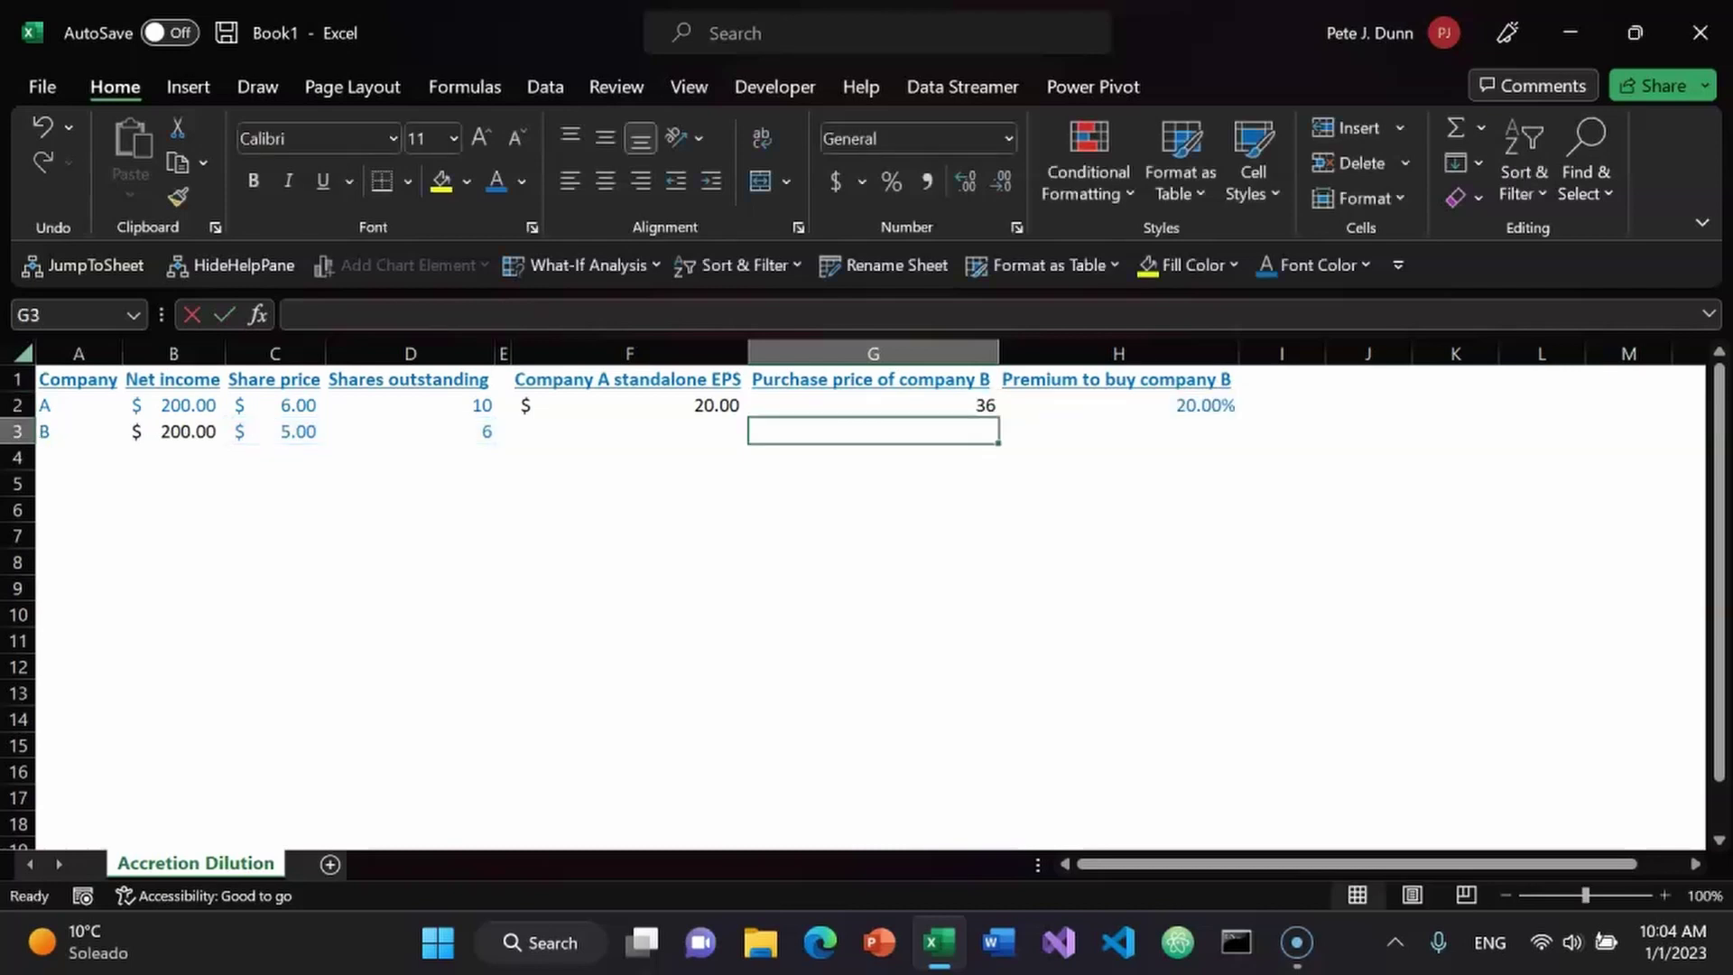
- Format the purchase price in G2 with the Accounting number format
{"action": "key", "text": "Up"}
{"action": "key", "text": "alt+h"}
{"action": "key", "text": "a"}
{"action": "key", "text": "n"}
{"action": "key", "text": "Return"}
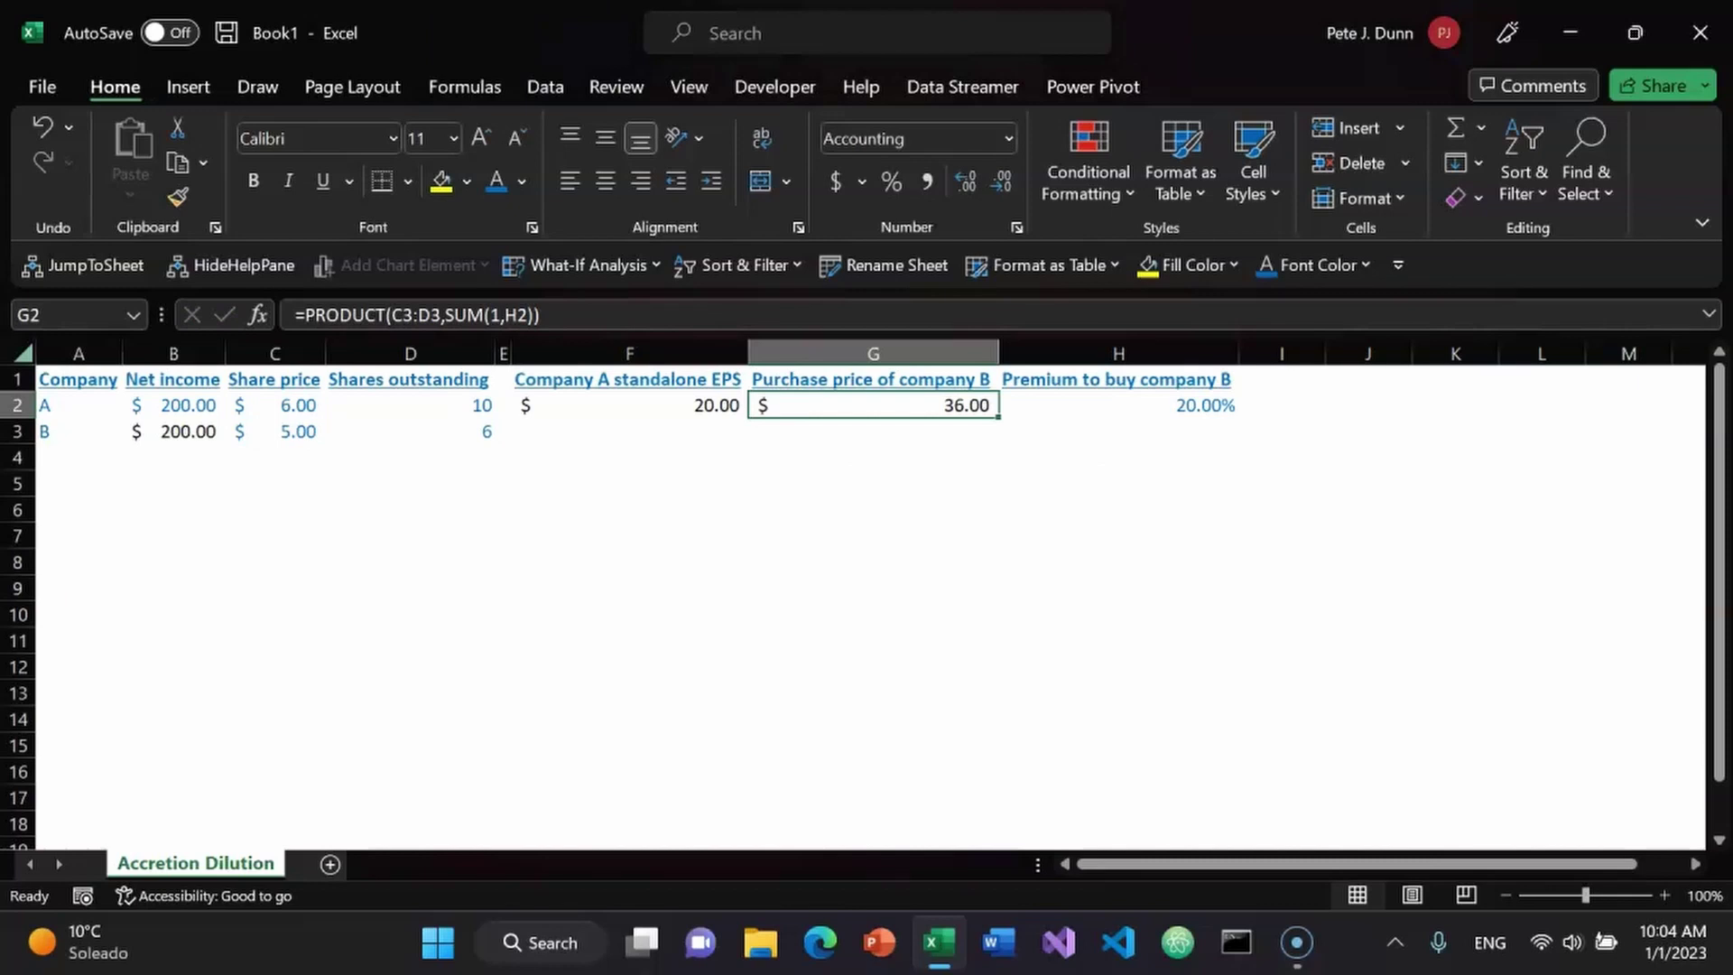
- Enter the header Shares issued by company A in I1
{"action": "key", "text": "Down"}
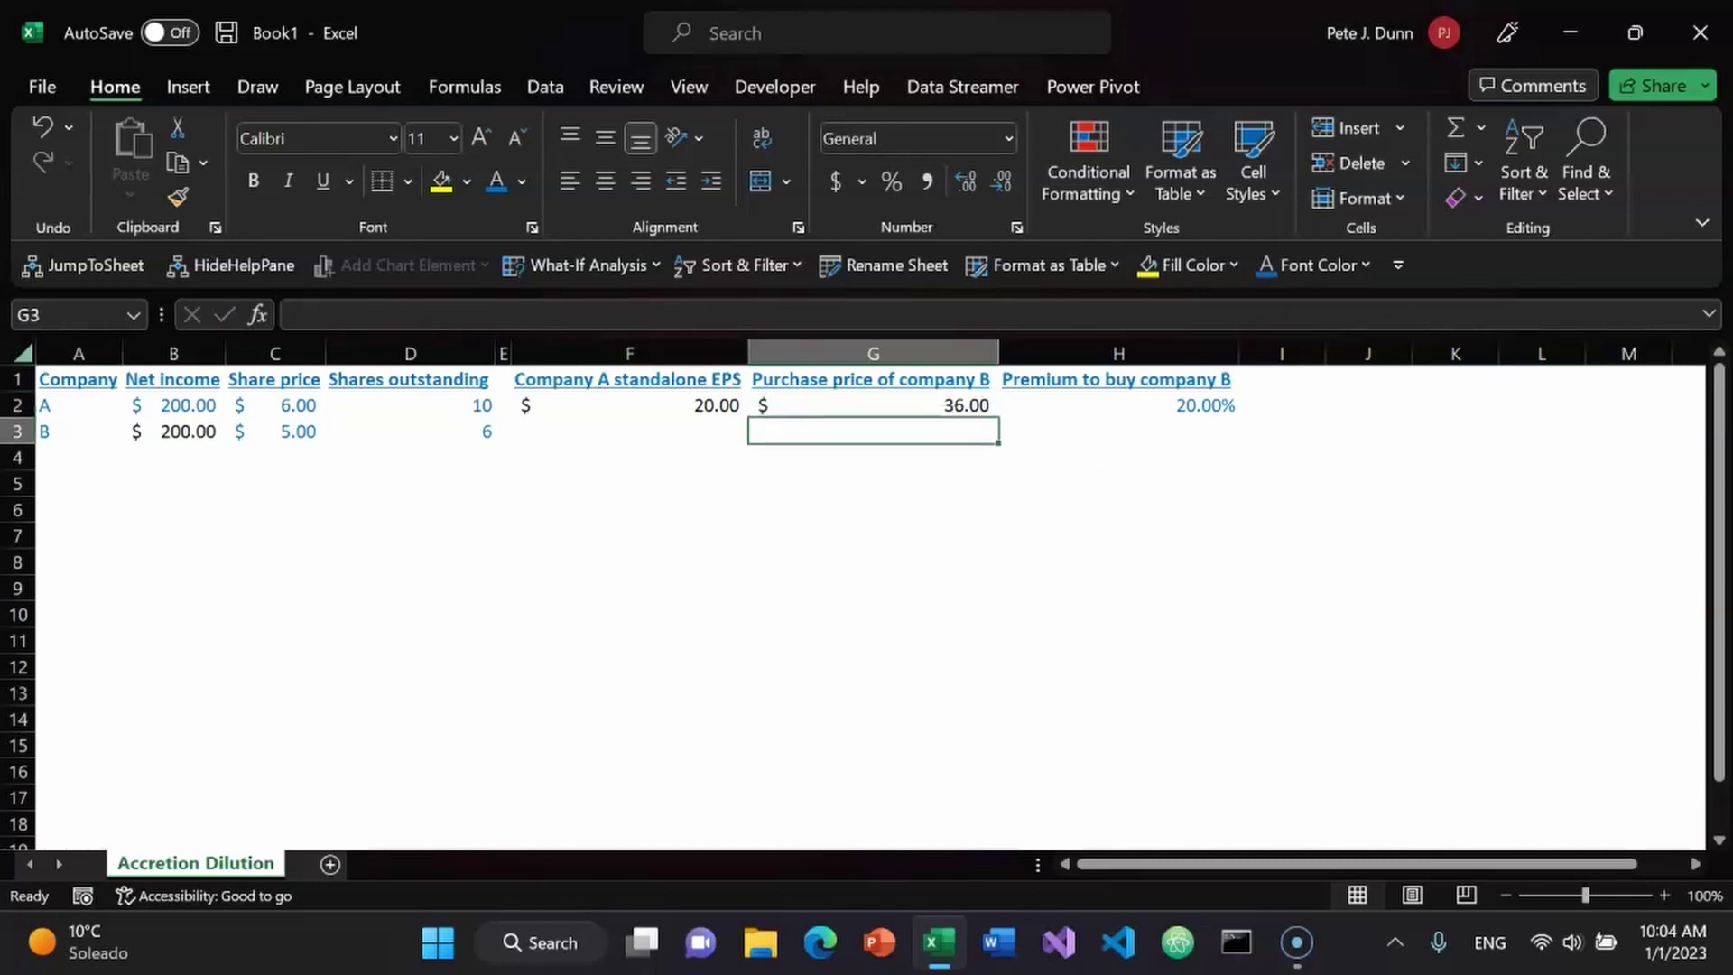
{"action": "key", "text": "Right"}
{"action": "key", "text": "Right"}
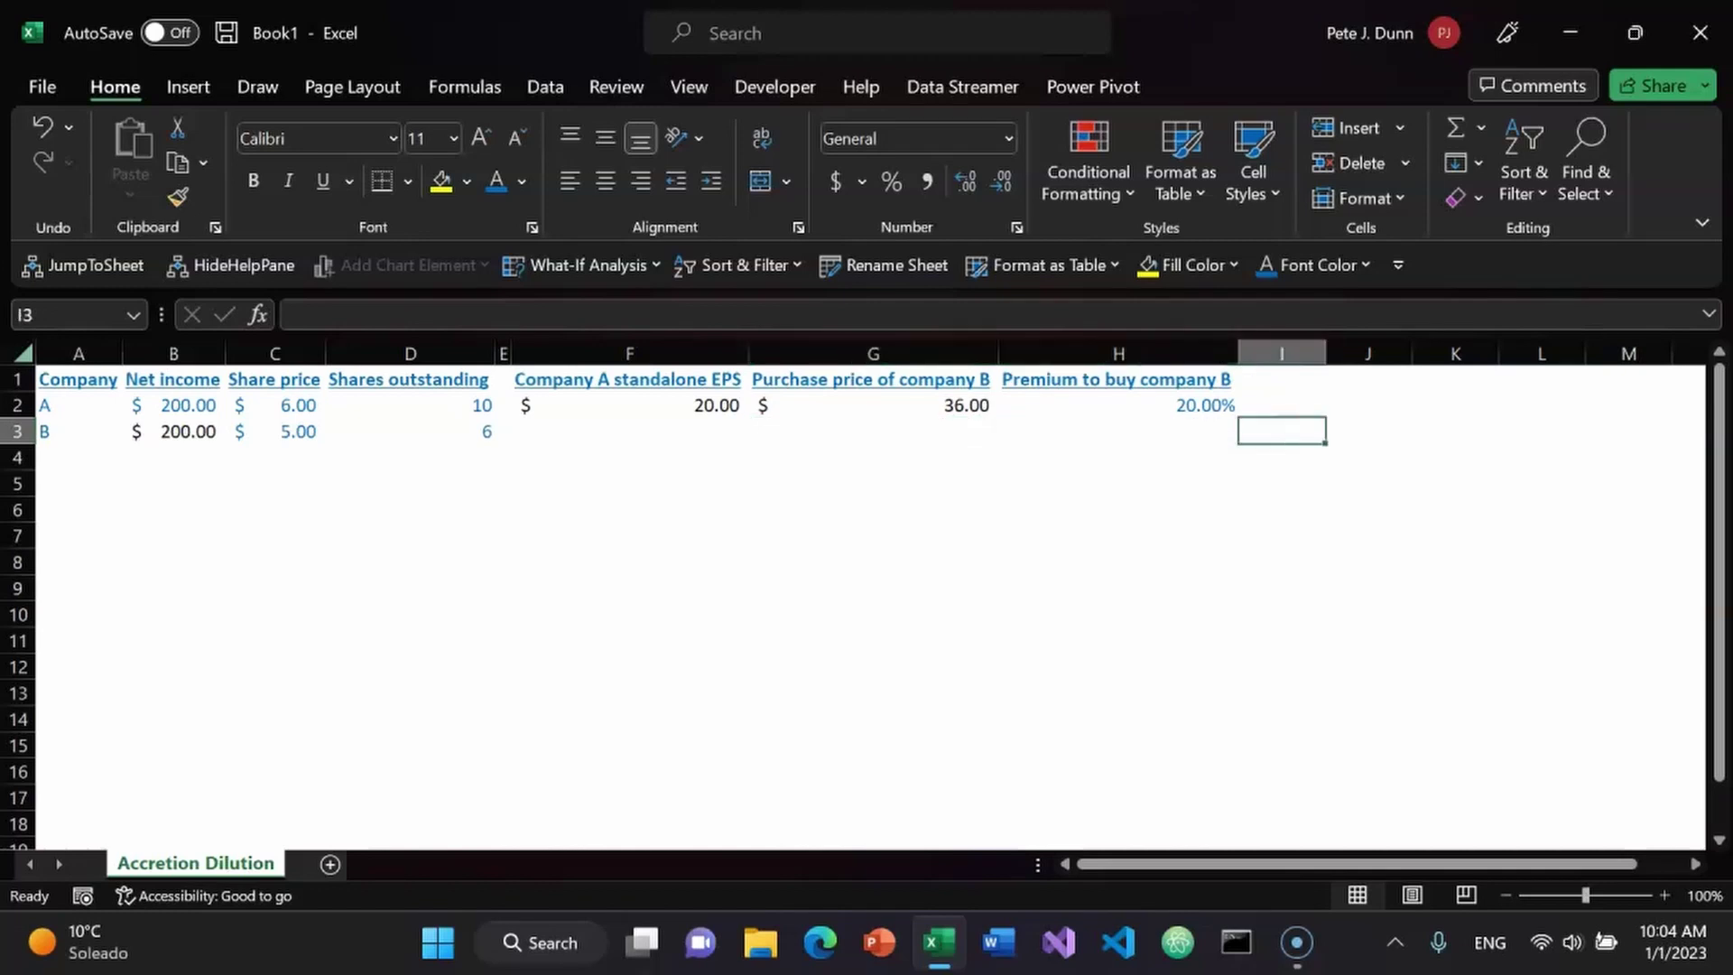
{"action": "key", "text": "Up"}
{"action": "key", "text": "Up"}
{"action": "type", "text": "Sha"}
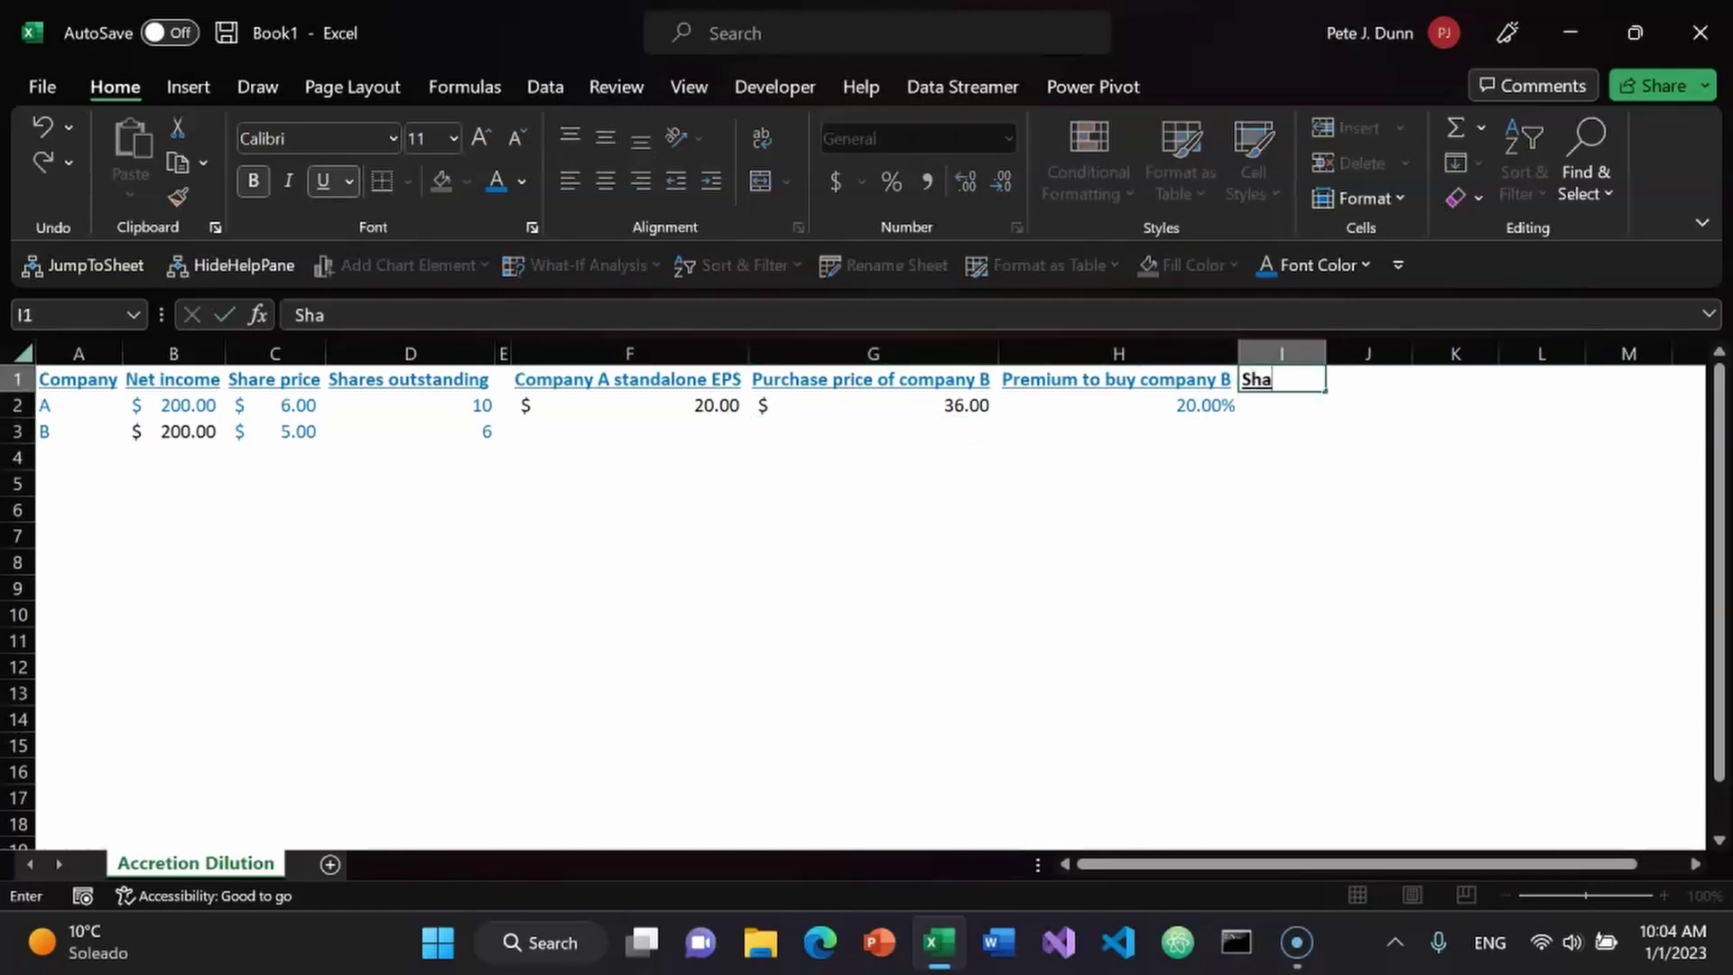
{"action": "type", "text": "res issued by C"}
{"action": "key", "text": "BackSpace"}
{"action": "type", "text": "company A"}
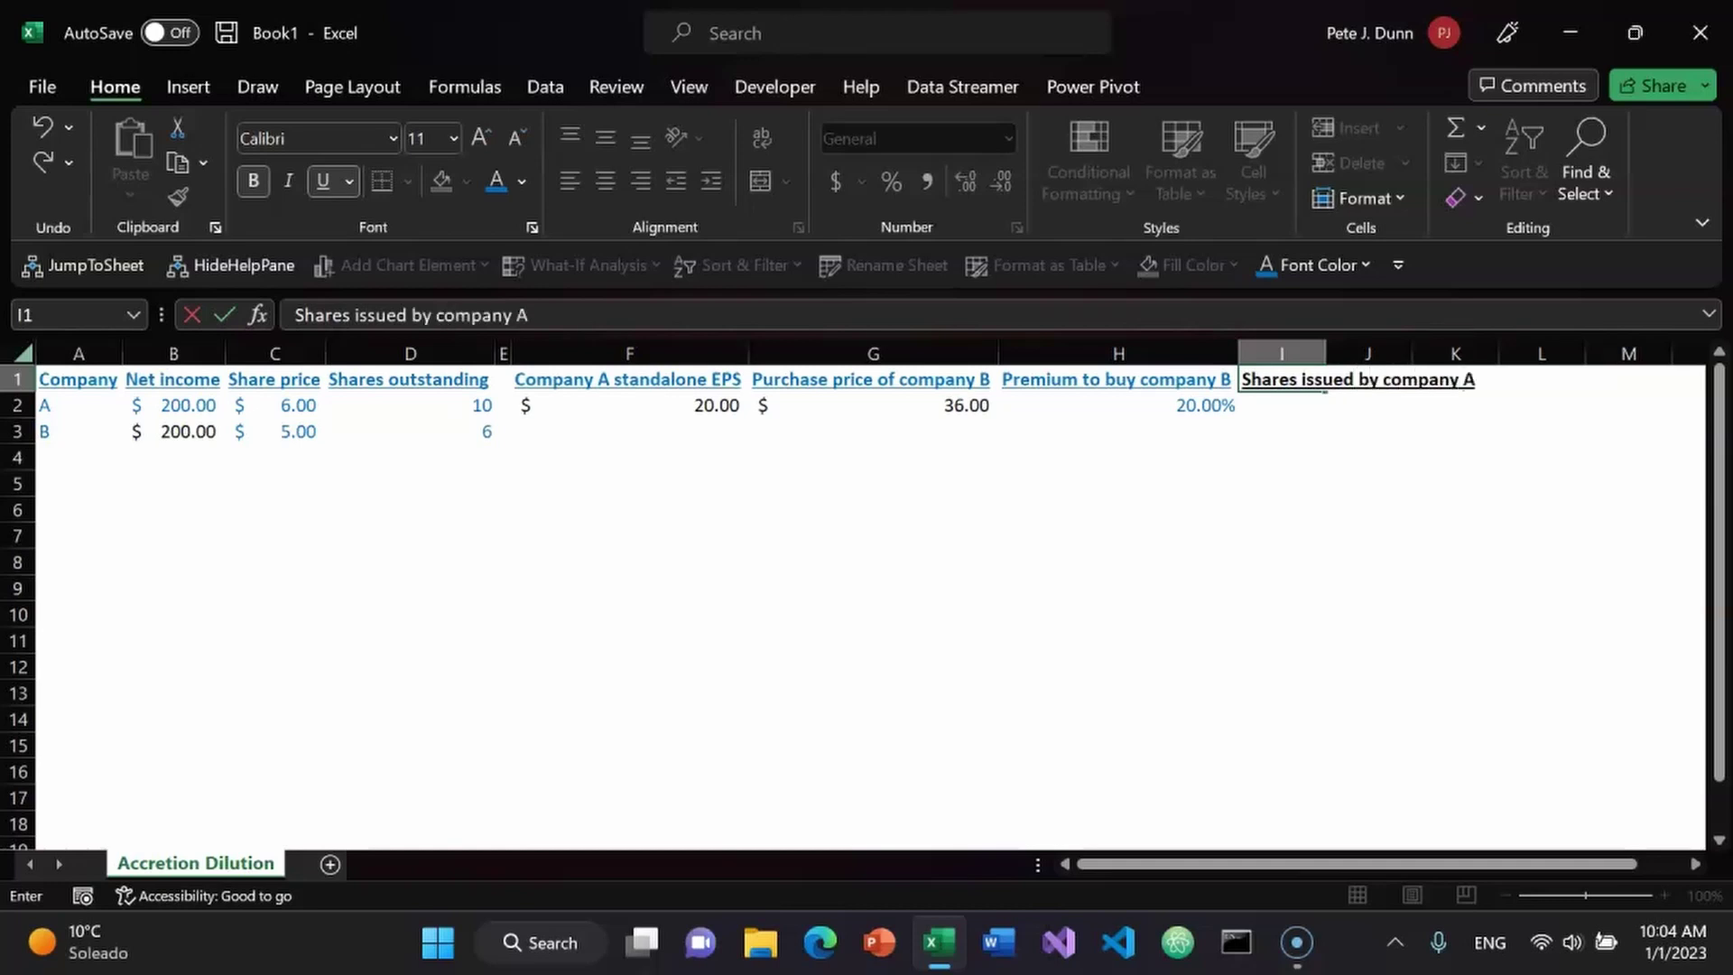
{"action": "key", "text": "Return"}
- Copy only the formatting of the premium header in H1 onto the new header in I1
{"action": "key", "text": "Up"}
{"action": "key", "text": "Left"}
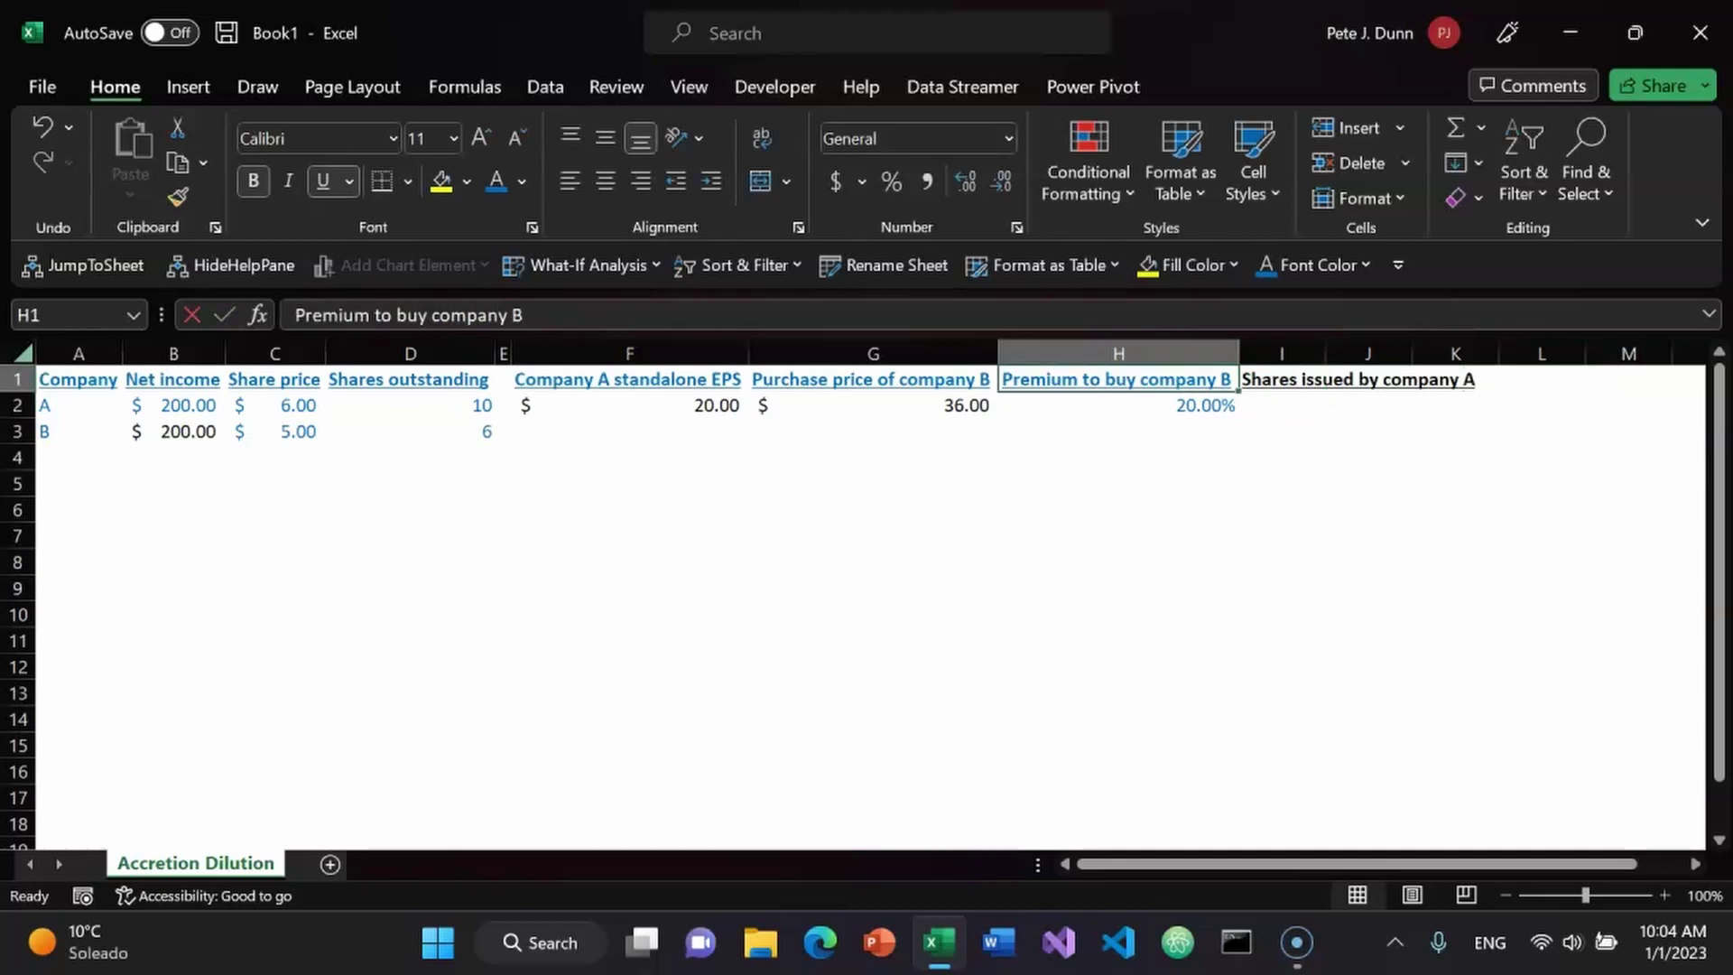
{"action": "key", "text": "ctrl+c"}
{"action": "key", "text": "Right"}
{"action": "key", "text": "ctrl+alt+v"}
{"action": "key", "text": "t"}
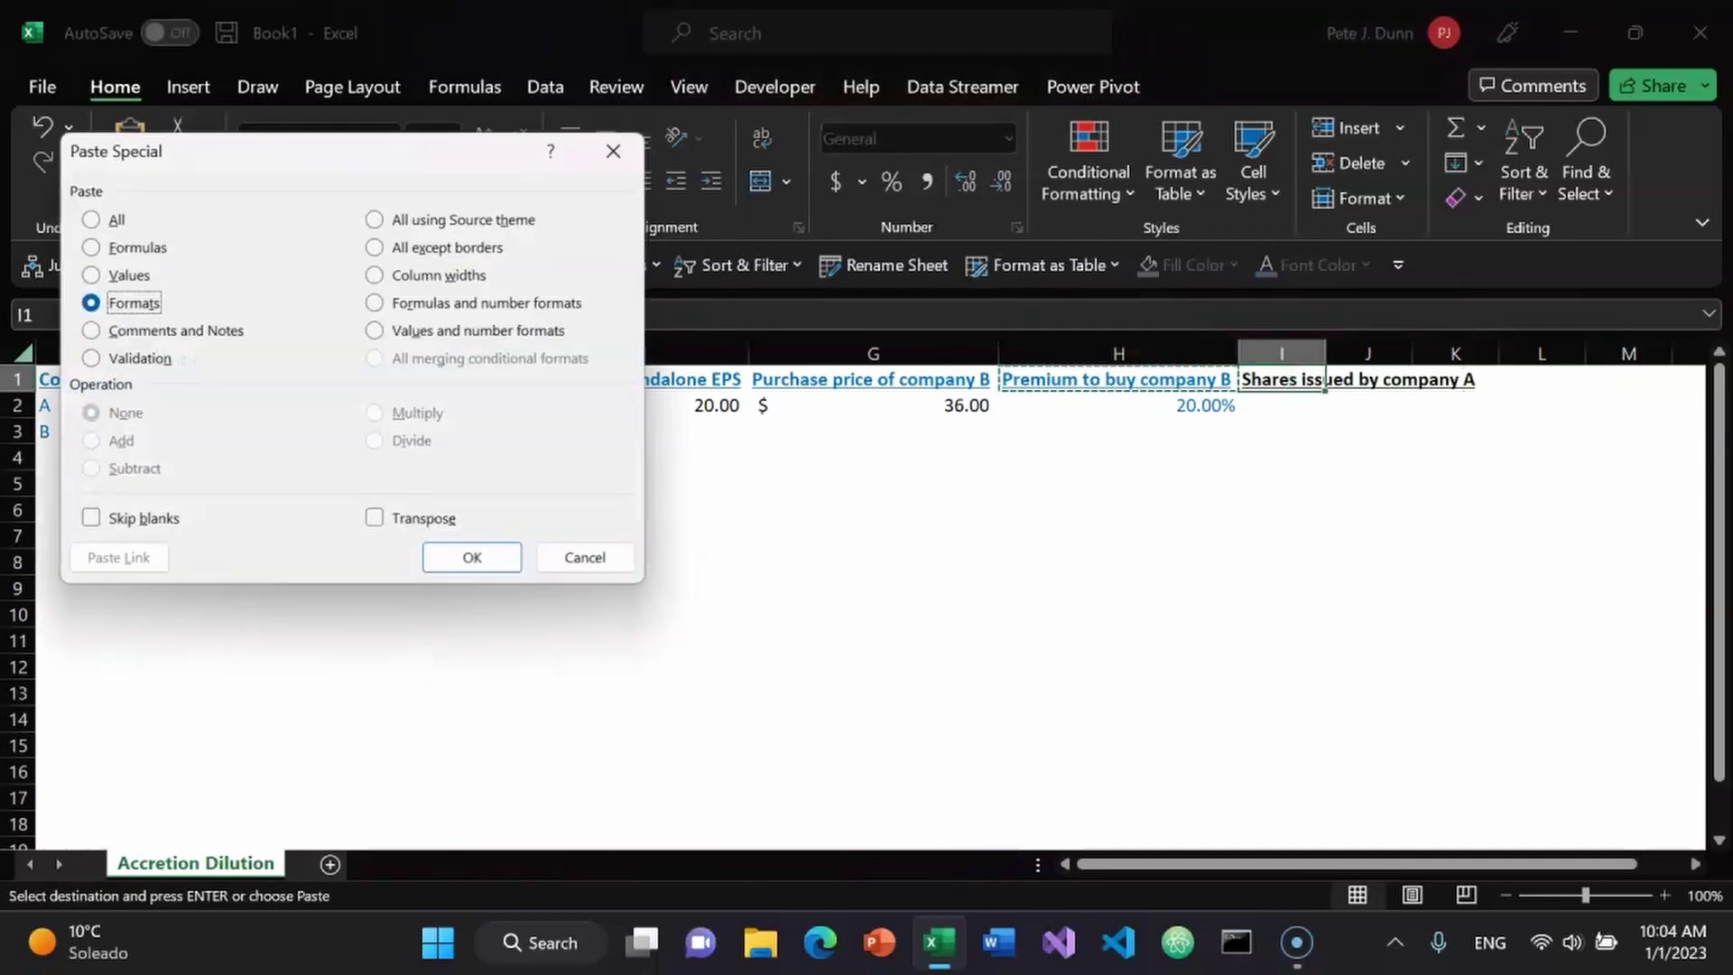
{"action": "key", "text": "Return"}
- Autofit the worksheet columns so the Shares issued by company A header fits in column I, and spell-check the sheet
{"action": "key", "text": "Down"}
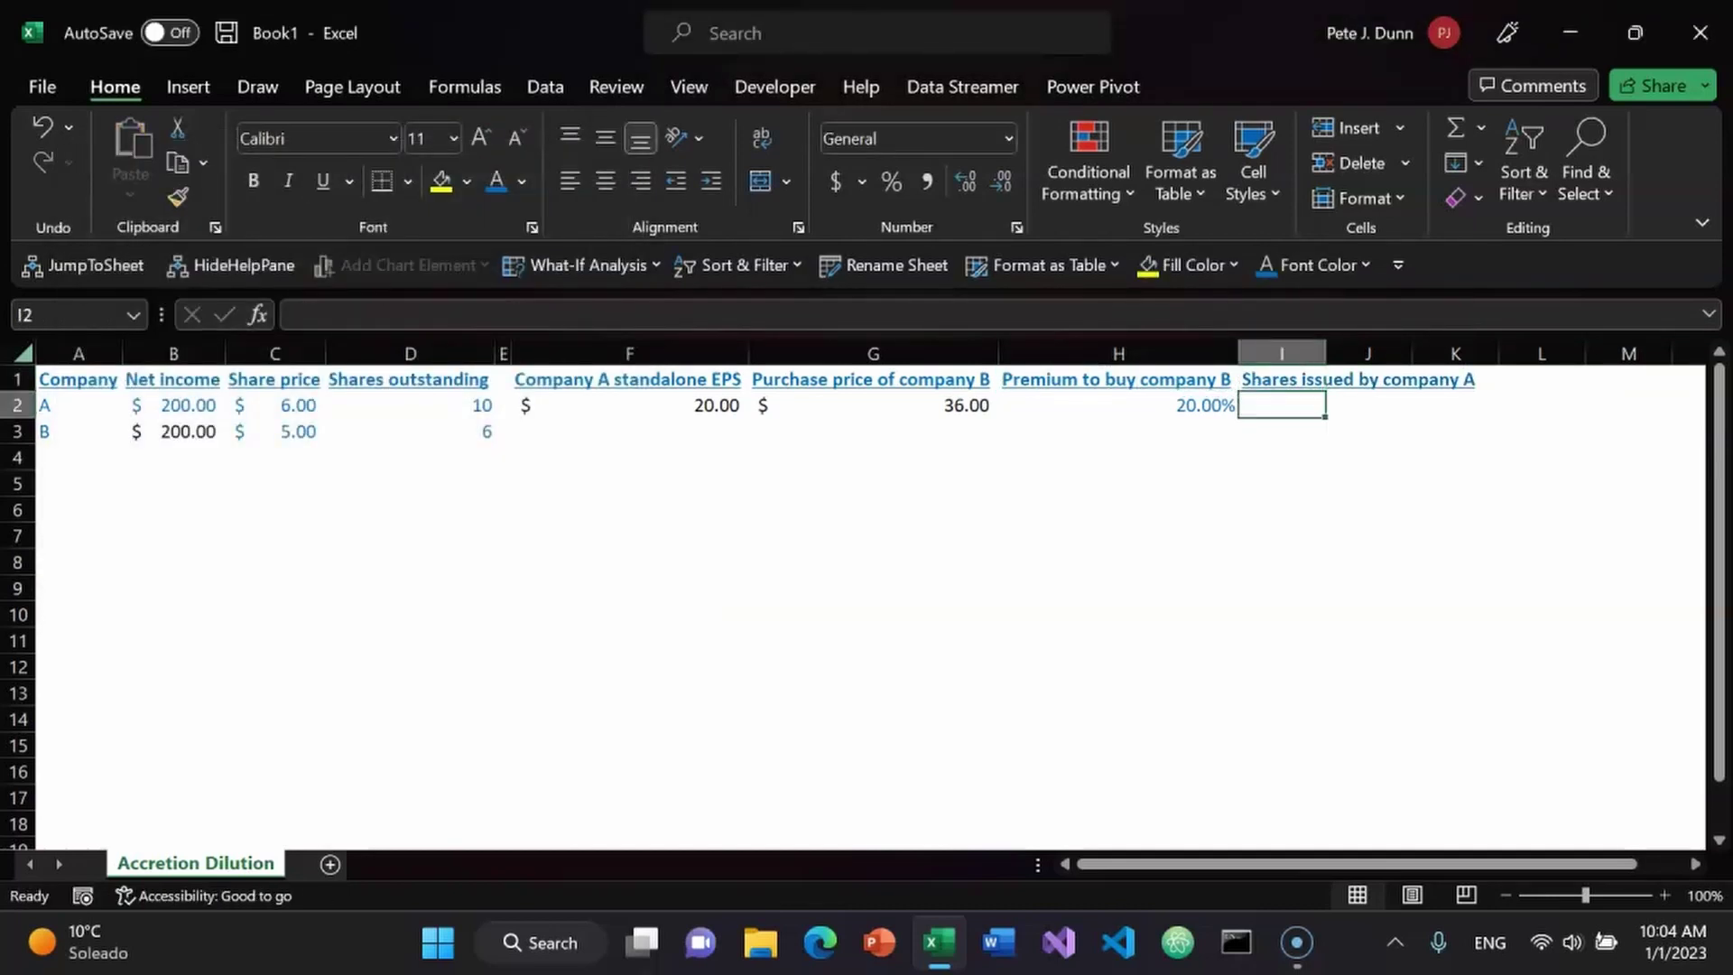
{"action": "key", "text": "ctrl+a"}
{"action": "key", "text": "alt+o"}
{"action": "key", "text": "c"}
{"action": "key", "text": "a"}
{"action": "key", "text": "Down"}
{"action": "key", "text": "Up"}
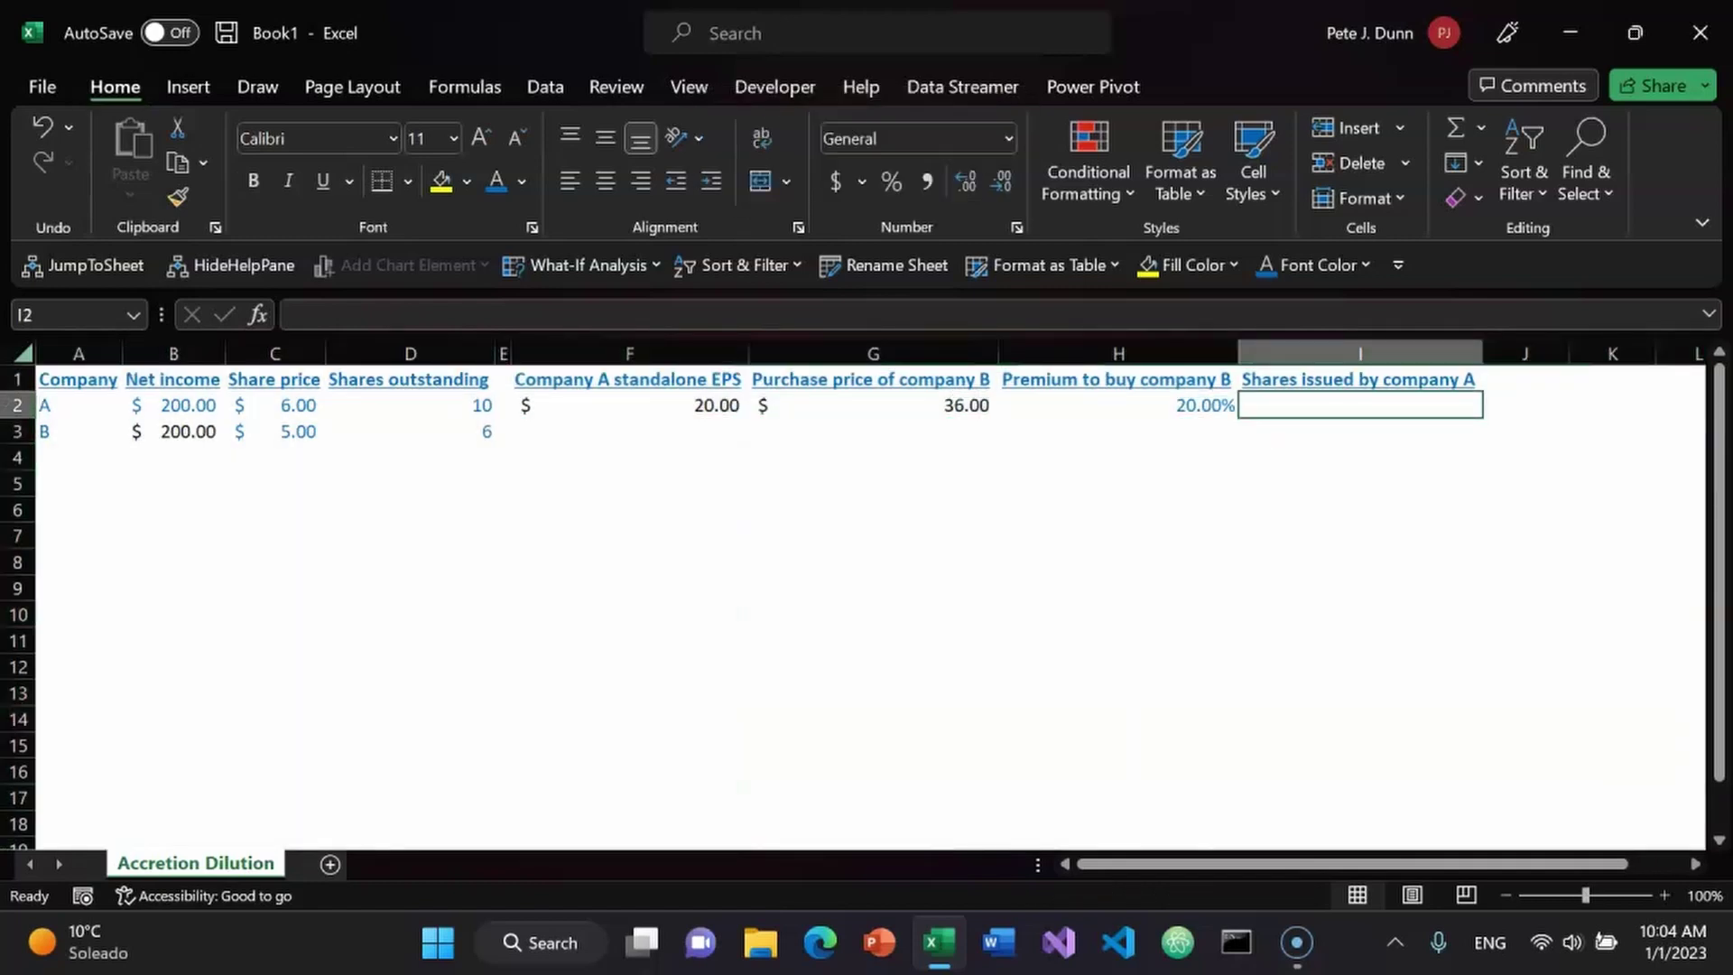
{"action": "key", "text": "F7"}
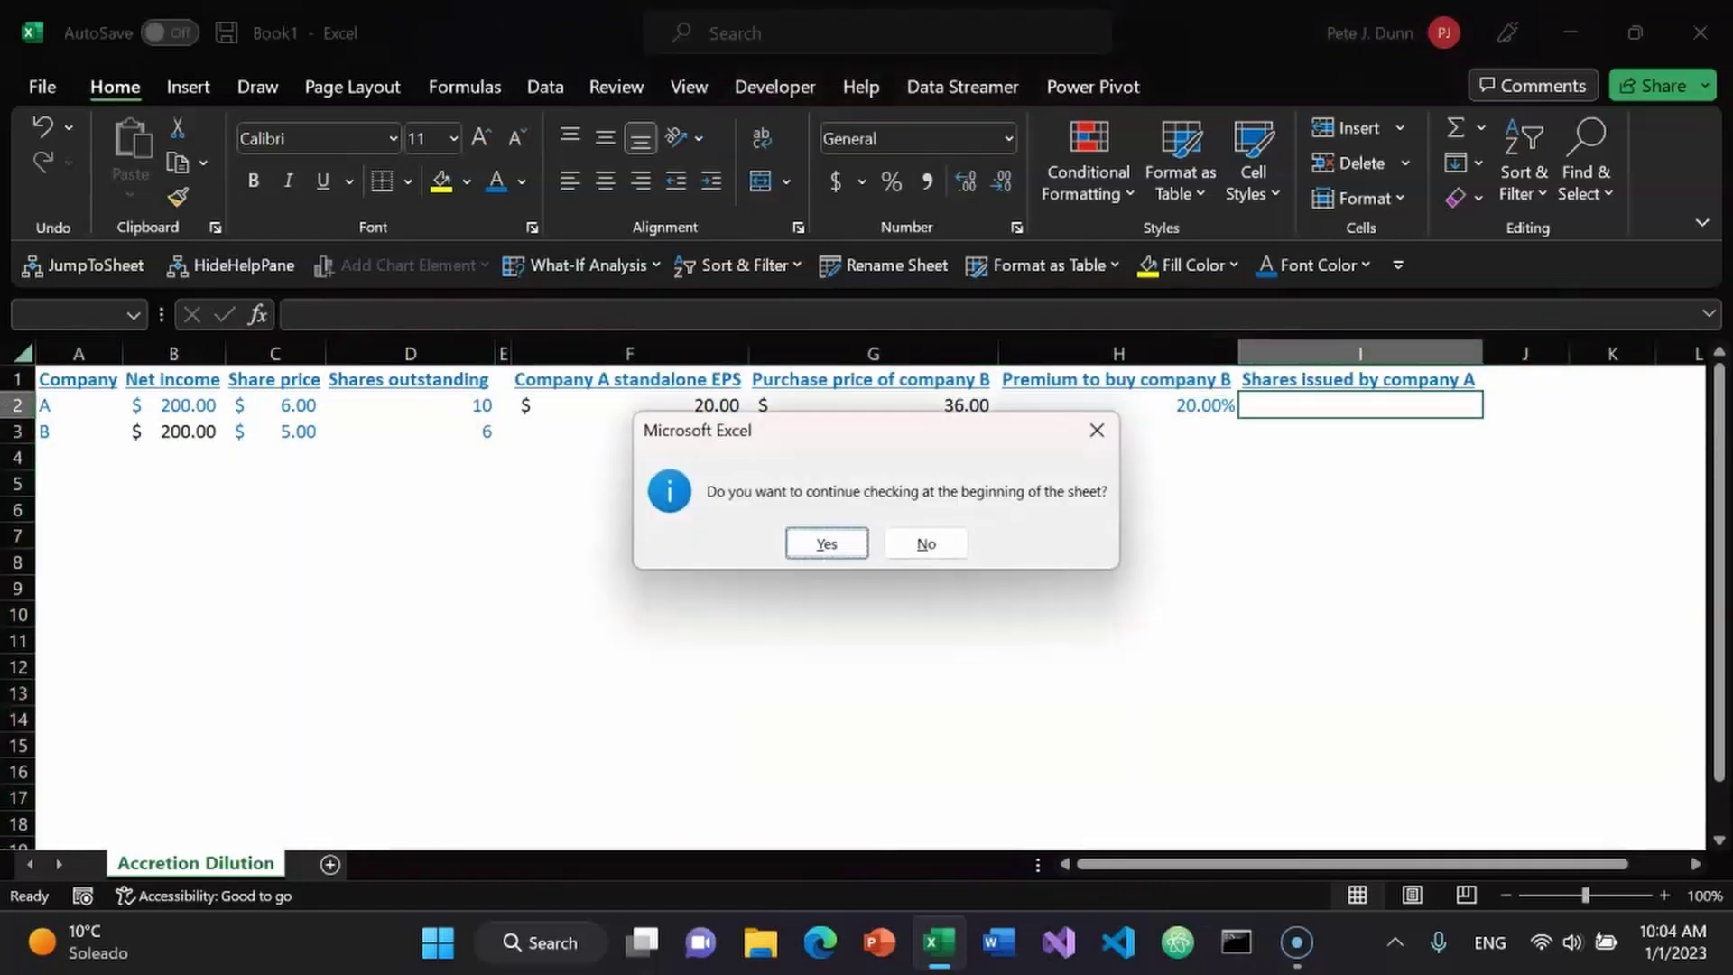
{"action": "key", "text": "Escape"}
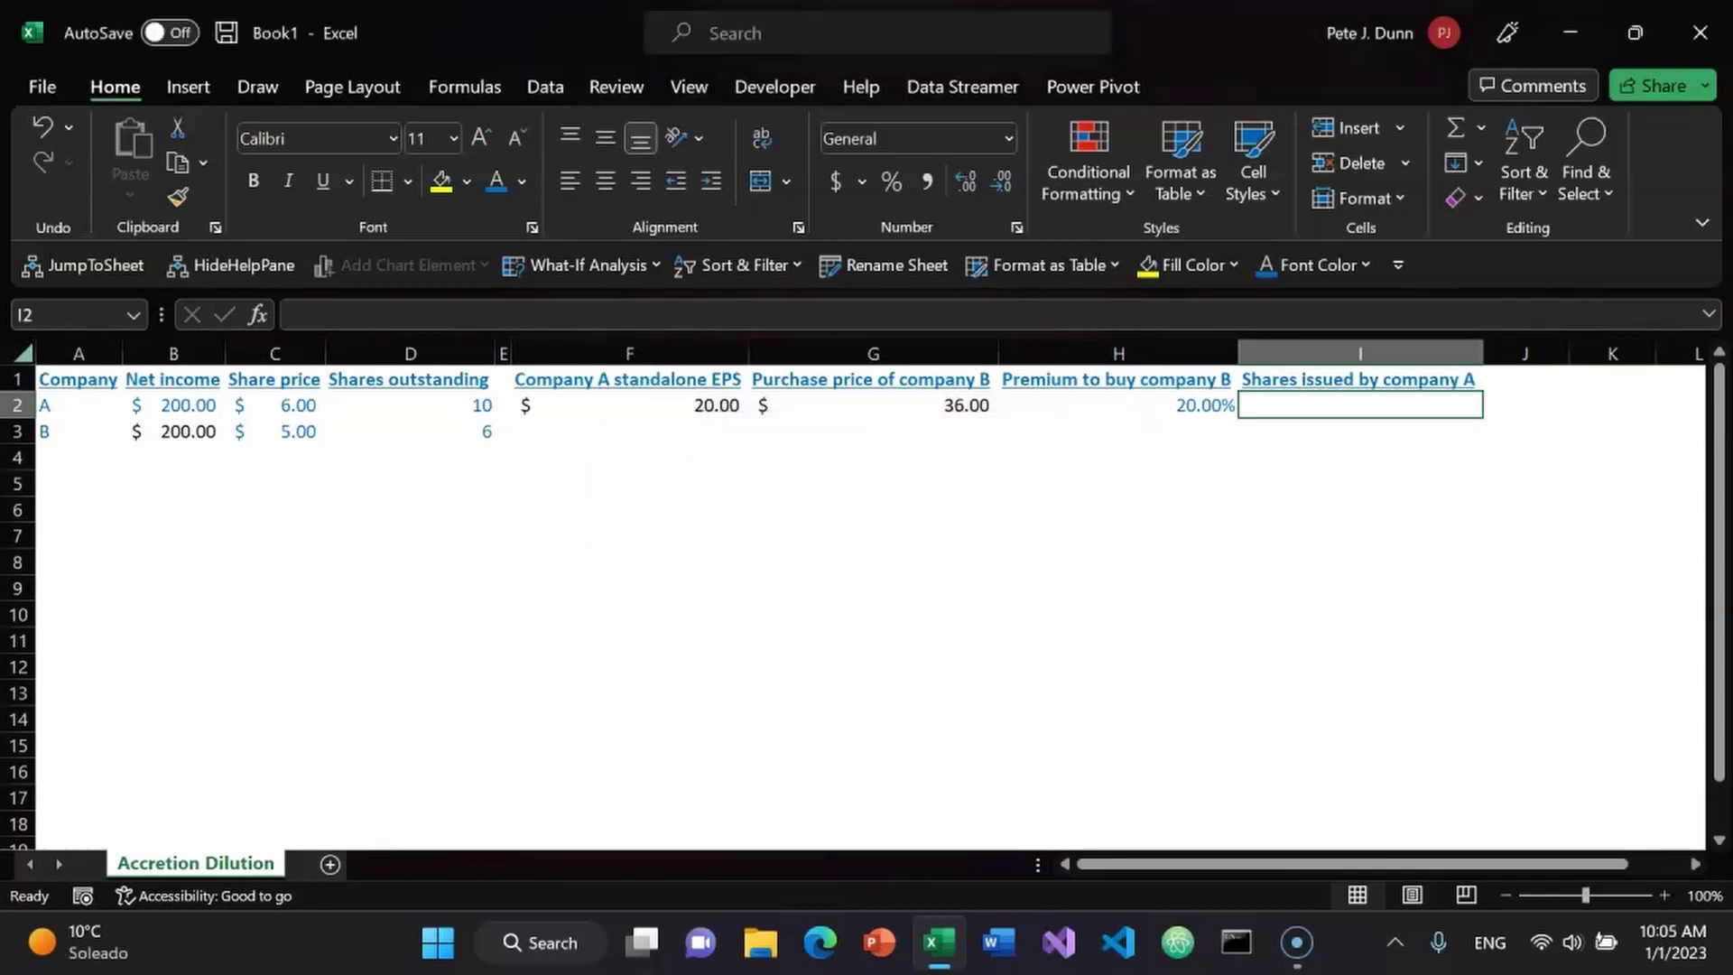
{"action": "key", "text": "F7"}
{"action": "key", "text": "Return"}
{"action": "key", "text": "Return"}
- Calculate the shares issued by company A in I2 with the formula =G2/C2
{"action": "type", "text": "="}
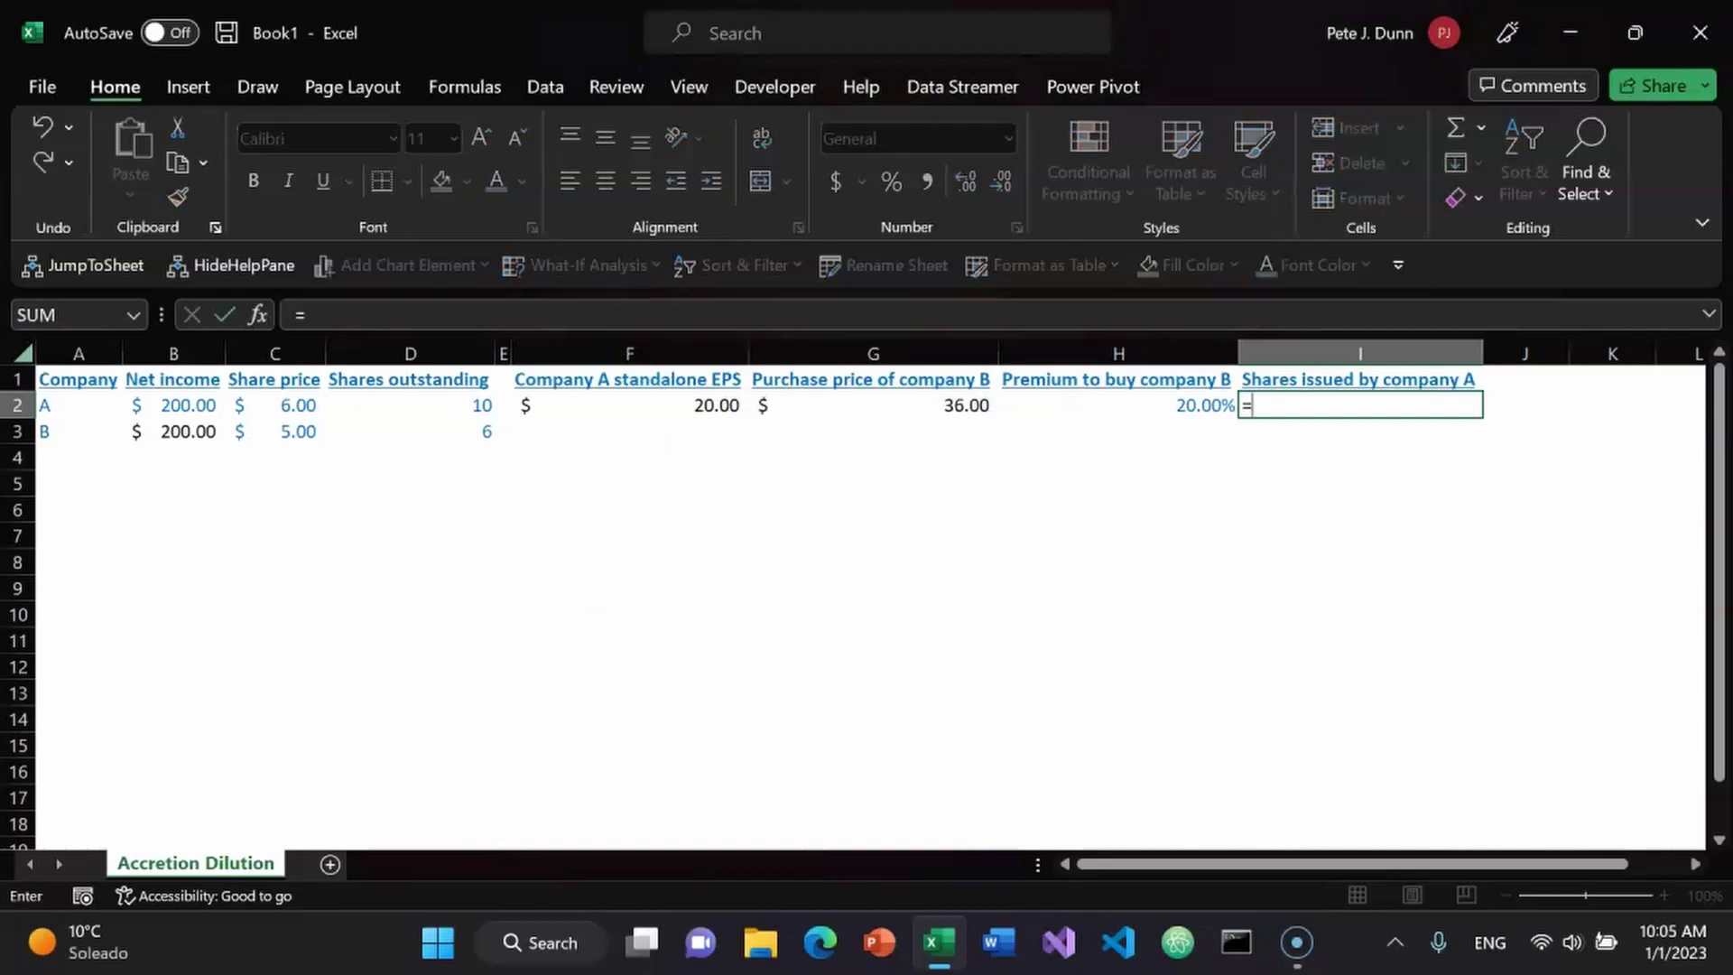
{"action": "key", "text": "Left"}
{"action": "key", "text": "Left"}
{"action": "type", "text": "/"}
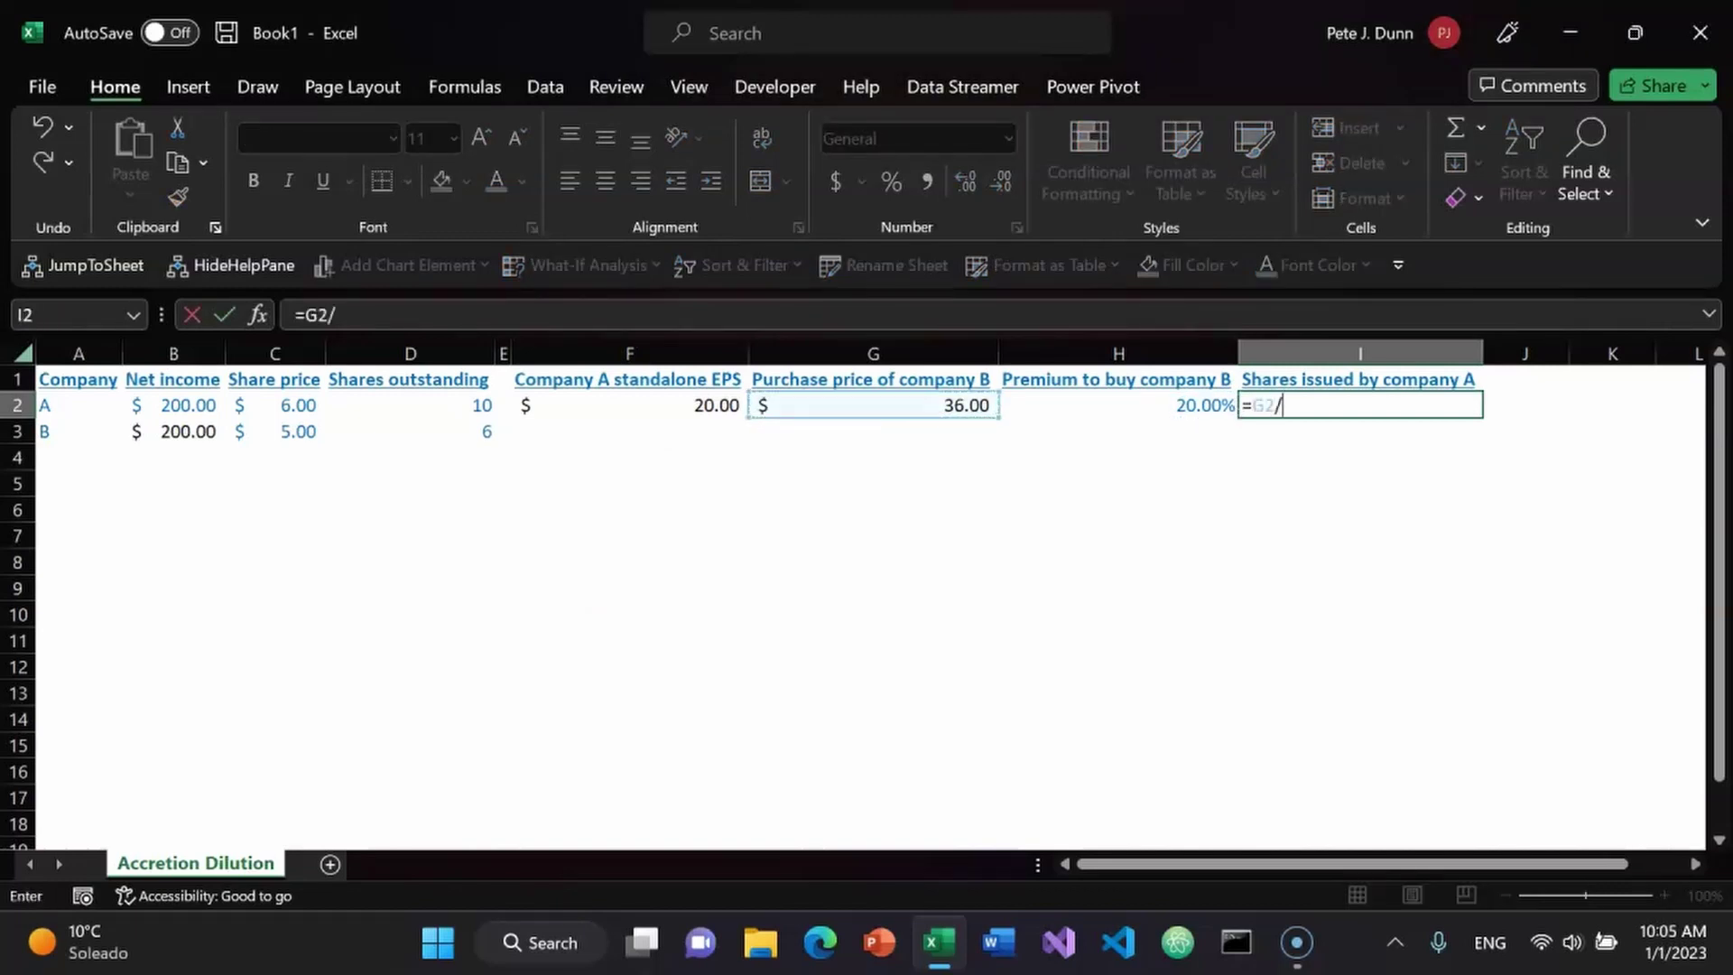
{"action": "key", "text": "Left"}
{"action": "key", "text": "Left"}
{"action": "key", "text": "Left"}
{"action": "key", "text": "Left"}
{"action": "key", "text": "Left"}
{"action": "key", "text": "Left"}
{"action": "key", "text": "Return"}
{"action": "key", "text": "Up"}
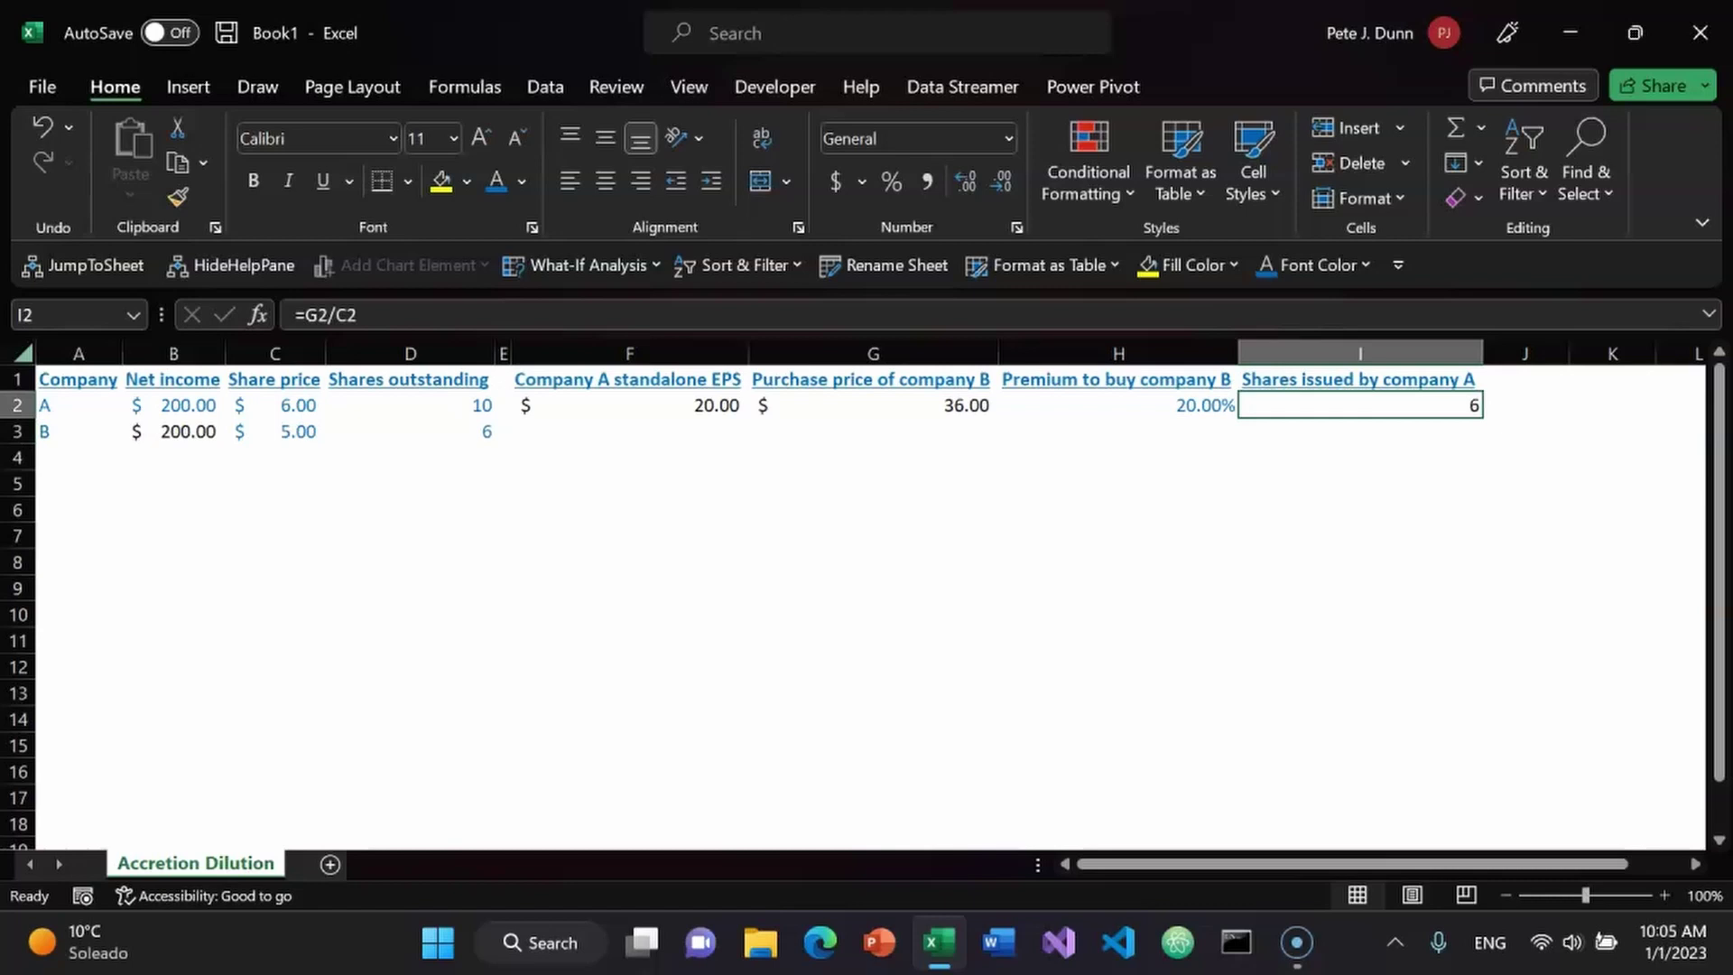
- Enter the row label Pro-forma in A4, below company B
{"action": "key", "text": "Down"}
{"action": "key", "text": "Left"}
{"action": "key", "text": "Left"}
{"action": "key", "text": "Left"}
{"action": "key", "text": "Left"}
{"action": "key", "text": "Left"}
{"action": "key", "text": "Left"}
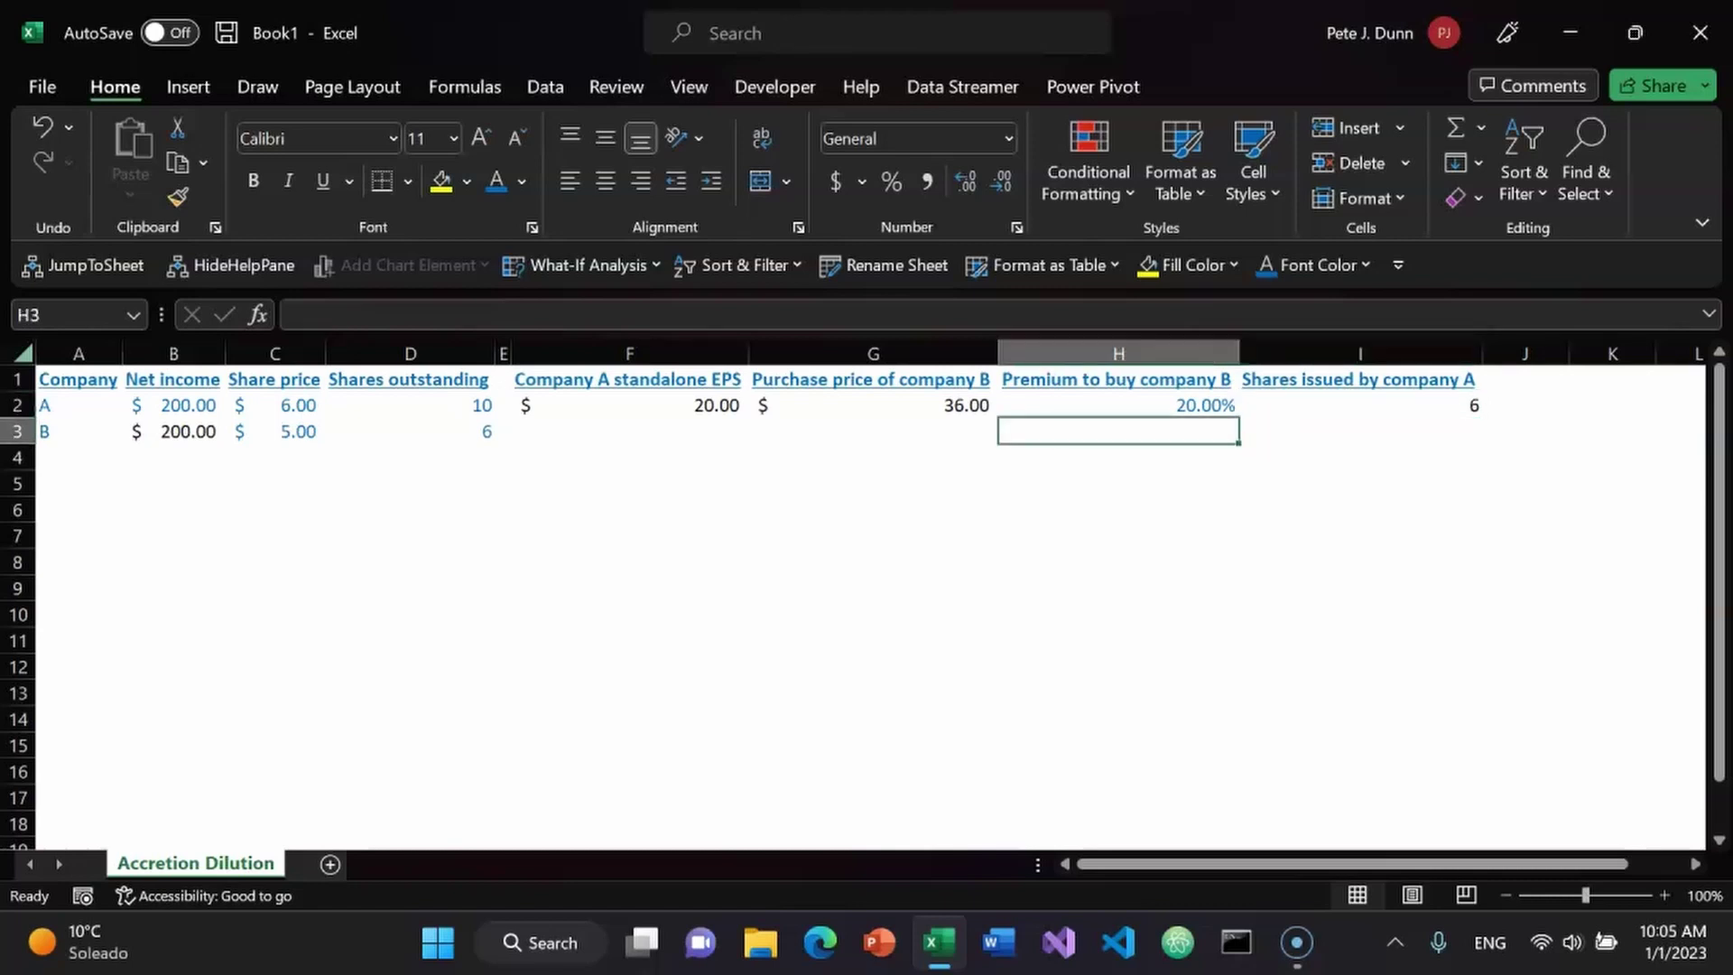
{"action": "key", "text": "Down"}
{"action": "key", "text": "Left"}
{"action": "key", "text": "Left"}
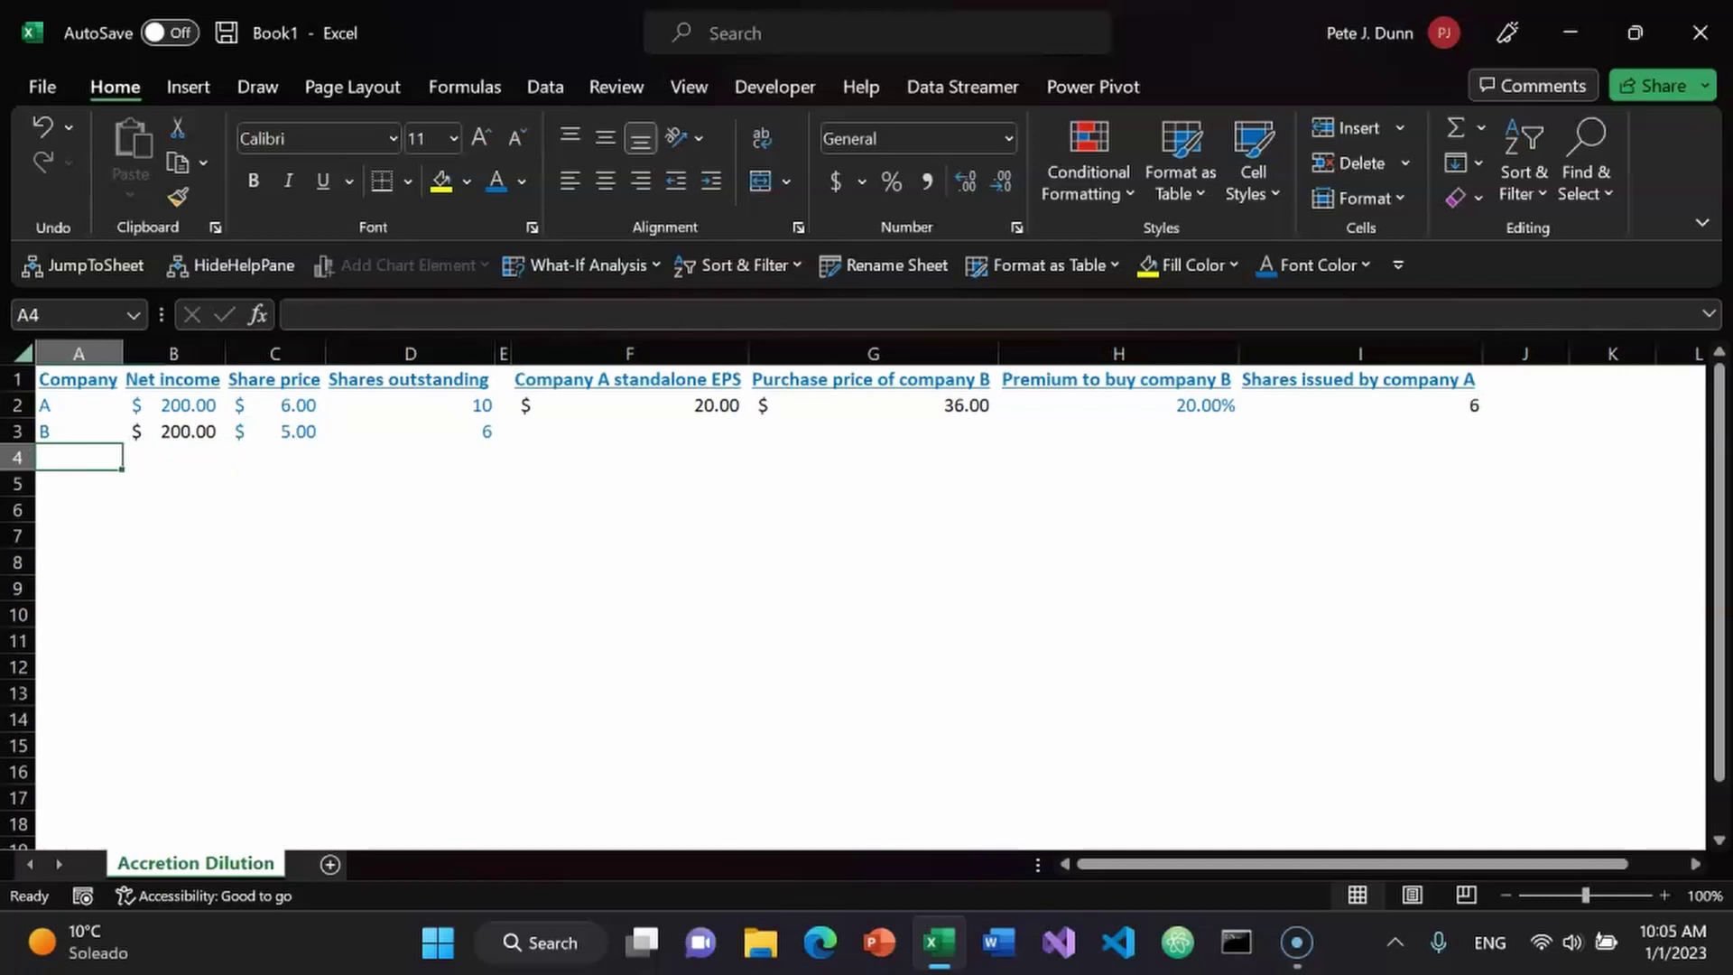
{"action": "type", "text": "Pro"}
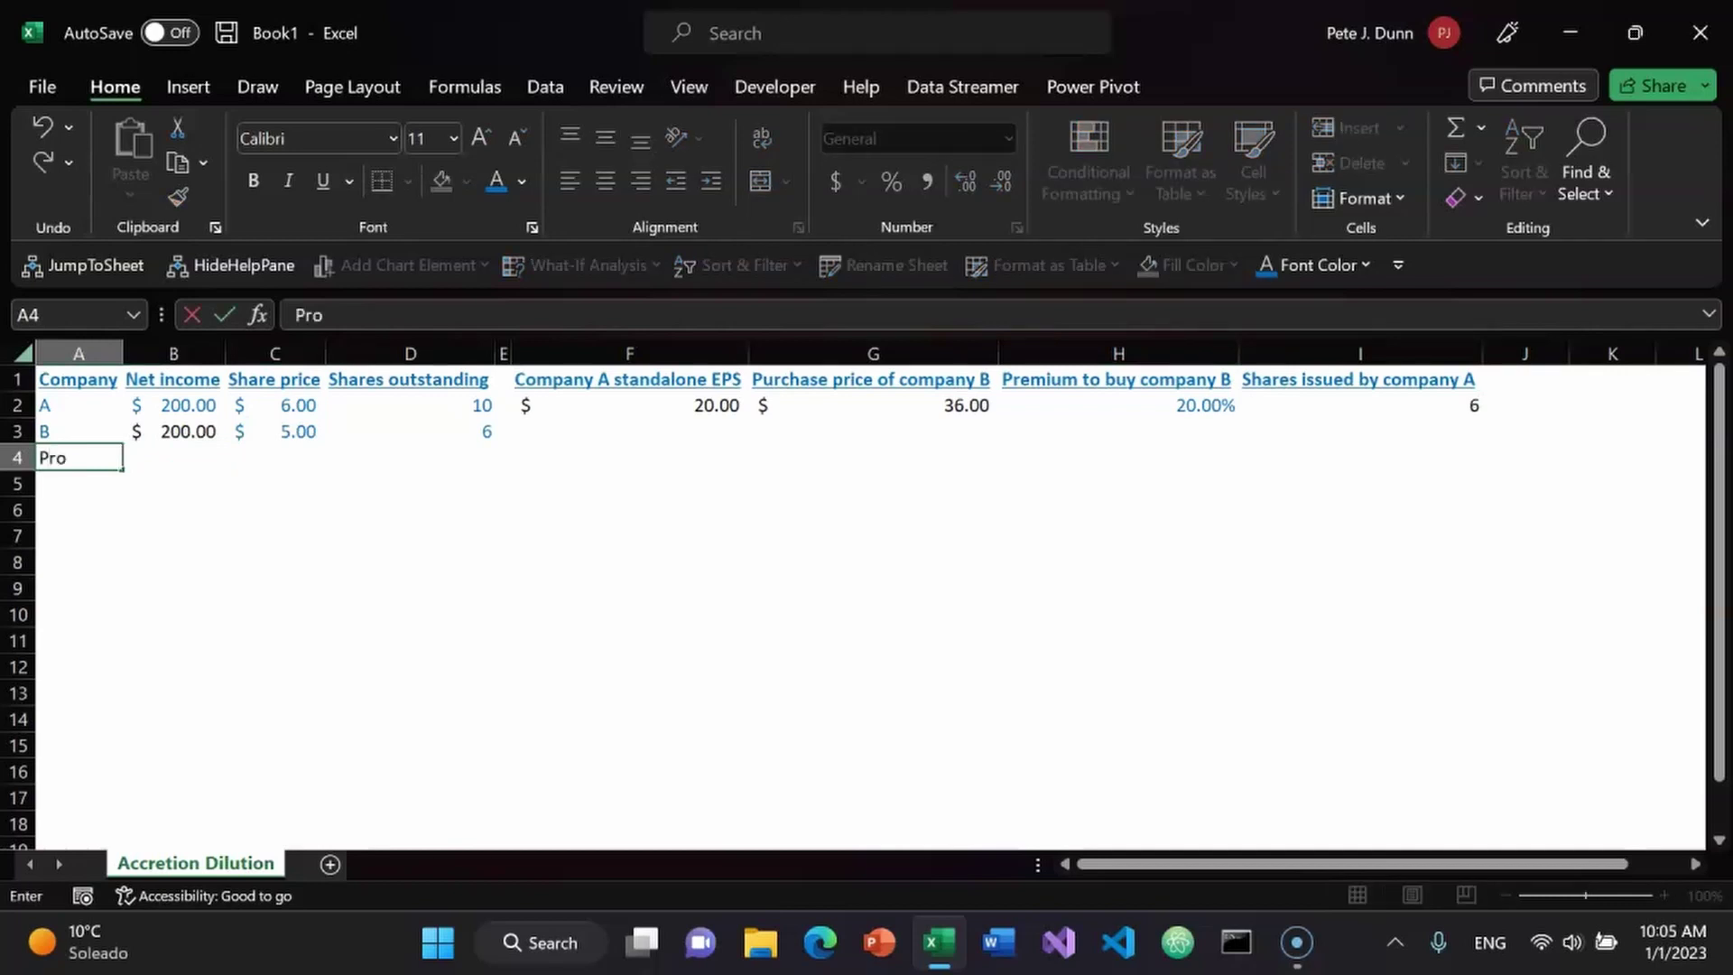
{"action": "type", "text": "0froma"}
{"action": "key", "text": "BackSpace"}
{"action": "key", "text": "BackSpace"}
{"action": "key", "text": "BackSpace"}
{"action": "key", "text": "BackSpace"}
{"action": "key", "text": "BackSpace"}
{"action": "key", "text": "BackSpace"}
{"action": "type", "text": "-forma"}
{"action": "key", "text": "BackSpace"}
{"action": "key", "text": "BackSpace"}
{"action": "key", "text": "BackSpace"}
{"action": "key", "text": "BackSpace"}
{"action": "type", "text": "orma"}
{"action": "key", "text": "Return"}
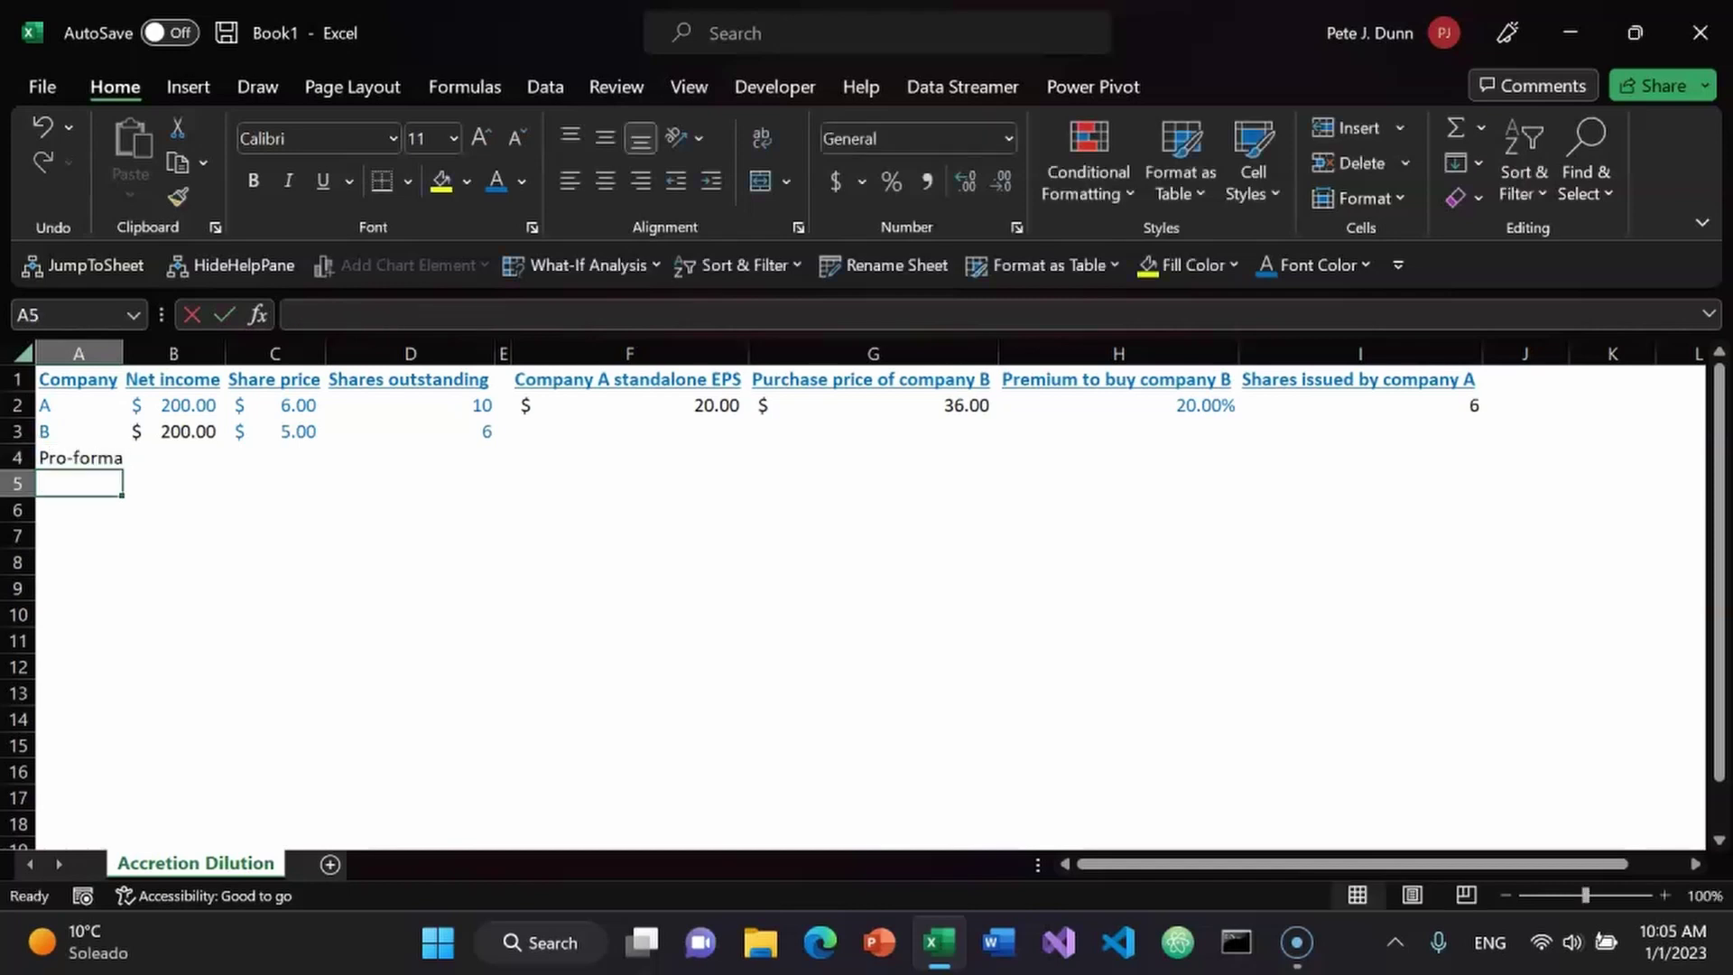
- Copy only the formatting of the company B label in A3 onto the Pro-forma label in A4
{"action": "key", "text": "Up"}
{"action": "key", "text": "Up"}
{"action": "key", "text": "ctrl+c"}
{"action": "key", "text": "Down"}
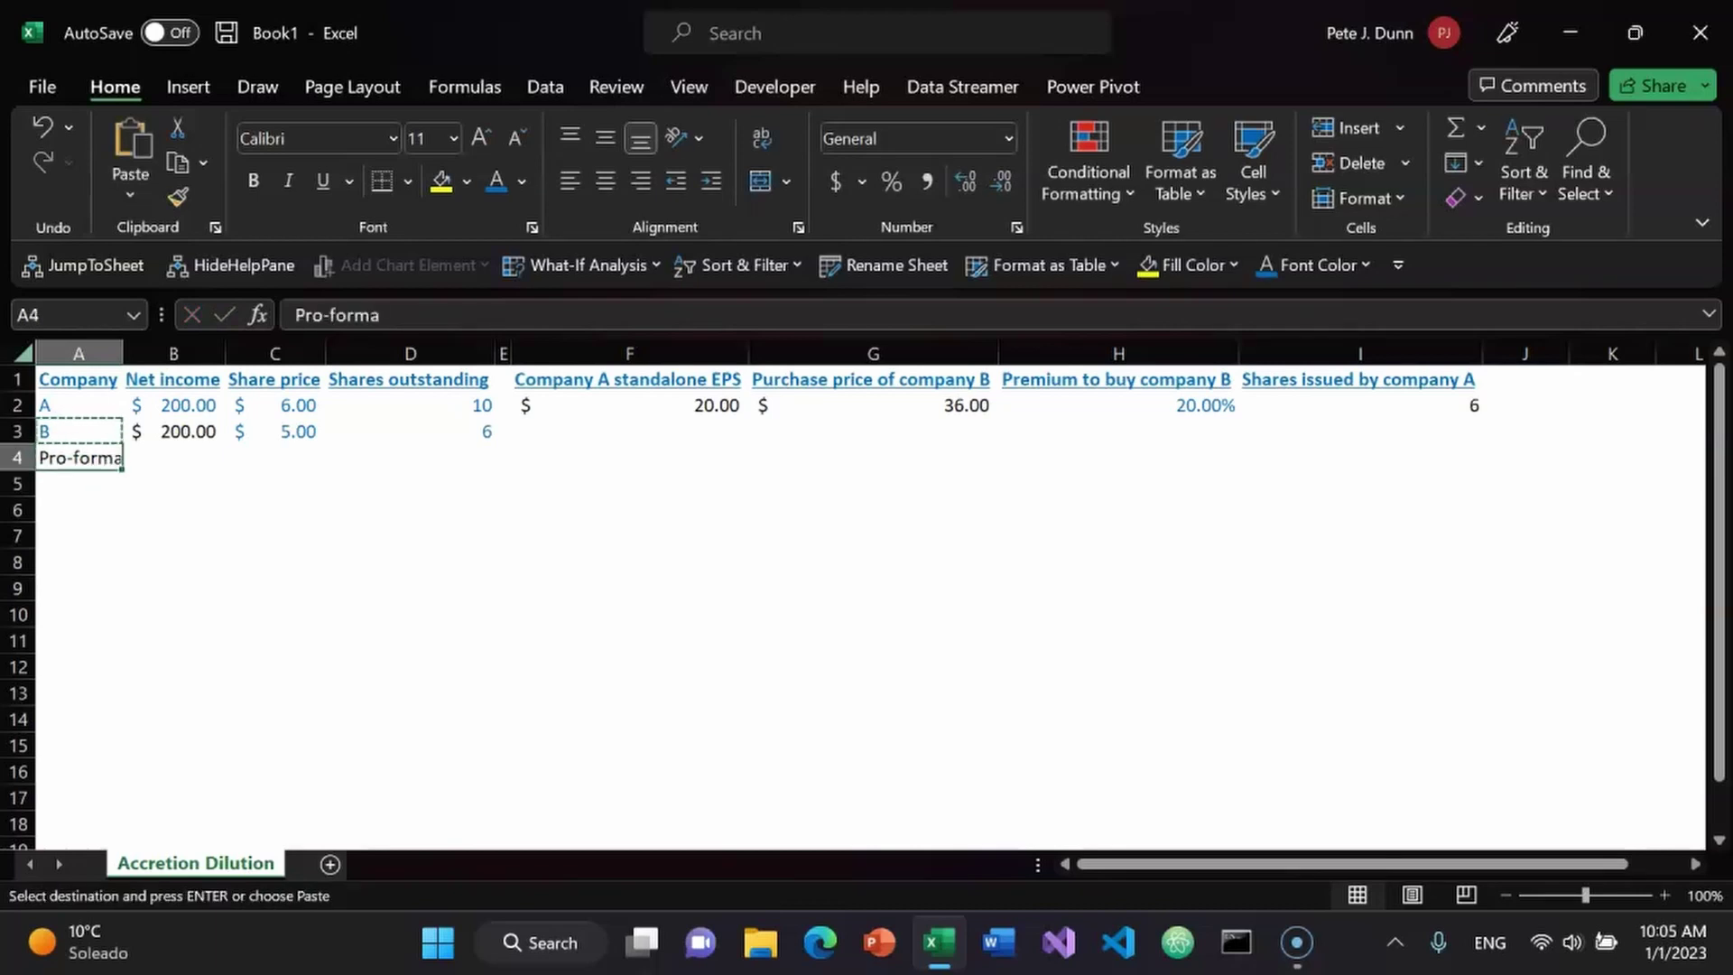
{"action": "key", "text": "ctrl+alt+v"}
{"action": "key", "text": "t"}
{"action": "key", "text": "Return"}
{"action": "key", "text": "Escape"}
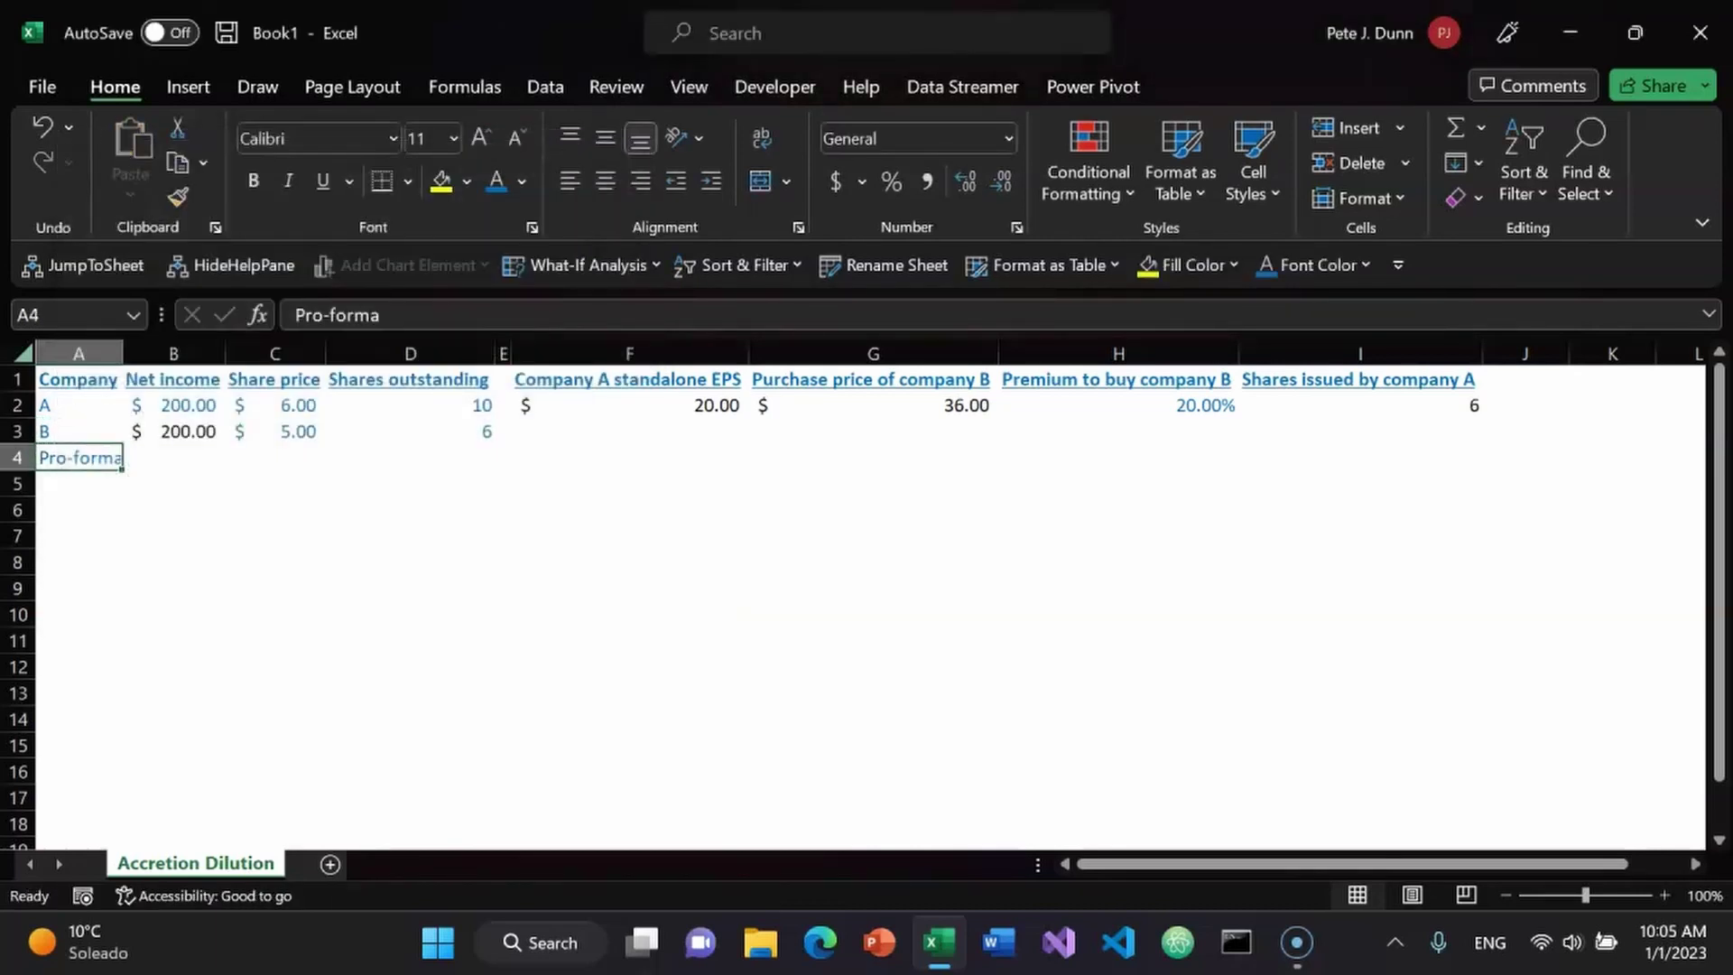
- Autofit the worksheet columns so the Pro-forma label fits in column A
{"action": "key", "text": "Right"}
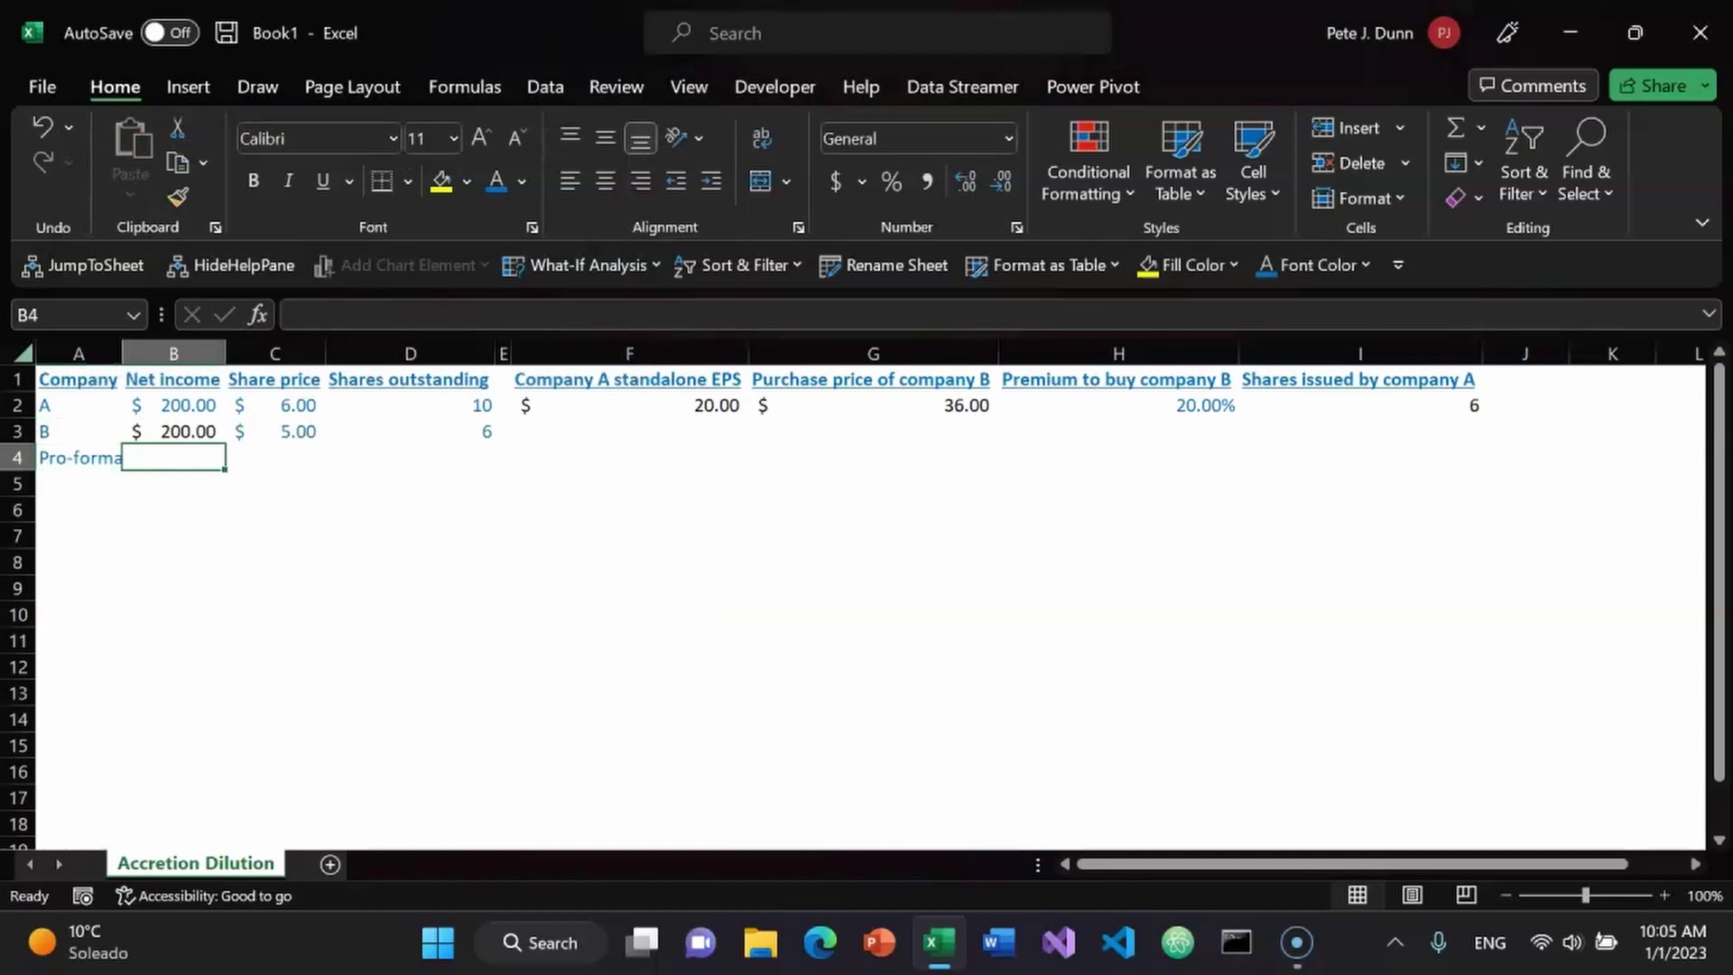
{"action": "key", "text": "ctrl+a"}
{"action": "key", "text": "alt+o"}
{"action": "key", "text": "c"}
{"action": "key", "text": "a"}
{"action": "key", "text": "Down"}
{"action": "key", "text": "Up"}
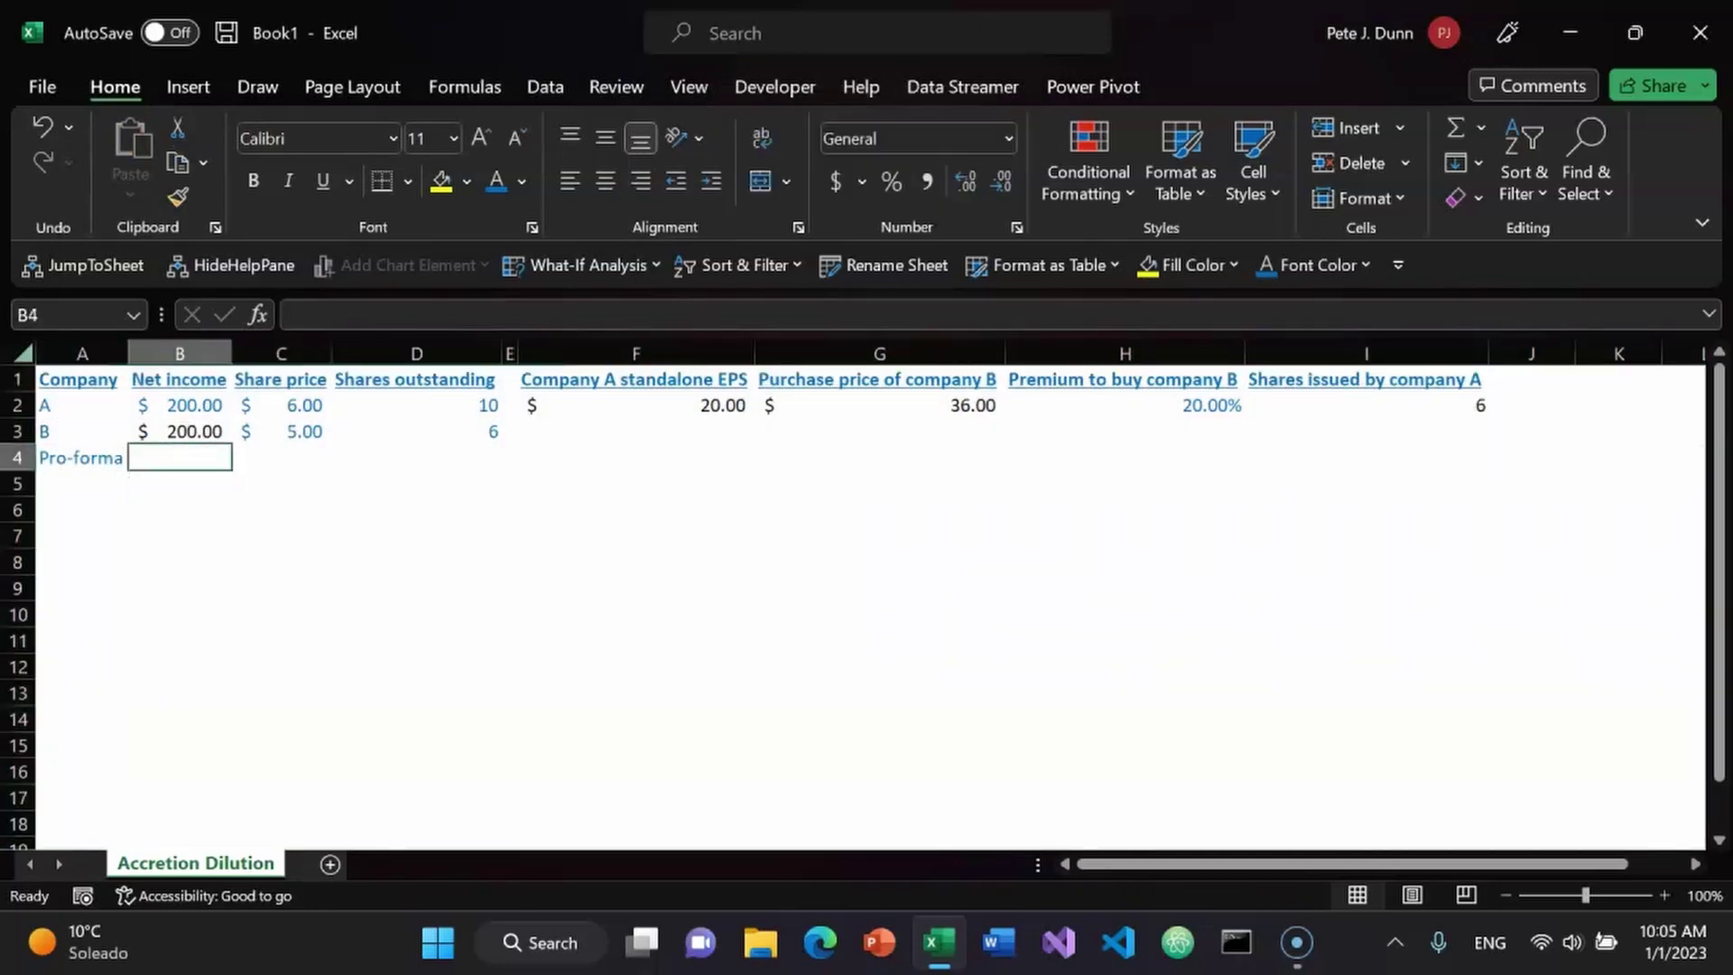
- Total the two companies' net income in B4 with absolute references, using =SUM($B$2:$B$3)
{"action": "key", "text": "alt+equal"}
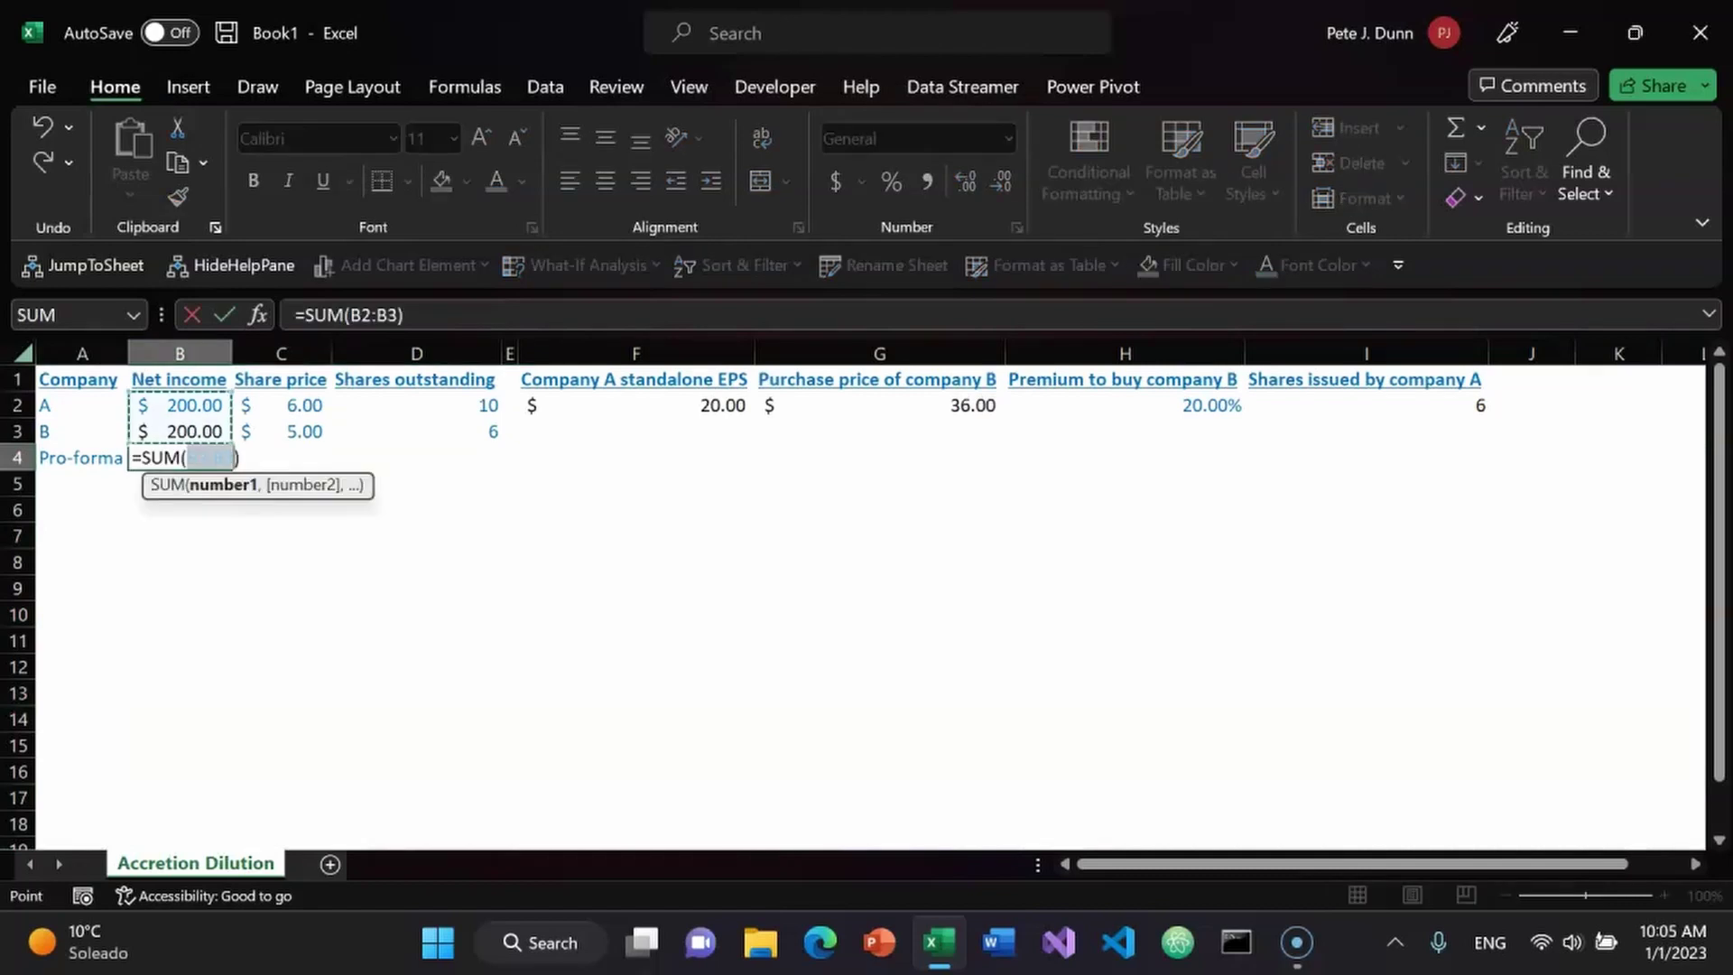
{"action": "key", "text": "F4"}
{"action": "key", "text": "Return"}
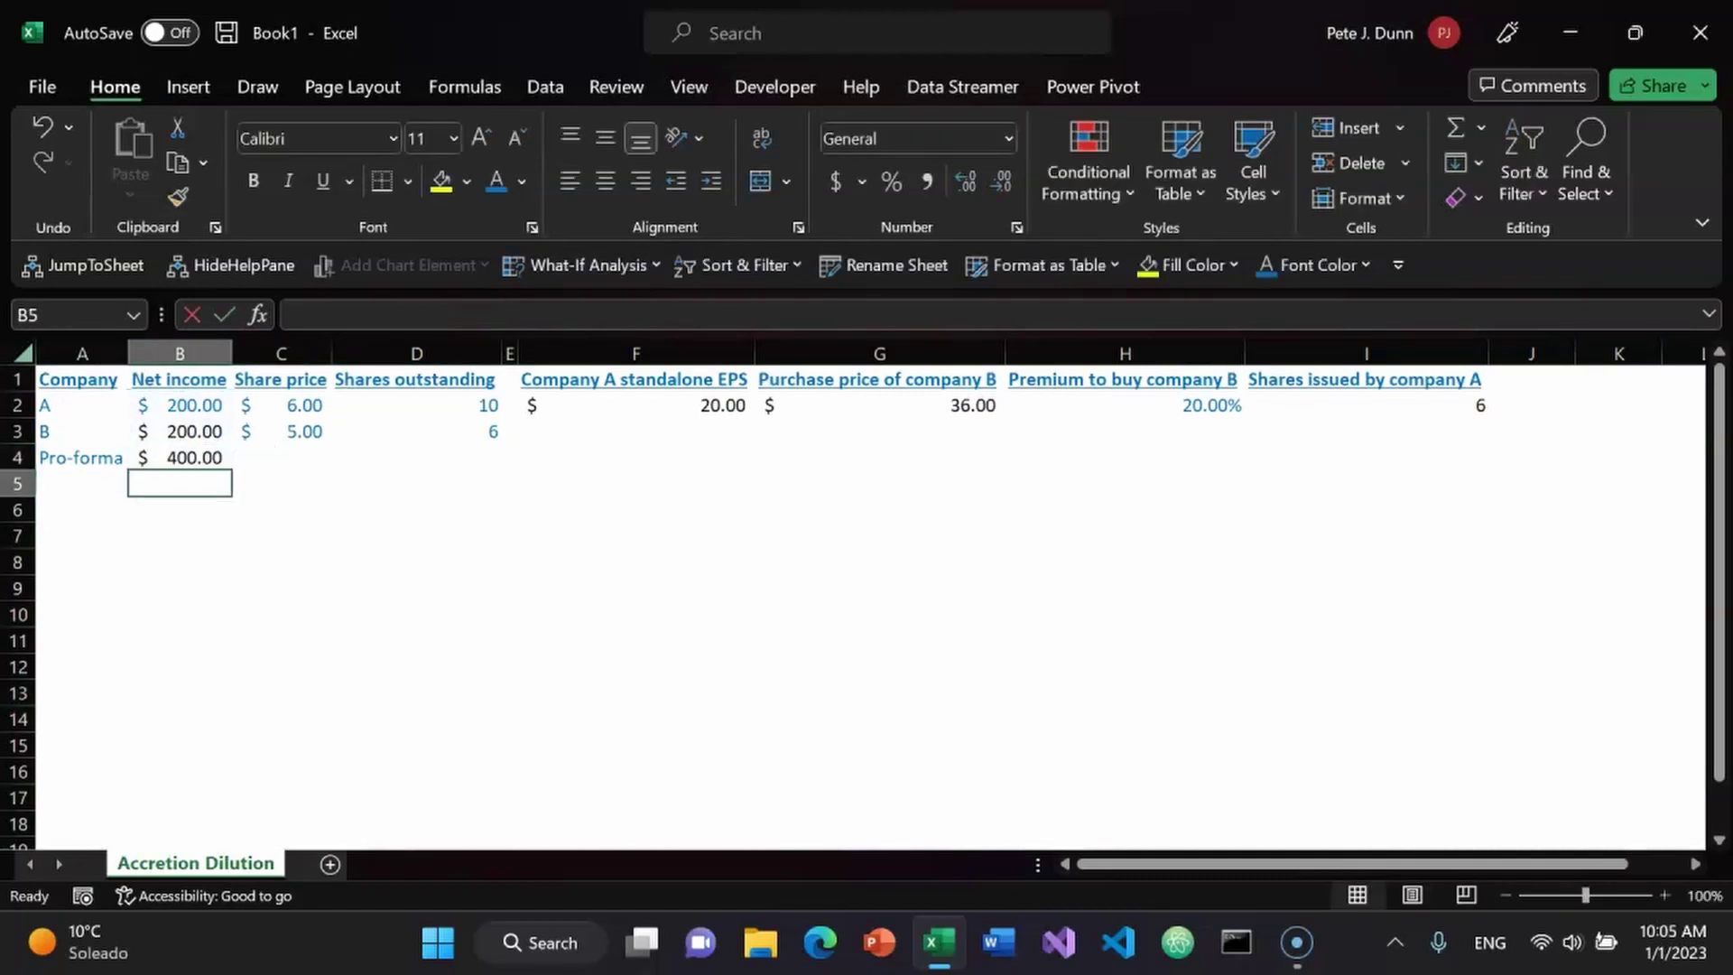
{"action": "key", "text": "Up"}
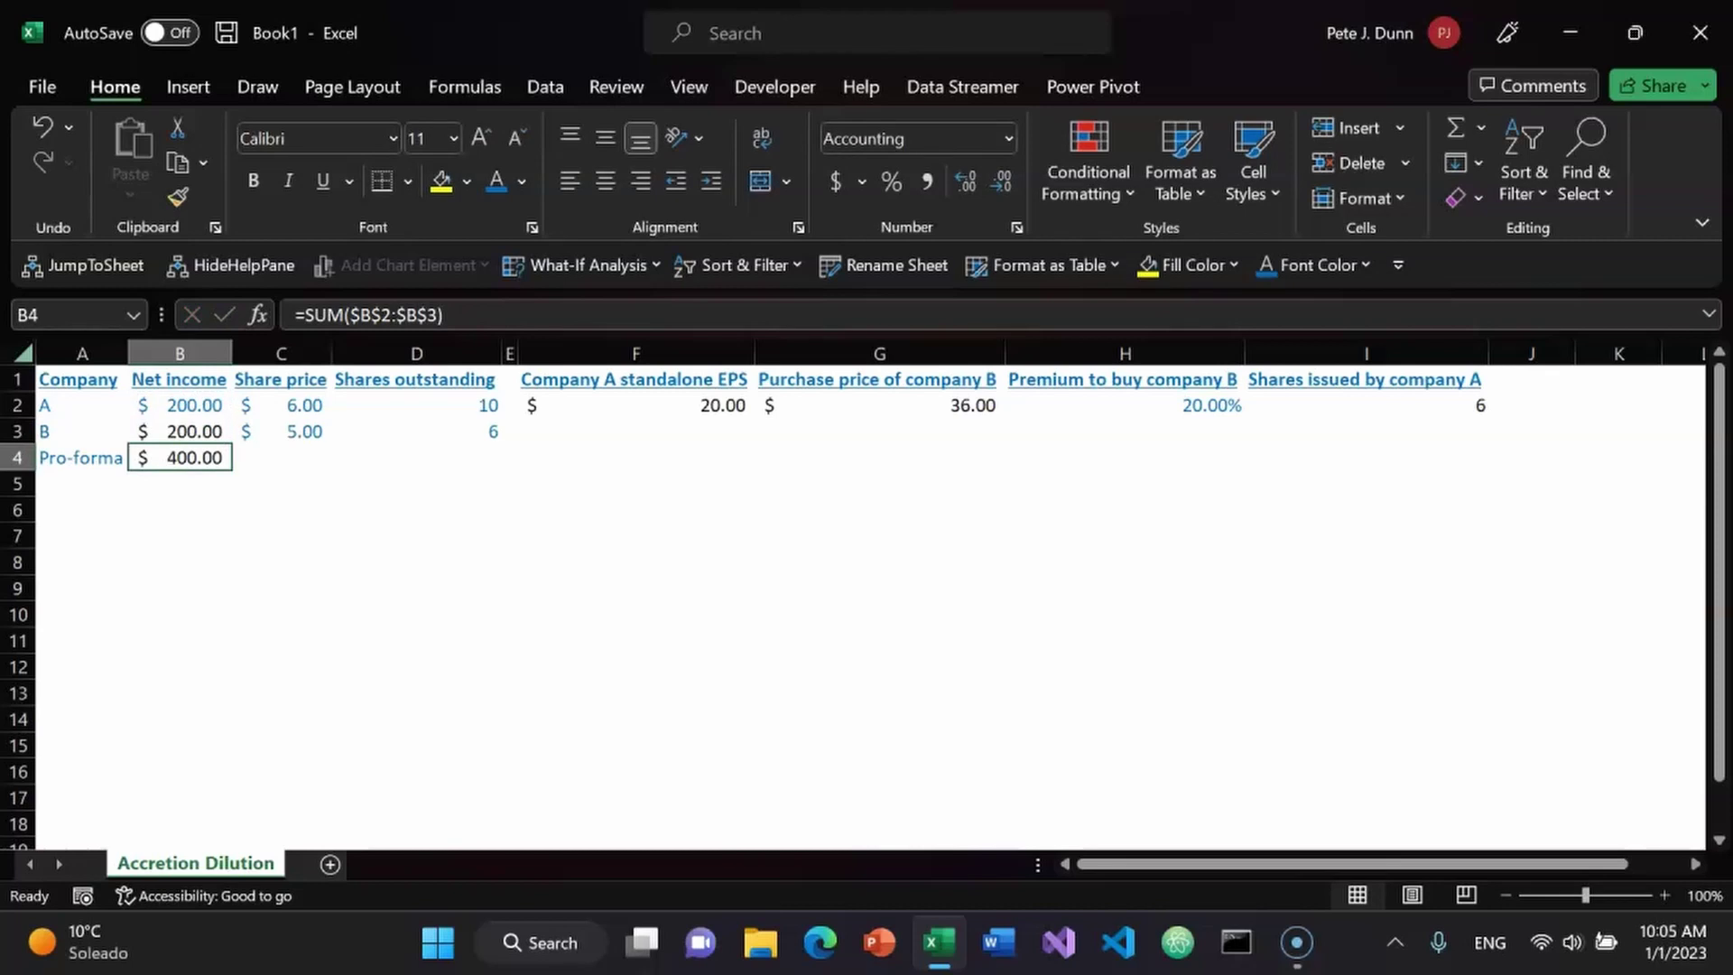
- Total company A's outstanding shares and its newly issued shares in D4 with absolute references, using =SUM($D$2,$I$2)
{"action": "key", "text": "Right"}
{"action": "key", "text": "Right"}
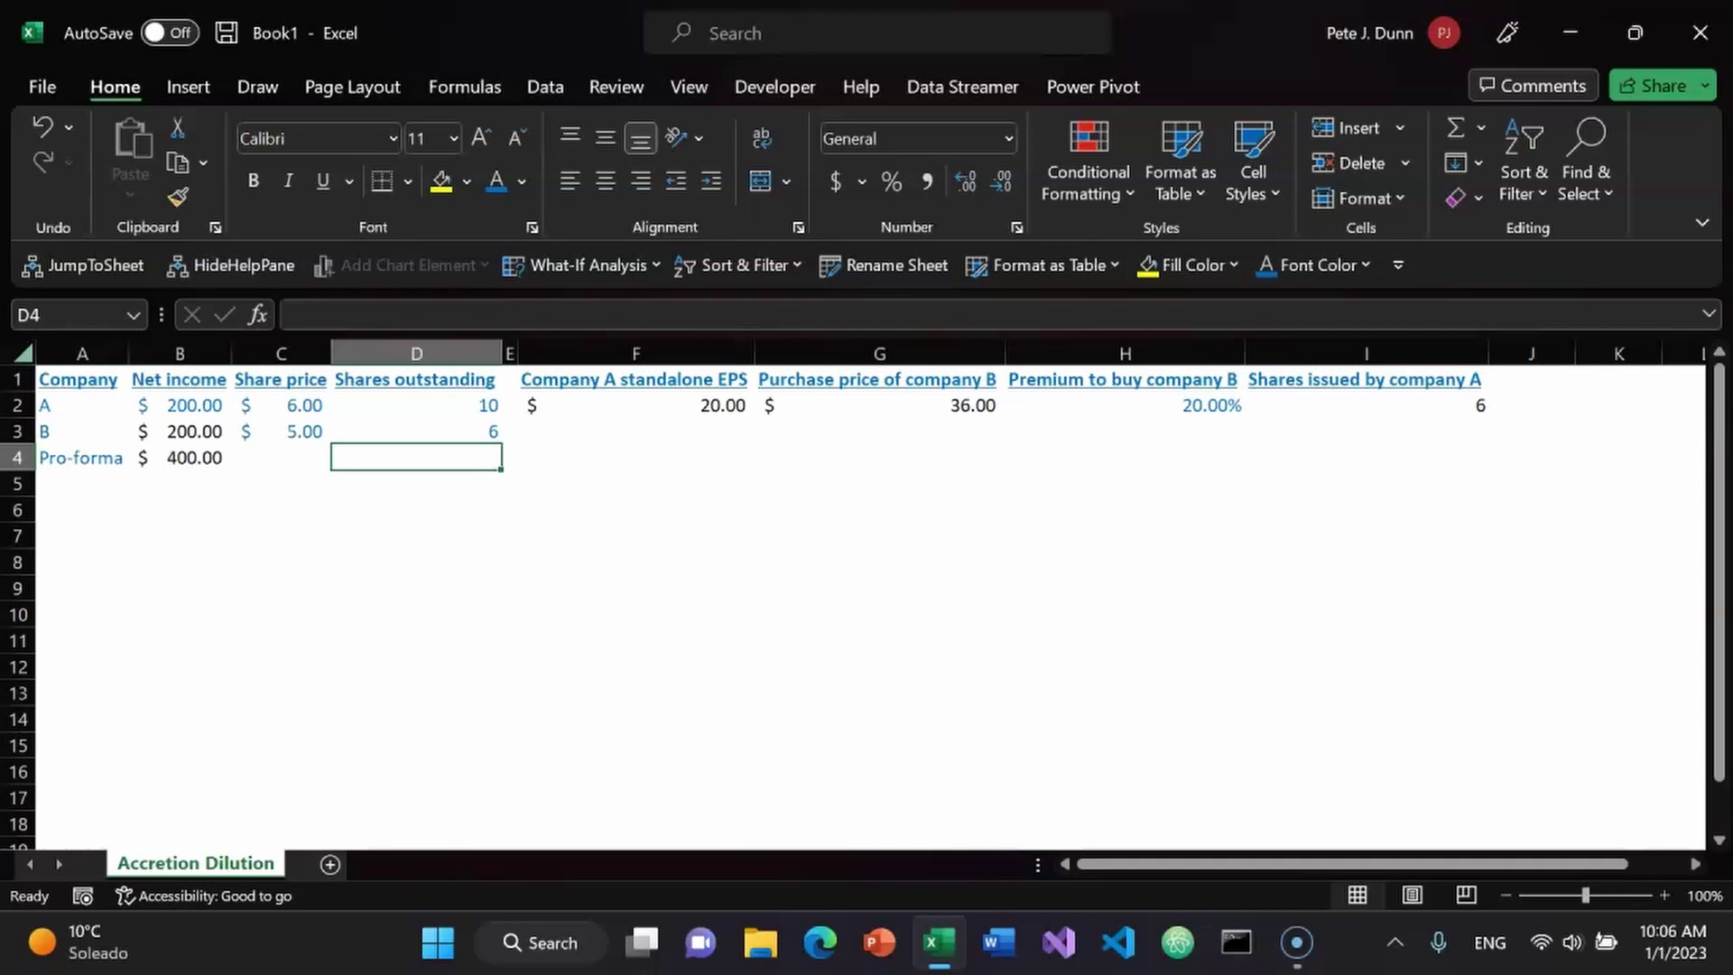
{"action": "type", "text": "=sum"}
{"action": "key", "text": "Tab"}
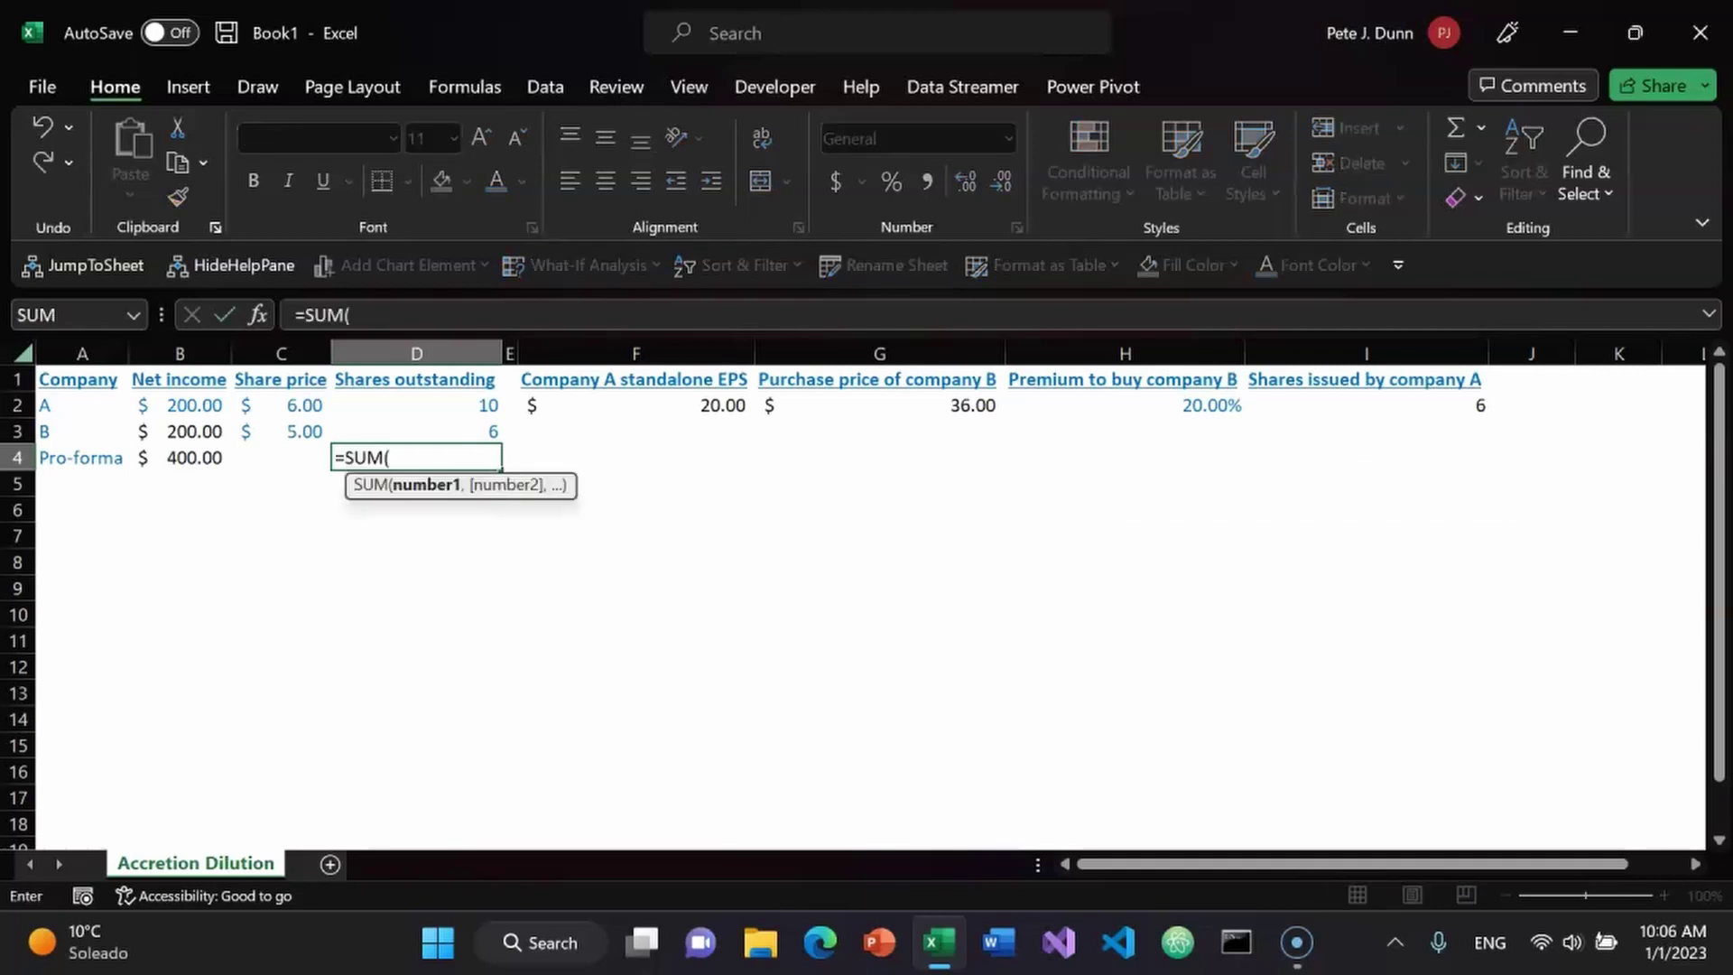
{"action": "key", "text": "Up"}
{"action": "key", "text": "Up"}
{"action": "key", "text": "F4"}
{"action": "type", "text": ","}
{"action": "key", "text": "Up"}
{"action": "key", "text": "Up"}
{"action": "key", "text": "Right"}
{"action": "key", "text": "Right"}
{"action": "key", "text": "Right"}
{"action": "key", "text": "Right"}
{"action": "key", "text": "Right"}
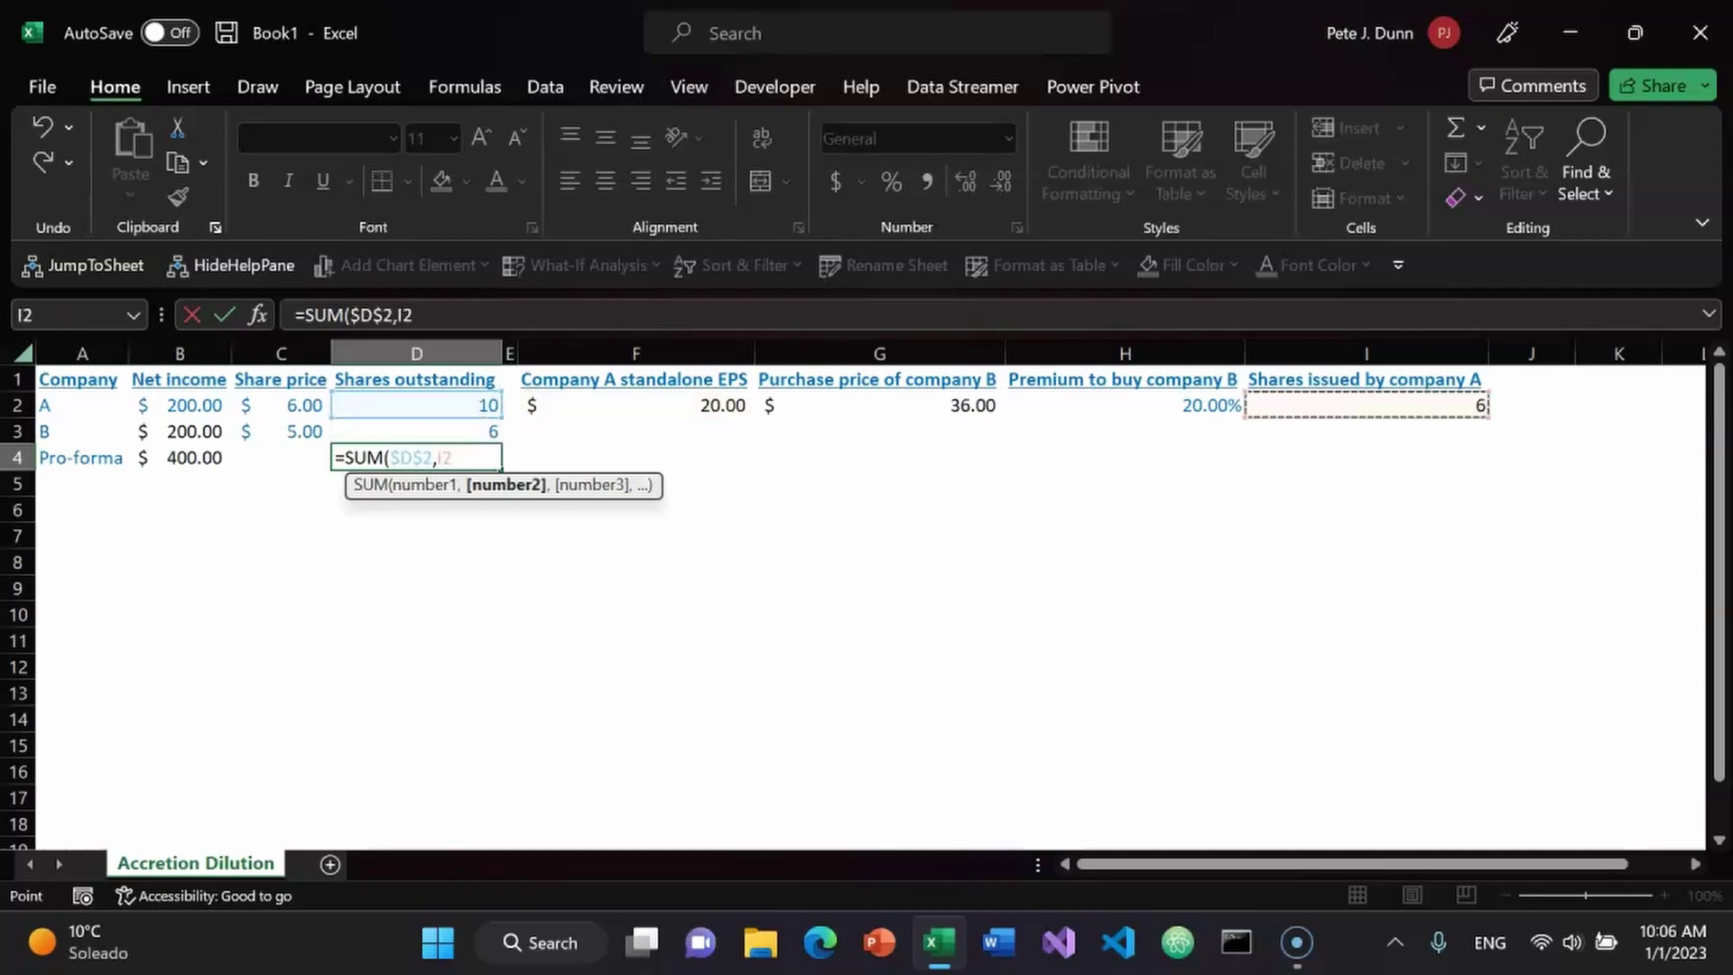
{"action": "key", "text": "F4"}
{"action": "type", "text": ")"}
{"action": "key", "text": "Return"}
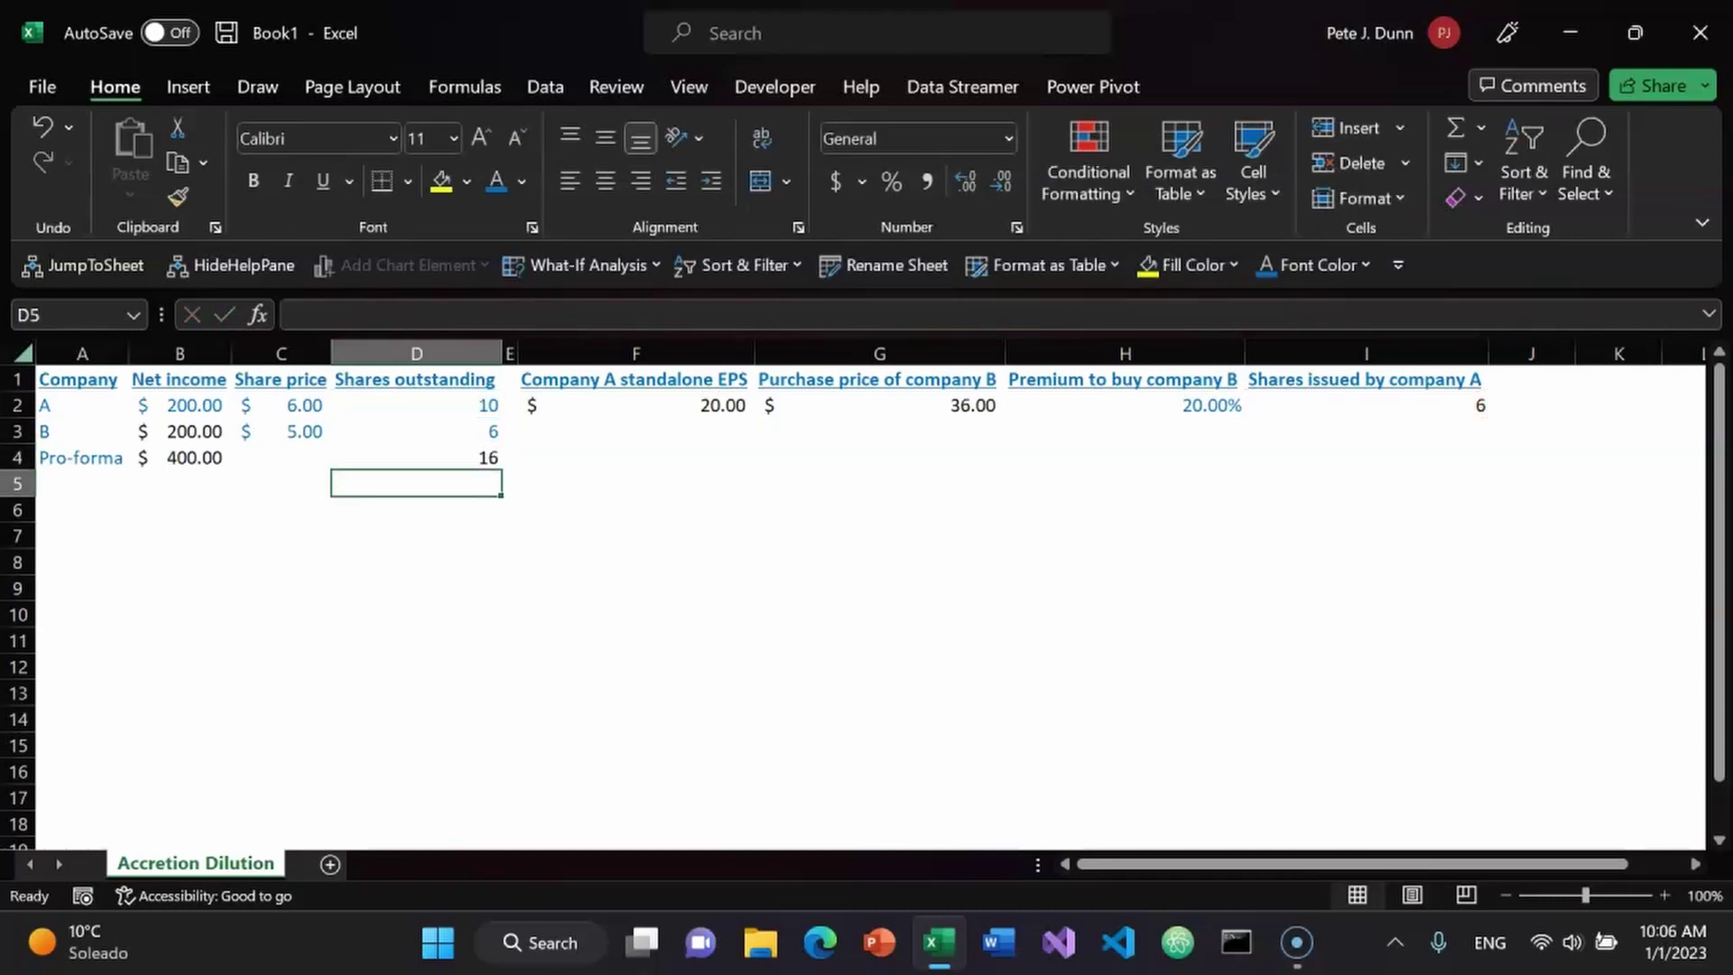
{"action": "key", "text": "Up"}
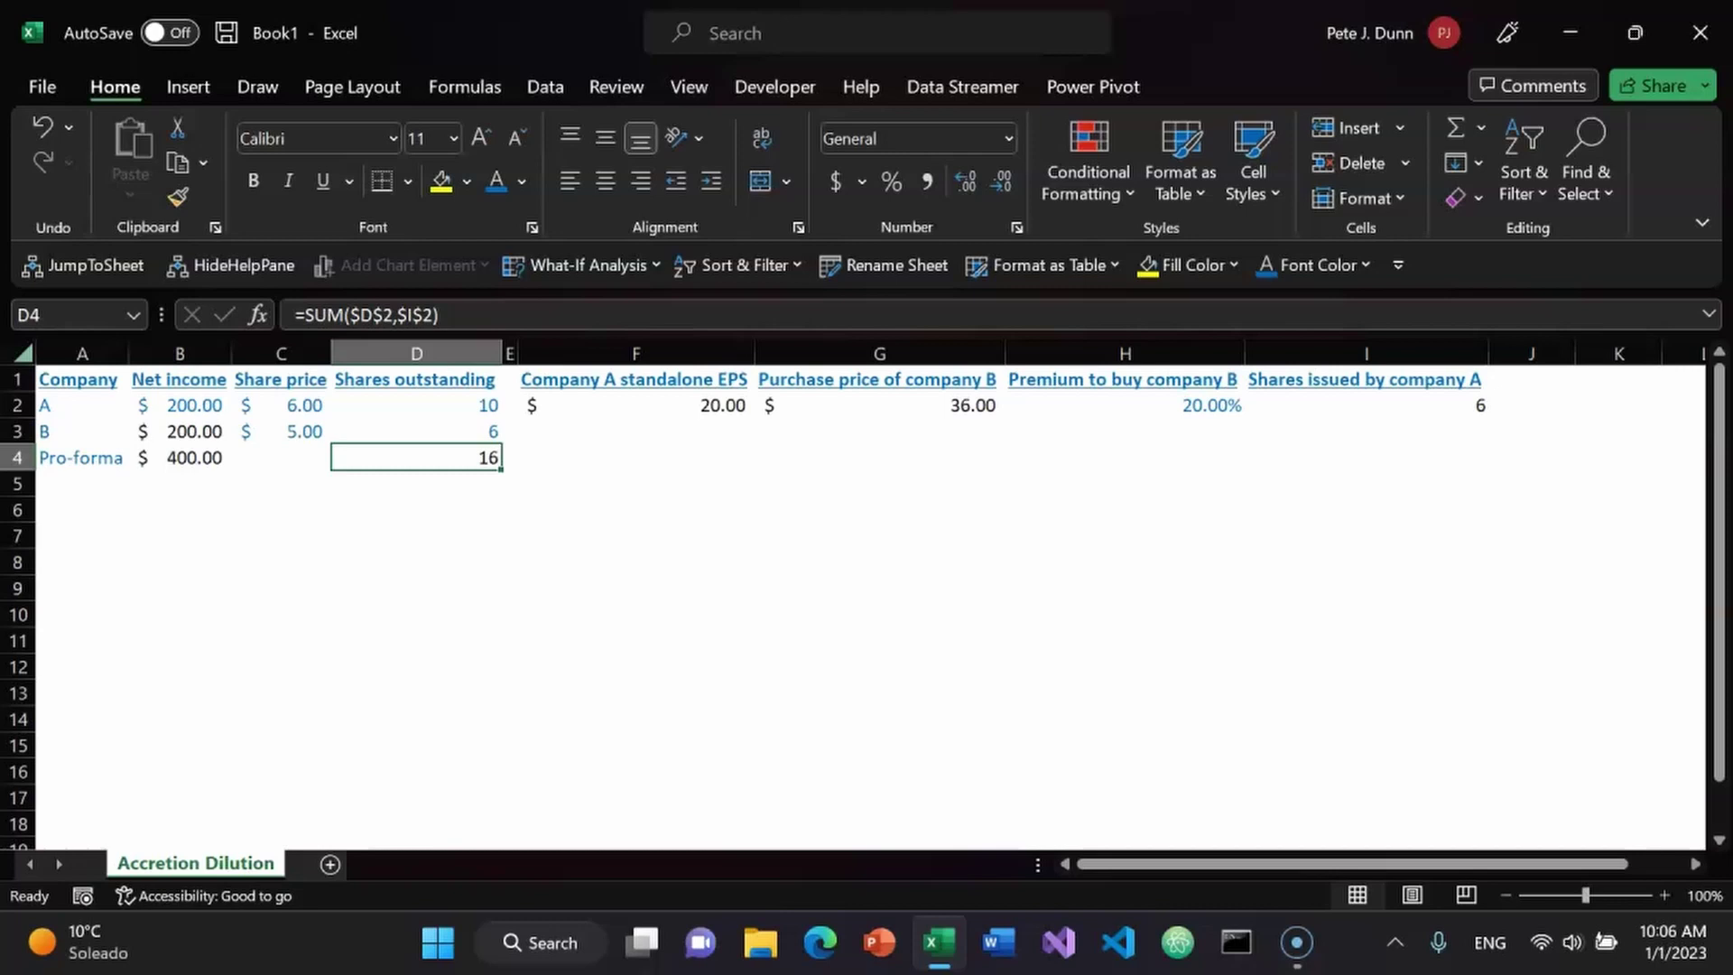
- Delete the empty narrow column E between Shares outstanding and Company A standalone EPS, and check the pro-forma share formula in D4
{"action": "key", "text": "Right"}
{"action": "key", "text": "ctrl+space"}
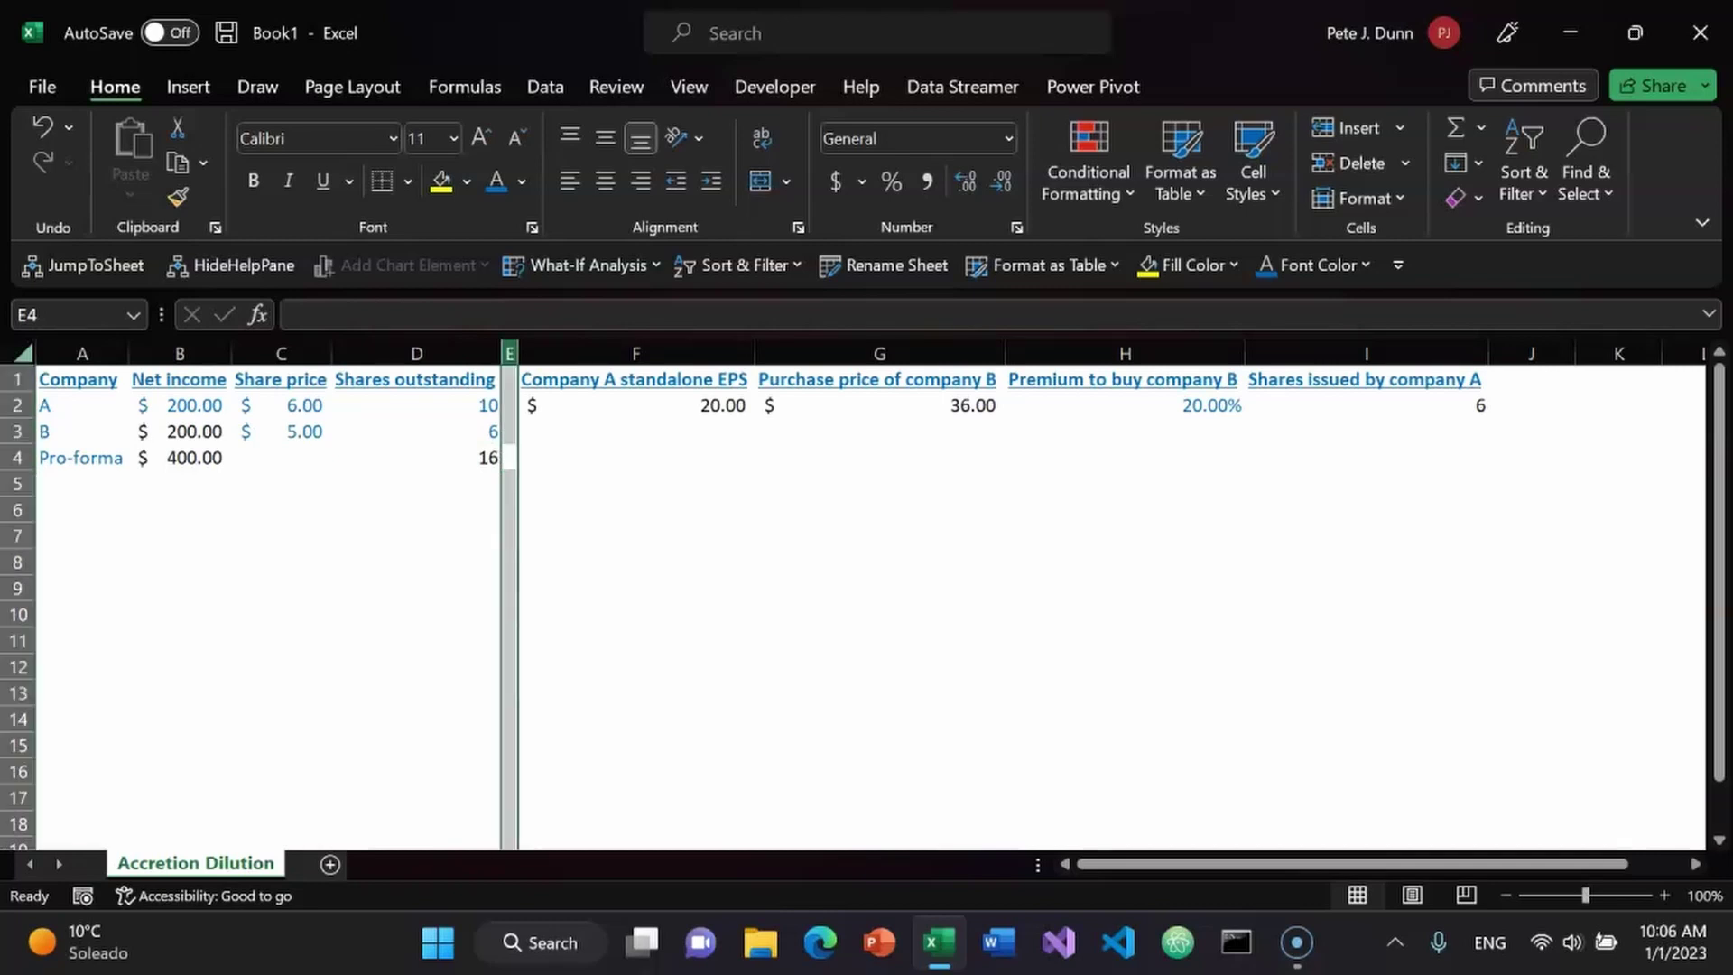
{"action": "key", "text": "alt+h"}
{"action": "key", "text": "o"}
{"action": "key", "text": "i"}
{"action": "key", "text": "Down"}
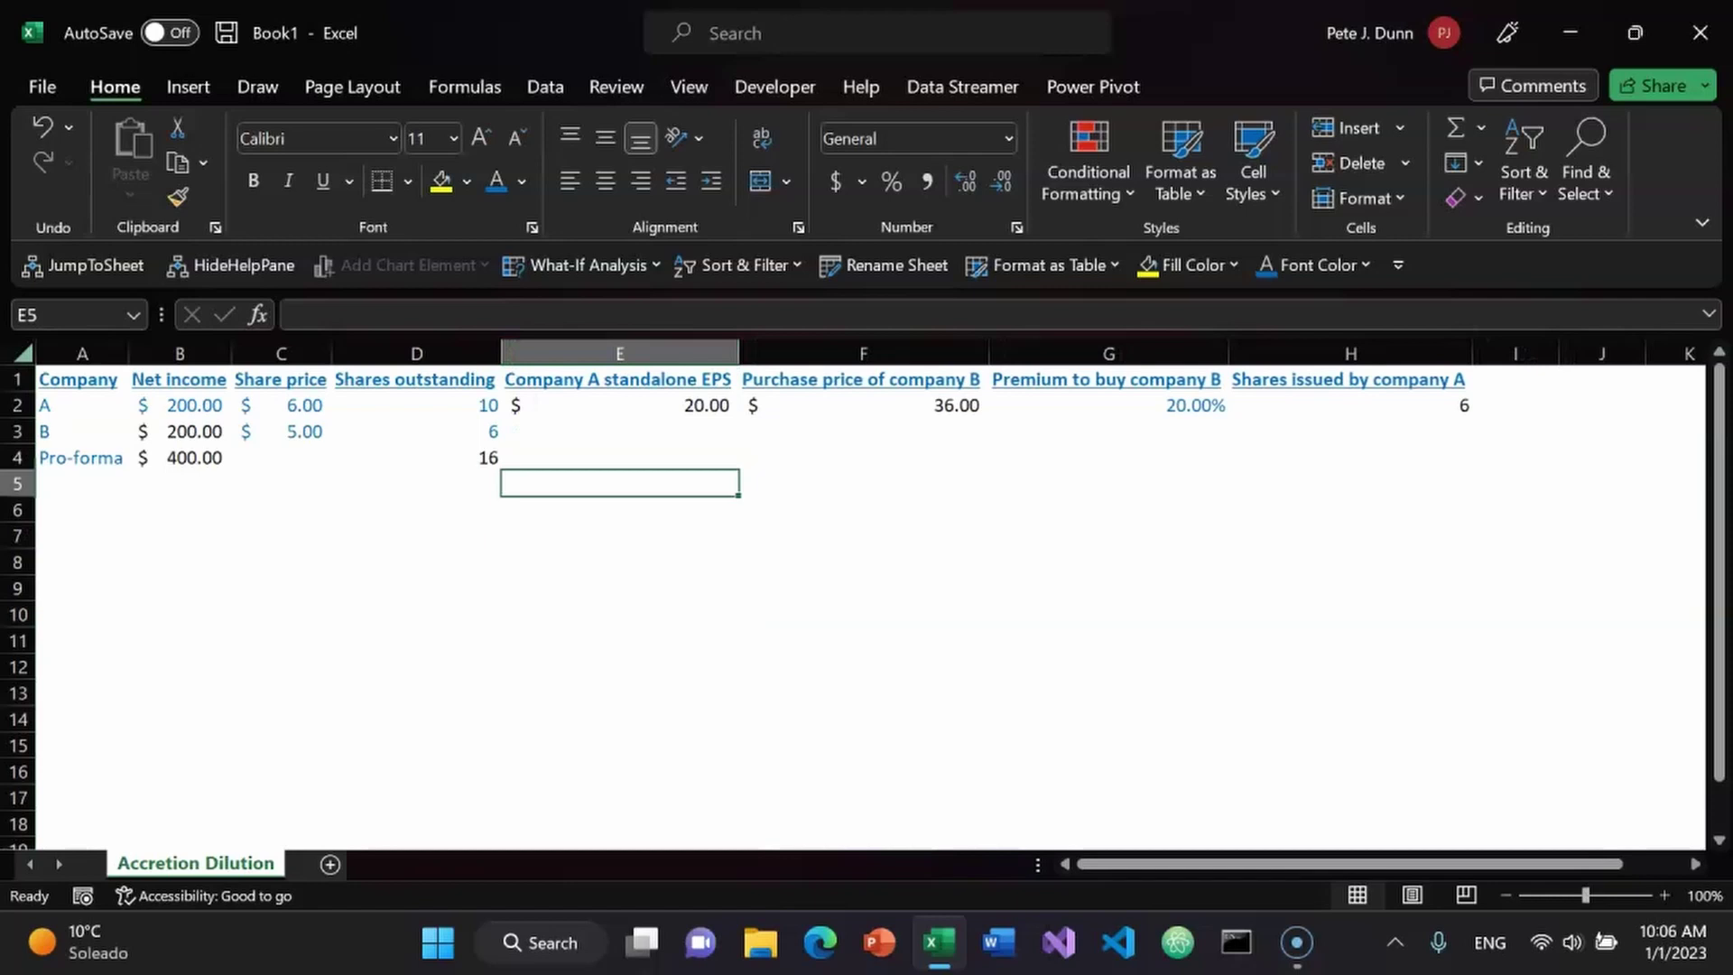
{"action": "key", "text": "Left"}
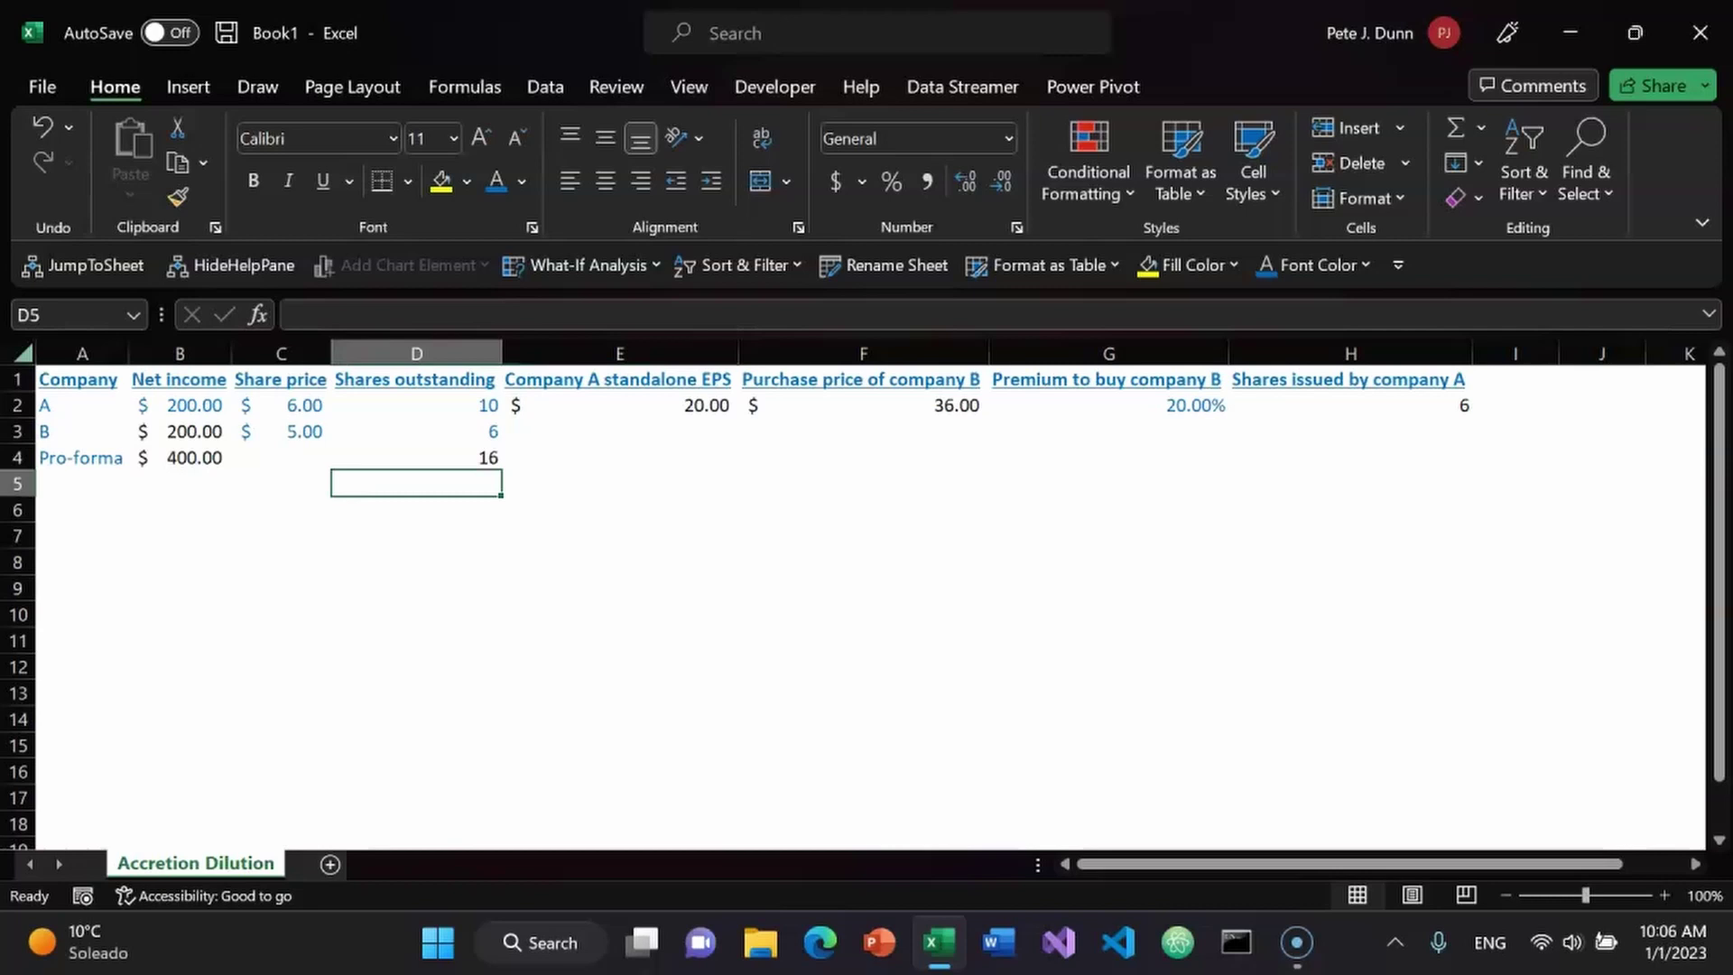
{"action": "key", "text": "Up"}
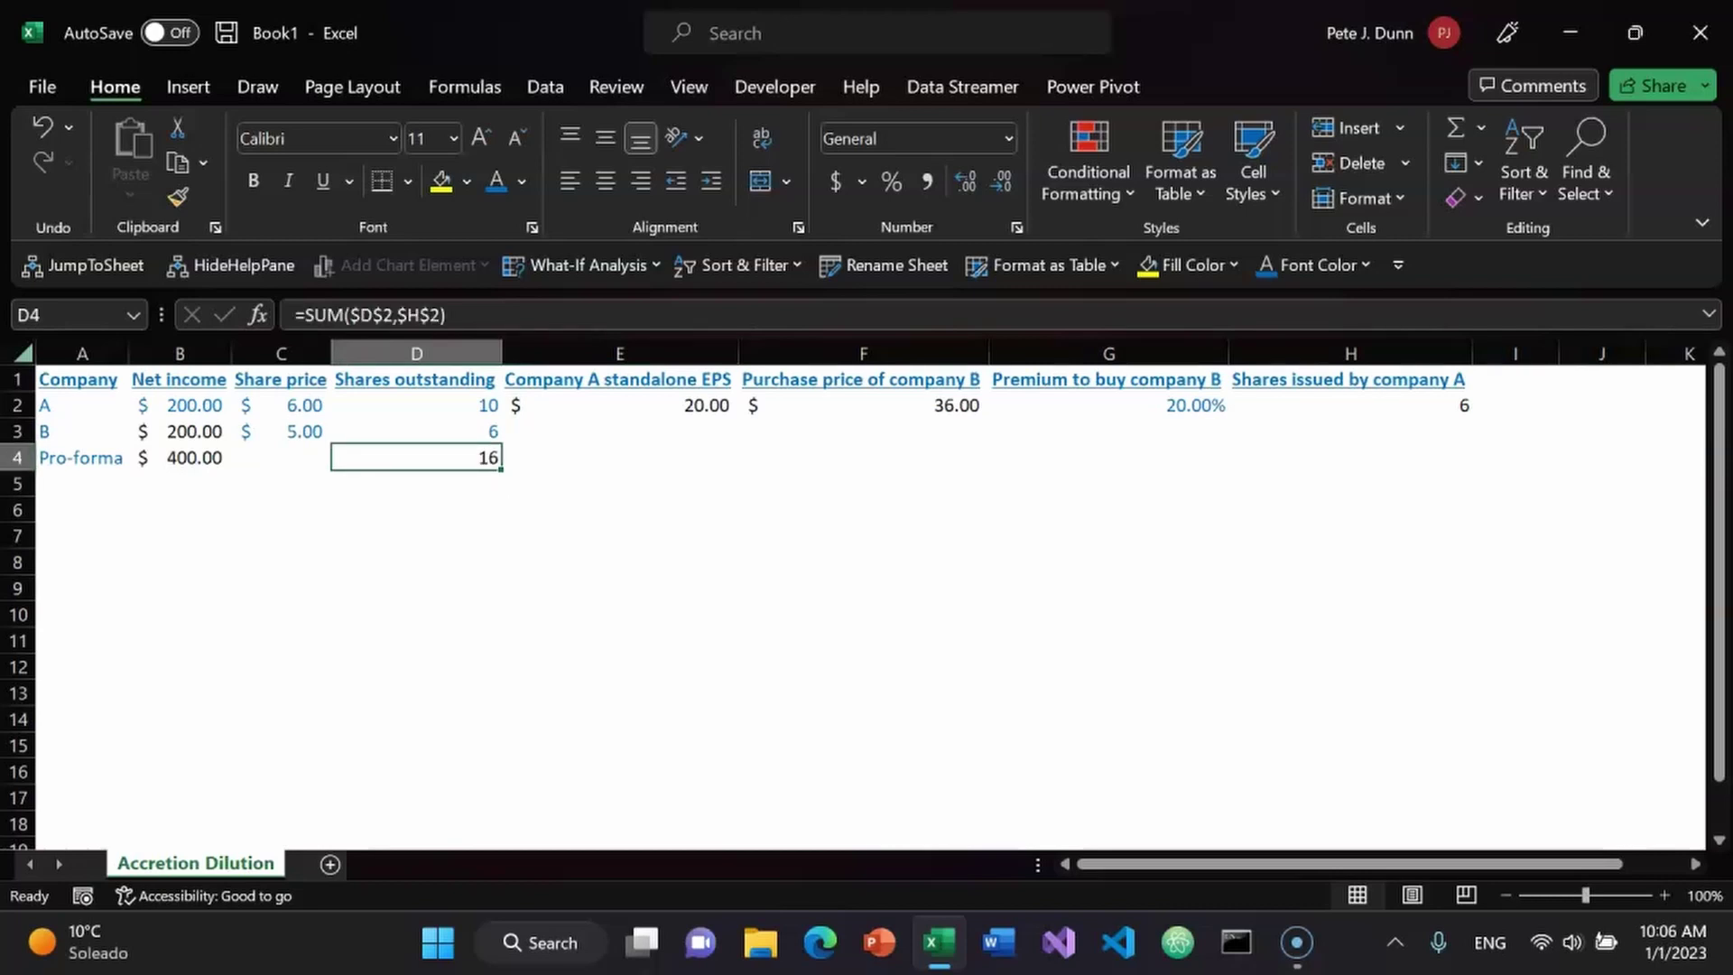
{"action": "key", "text": "Right"}
{"action": "key", "text": "Right"}
{"action": "key", "text": "Right"}
{"action": "key", "text": "Right"}
{"action": "key", "text": "Right"}
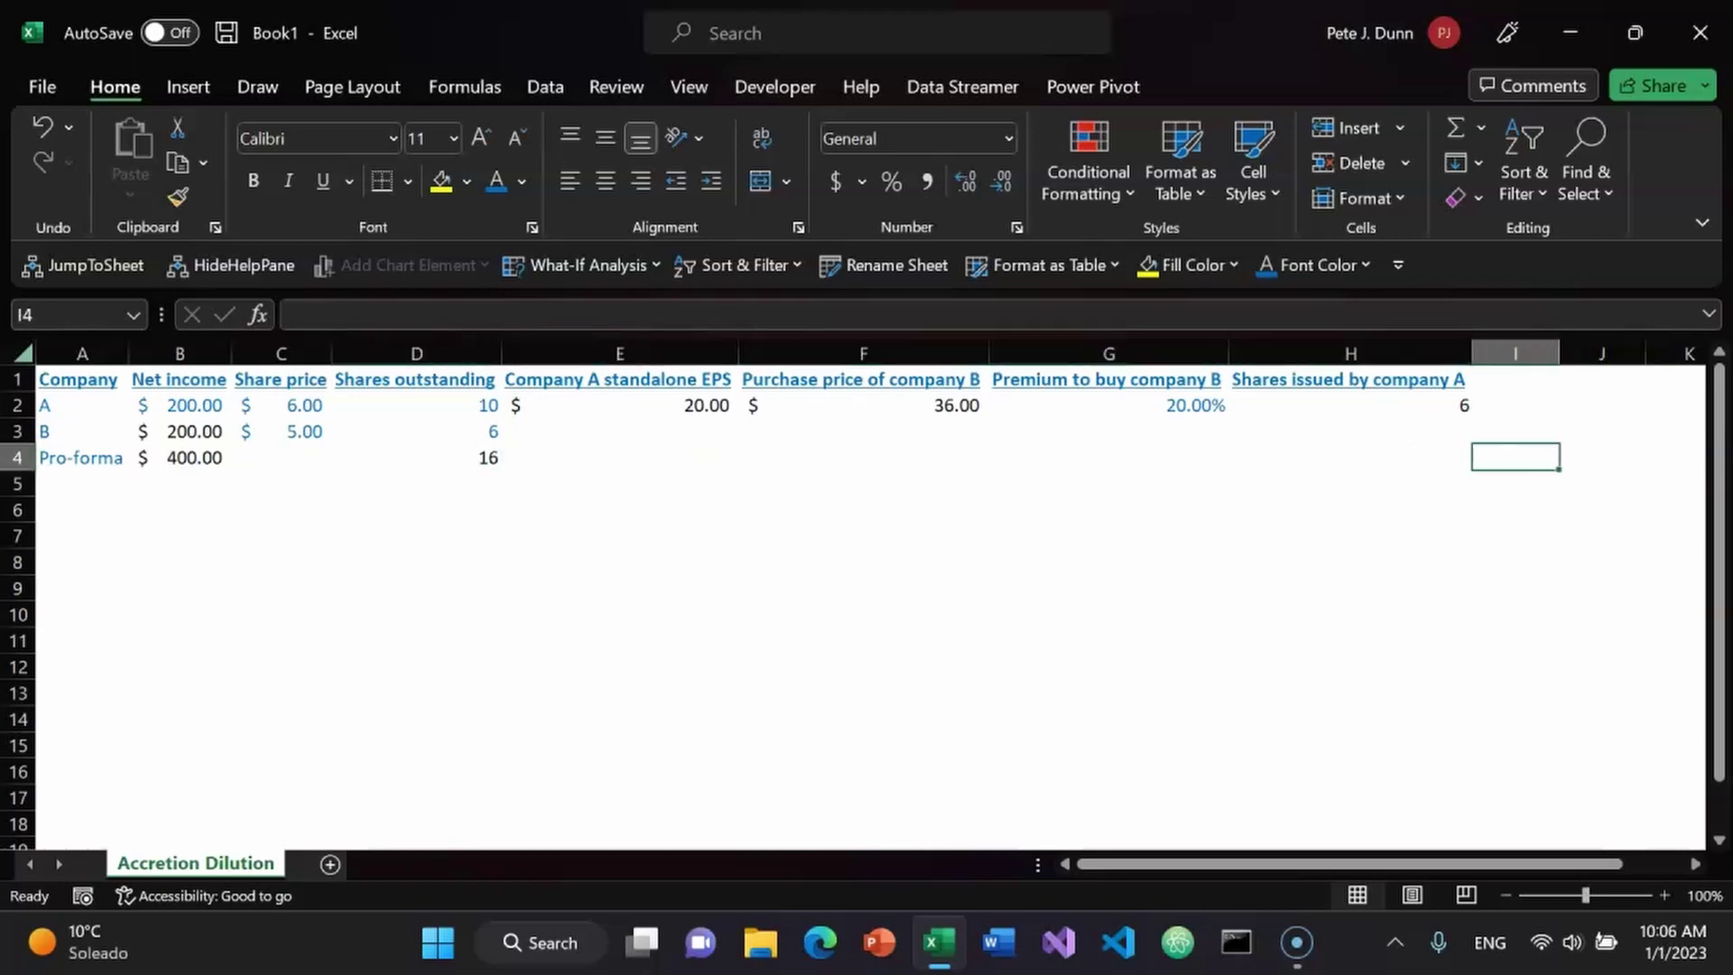
{"action": "key", "text": "Left"}
{"action": "key", "text": "Left"}
{"action": "key", "text": "Left"}
{"action": "key", "text": "Left"}
{"action": "key", "text": "Left"}
{"action": "key", "text": "Left"}
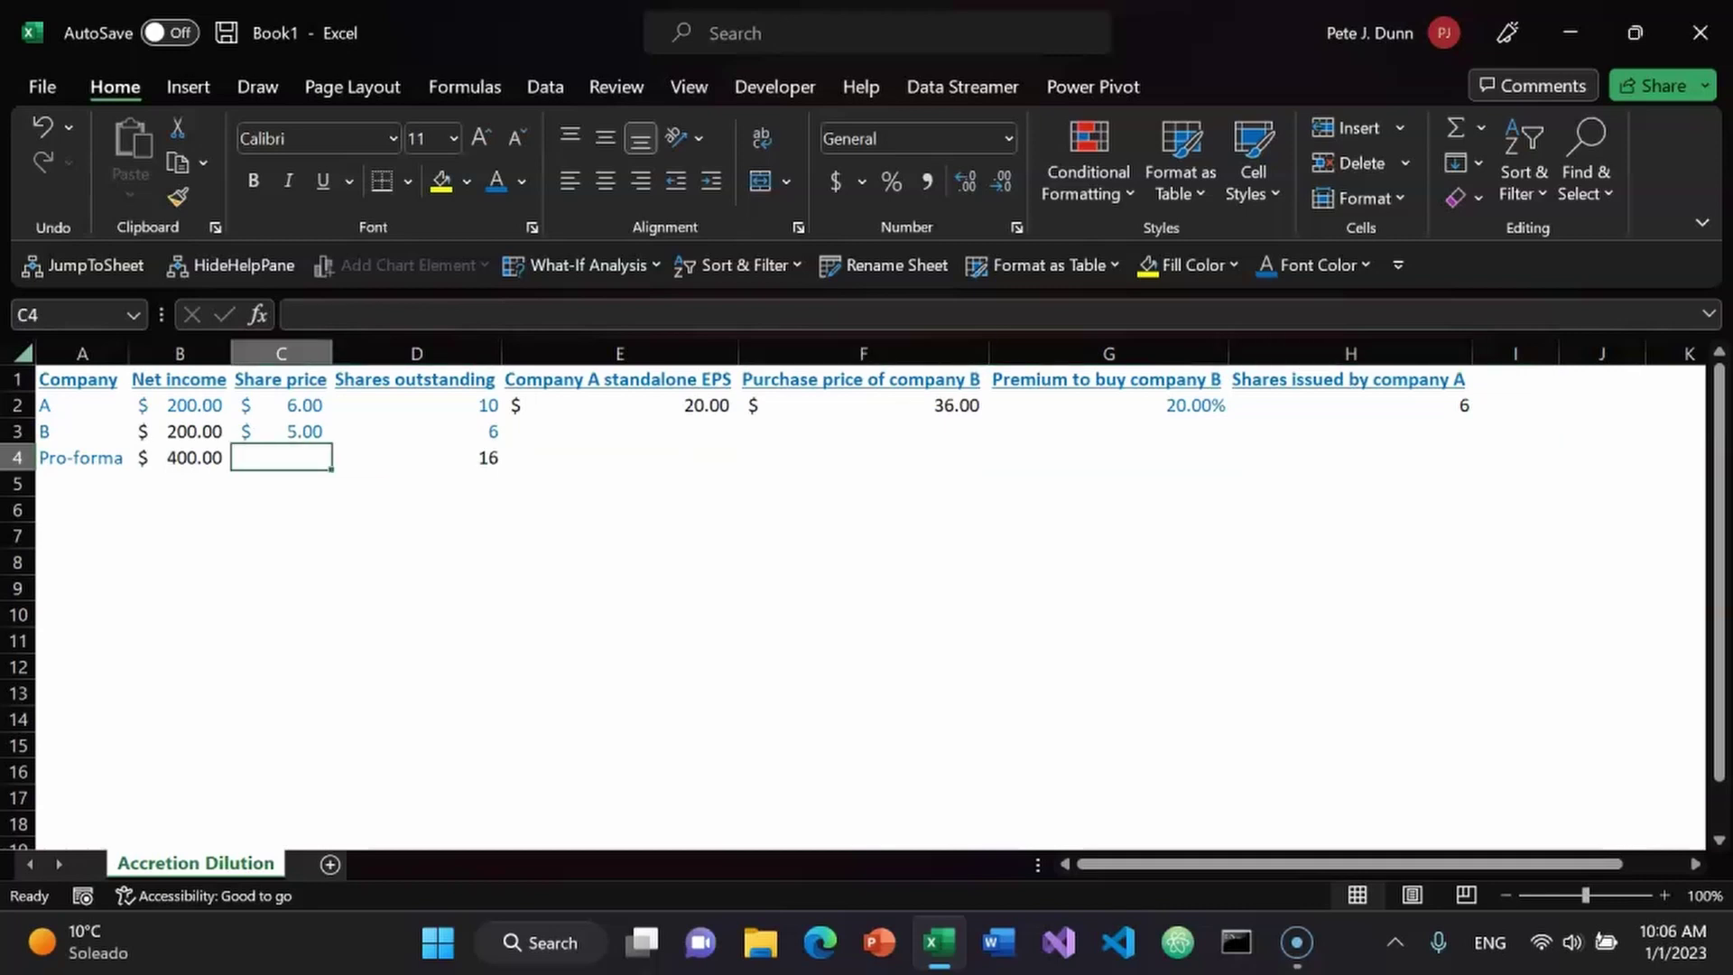
- Enter the label "Accretive or dilutive?" in A6, leaving a blank row below the Pro-forma row
{"action": "key", "text": "Down"}
{"action": "key", "text": "Down"}
{"action": "key", "text": "Left"}
{"action": "key", "text": "Left"}
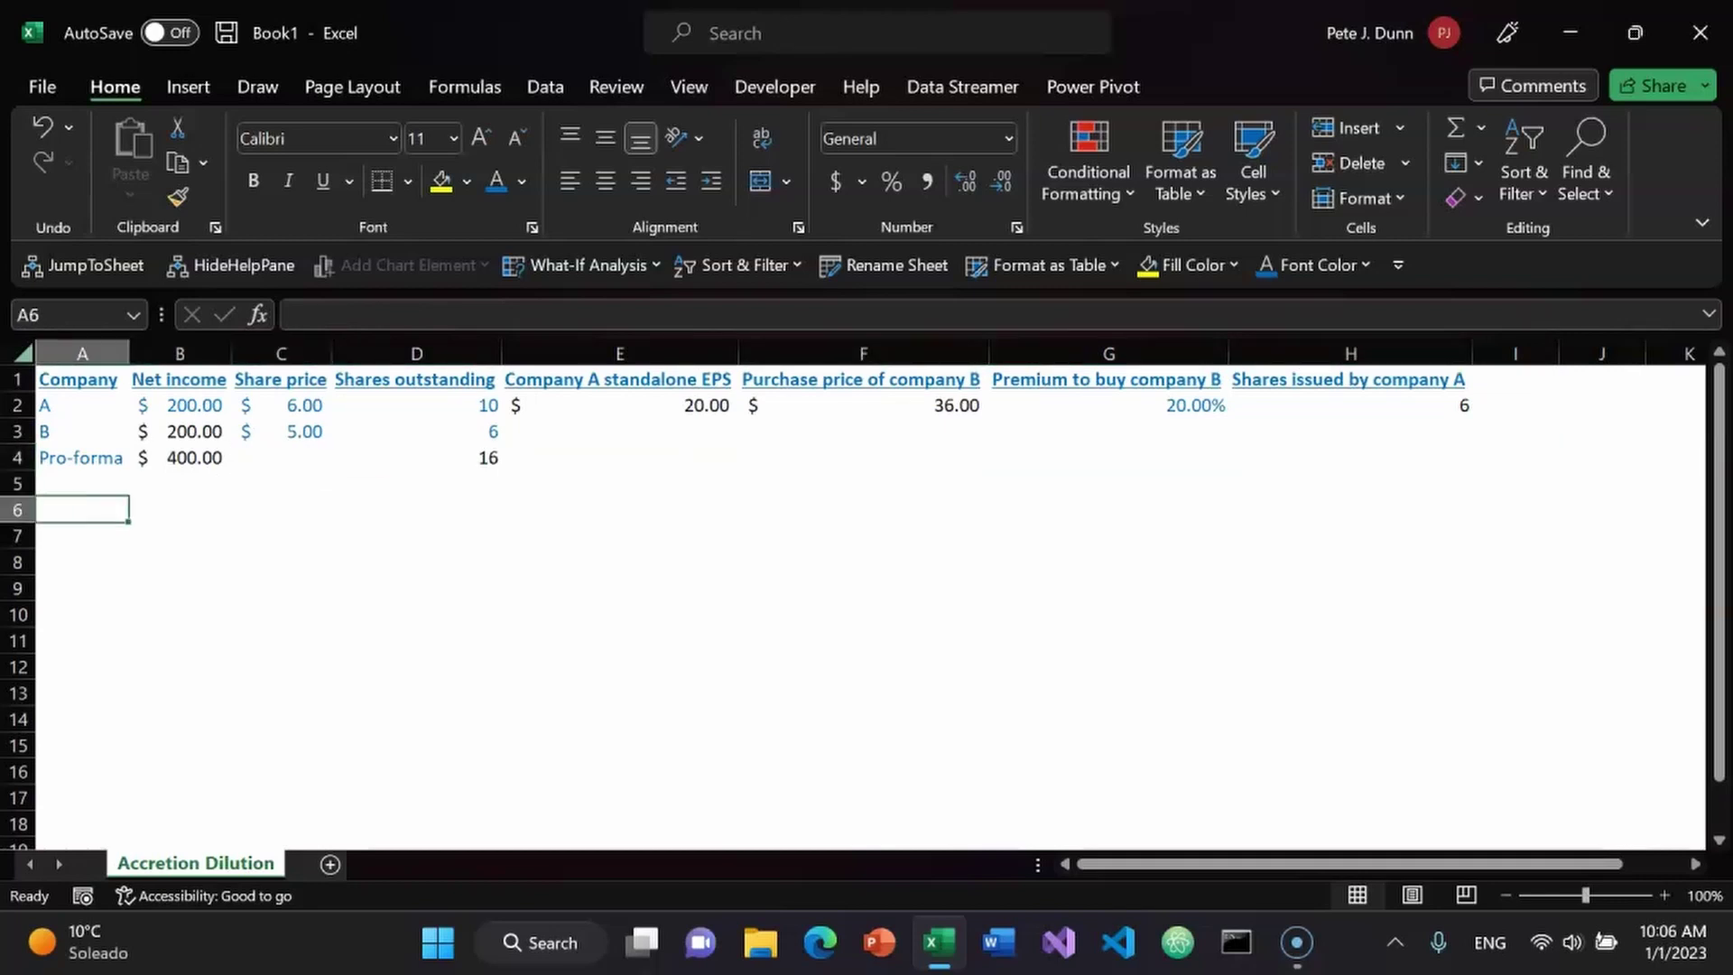
{"action": "type", "text": "A"}
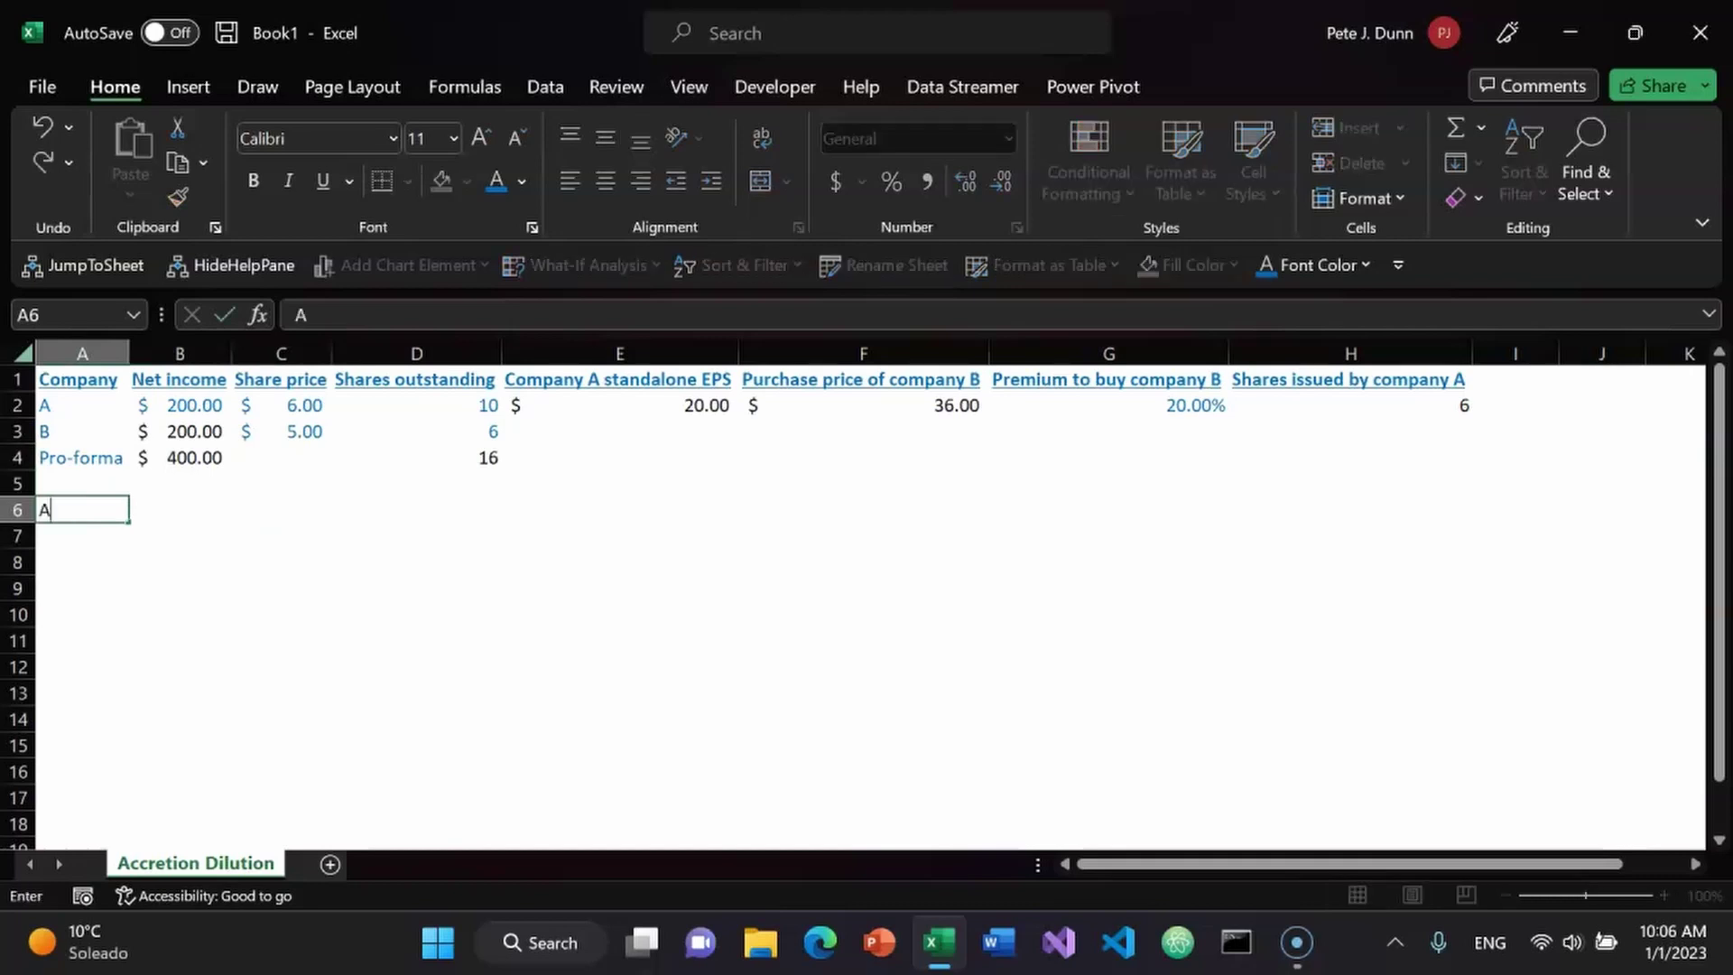
{"action": "type", "text": "ccrection ."}
{"action": "key", "text": "BackSpace"}
{"action": "type", "text": "or"}
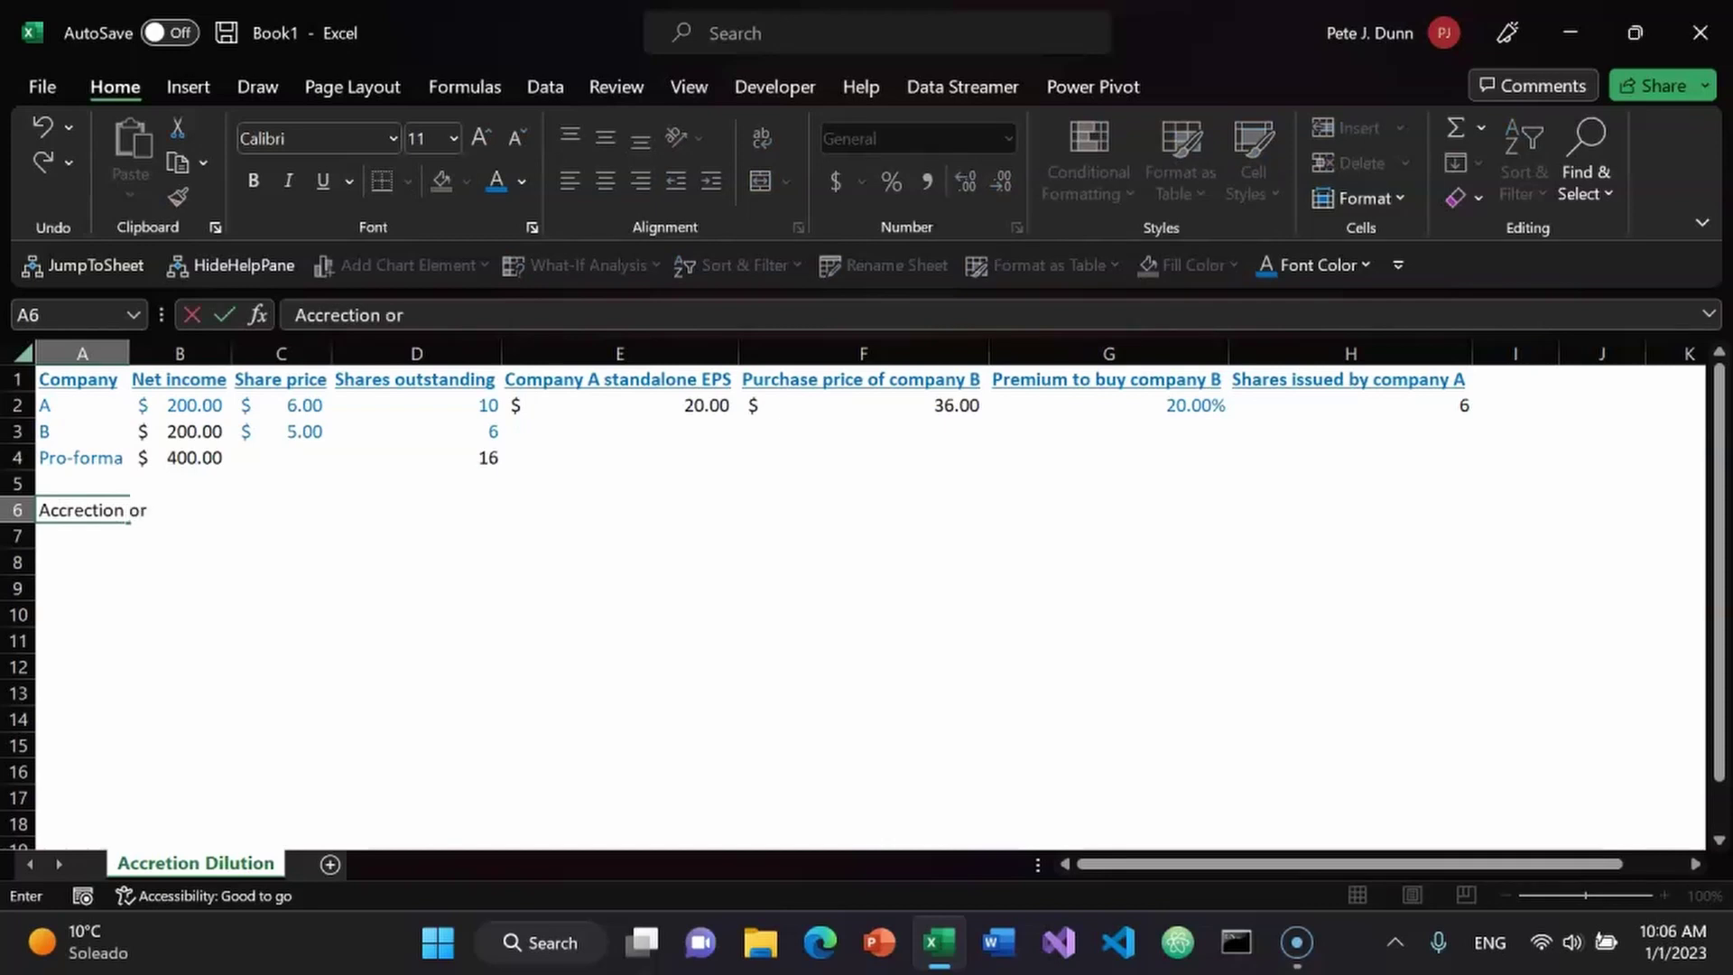
{"action": "type", "text": " di"}
{"action": "key", "text": "BackSpace"}
{"action": "key", "text": "BackSpace"}
{"action": "key", "text": "BackSpace"}
{"action": "key", "text": "BackSpace"}
{"action": "key", "text": "BackSpace"}
{"action": "key", "text": "BackSpace"}
{"action": "key", "text": "BackSpace"}
{"action": "key", "text": "BackSpace"}
{"action": "key", "text": "BackSpace"}
{"action": "key", "text": "BackSpace"}
{"action": "key", "text": "BackSpace"}
{"action": "key", "text": "BackSpace"}
{"action": "key", "text": "BackSpace"}
{"action": "key", "text": "BackSpace"}
{"action": "key", "text": "BackSpace"}
{"action": "key", "text": "BackSpace"}
{"action": "type", "text": "Accretive or dilutive?"}
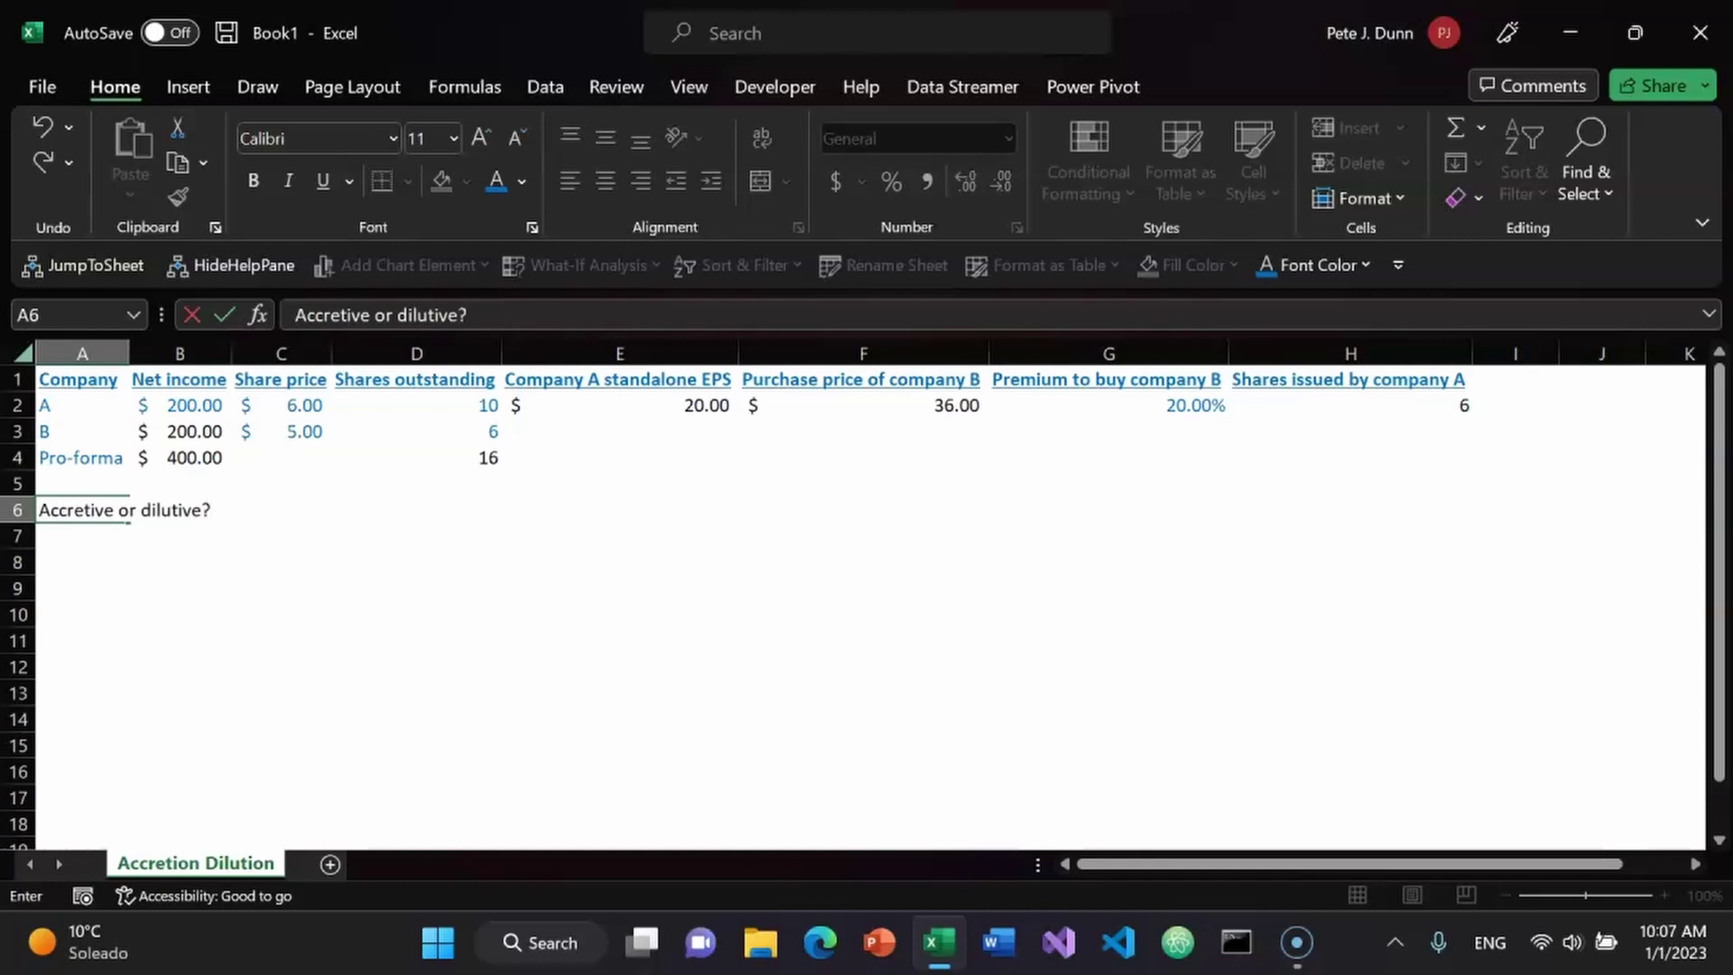
{"action": "key", "text": "Return"}
{"action": "type", "text": "\\"}
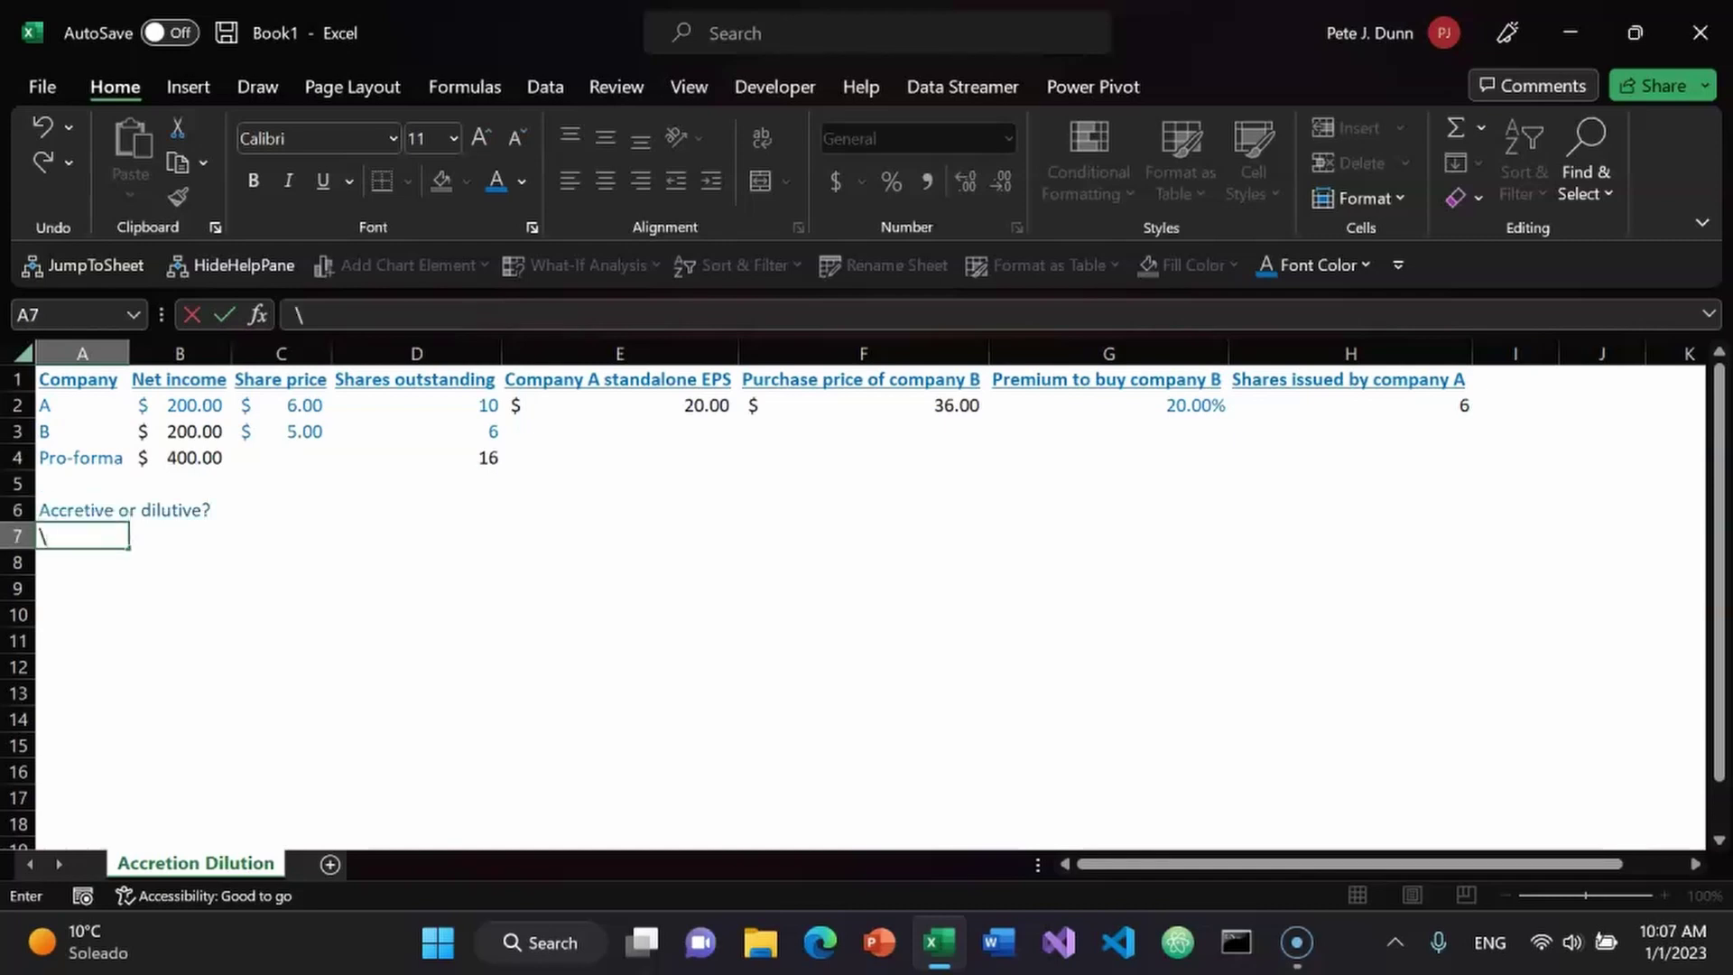
{"action": "key", "text": "Escape"}
- Autofit all worksheet columns so the "Accretive or dilutive?" label fits in column A
{"action": "key", "text": "ctrl+a"}
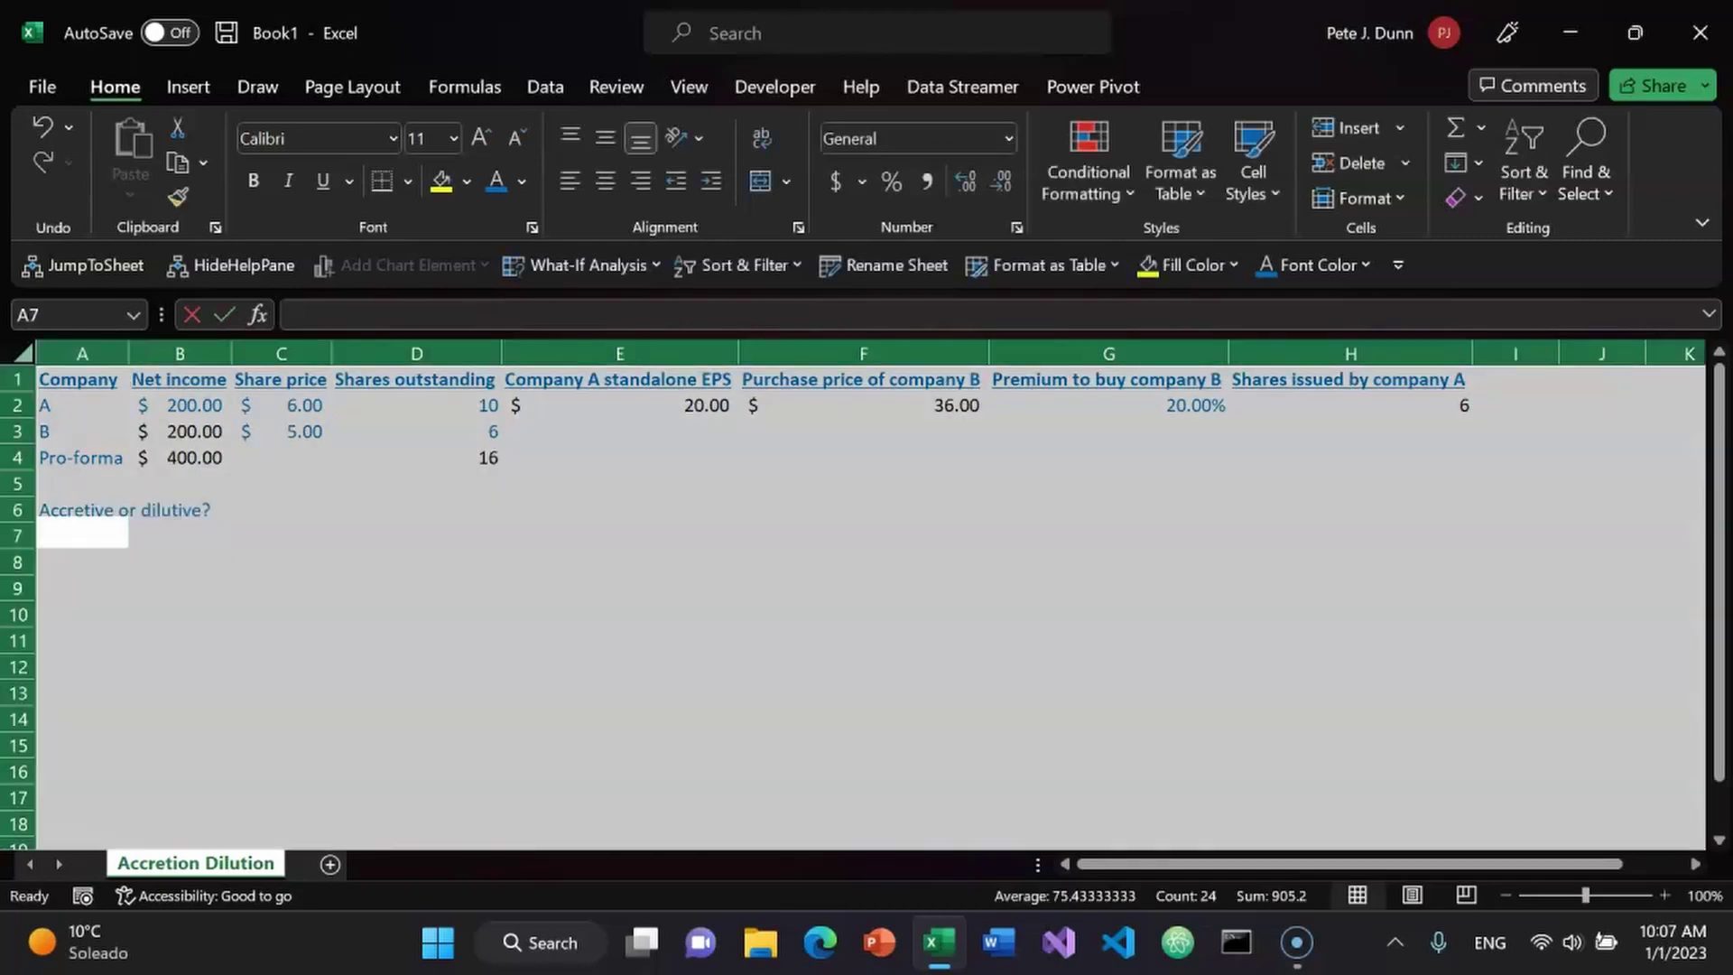
{"action": "key", "text": "alt+h"}
{"action": "key", "text": "o"}
{"action": "key", "text": "i"}
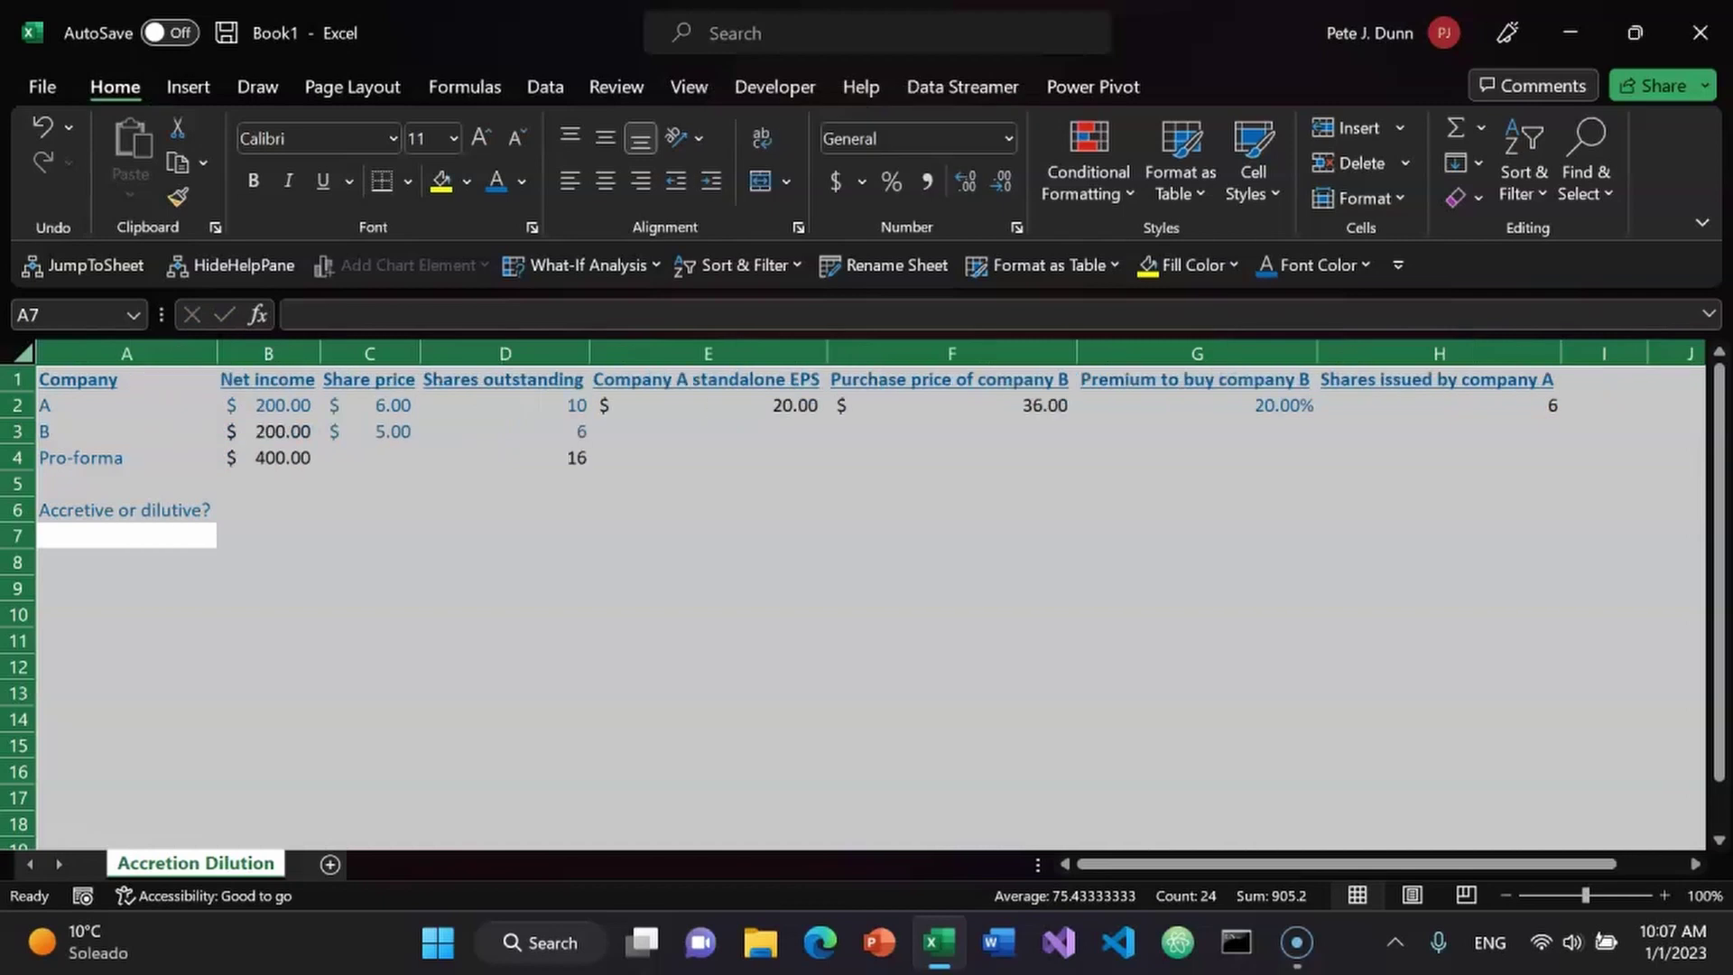
{"action": "key", "text": "Down"}
- Run a spelling check on the worksheet, continuing from the beginning of the sheet
{"action": "key", "text": "F7"}
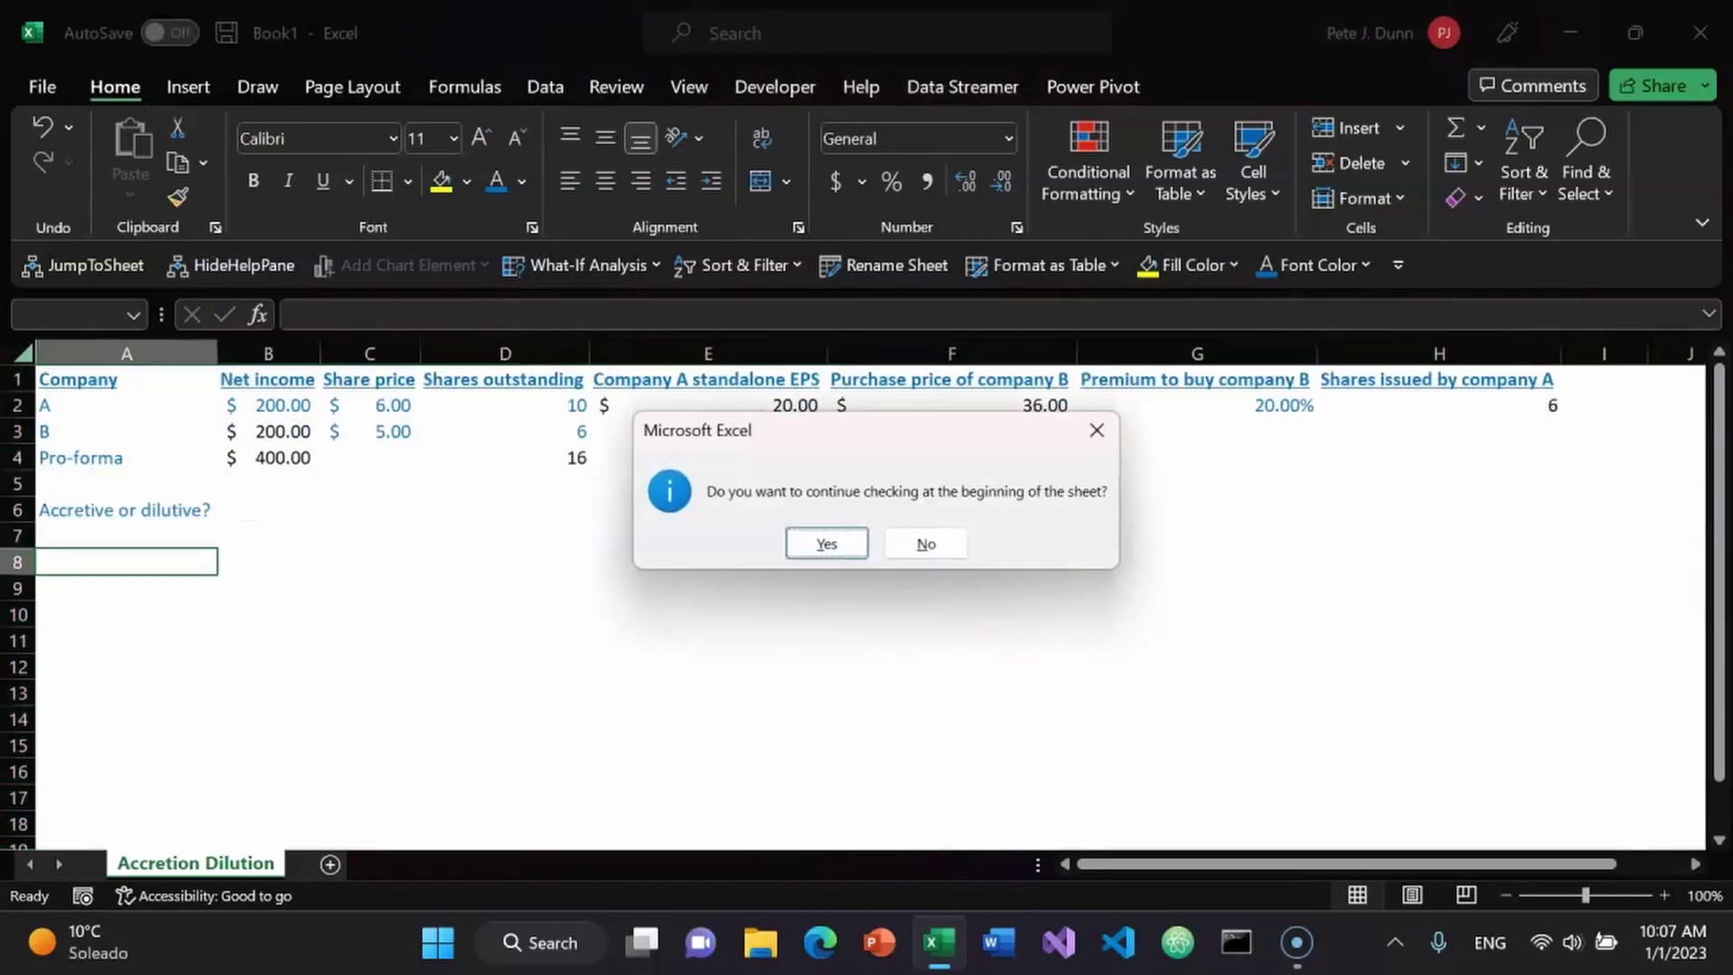
{"action": "key", "text": "Return"}
{"action": "key", "text": "Return"}
- Start an IF formula in B6 whose logical test begins with pro-forma net income divided by pro-forma shares, (B4/D4)
{"action": "key", "text": "Right"}
{"action": "key", "text": "Up"}
{"action": "key", "text": "Up"}
{"action": "key", "text": "Down"}
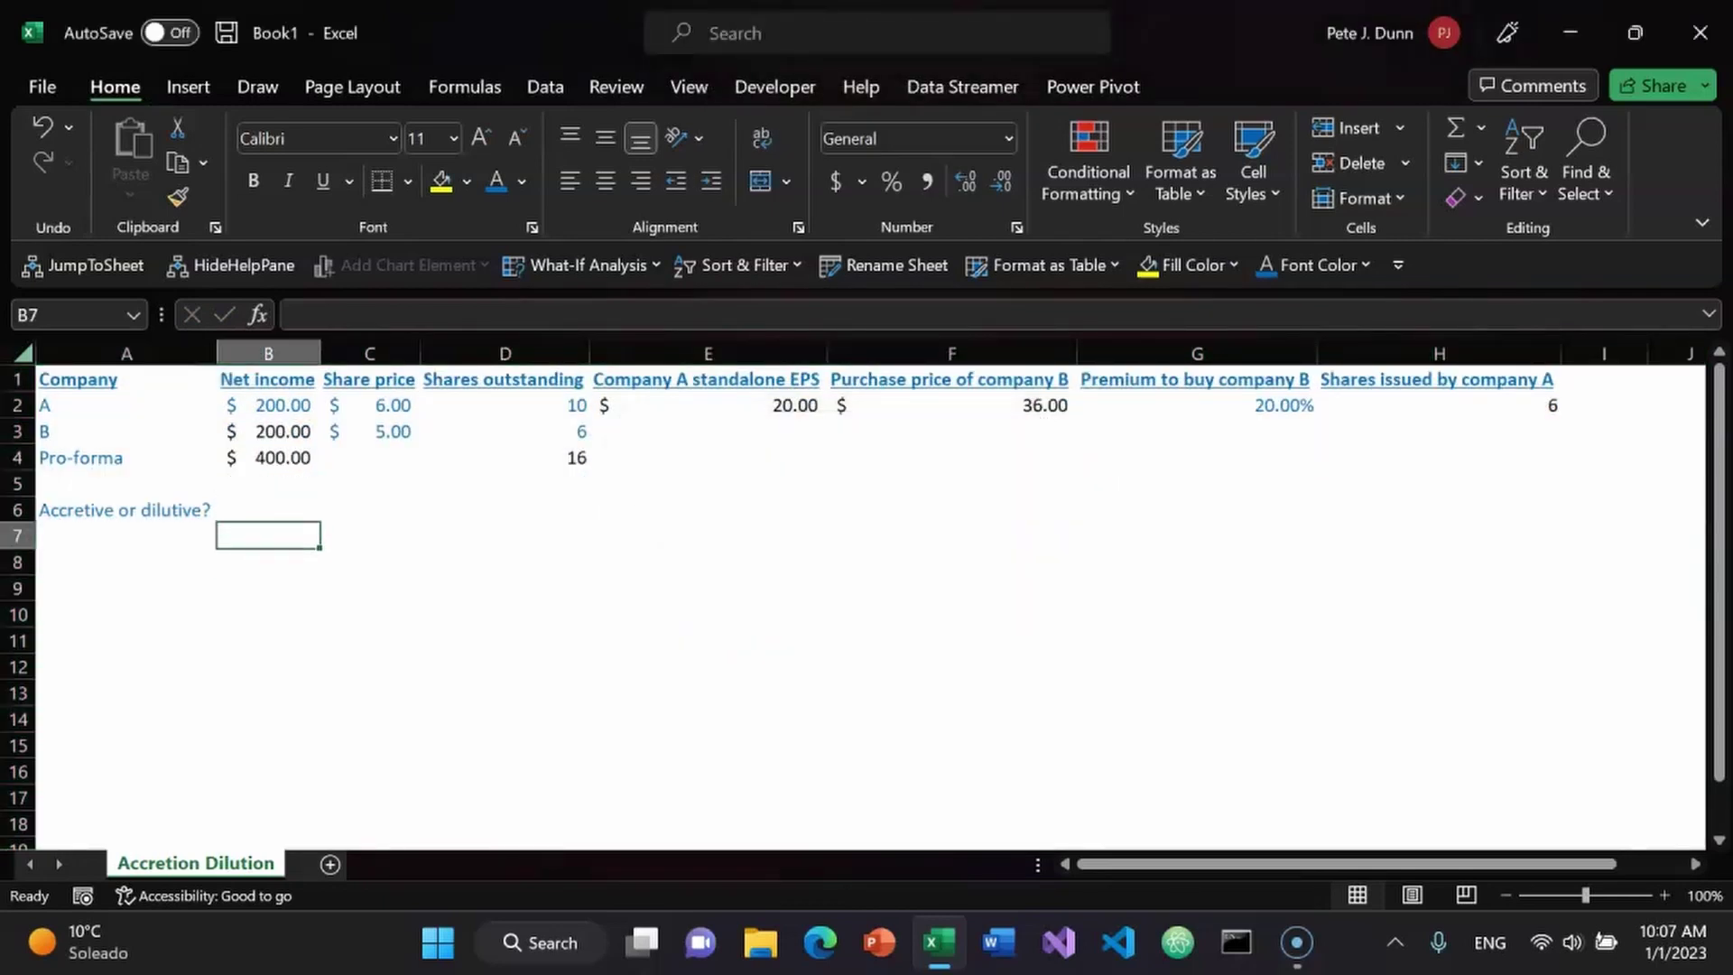
{"action": "key", "text": "Up"}
{"action": "type", "text": "=if"}
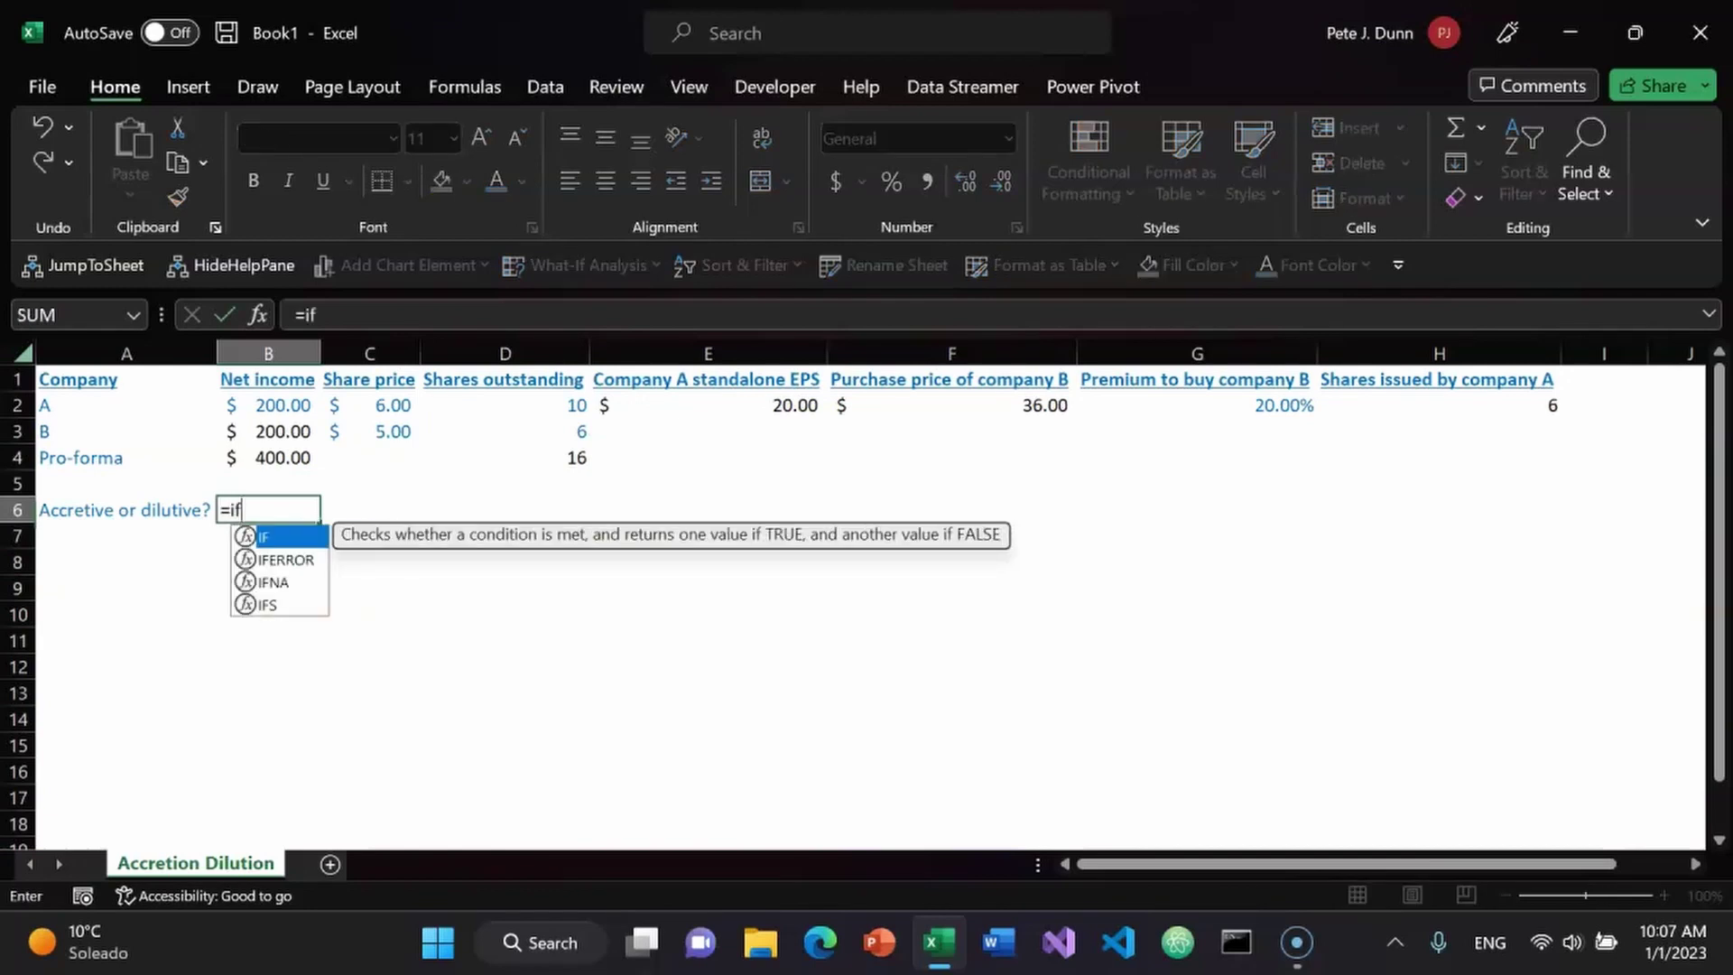
{"action": "key", "text": "Tab"}
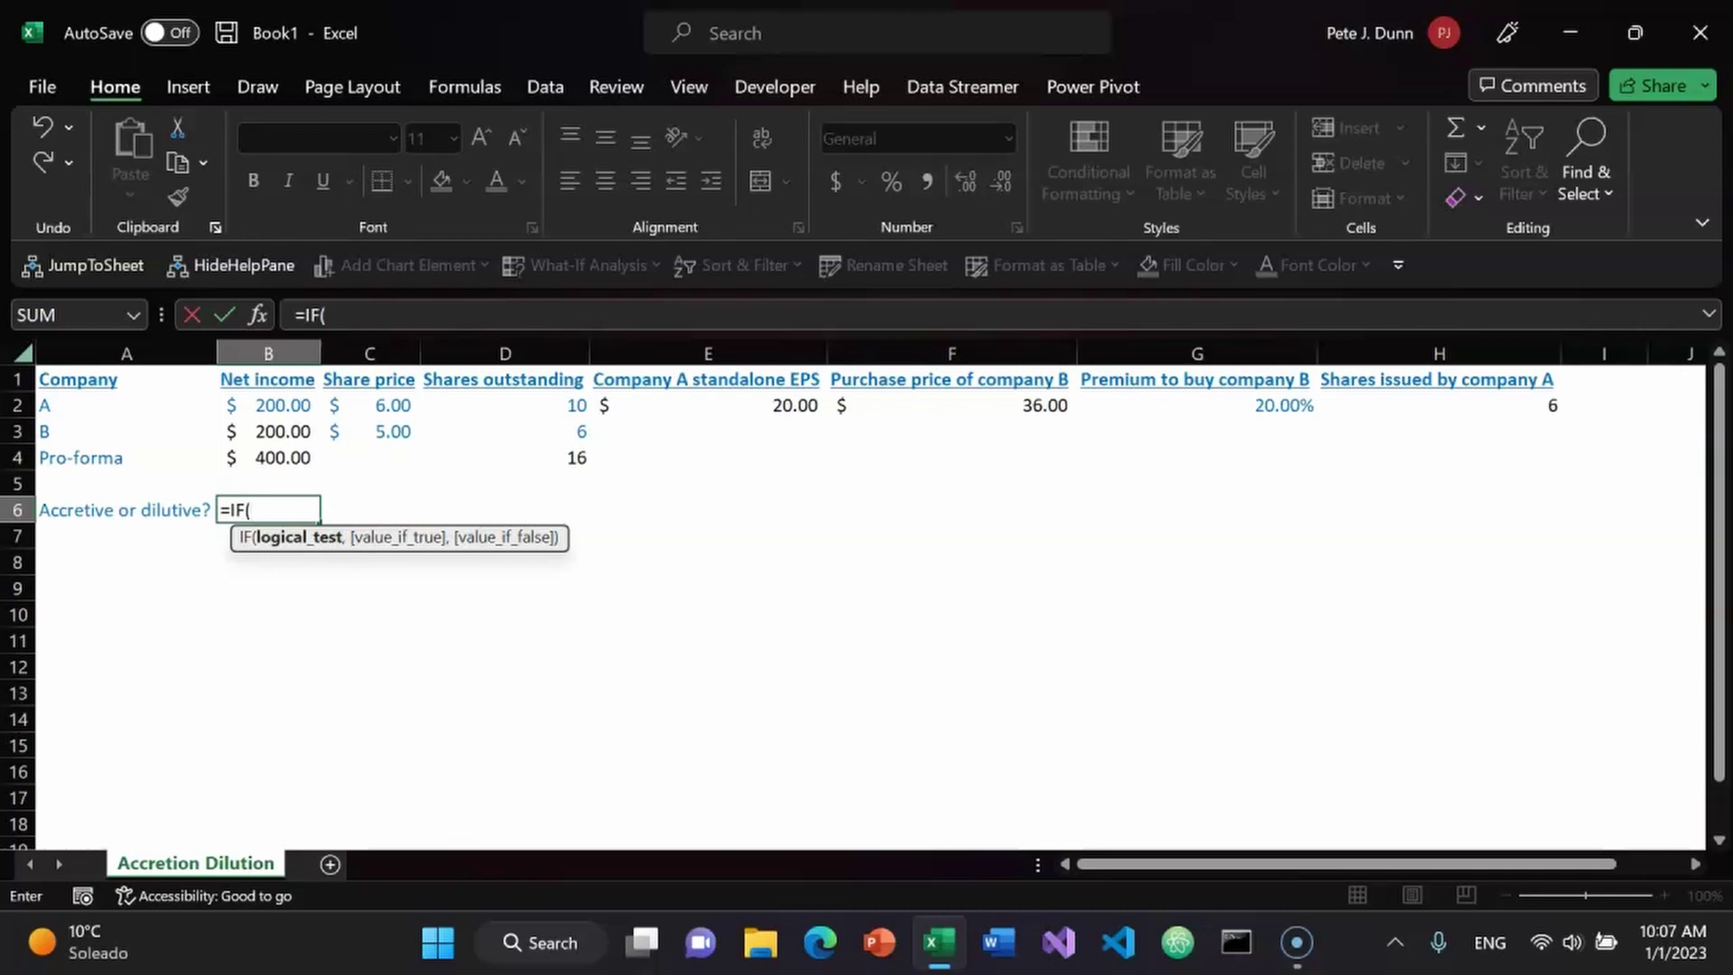
{"action": "type", "text": "("}
{"action": "key", "text": "Up"}
{"action": "key", "text": "Up"}
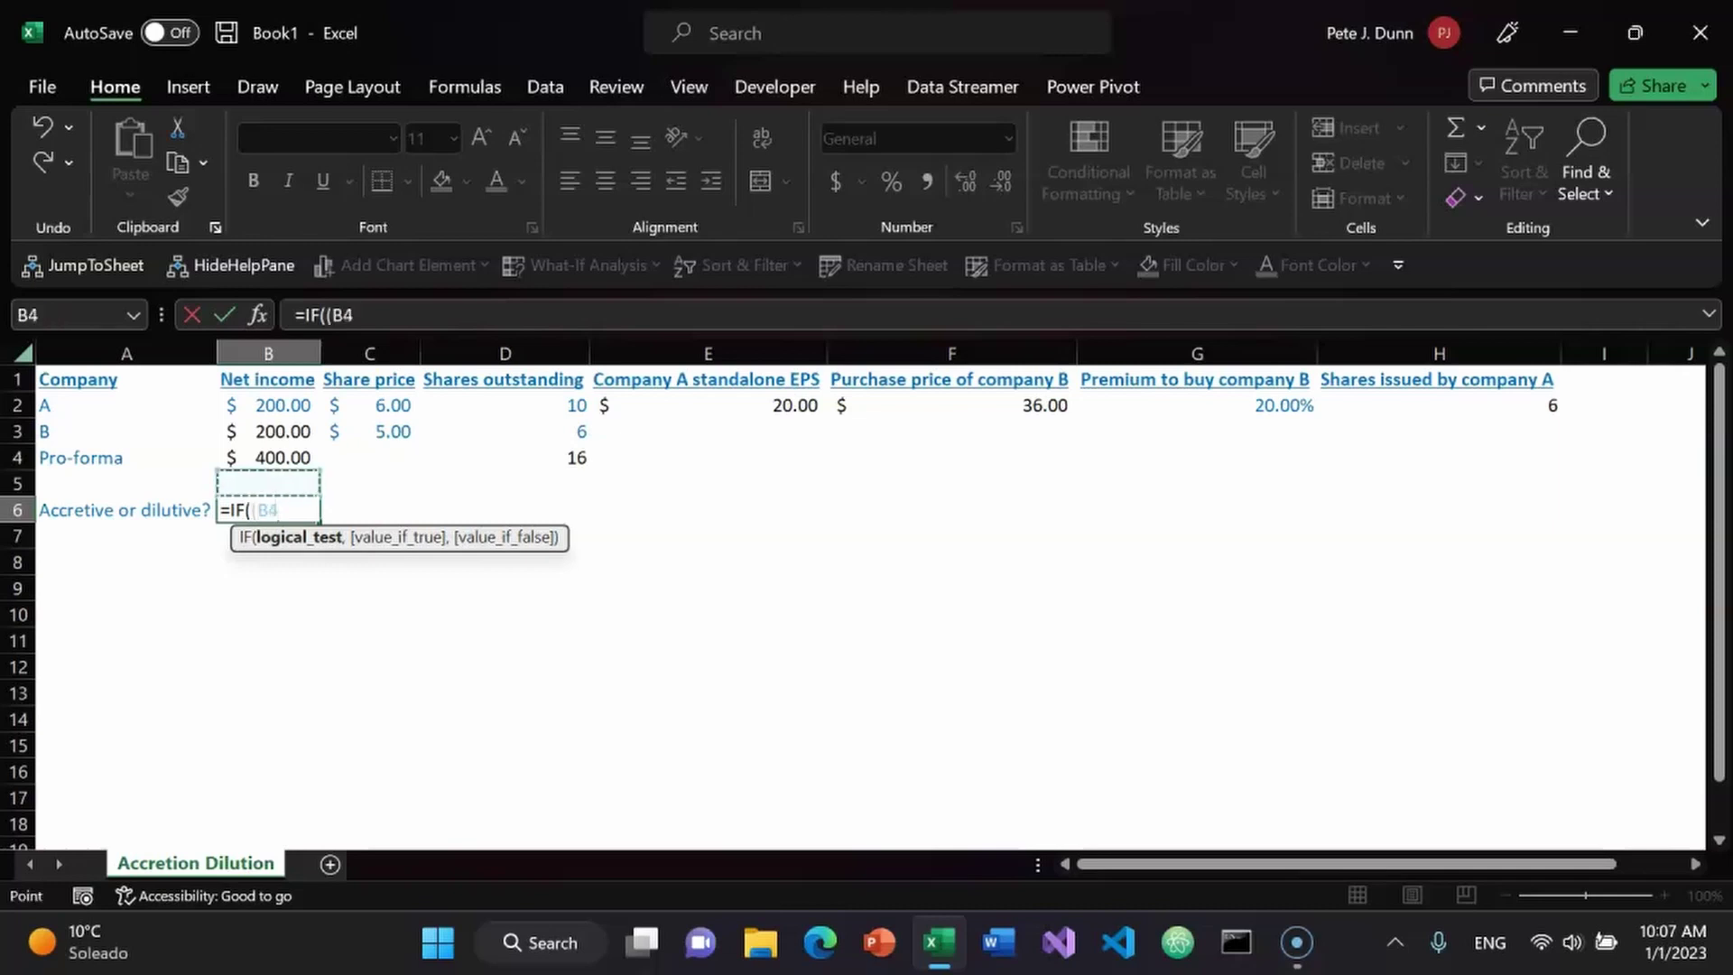
{"action": "type", "text": "/"}
{"action": "key", "text": "Up"}
{"action": "key", "text": "Up"}
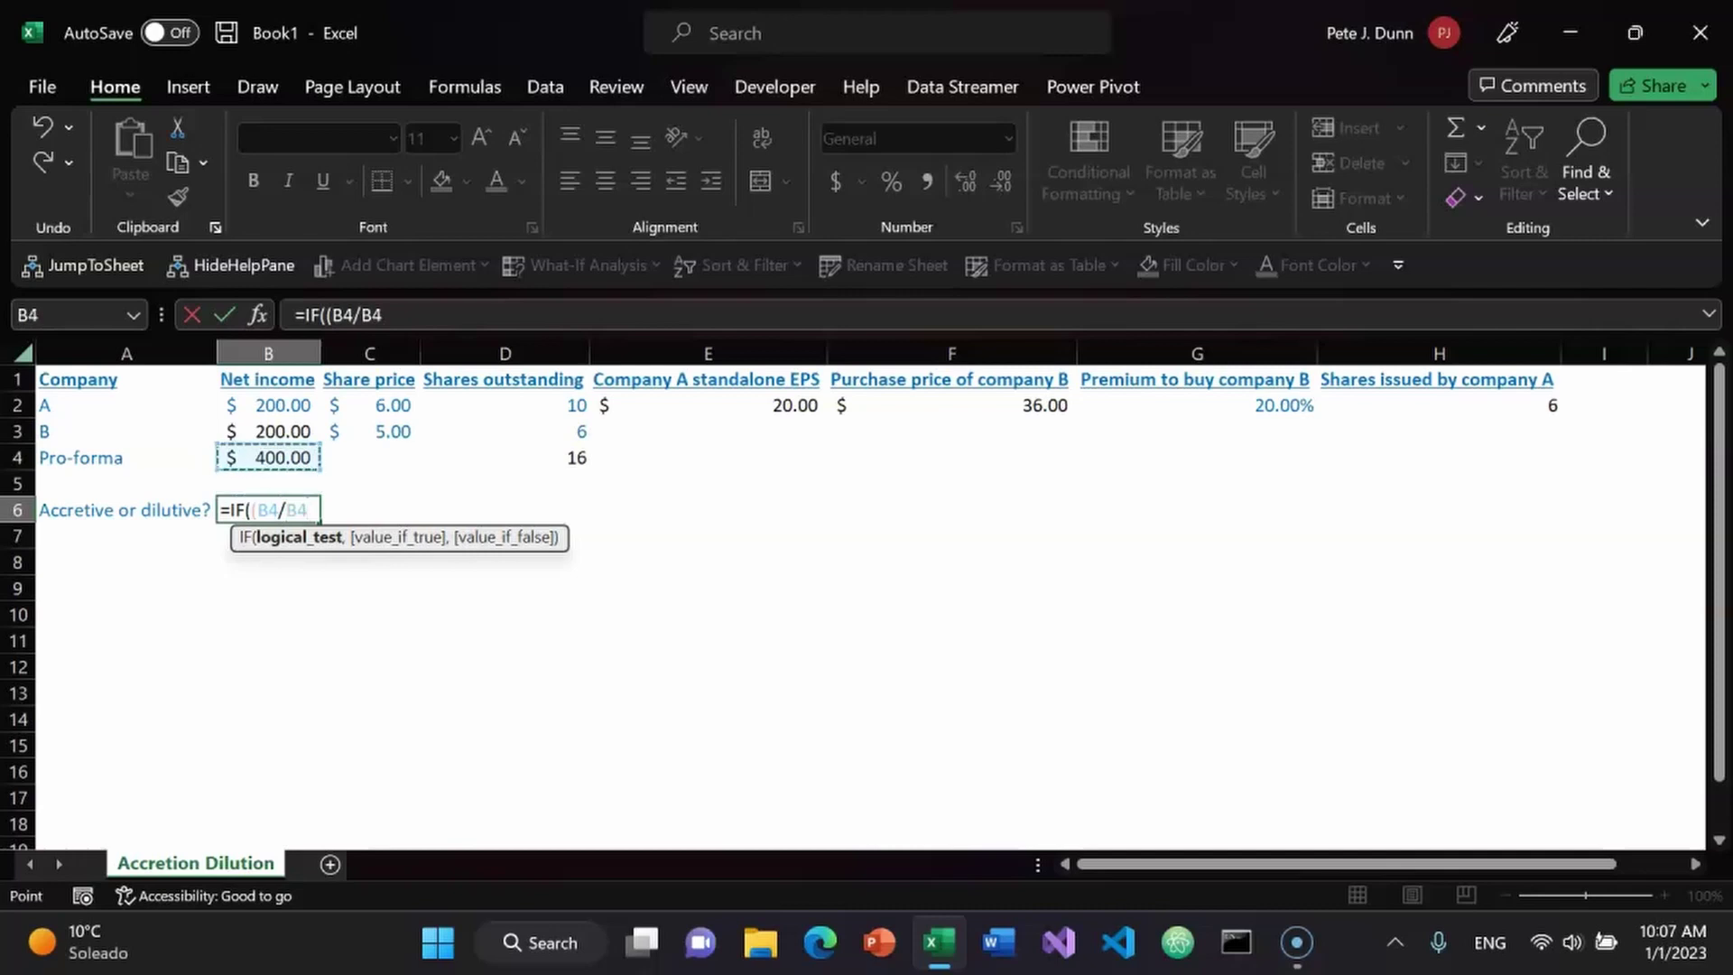
{"action": "key", "text": "Right"}
{"action": "key", "text": "Right"}
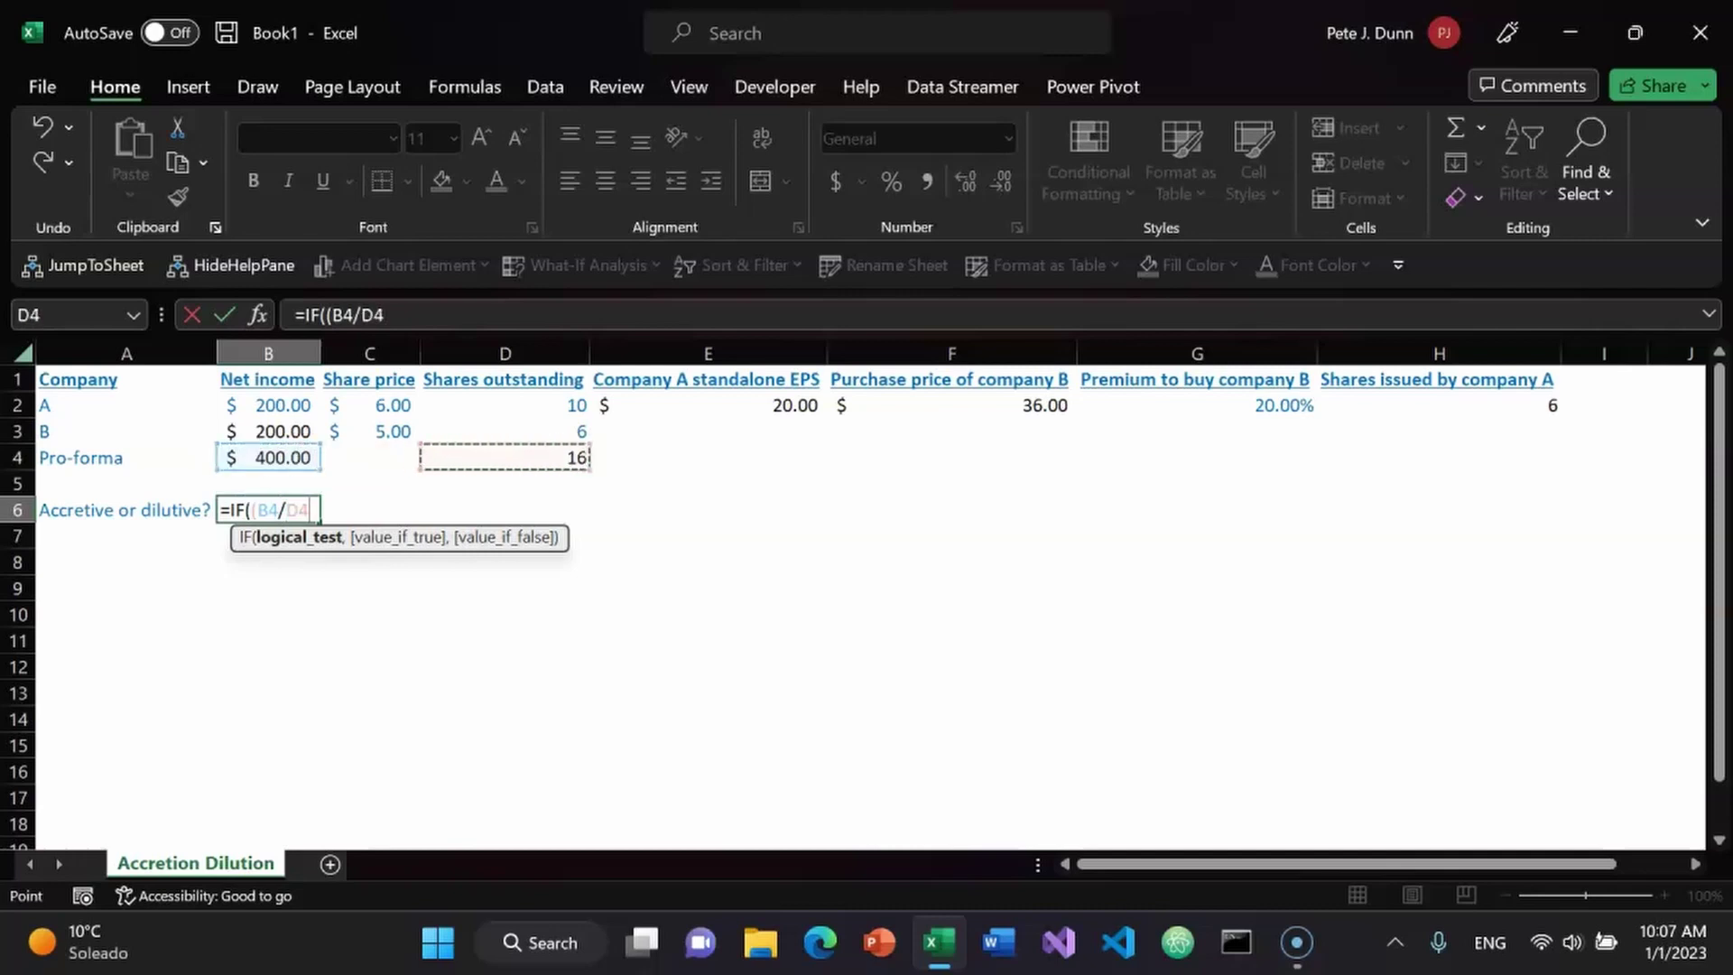
{"action": "type", "text": ")"}
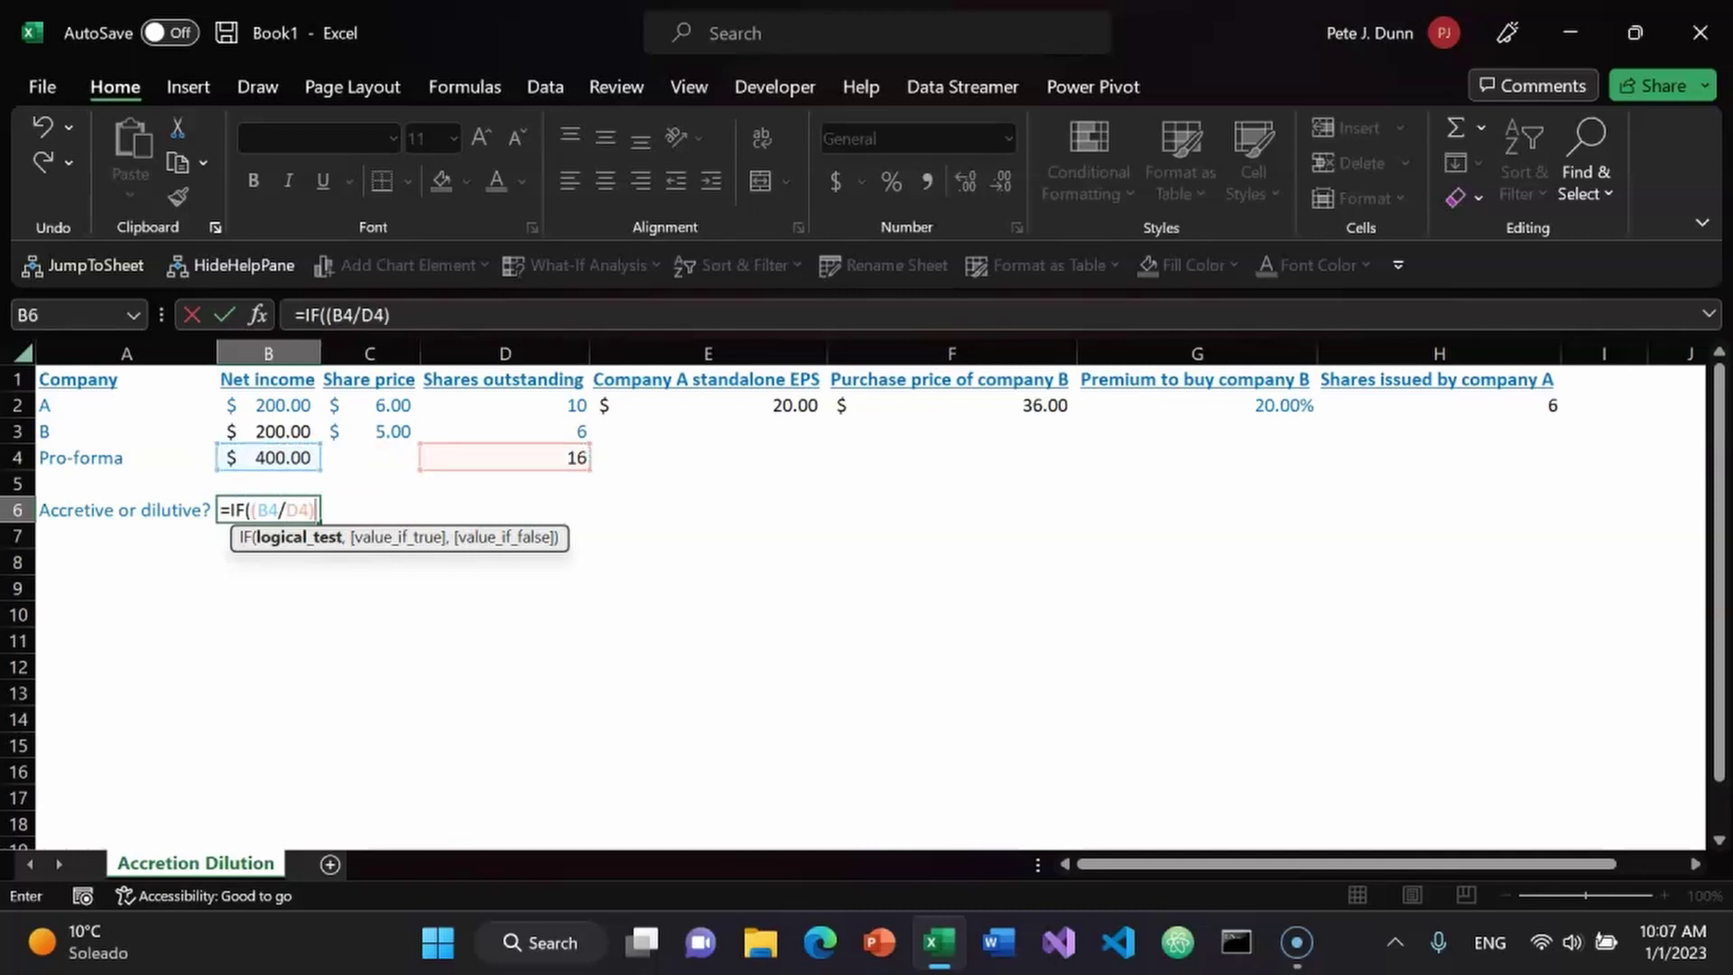
{"action": "type", "text": ">"}
- Complete the IF formula's logical test in B6 as greater than company A's standalone EPS in E2
{"action": "key", "text": "Up"}
{"action": "key", "text": "Up"}
{"action": "key", "text": "Up"}
{"action": "key", "text": "Up"}
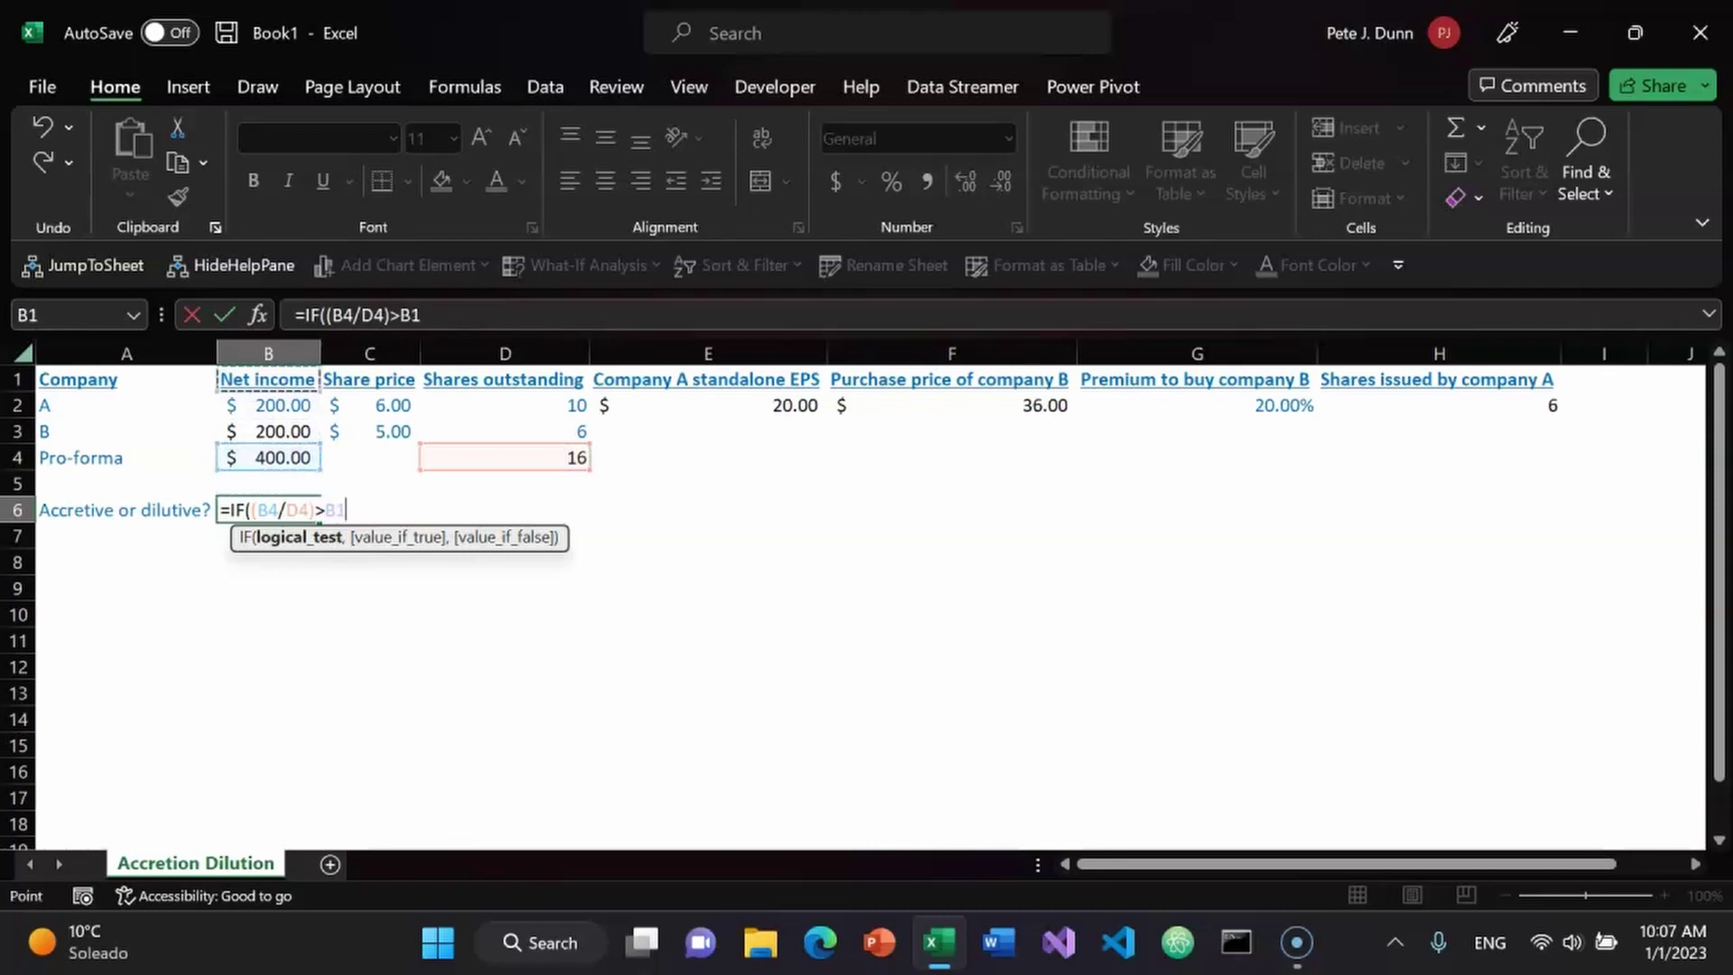
{"action": "key", "text": "Right"}
{"action": "key", "text": "Right"}
{"action": "key", "text": "Right"}
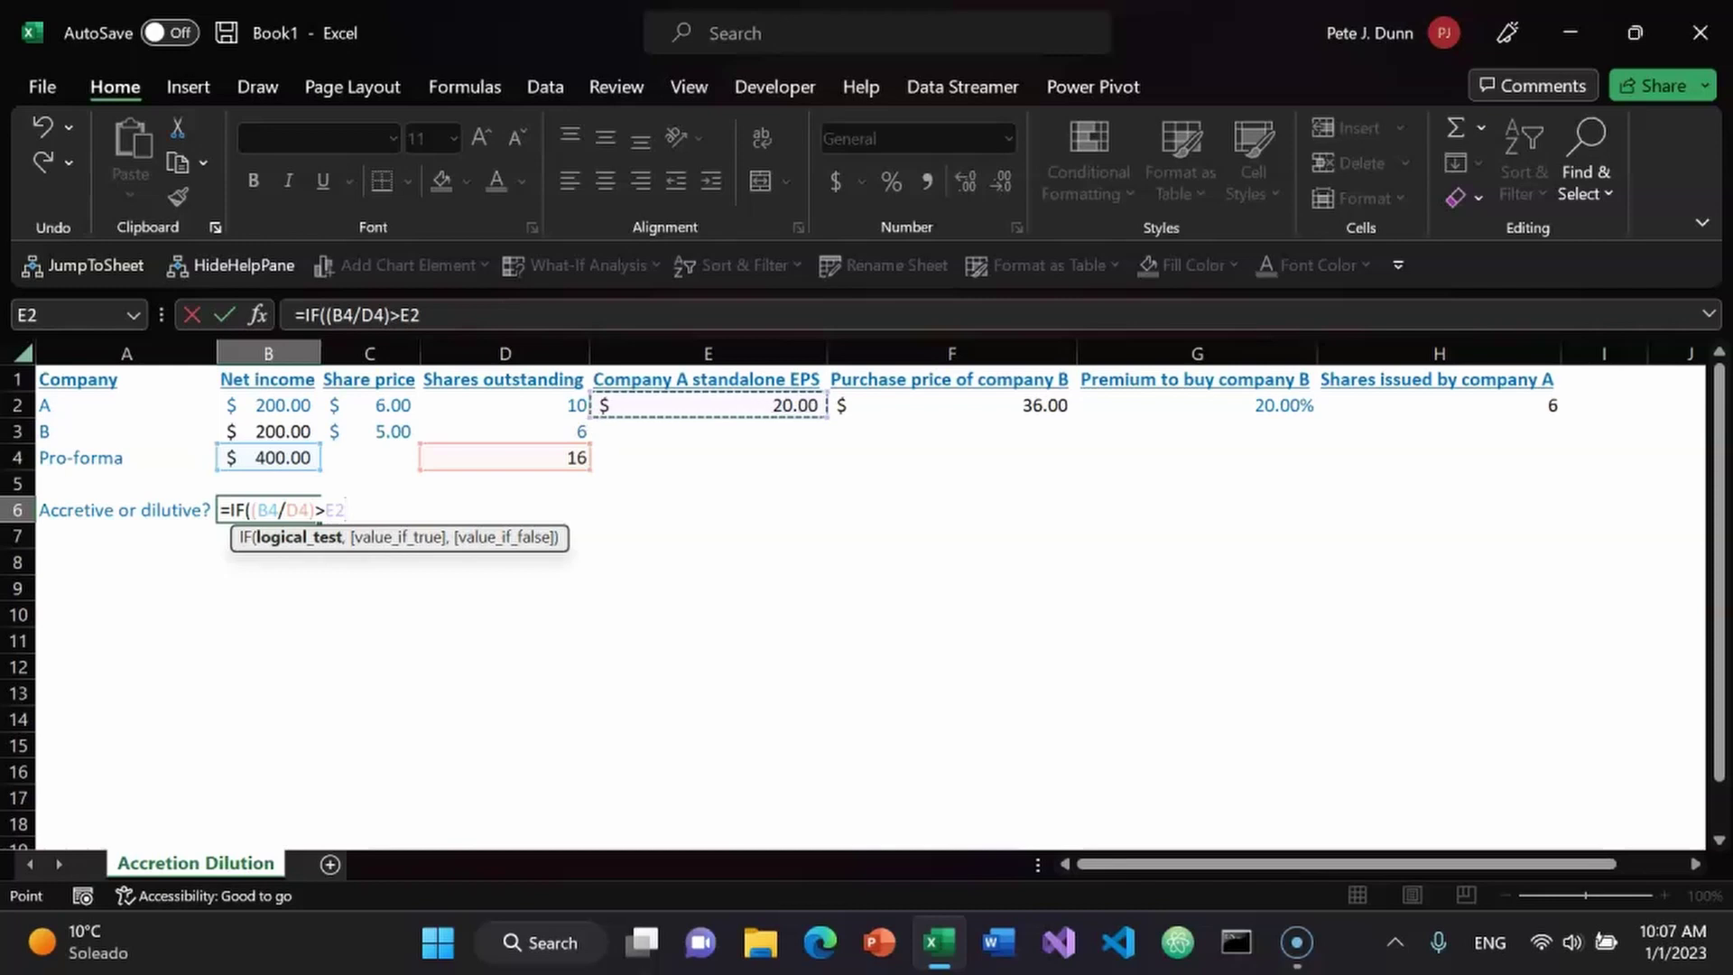
- Finish the IF formula in B6 with "Accretive" as the true result and "Dilutive" as the false result
{"action": "type", "text": ","}
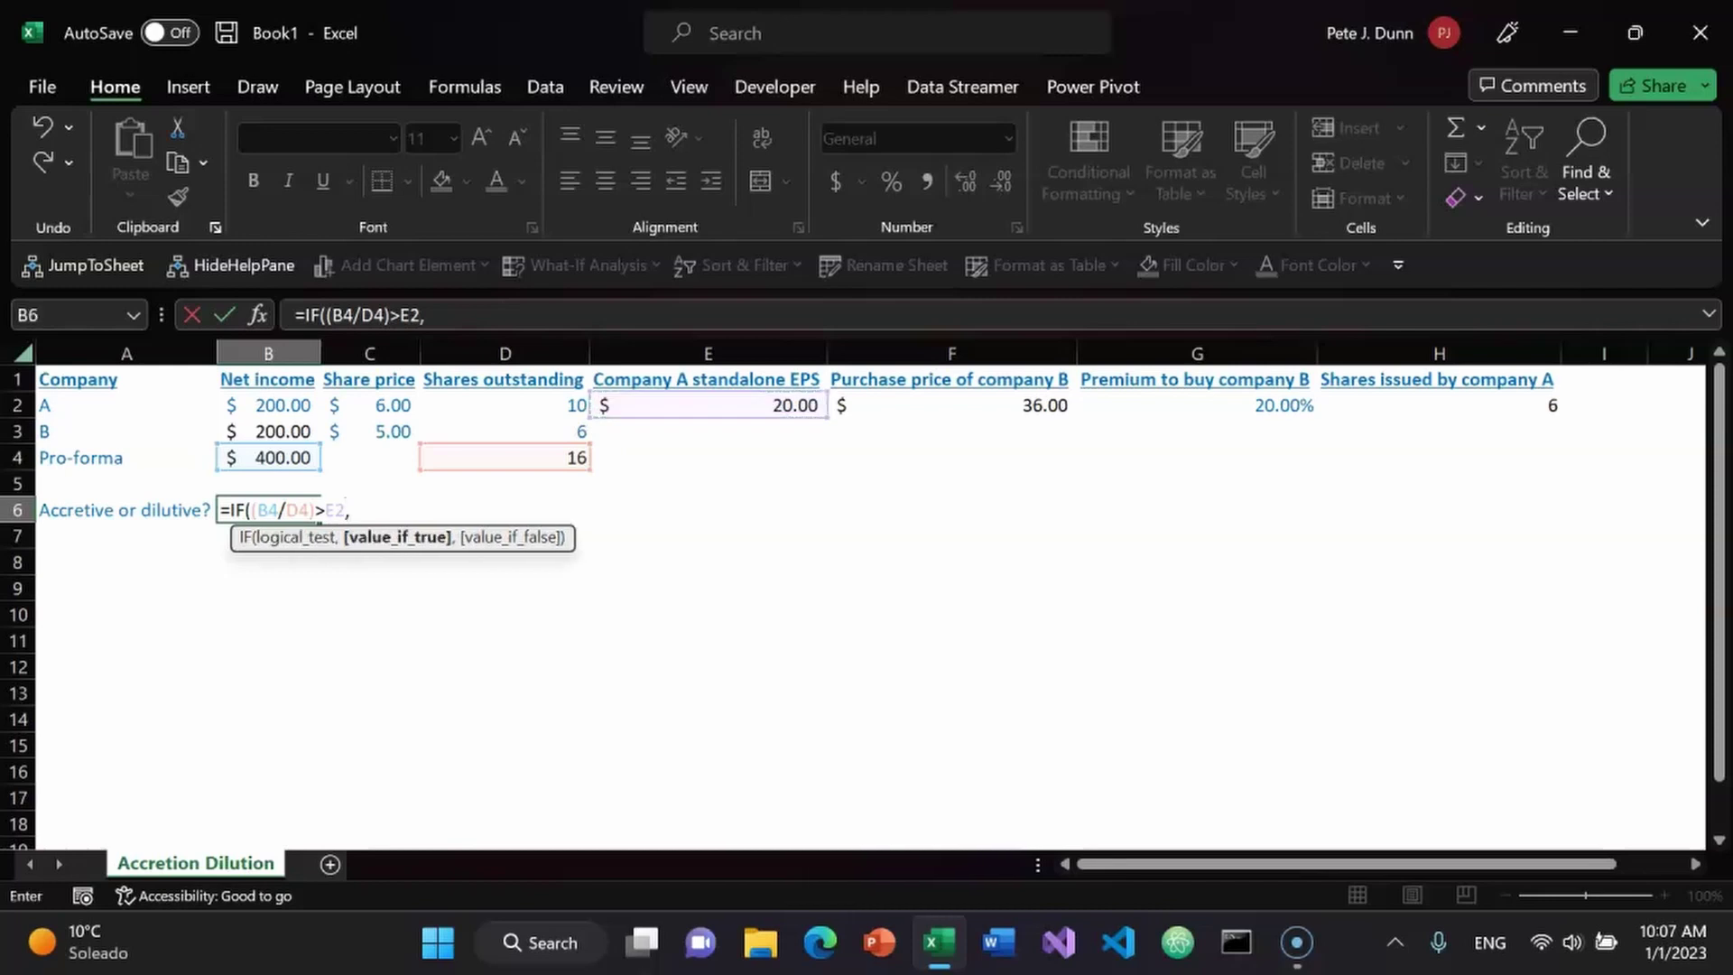
{"action": "type", "text": "\"Accretive\","}
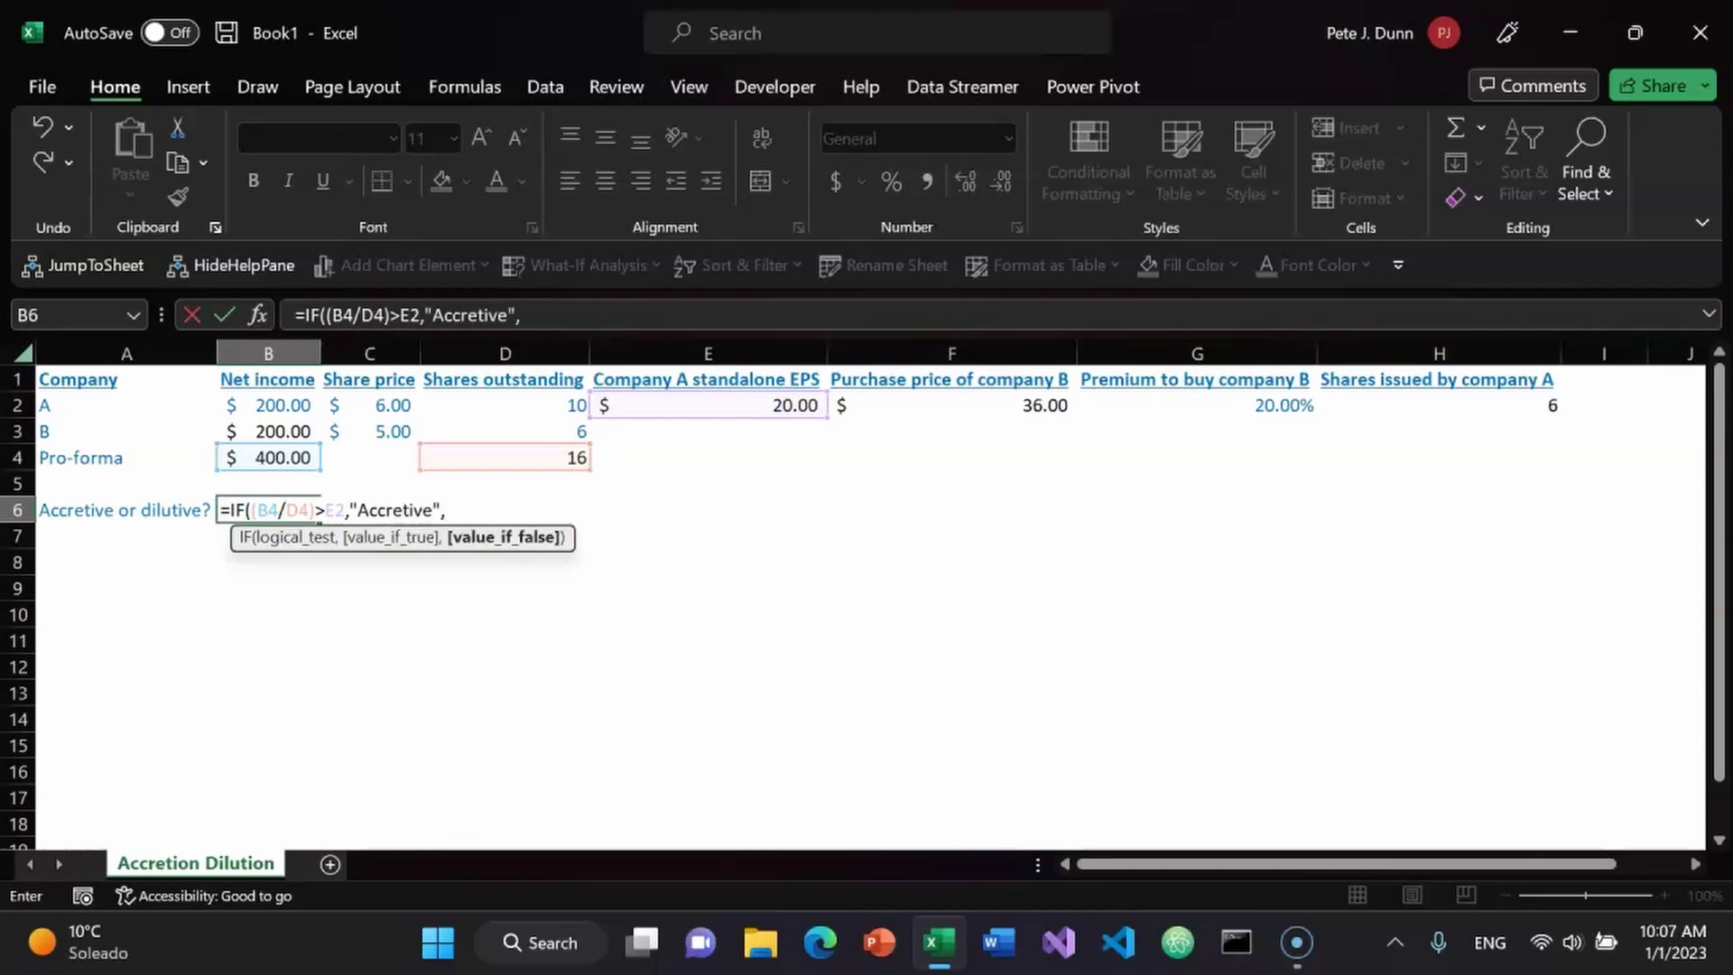
{"action": "type", "text": "\"dilutvie"}
{"action": "key", "text": "Return"}
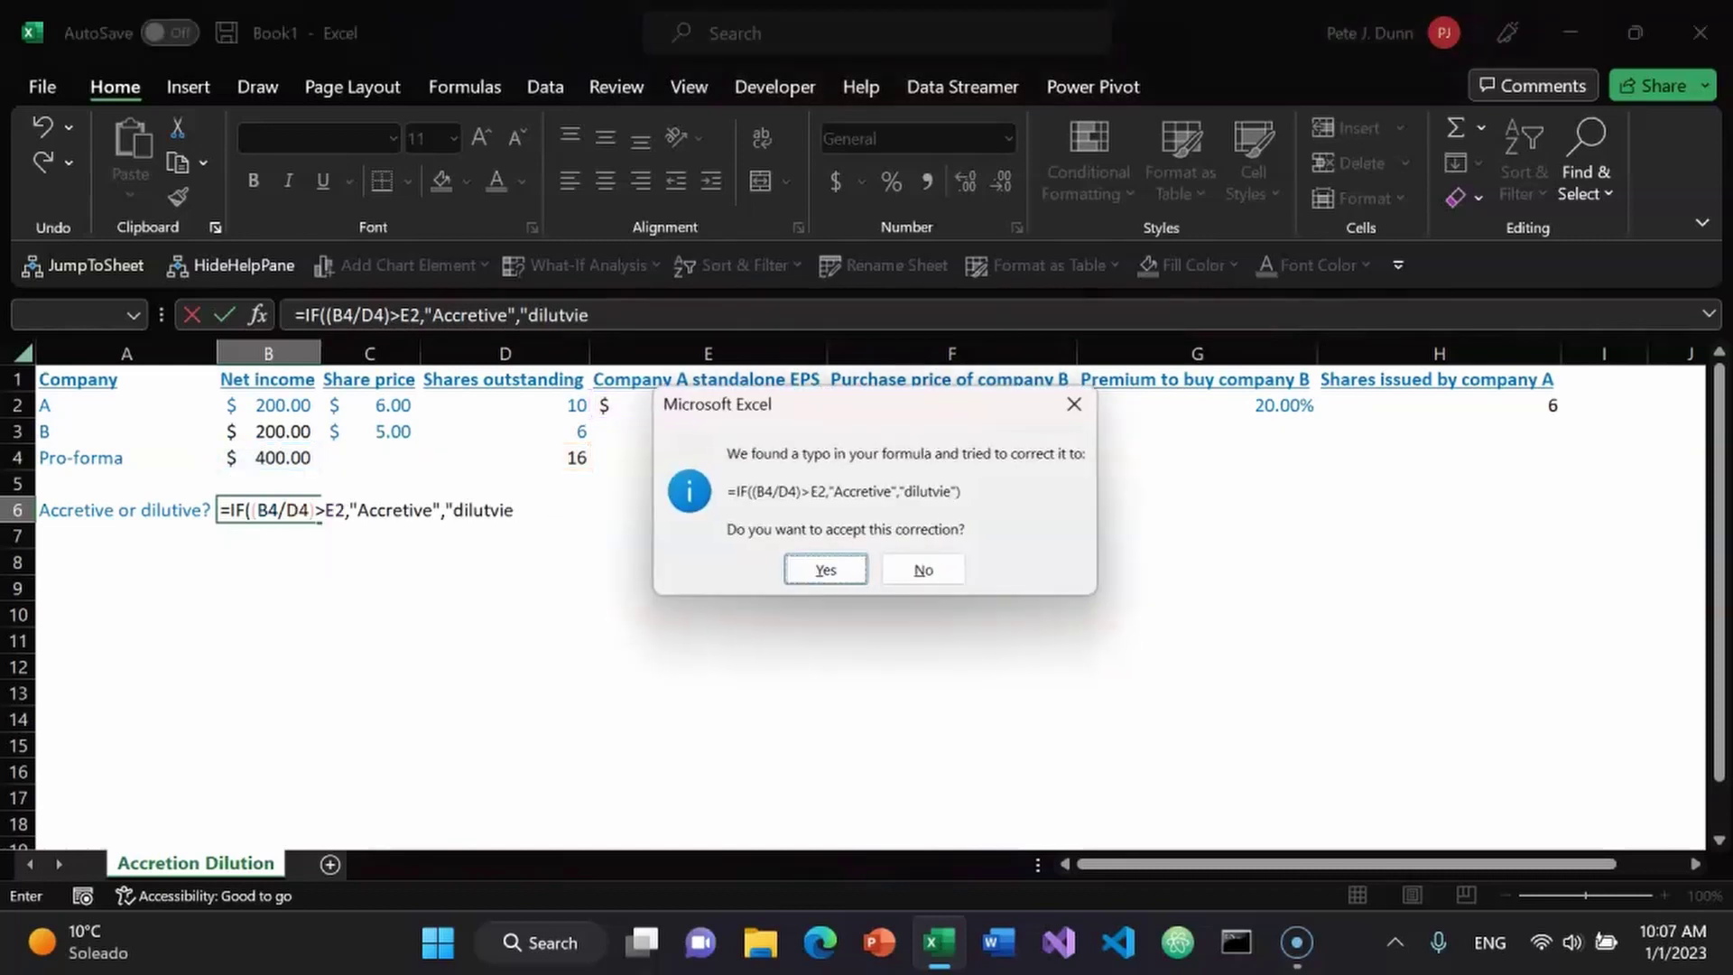
{"action": "key", "text": "n"}
{"action": "key", "text": "Return"}
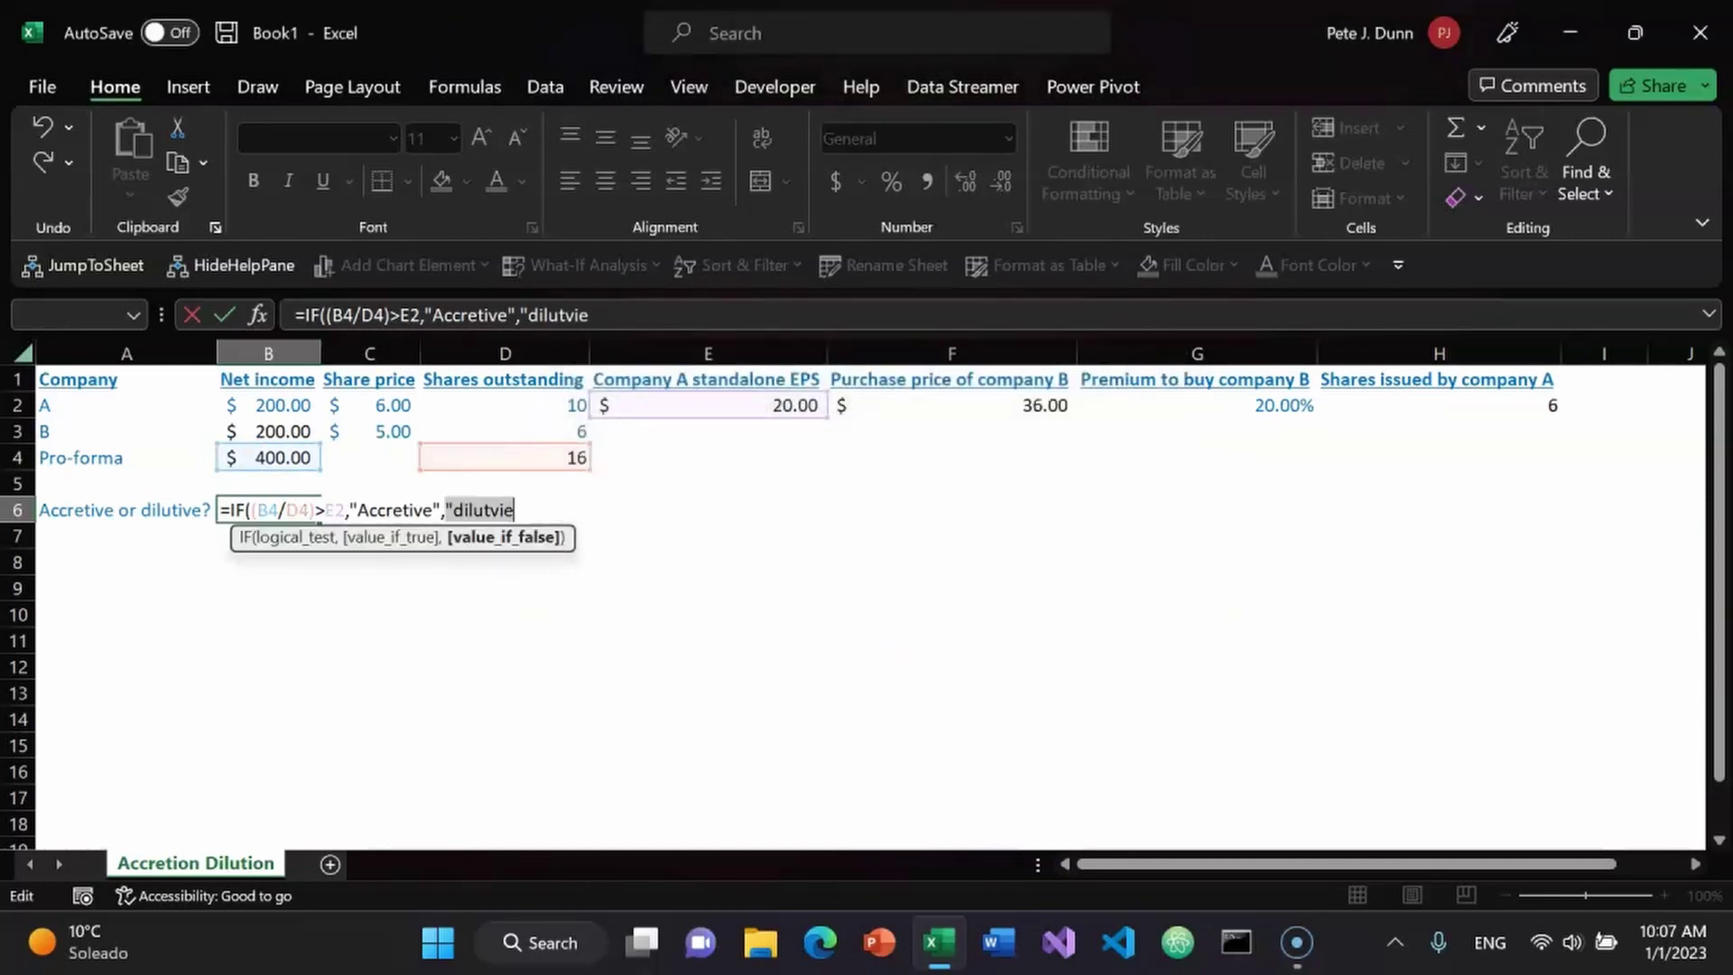
{"action": "key", "text": "ctrl+shift+Left"}
{"action": "type", "text": "Dilutive\""}
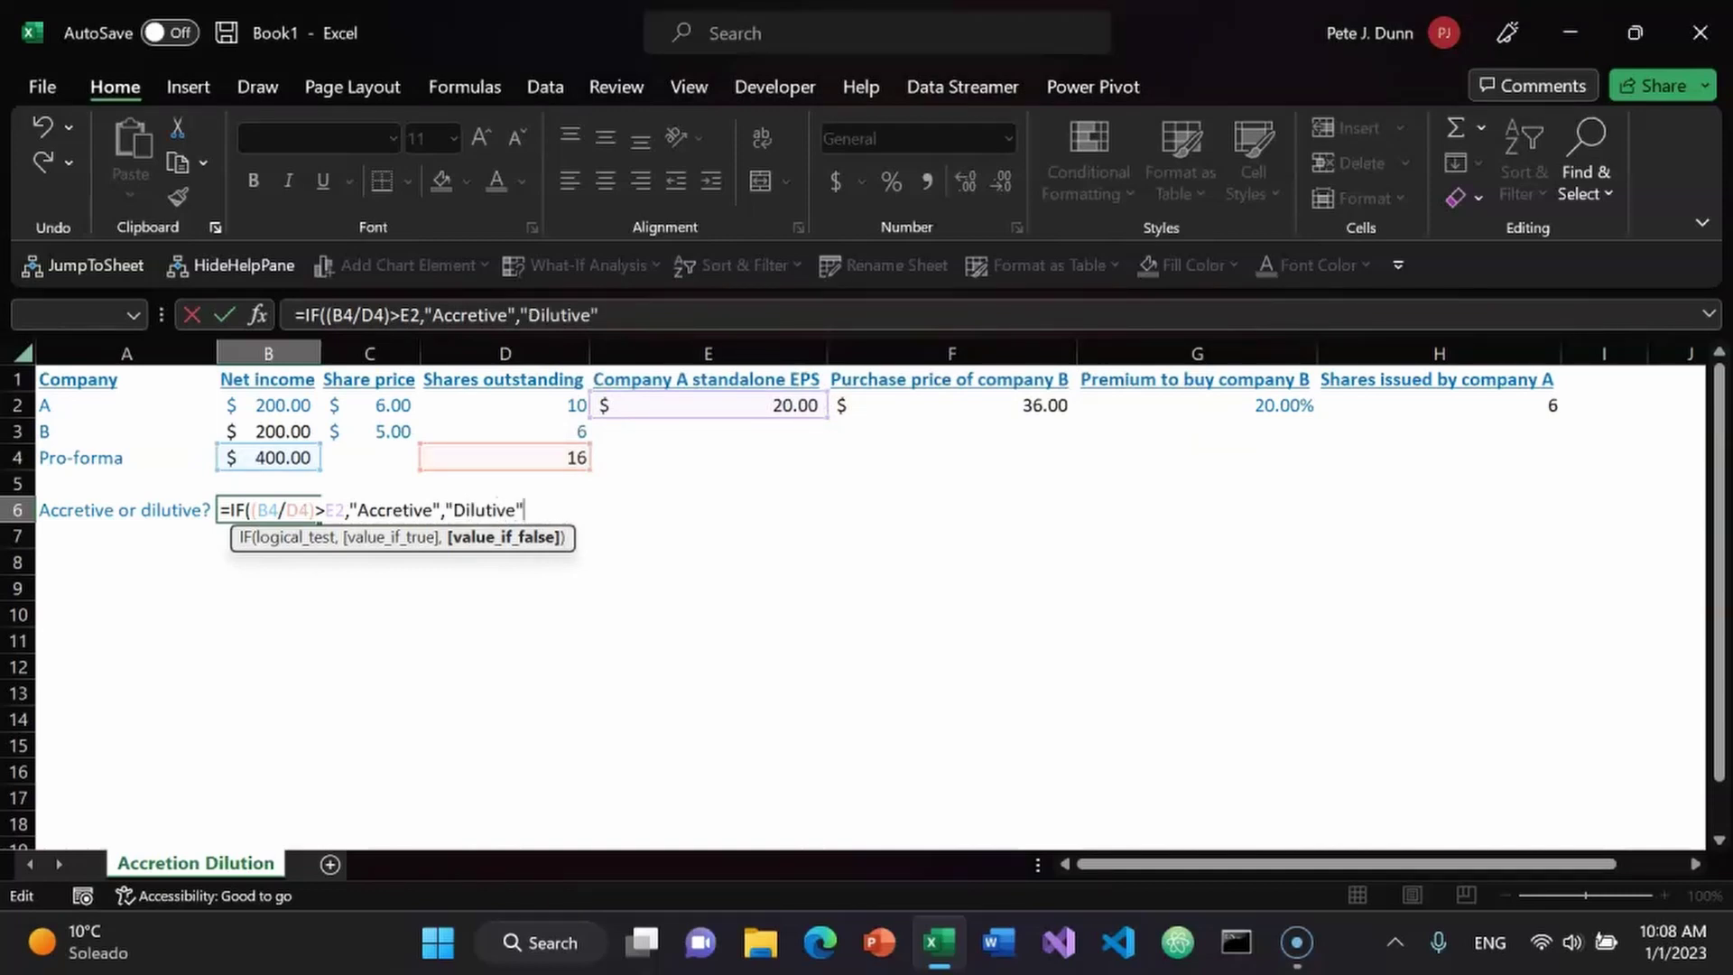
{"action": "type", "text": ")"}
{"action": "key", "text": "Return"}
- Calculate the pro-forma EPS in E4 as pro-forma net income divided by pro-forma shares, =B4/D4
{"action": "key", "text": "Up"}
{"action": "key", "text": "Right"}
{"action": "key", "text": "Right"}
{"action": "key", "text": "Right"}
{"action": "key", "text": "Right"}
{"action": "key", "text": "Up"}
{"action": "key", "text": "Left"}
{"action": "key", "text": "Up"}
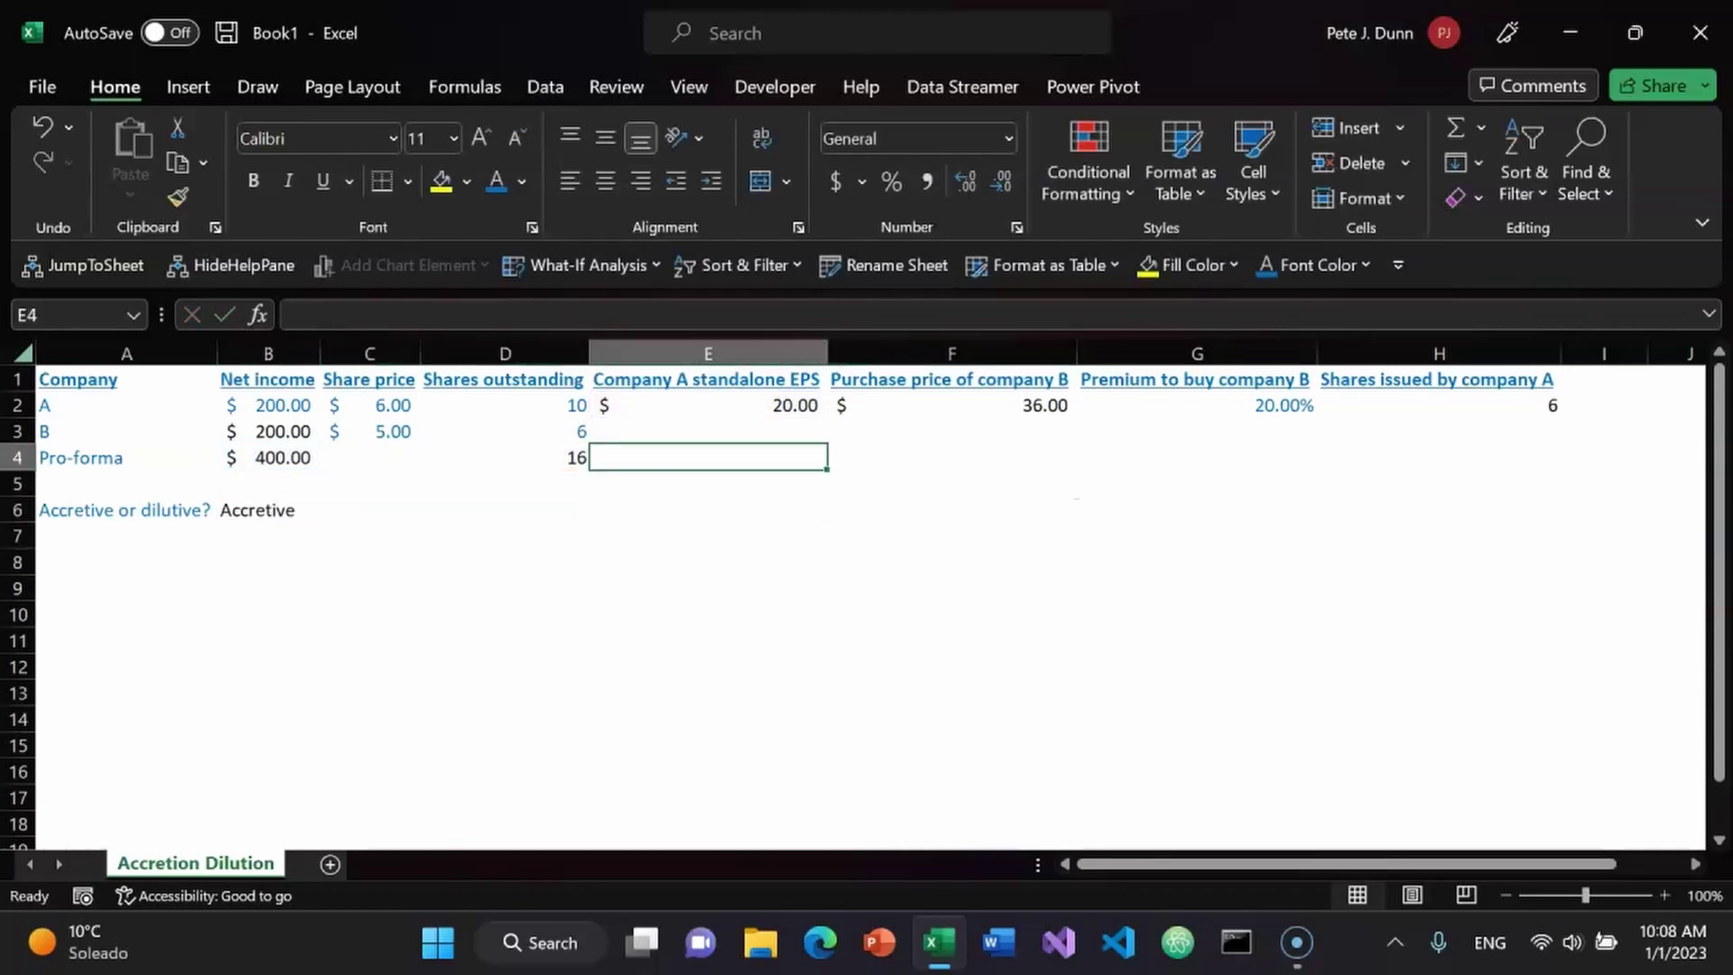
{"action": "type", "text": "="}
{"action": "key", "text": "Left"}
{"action": "key", "text": "Left"}
{"action": "key", "text": "Left"}
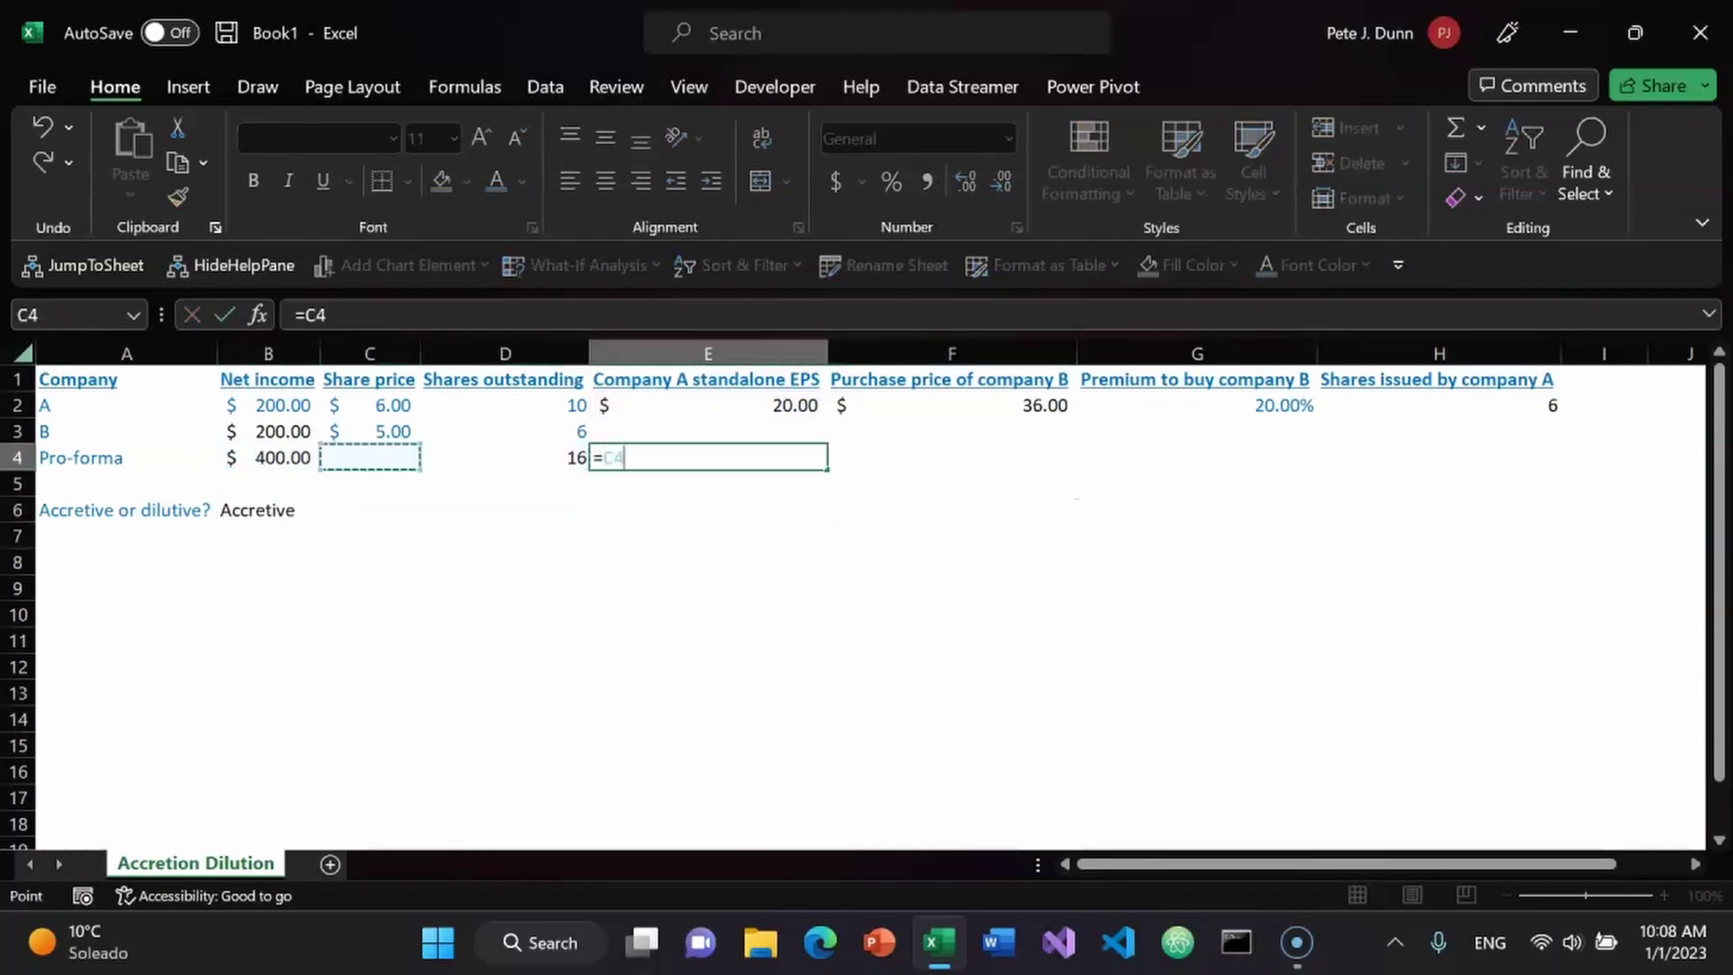
{"action": "type", "text": "/"}
{"action": "key", "text": "Left"}
{"action": "key", "text": "Return"}
{"action": "key", "text": "Up"}
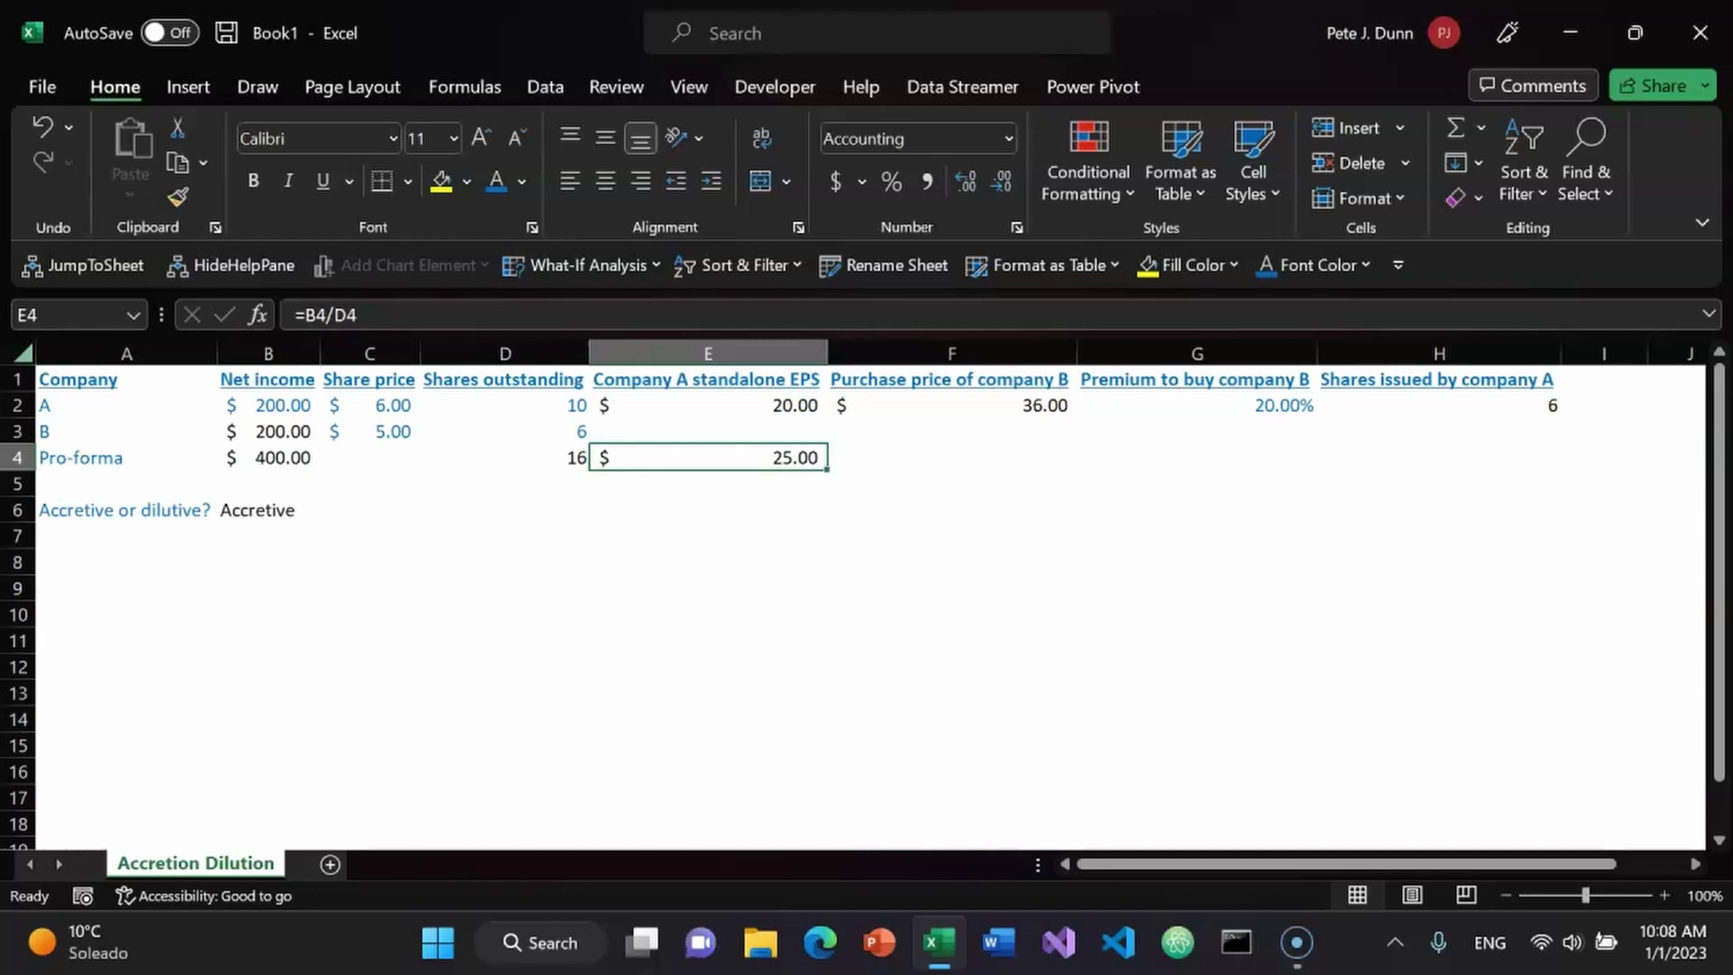
- Replace (B4/D4) in the B6 IF formula with a reference to the pro-forma EPS in E4
{"action": "key", "text": "Down"}
{"action": "key", "text": "Down"}
{"action": "key", "text": "Left"}
{"action": "key", "text": "Left"}
{"action": "key", "text": "Left"}
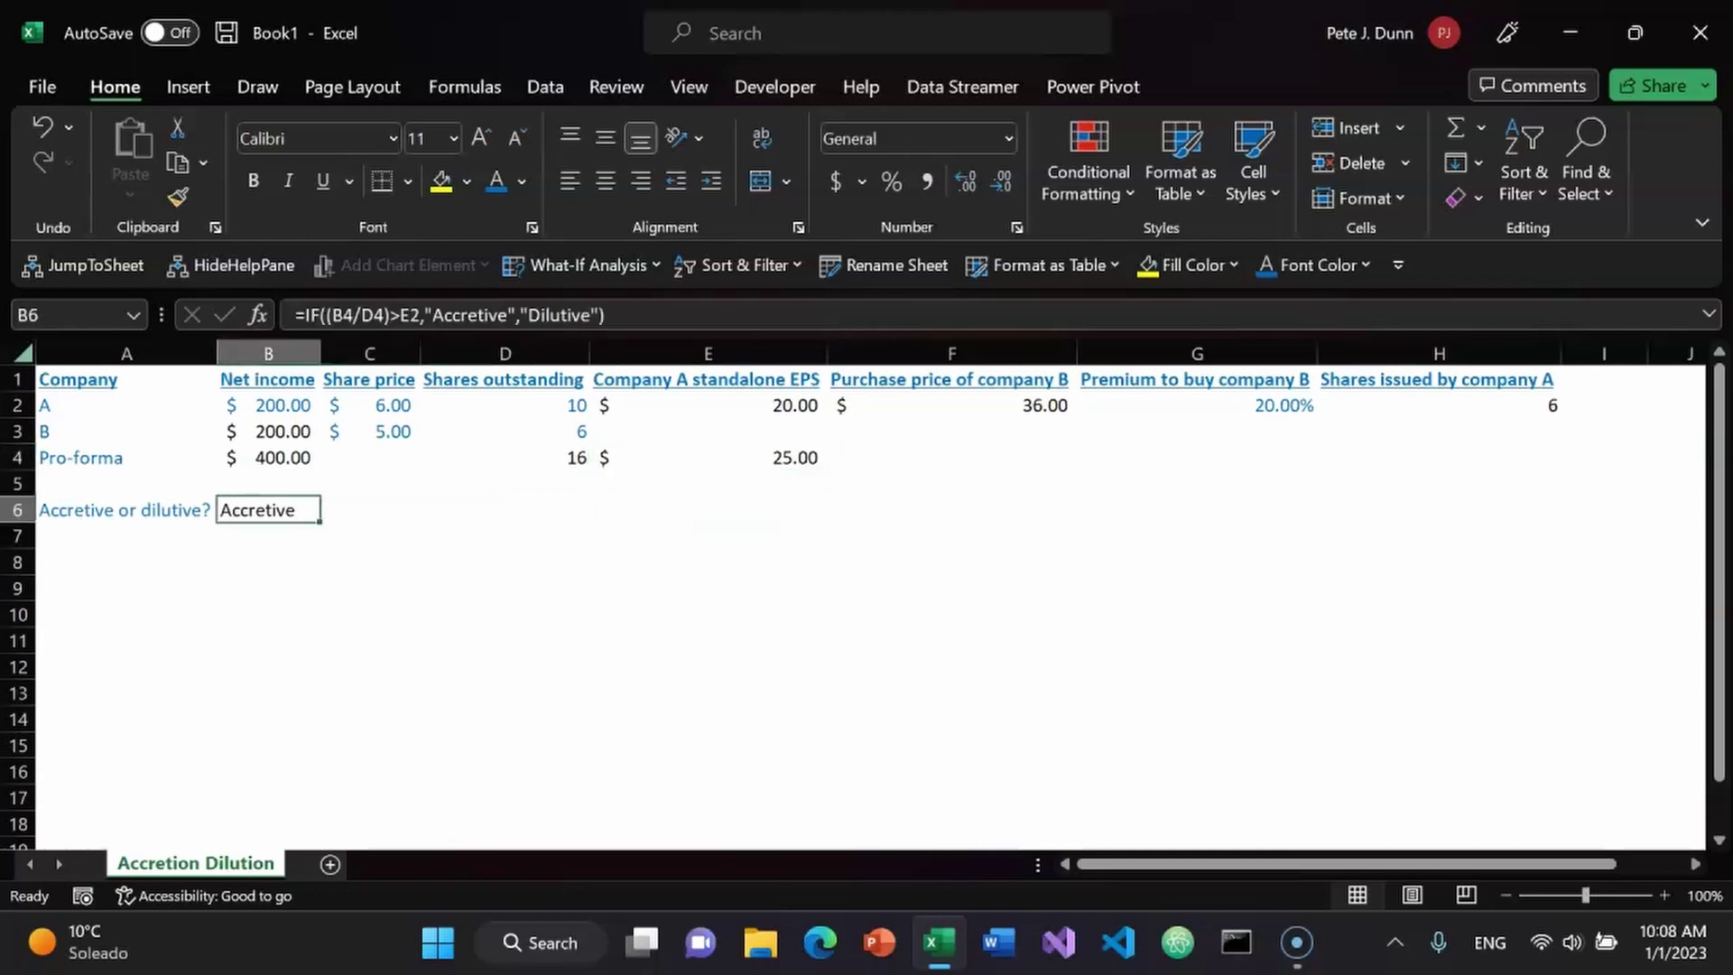
{"action": "key", "text": "F2"}
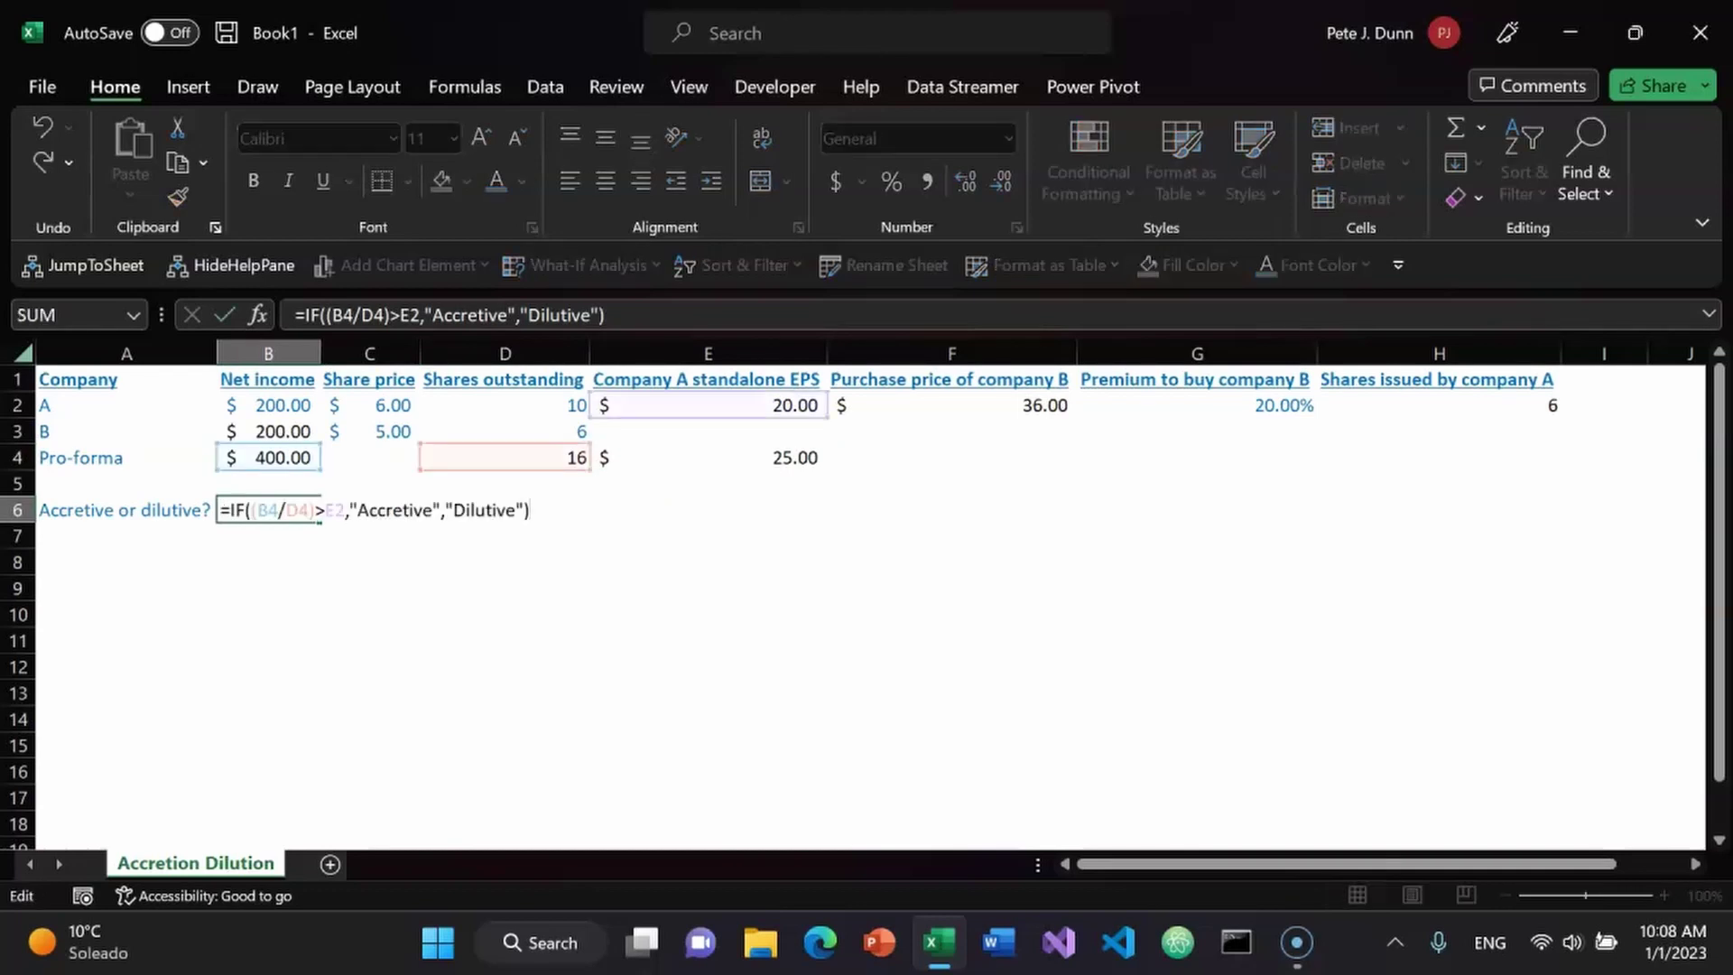
{"action": "key", "text": "Left"}
{"action": "key", "text": "Left"}
{"action": "key", "text": "Left"}
{"action": "key", "text": "Left"}
{"action": "key", "text": "Left"}
{"action": "key", "text": "Left"}
{"action": "key", "text": "Left"}
{"action": "key", "text": "Left"}
{"action": "key", "text": "Left"}
{"action": "key", "text": "Left"}
{"action": "key", "text": "Left"}
{"action": "key", "text": "Left"}
{"action": "key", "text": "Left"}
{"action": "key", "text": "Left"}
{"action": "key", "text": "Left"}
{"action": "key", "text": "Left"}
{"action": "key", "text": "Left"}
{"action": "key", "text": "Left"}
{"action": "key", "text": "Left"}
{"action": "key", "text": "Left"}
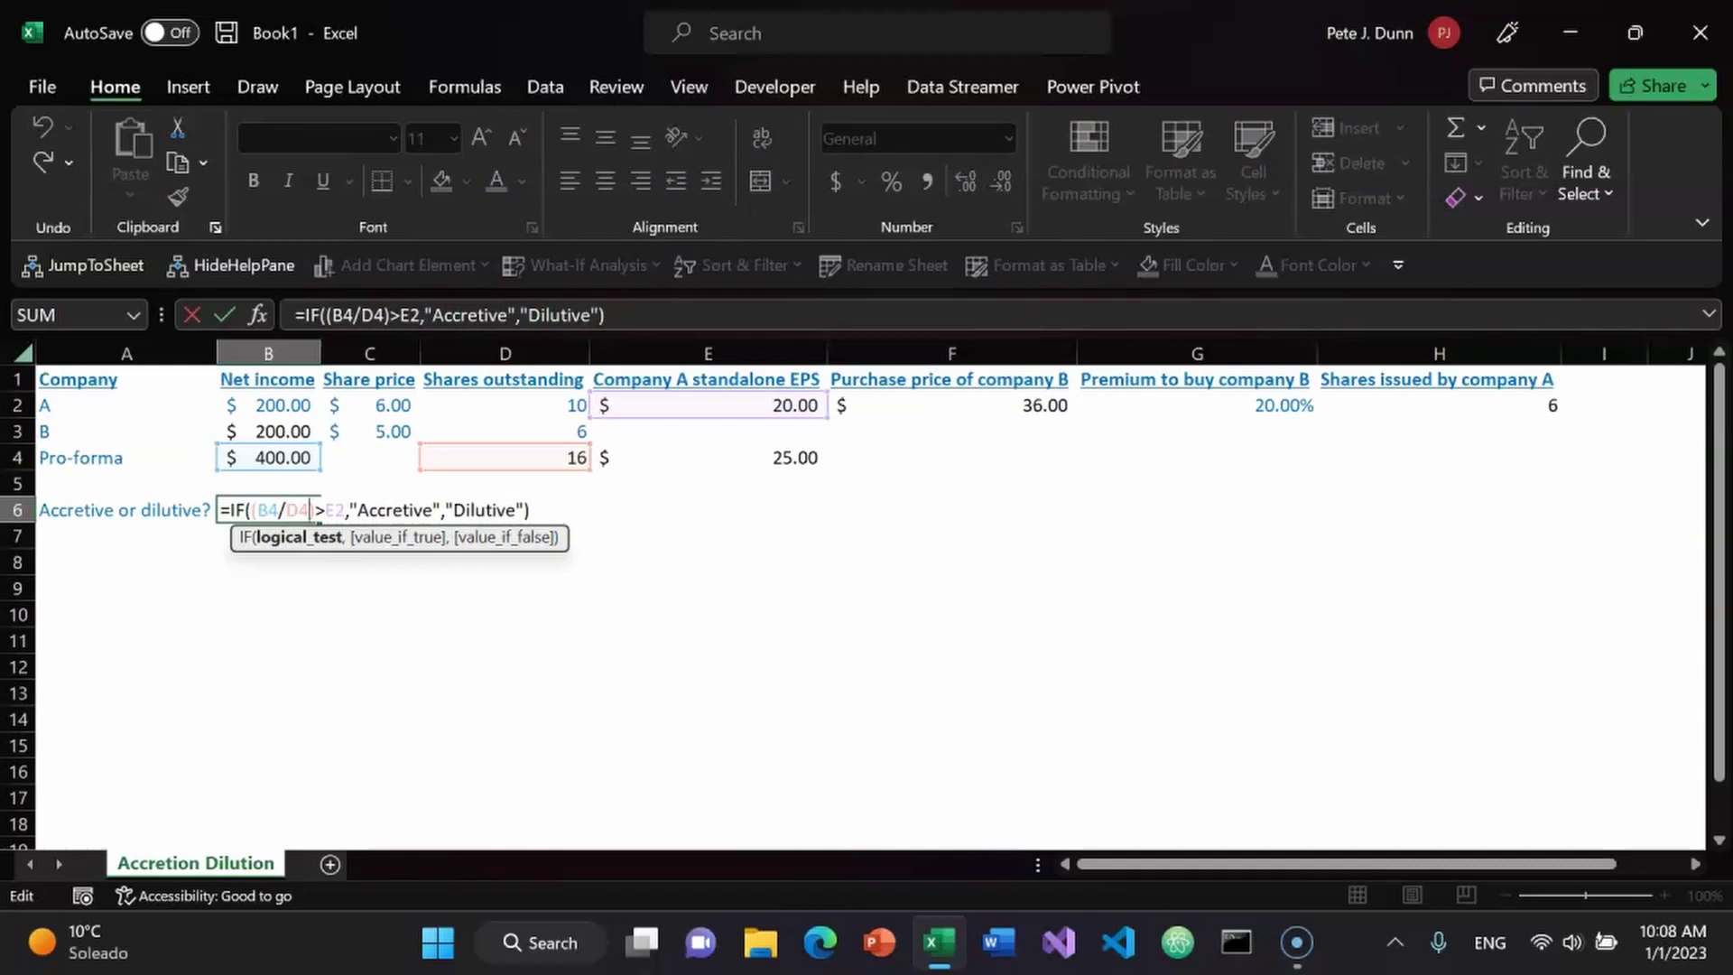
{"action": "key", "text": "shift+Left"}
{"action": "key", "text": "shift+Left"}
{"action": "key", "text": "shift+Left"}
{"action": "key", "text": "shift+Left"}
{"action": "key", "text": "shift+Left"}
{"action": "key", "text": "shift+Left"}
{"action": "key", "text": "shift+Left"}
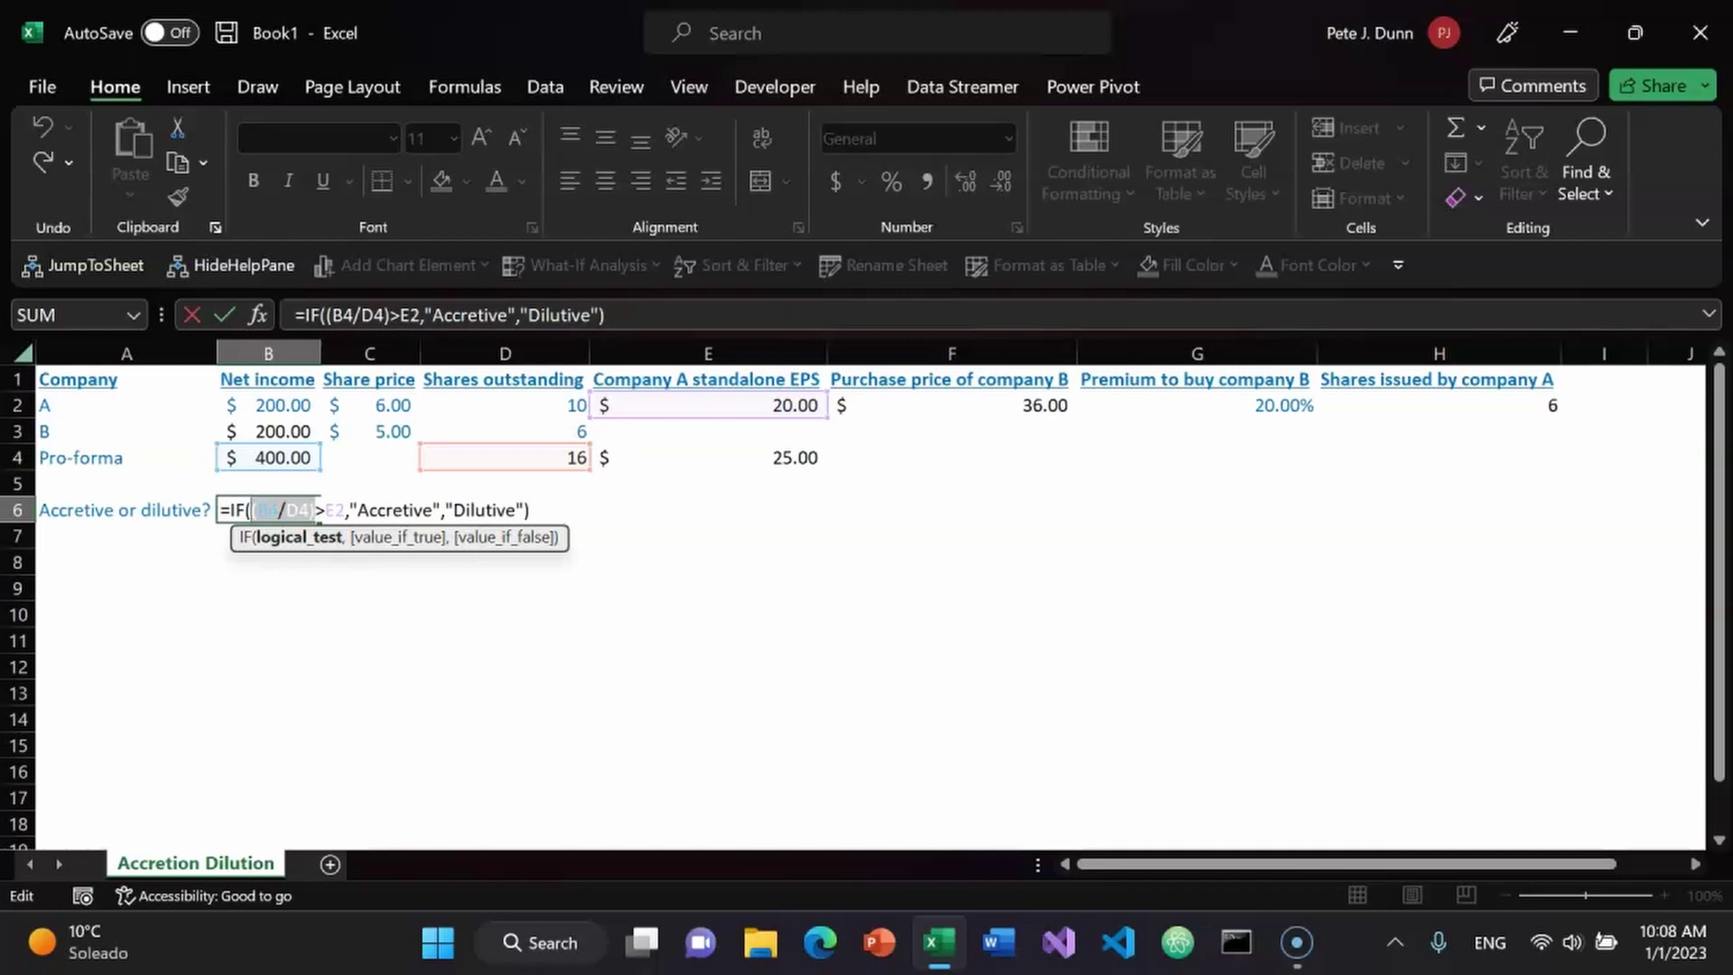
{"action": "type", "text": "E4"}
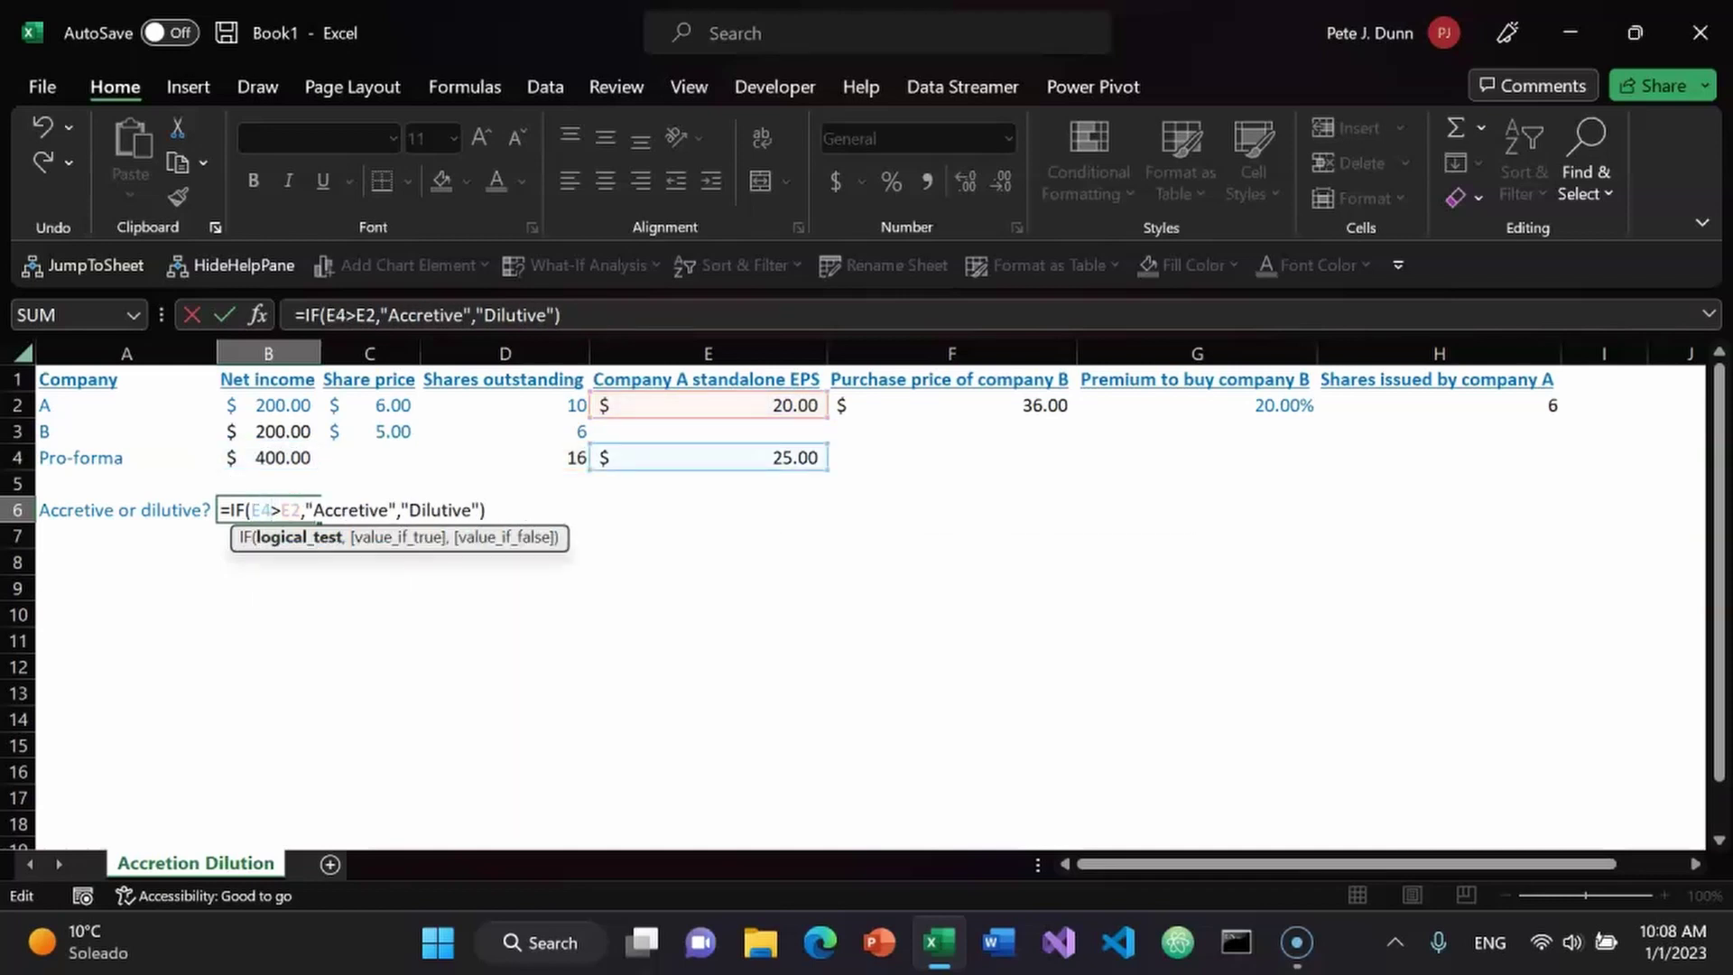
{"action": "key", "text": "Return"}
{"action": "key", "text": "Up"}
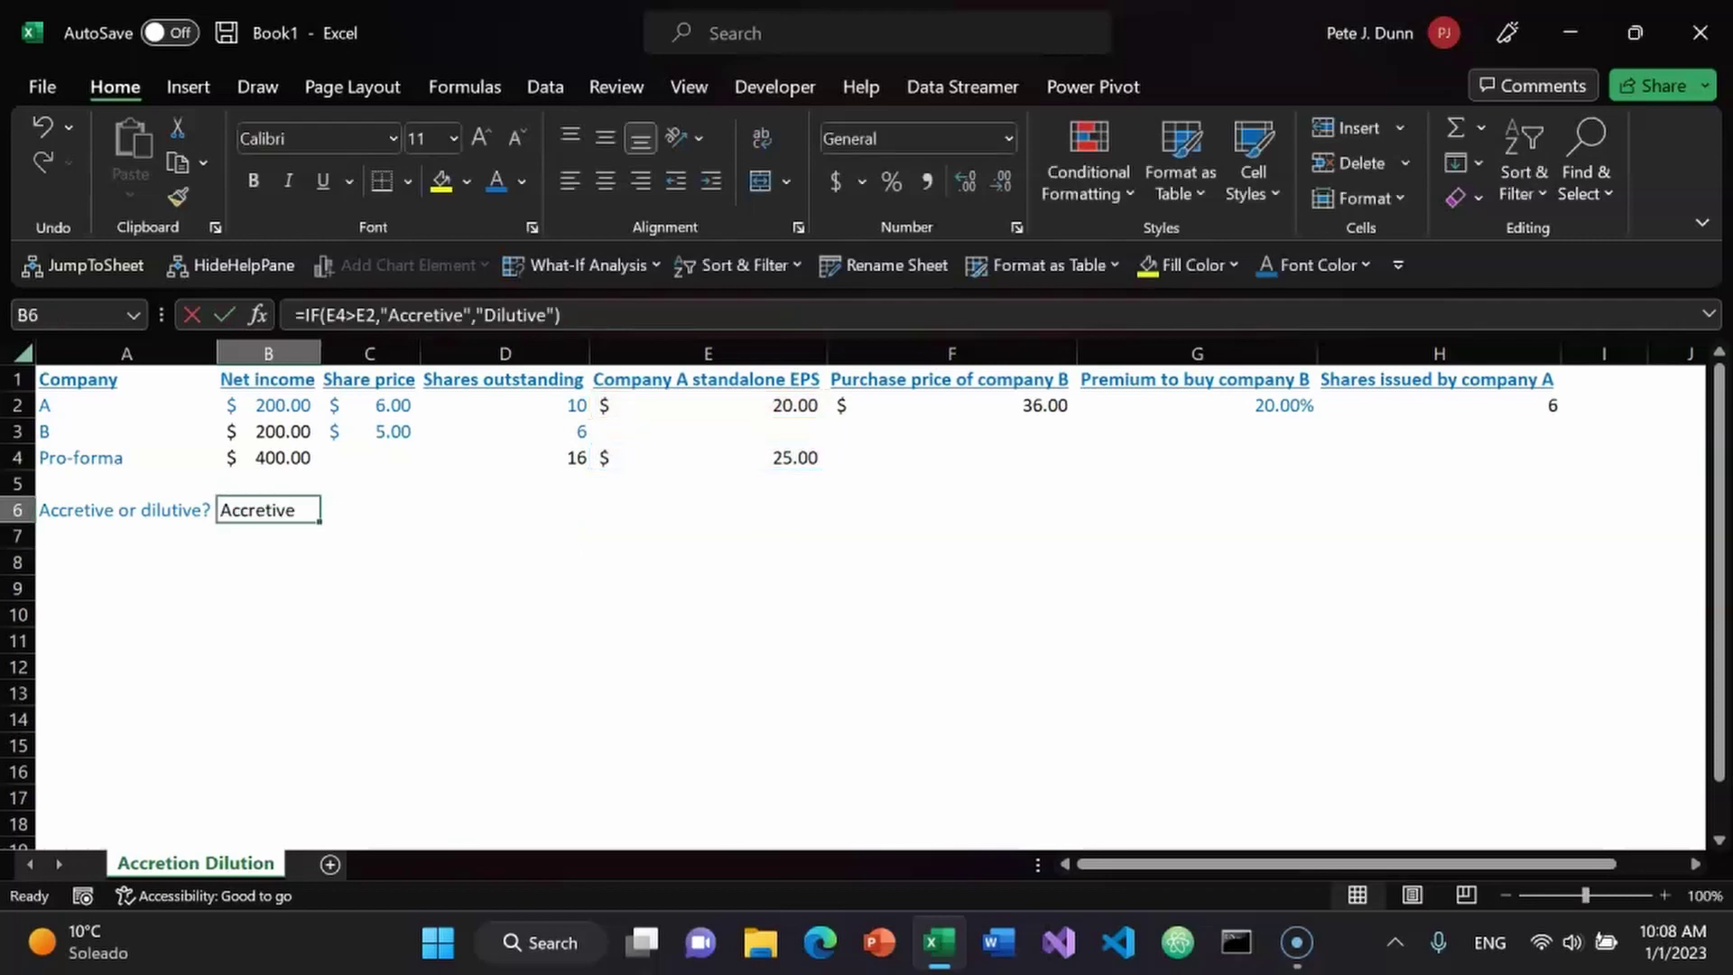
- Enter the label "Accretion / dilution %" in A7, below the accretive-or-dilutive label
{"action": "key", "text": "Right"}
{"action": "key", "text": "Down"}
{"action": "key", "text": "Left"}
{"action": "key", "text": "Left"}
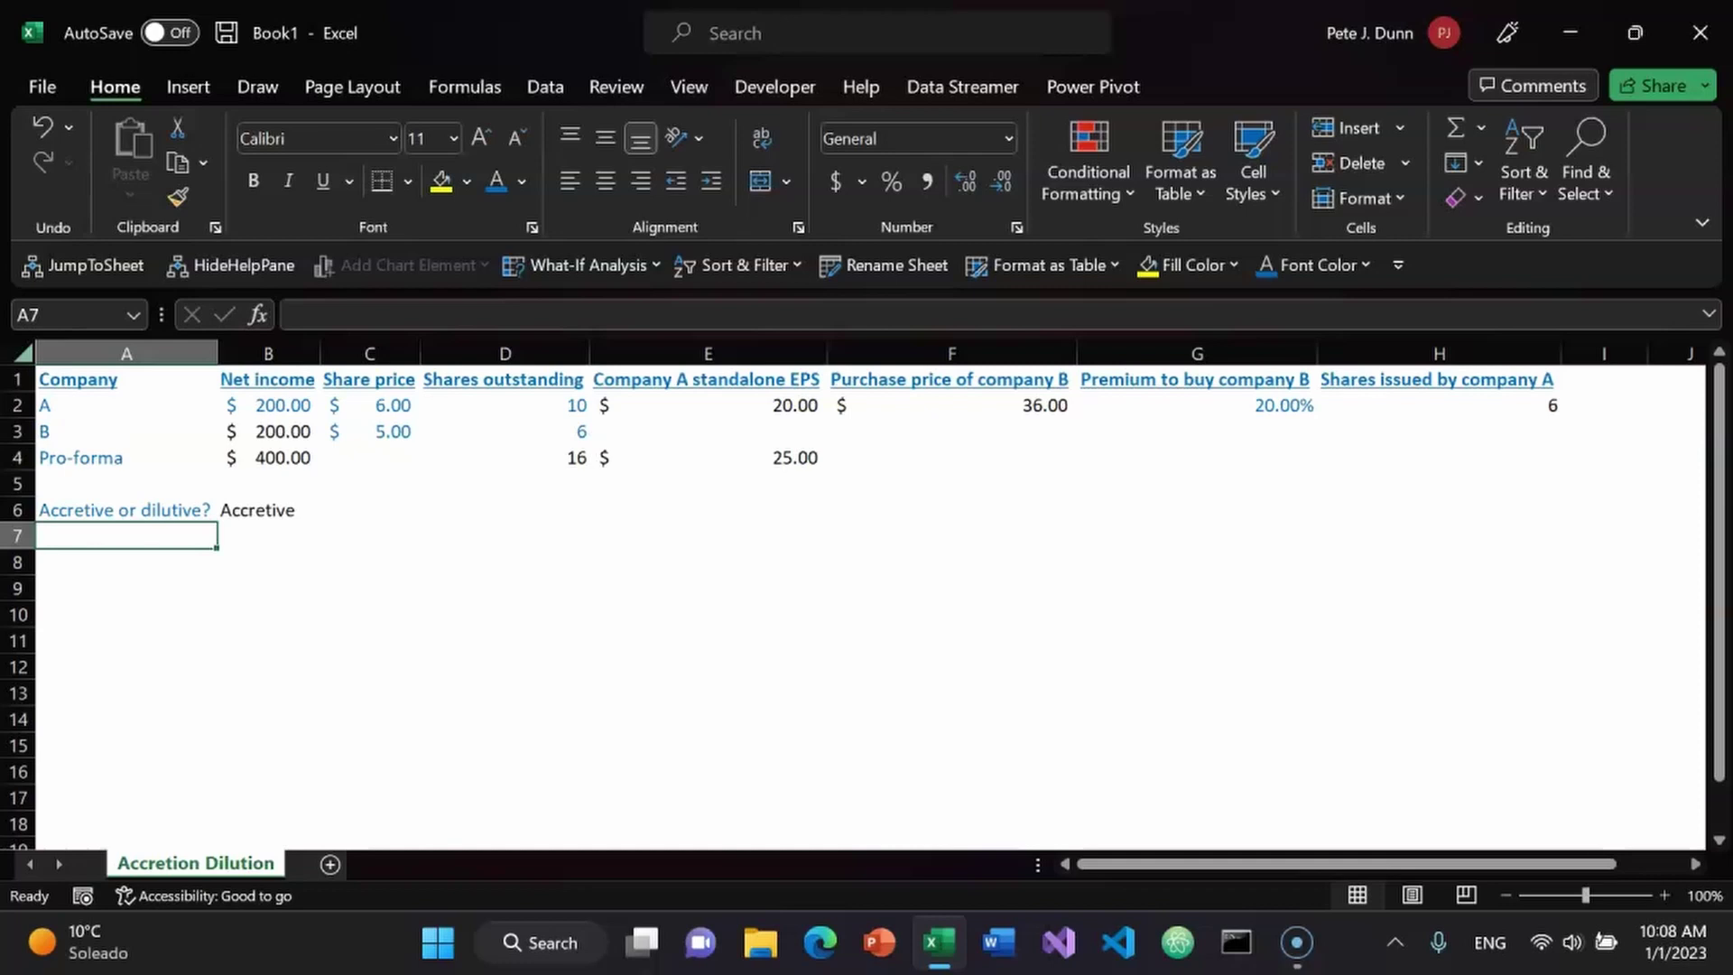
{"action": "type", "text": "Accret"}
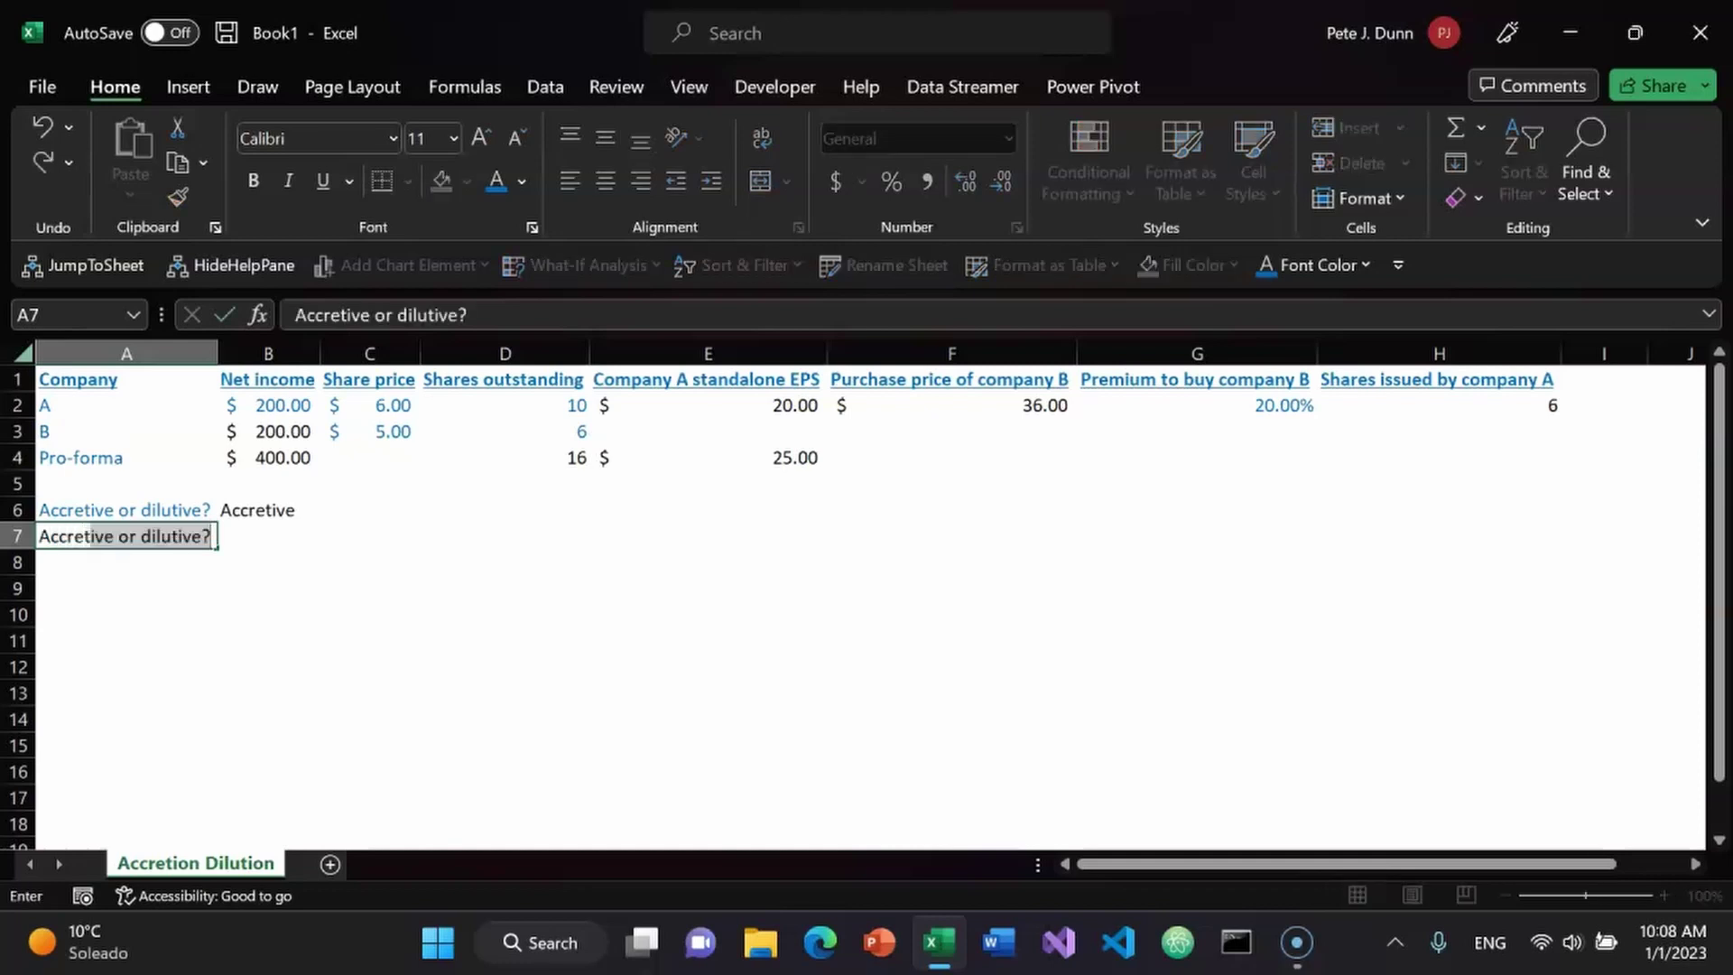
{"action": "type", "text": "ion /"}
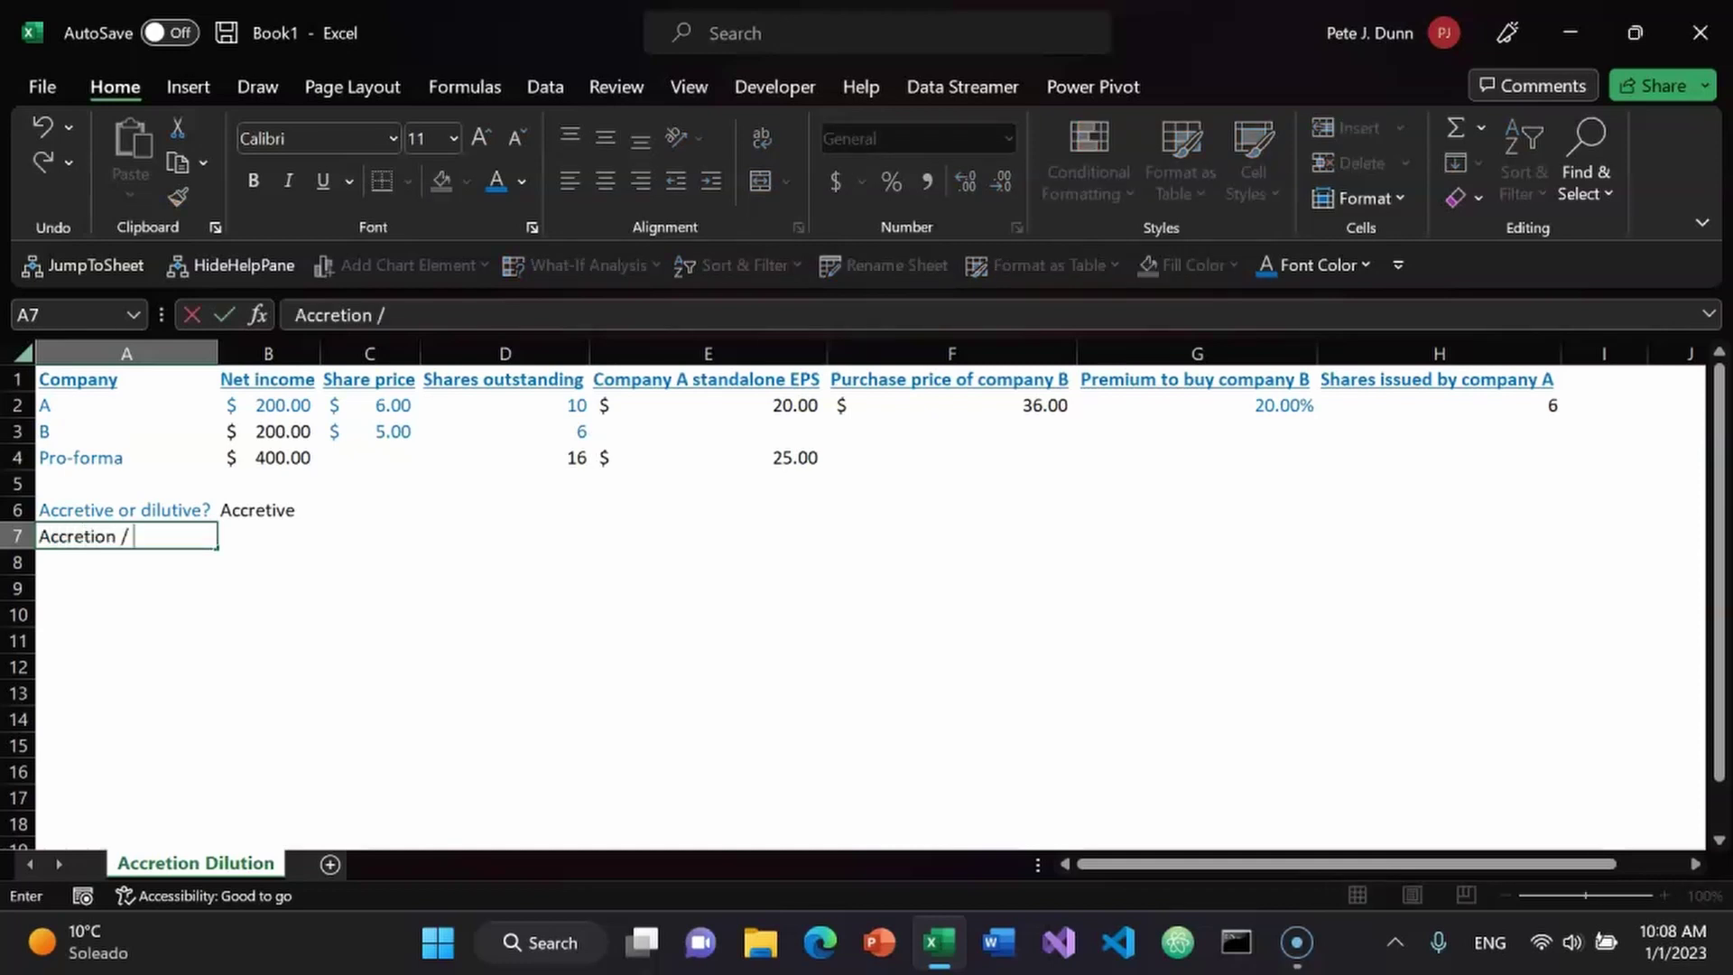
{"action": "type", "text": " dilution %"}
{"action": "key", "text": "Return"}
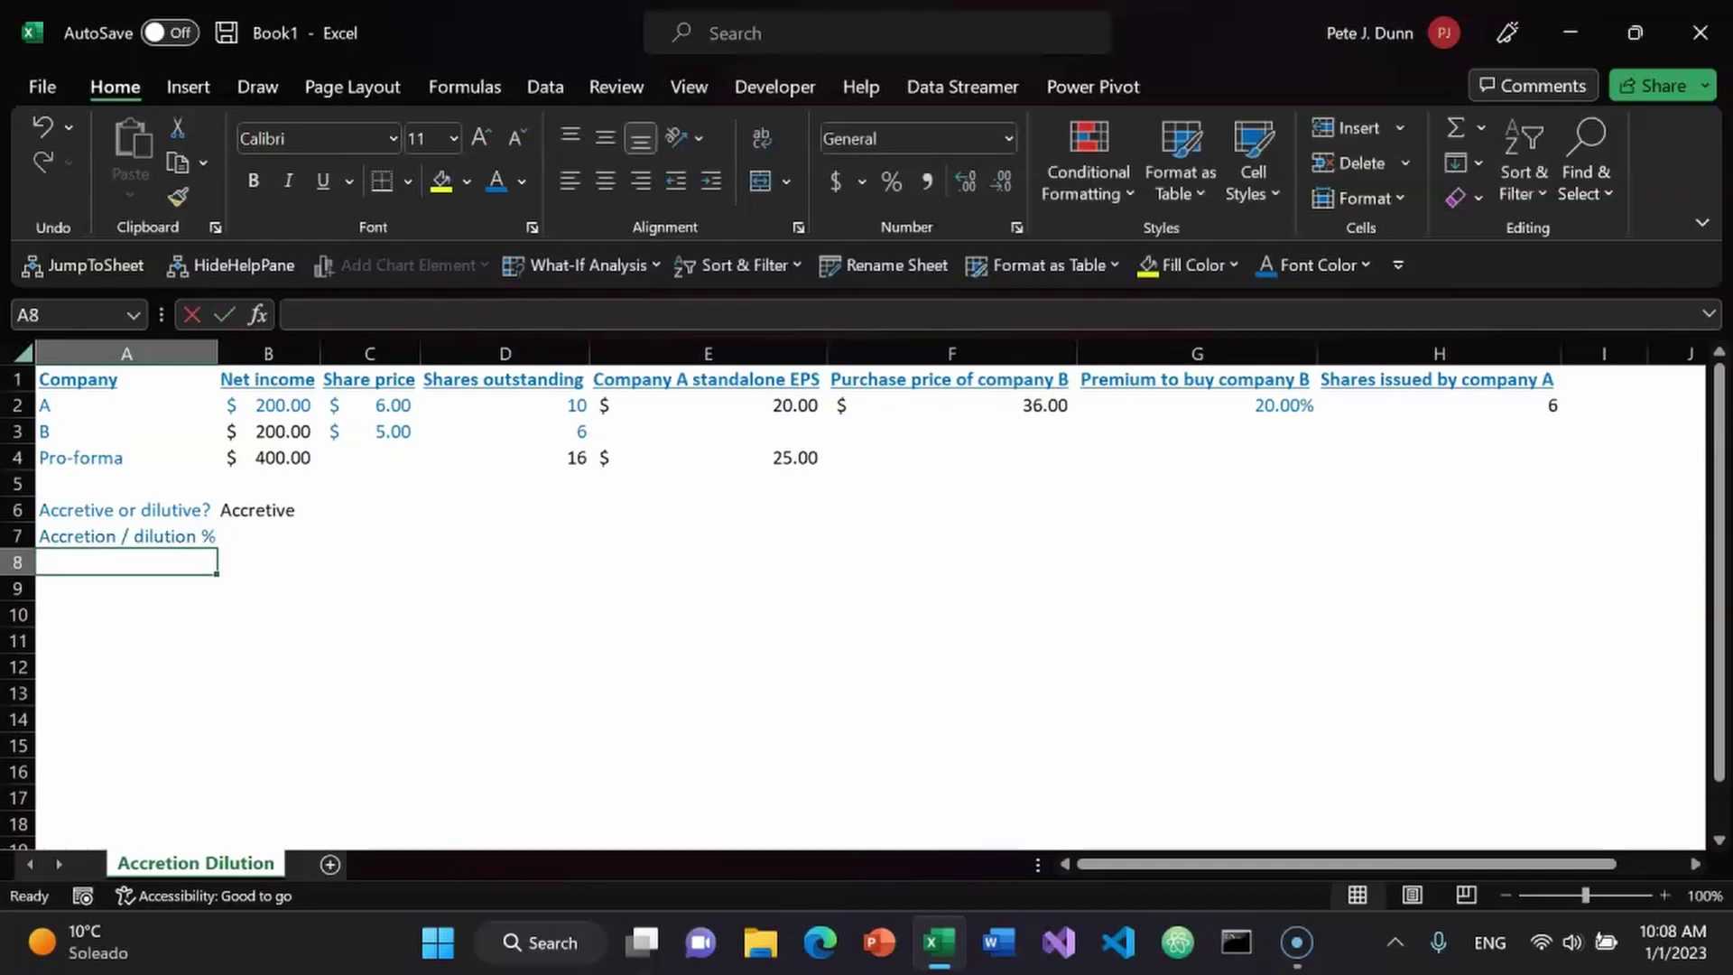
- Autofit all column widths to their contents and run a spelling check starting from B7
{"action": "key", "text": "ctrl+a"}
{"action": "key", "text": "alt+o"}
{"action": "key", "text": "c"}
{"action": "key", "text": "a"}
{"action": "key", "text": "Right"}
{"action": "key", "text": "Up"}
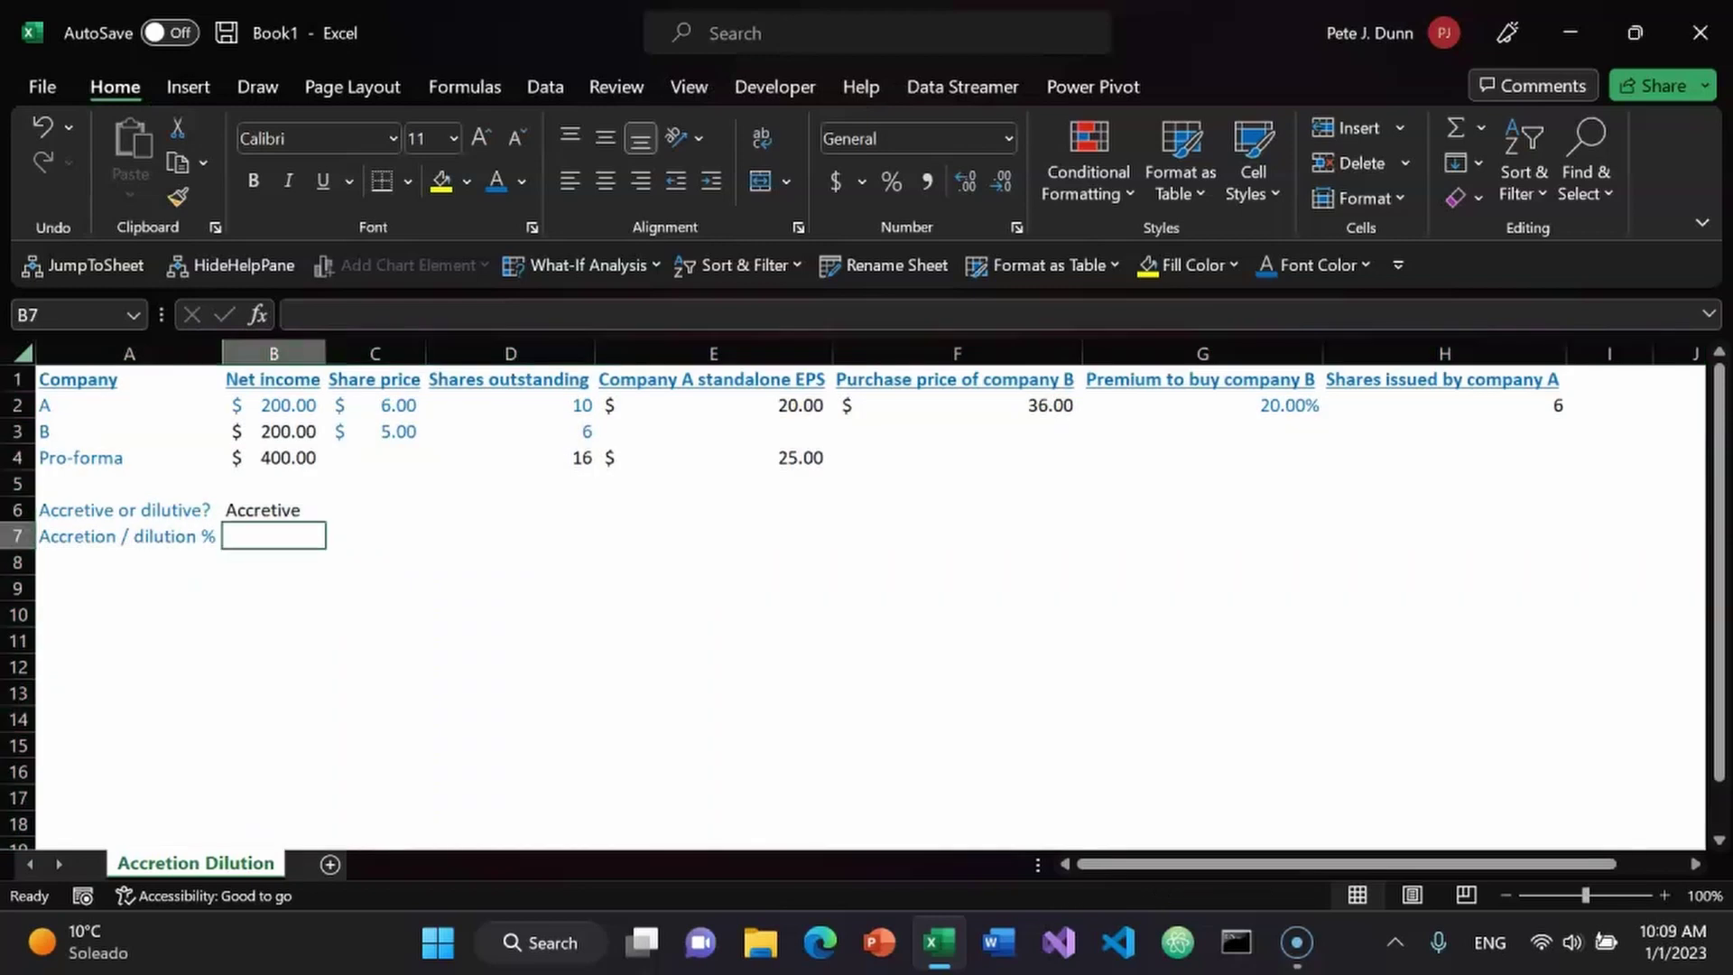
{"action": "key", "text": "F7"}
{"action": "key", "text": "Return"}
{"action": "key", "text": "Return"}
- Start a formula in B7 with an opening parenthesis and the pro-forma EPS in E4
{"action": "type", "text": "=("}
{"action": "key", "text": "Right"}
{"action": "key", "text": "Right"}
{"action": "key", "text": "Right"}
{"action": "key", "text": "Right"}
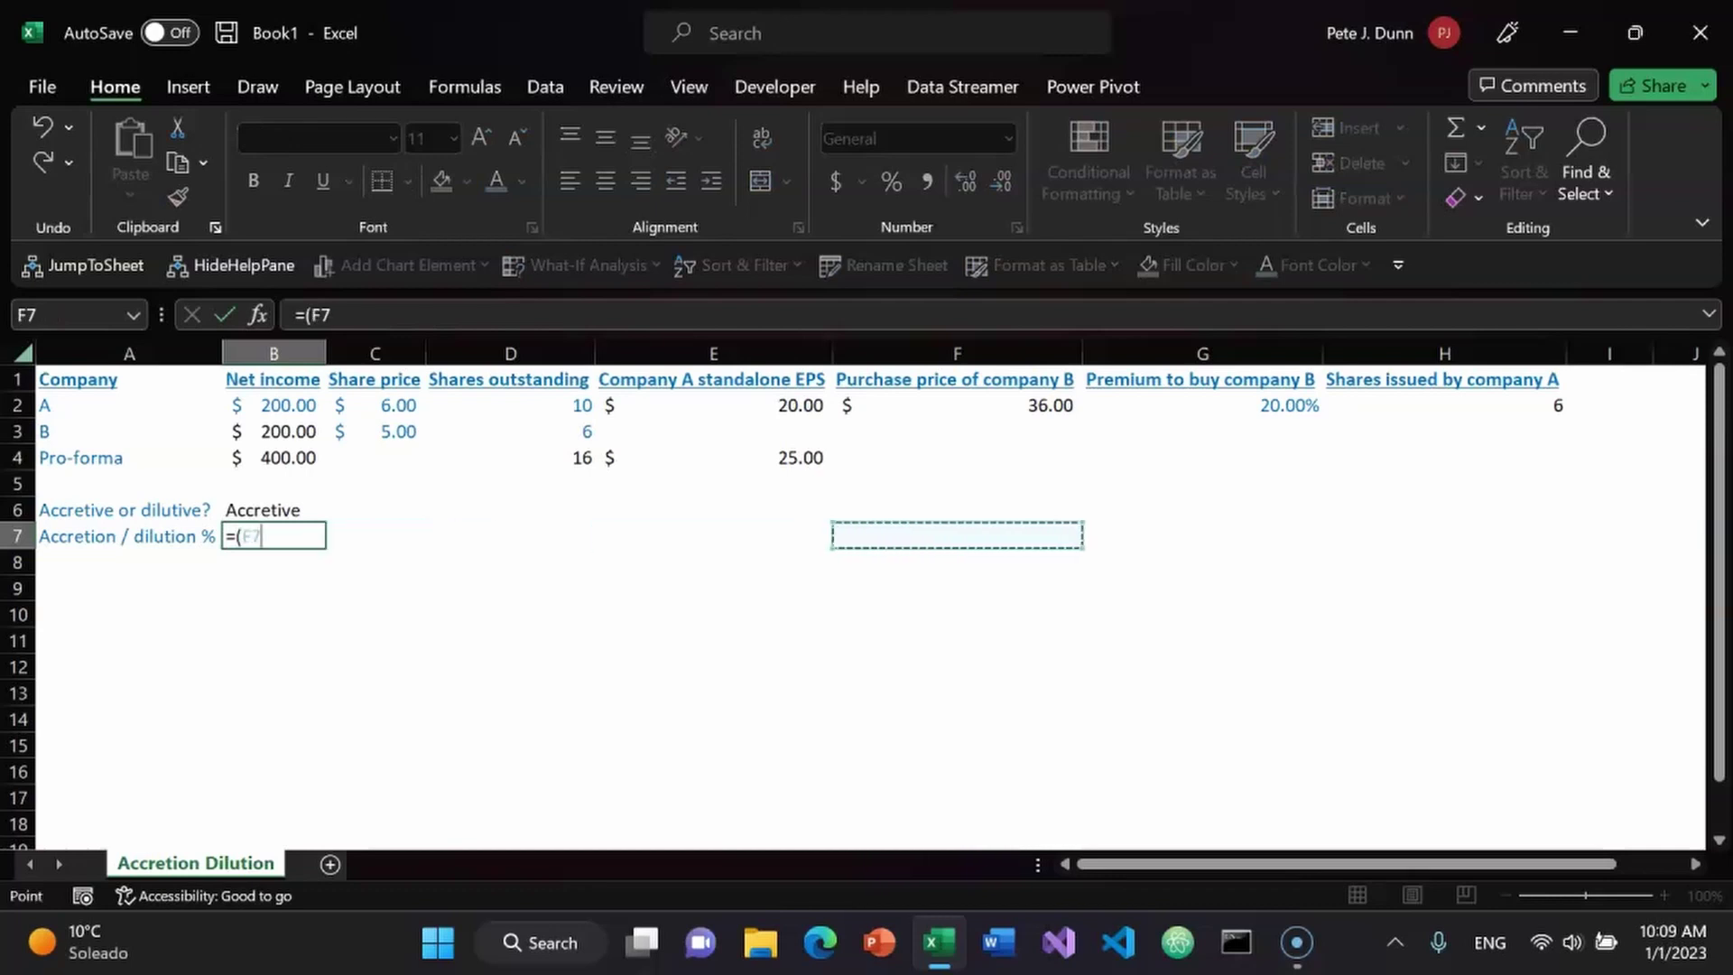
{"action": "key", "text": "Left"}
{"action": "key", "text": "Up"}
{"action": "key", "text": "Up"}
{"action": "key", "text": "Up"}
- Complete the B7 formula by dividing by company A's standalone EPS in E2 and subtracting 1, =(E4/E2)-1
{"action": "type", "text": "/"}
{"action": "key", "text": "Right"}
{"action": "key", "text": "Right"}
{"action": "key", "text": "Right"}
{"action": "key", "text": "Up"}
{"action": "key", "text": "Up"}
{"action": "key", "text": "Up"}
{"action": "key", "text": "Up"}
{"action": "key", "text": "Up"}
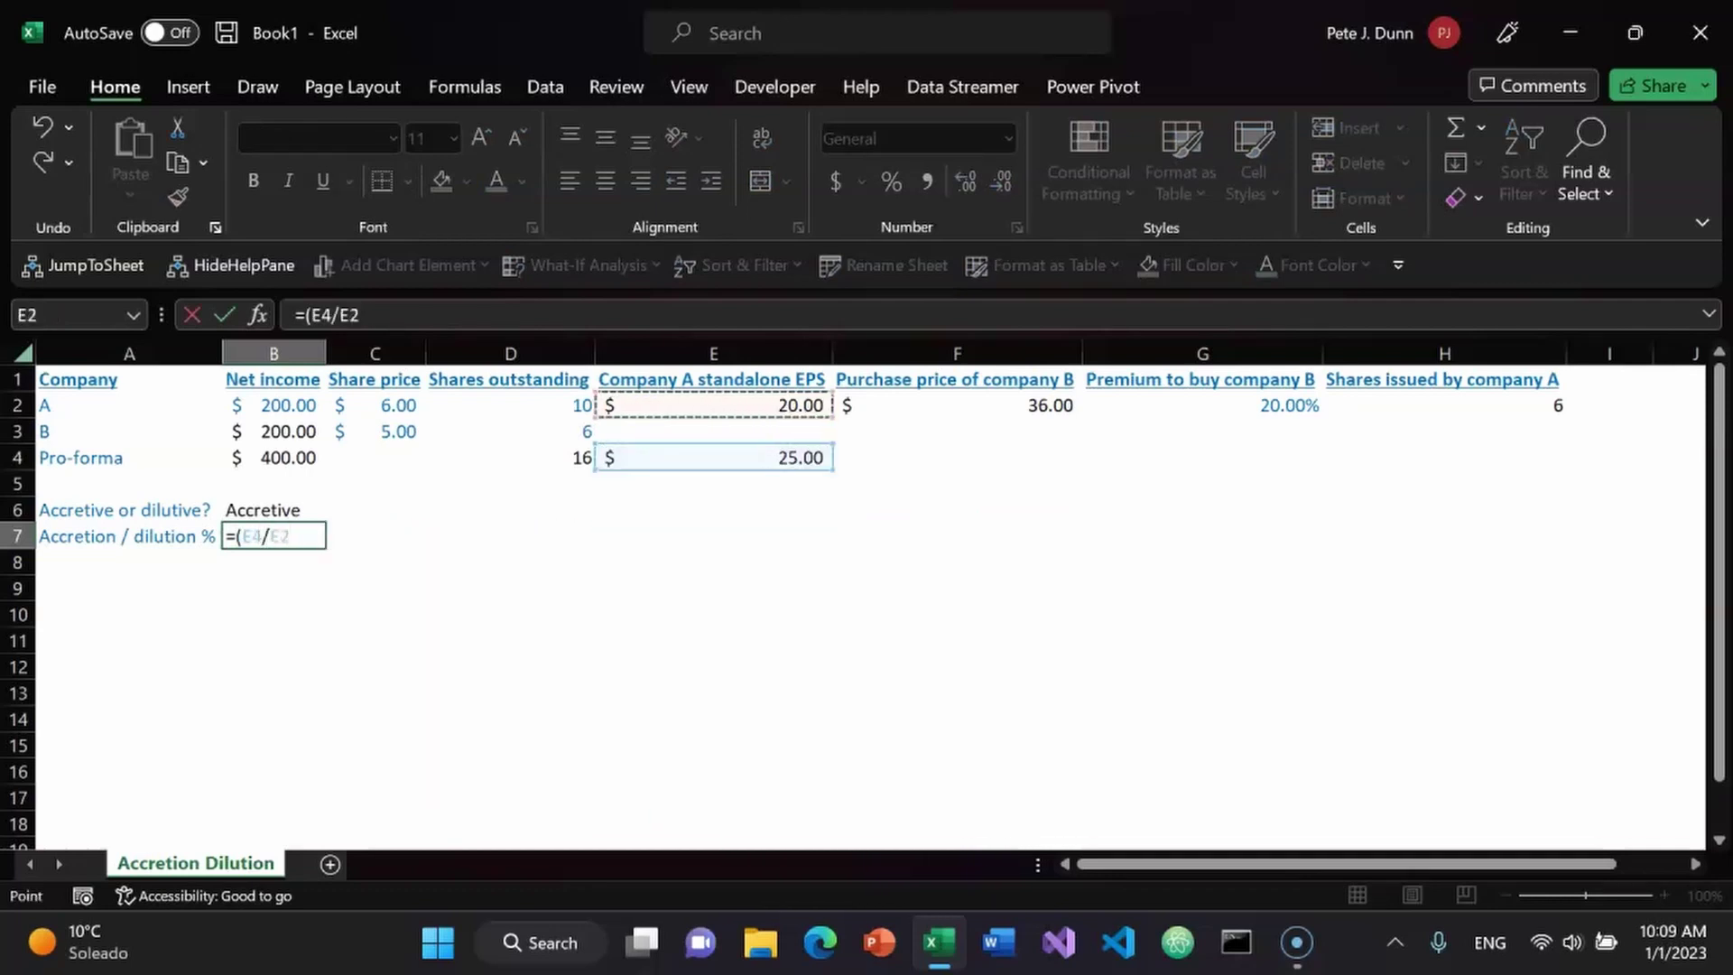
{"action": "type", "text": ")-"}
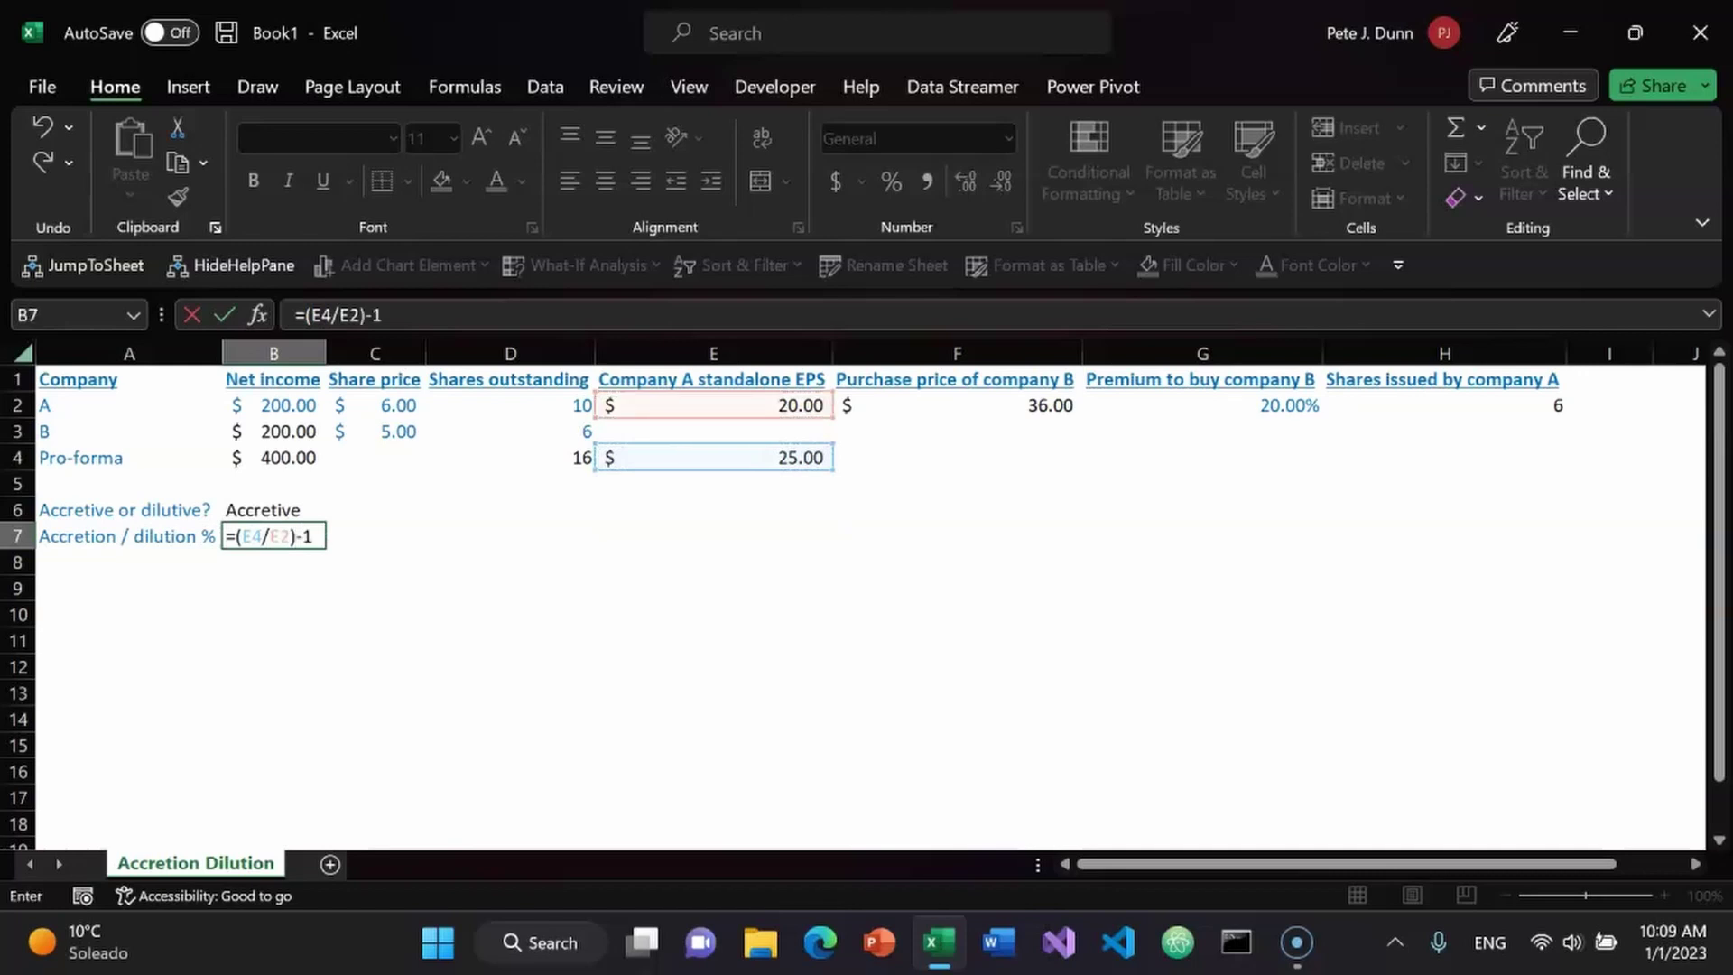
{"action": "type", "text": "1"}
{"action": "key", "text": "Return"}
{"action": "key", "text": "Up"}
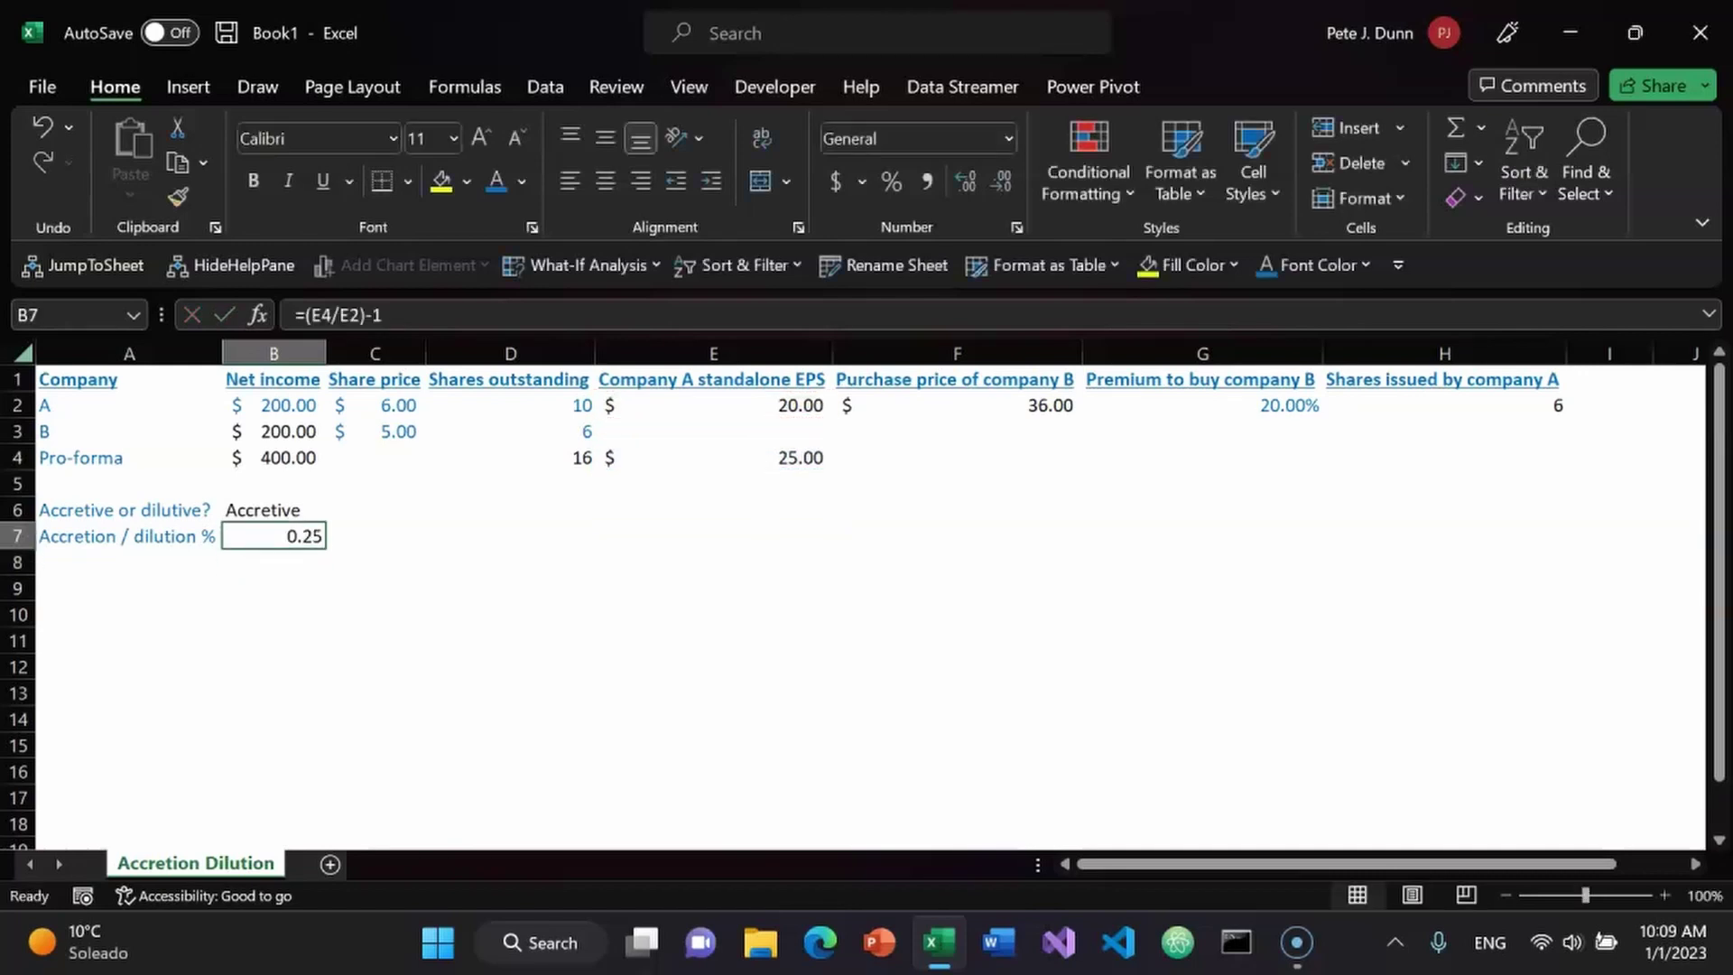
- Format the accretion/dilution result in B7 as a percentage with two decimal places
{"action": "key", "text": "ctrl+shift+5"}
{"action": "key", "text": "alt+h"}
{"action": "key", "text": "0"}
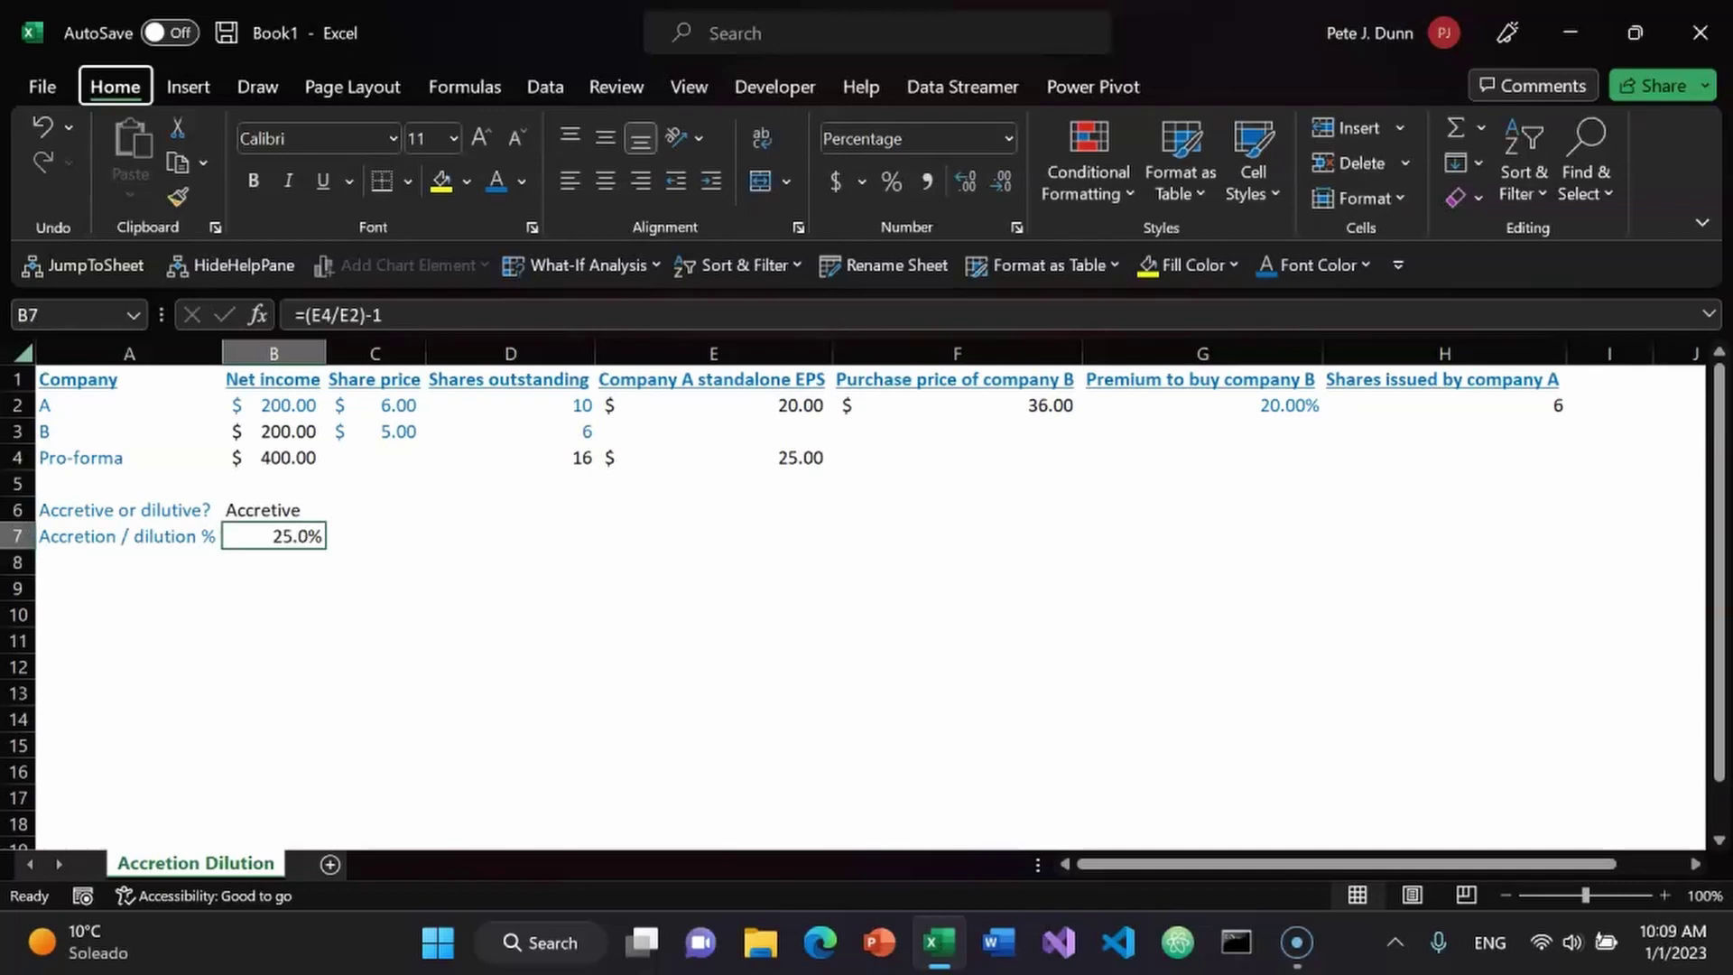
{"action": "key", "text": "alt+h"}
{"action": "key", "text": "0"}
{"action": "key", "text": "Left"}
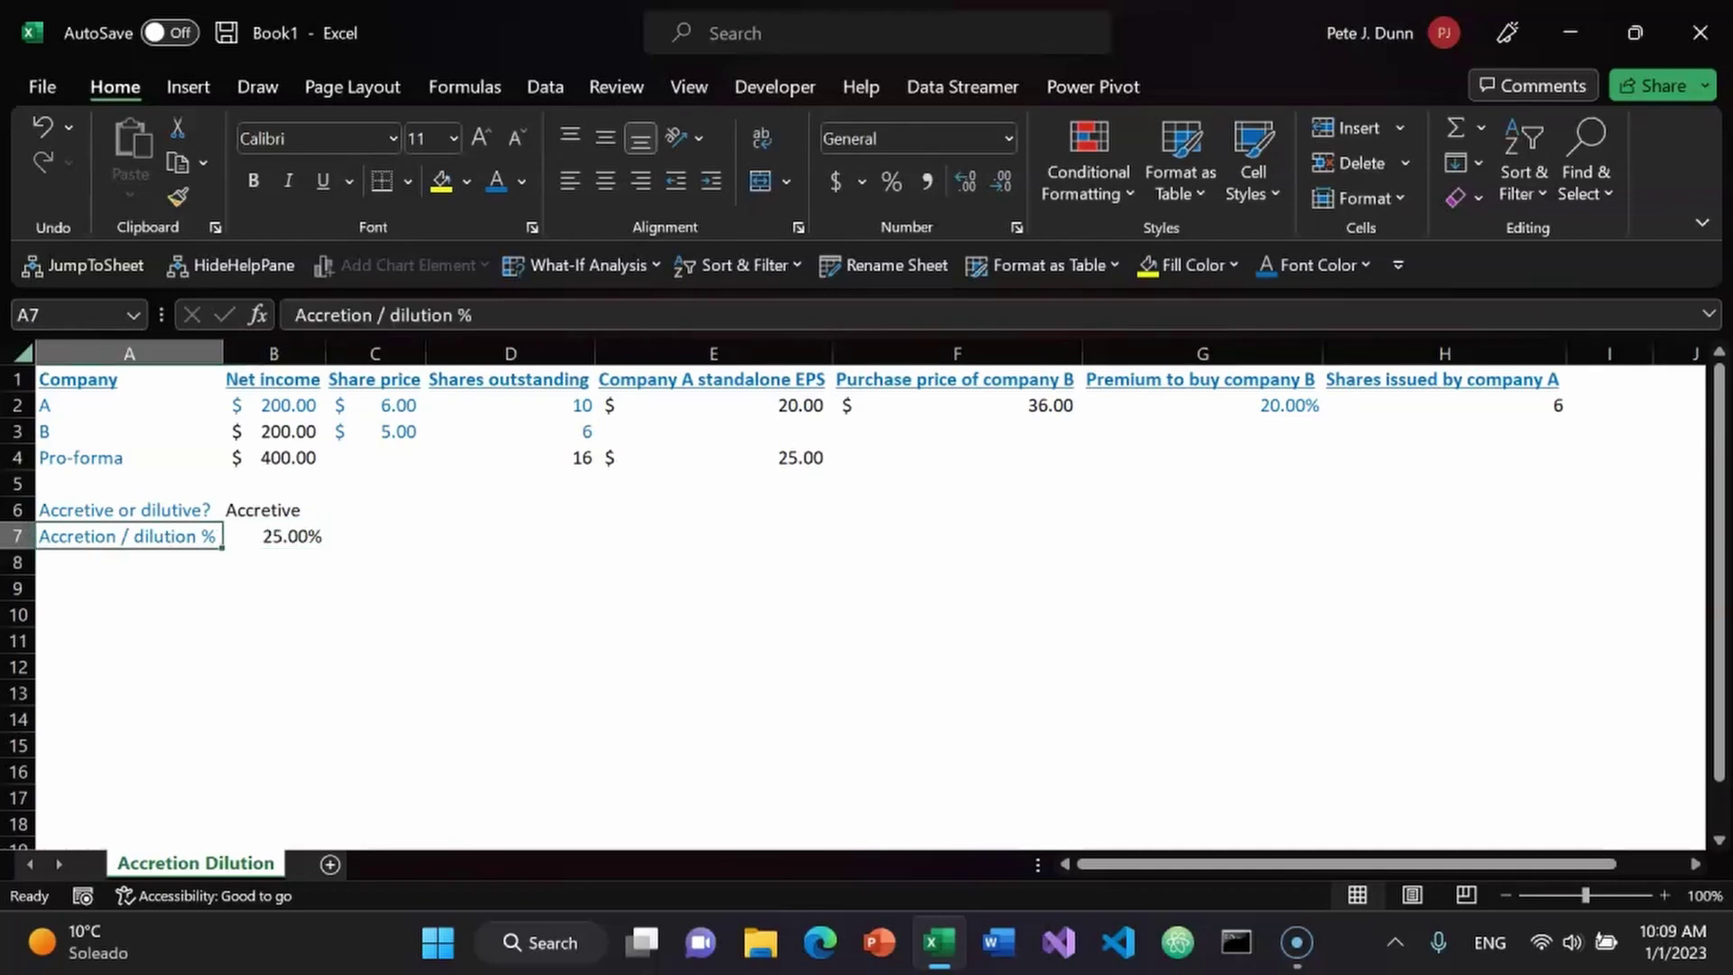
- Apply all borders to the whole table, A1:H7
{"action": "key", "text": "shift+Up"}
{"action": "key", "text": "shift+Up"}
{"action": "key", "text": "shift+Up"}
{"action": "key", "text": "shift+Up"}
{"action": "key", "text": "shift+Up"}
{"action": "key", "text": "shift+Up"}
{"action": "key", "text": "shift+Right"}
{"action": "key", "text": "shift+Right"}
{"action": "key", "text": "shift+Right"}
{"action": "key", "text": "shift+Right"}
{"action": "key", "text": "shift+Right"}
{"action": "key", "text": "shift+Right"}
{"action": "key", "text": "shift+Right"}
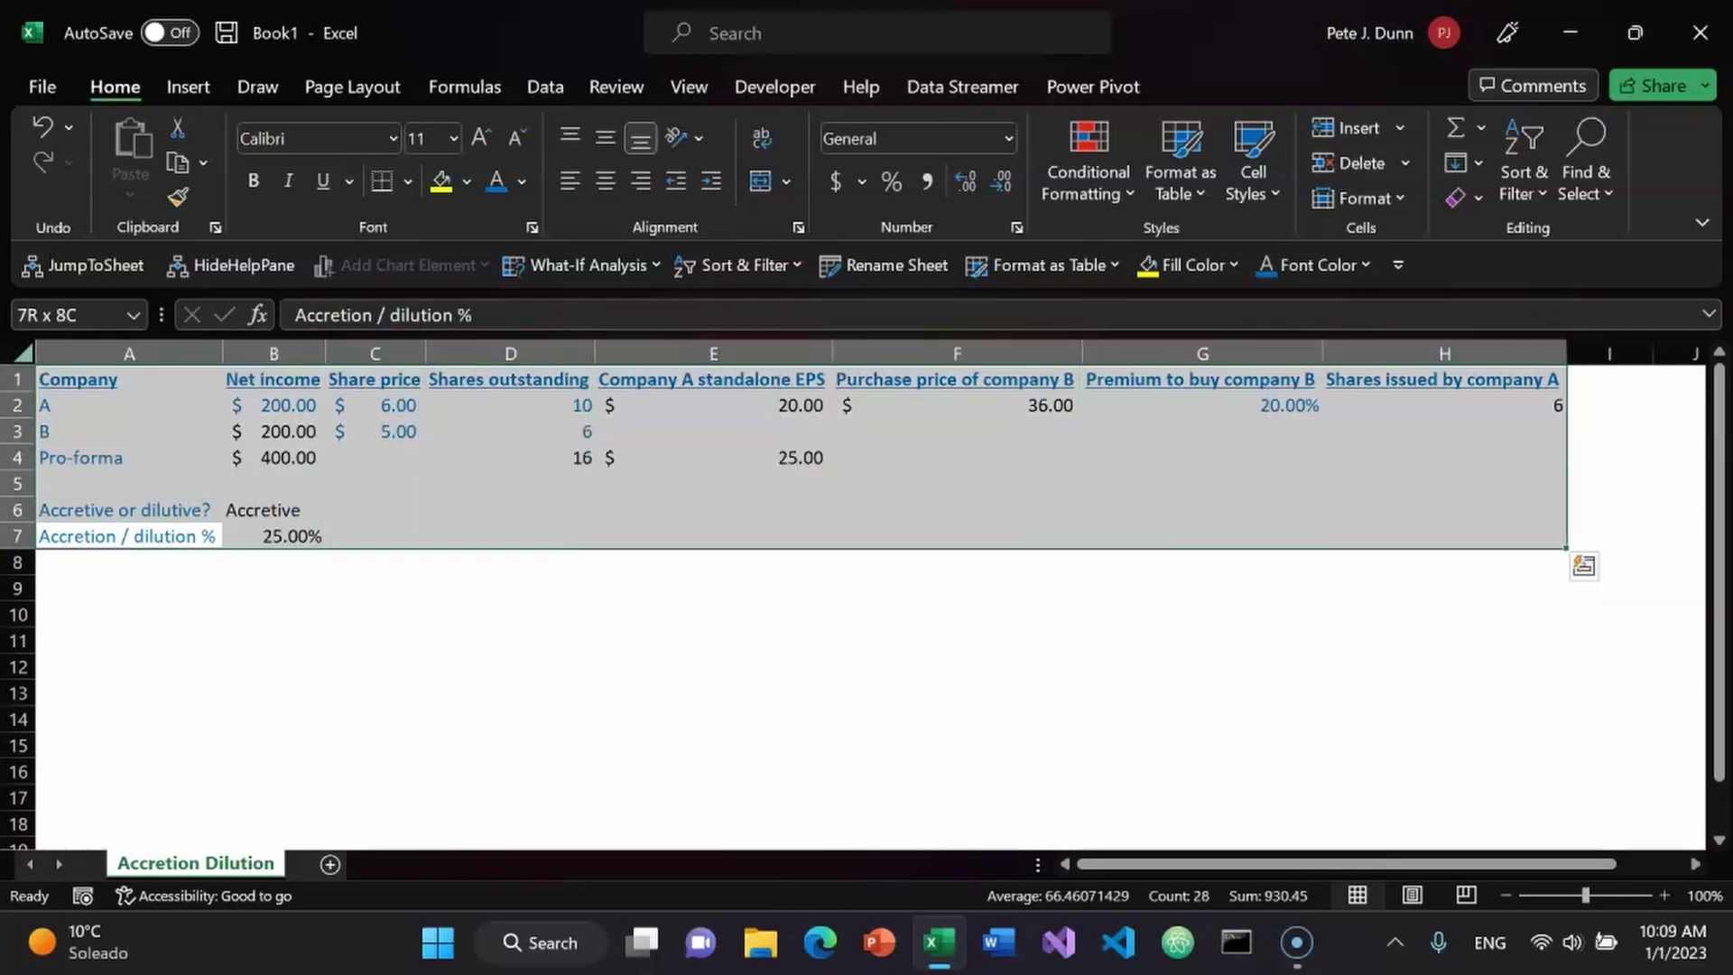
{"action": "key", "text": "alt+h"}
{"action": "key", "text": "b"}
{"action": "key", "text": "a"}
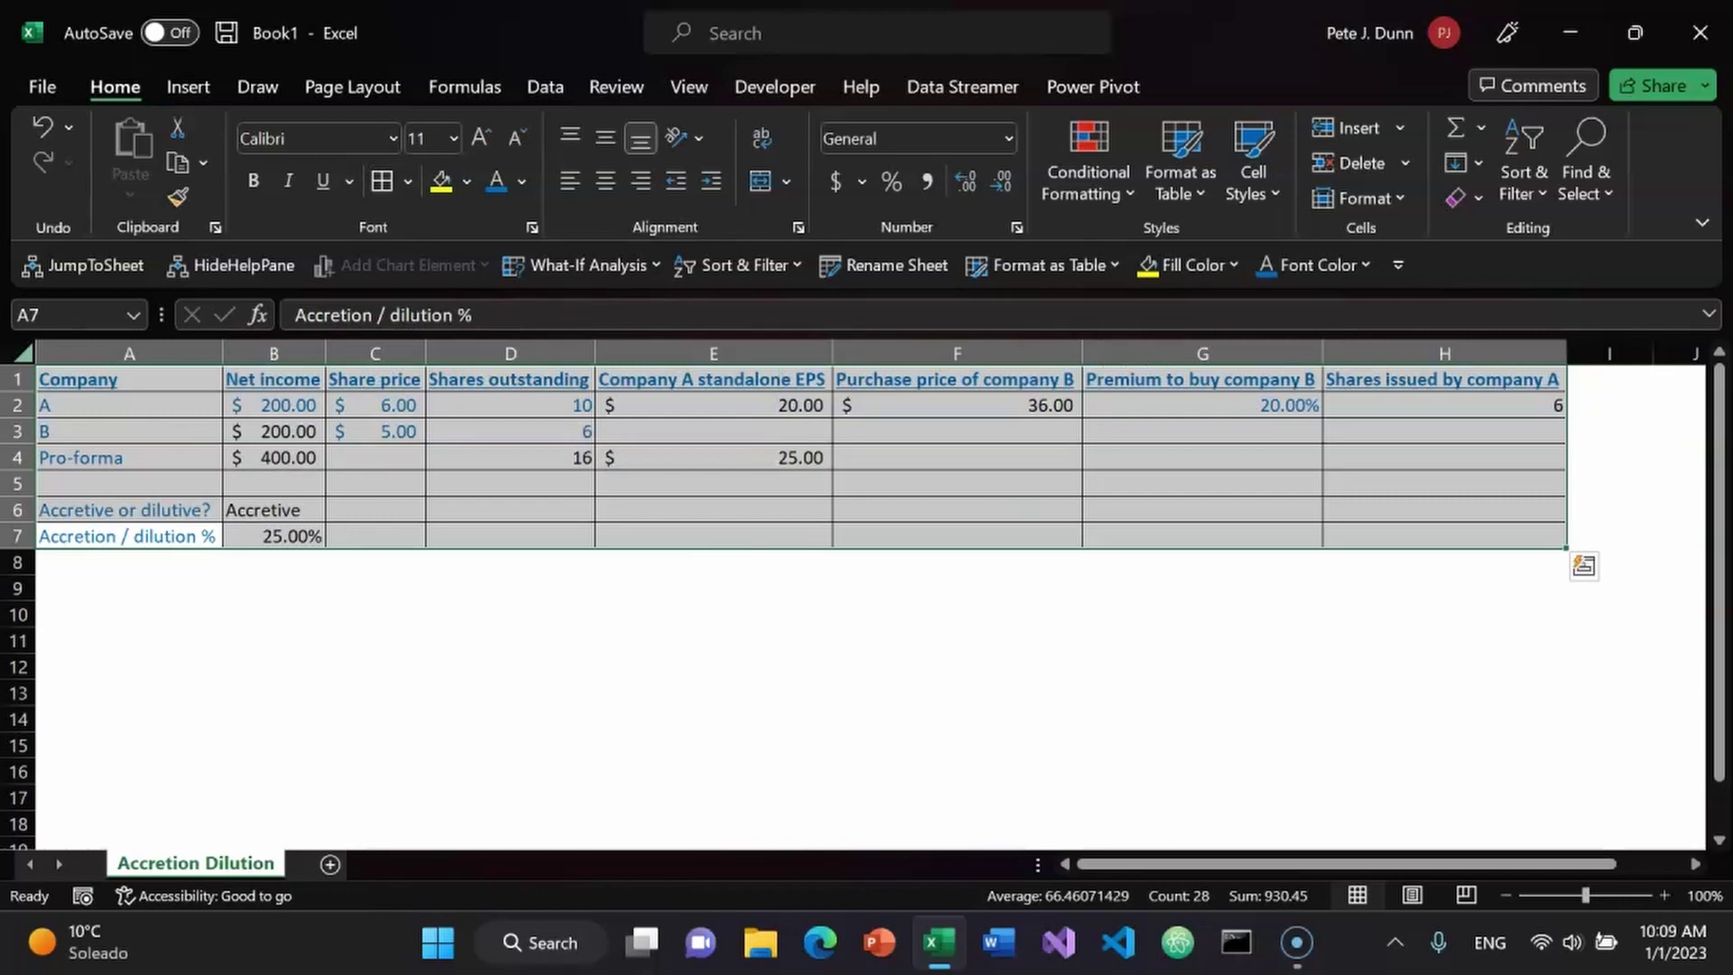
- Fill the table range A1:H7 with a light blue theme colour
{"action": "key", "text": "alt+8"}
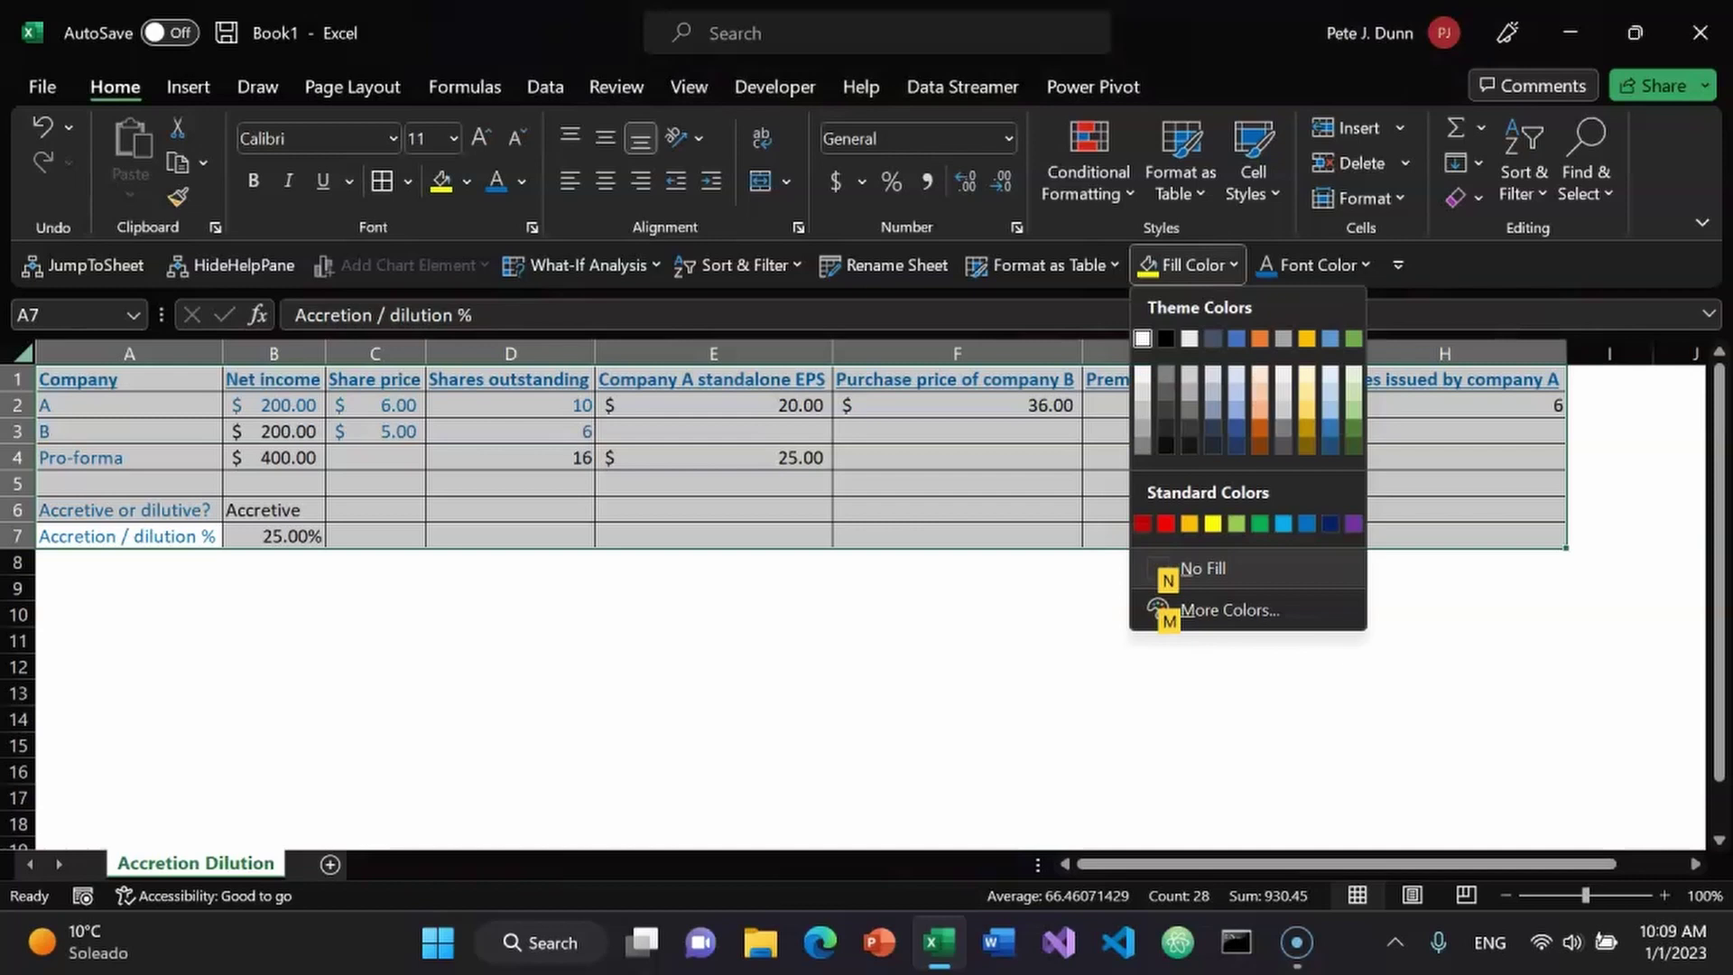
{"action": "key", "text": "Down"}
{"action": "key", "text": "Right"}
{"action": "key", "text": "Right"}
{"action": "key", "text": "Right"}
{"action": "key", "text": "Right"}
{"action": "key", "text": "Return"}
- Remove the fill colour from company A's row, A2:H2
{"action": "key", "text": "Up"}
{"action": "key", "text": "Up"}
{"action": "key", "text": "Up"}
{"action": "key", "text": "Up"}
{"action": "key", "text": "Up"}
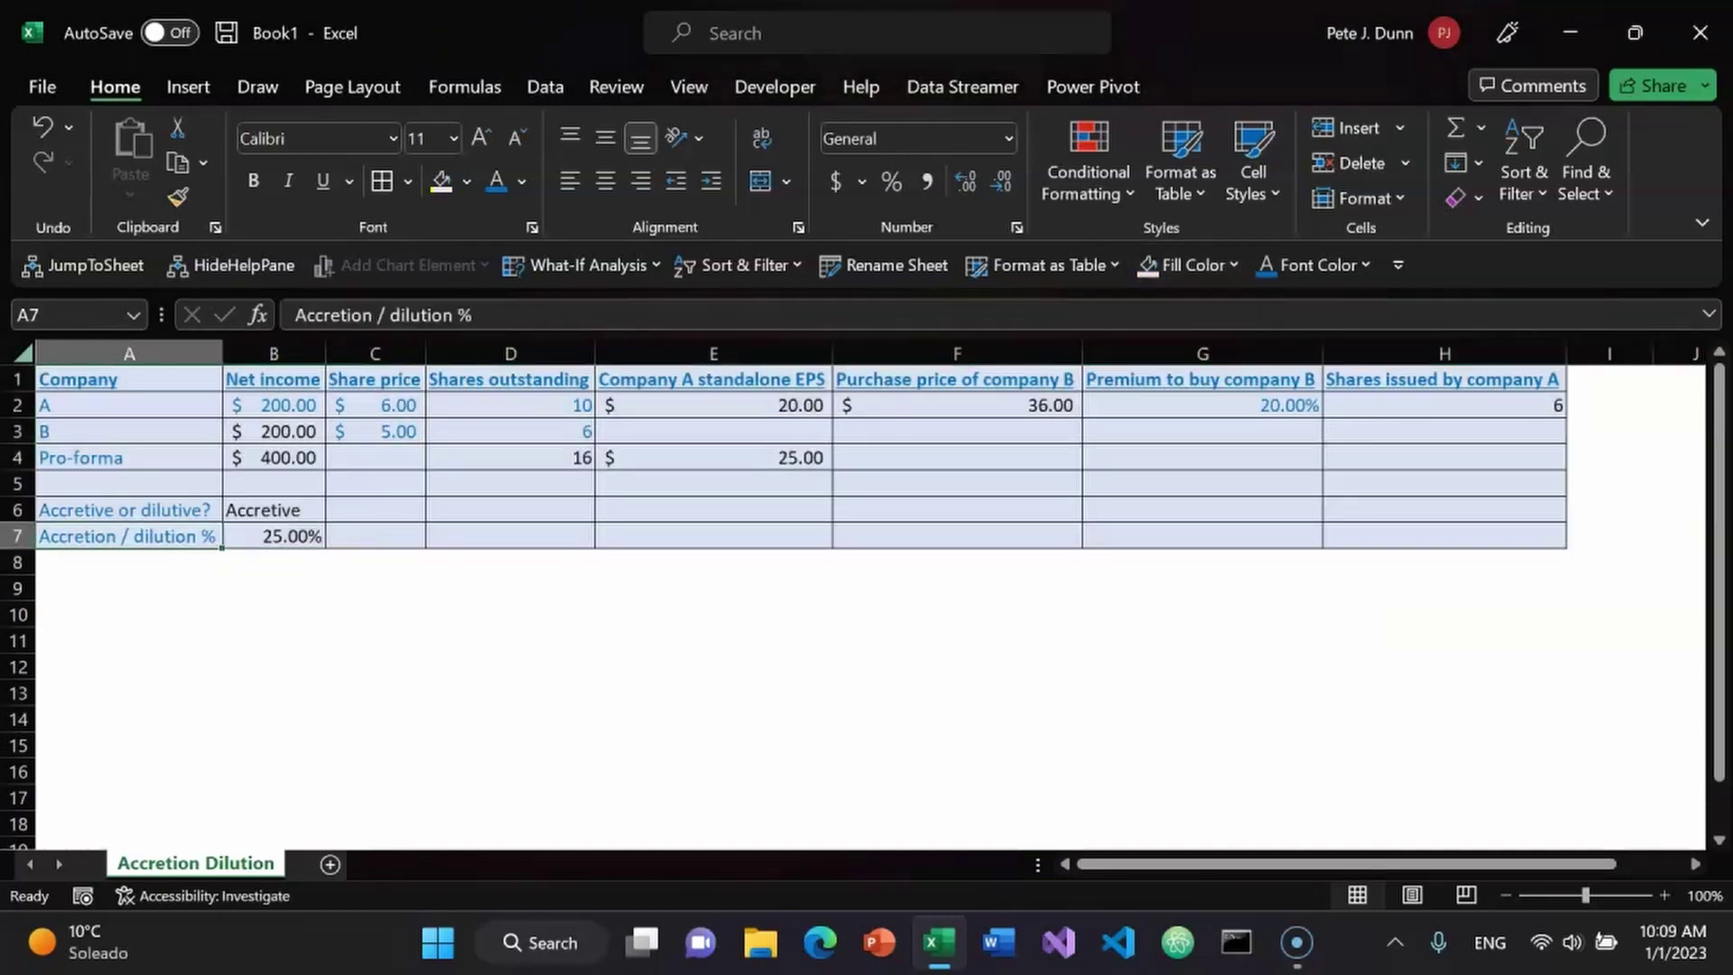
{"action": "key", "text": "Right"}
{"action": "key", "text": "Right"}
{"action": "key", "text": "Right"}
{"action": "key", "text": "Right"}
{"action": "key", "text": "Right"}
{"action": "key", "text": "Right"}
{"action": "key", "text": "Right"}
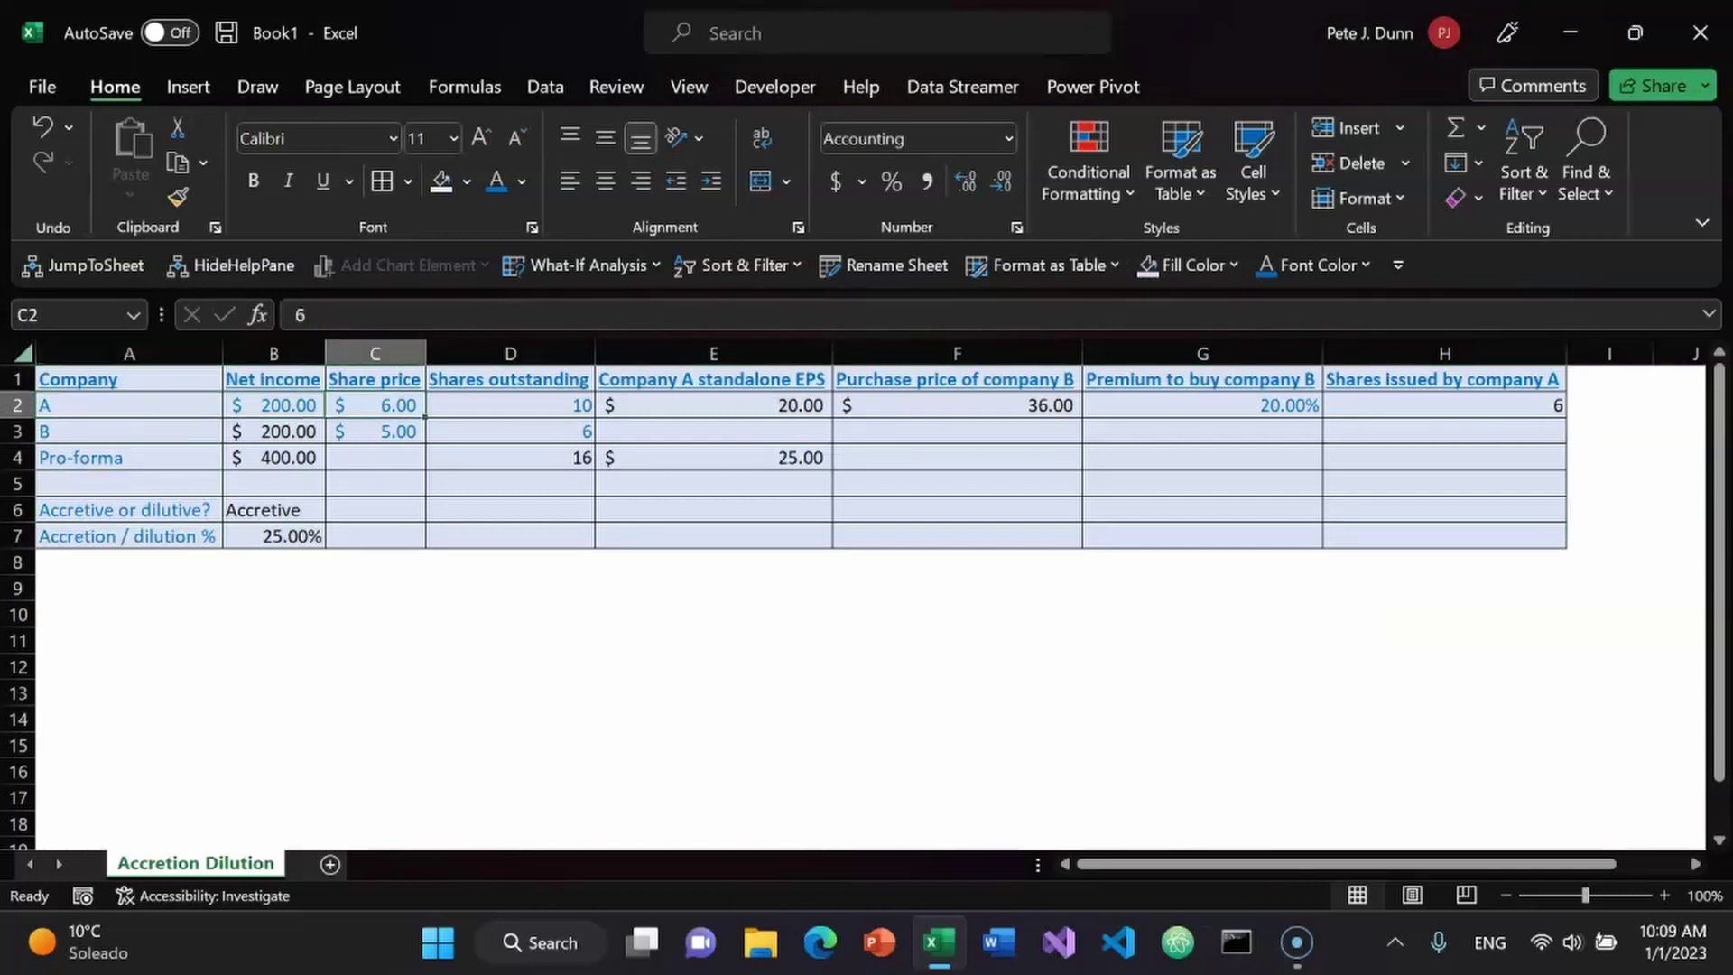
{"action": "key", "text": "shift+Home"}
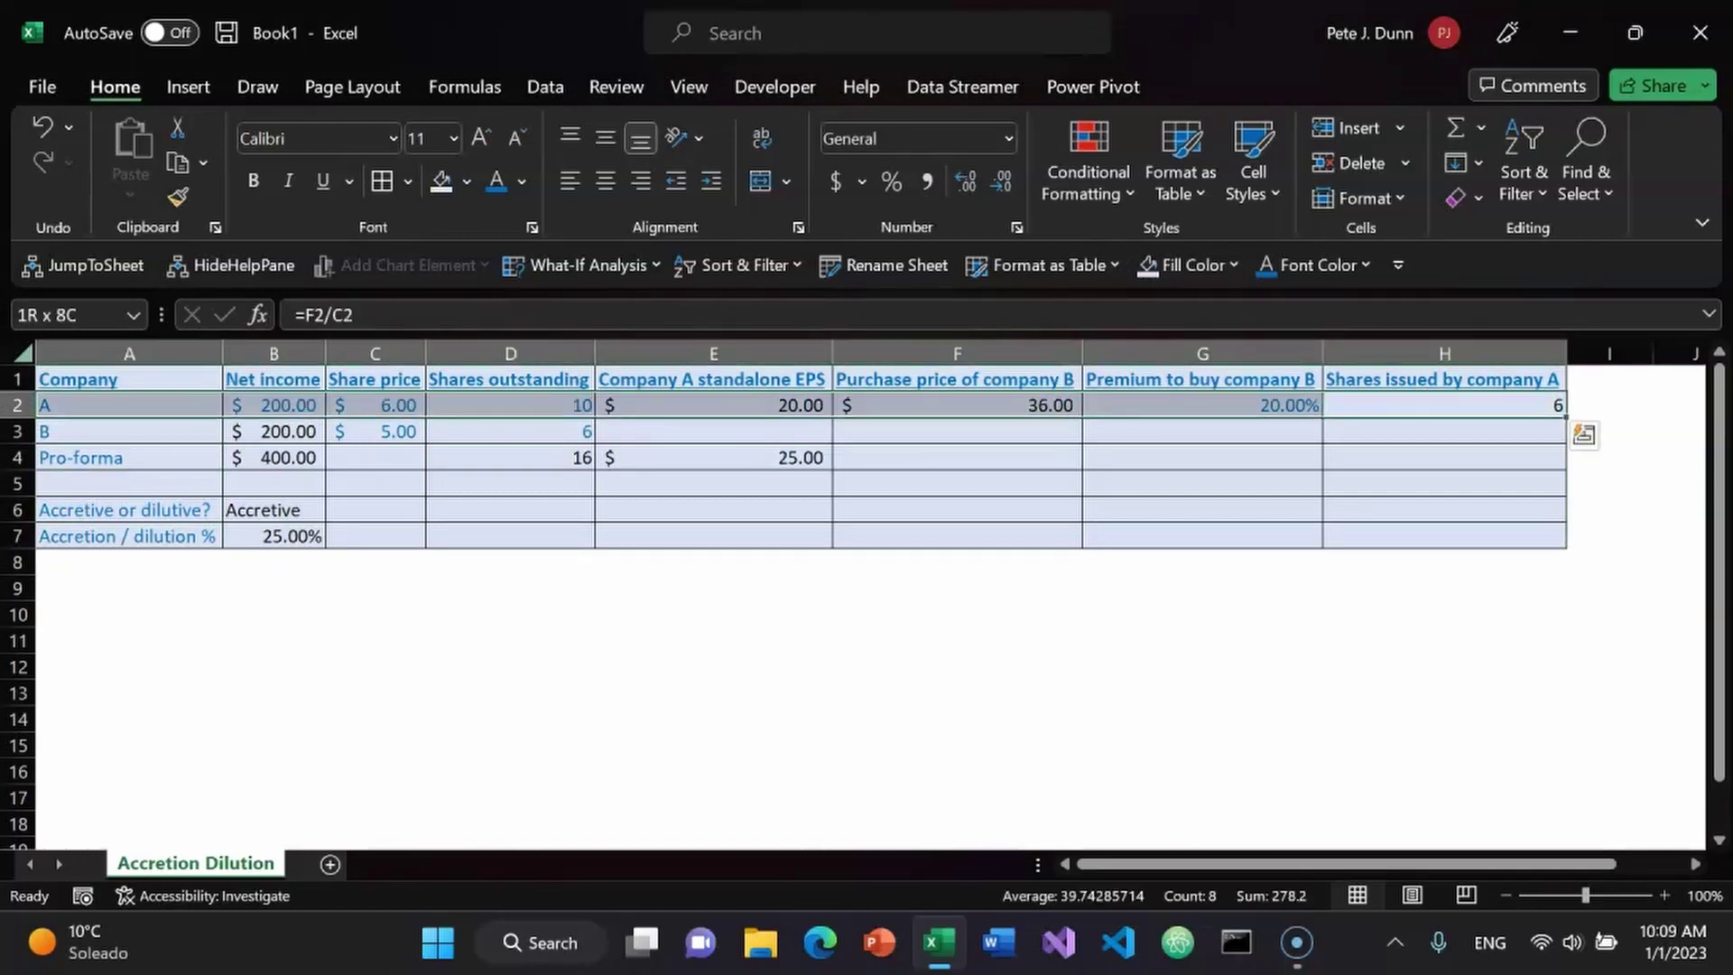
{"action": "key", "text": "alt+8"}
{"action": "key", "text": "n"}
- Remove the fill colour from the Pro-forma row, A4:H4
{"action": "key", "text": "Down"}
{"action": "key", "text": "Down"}
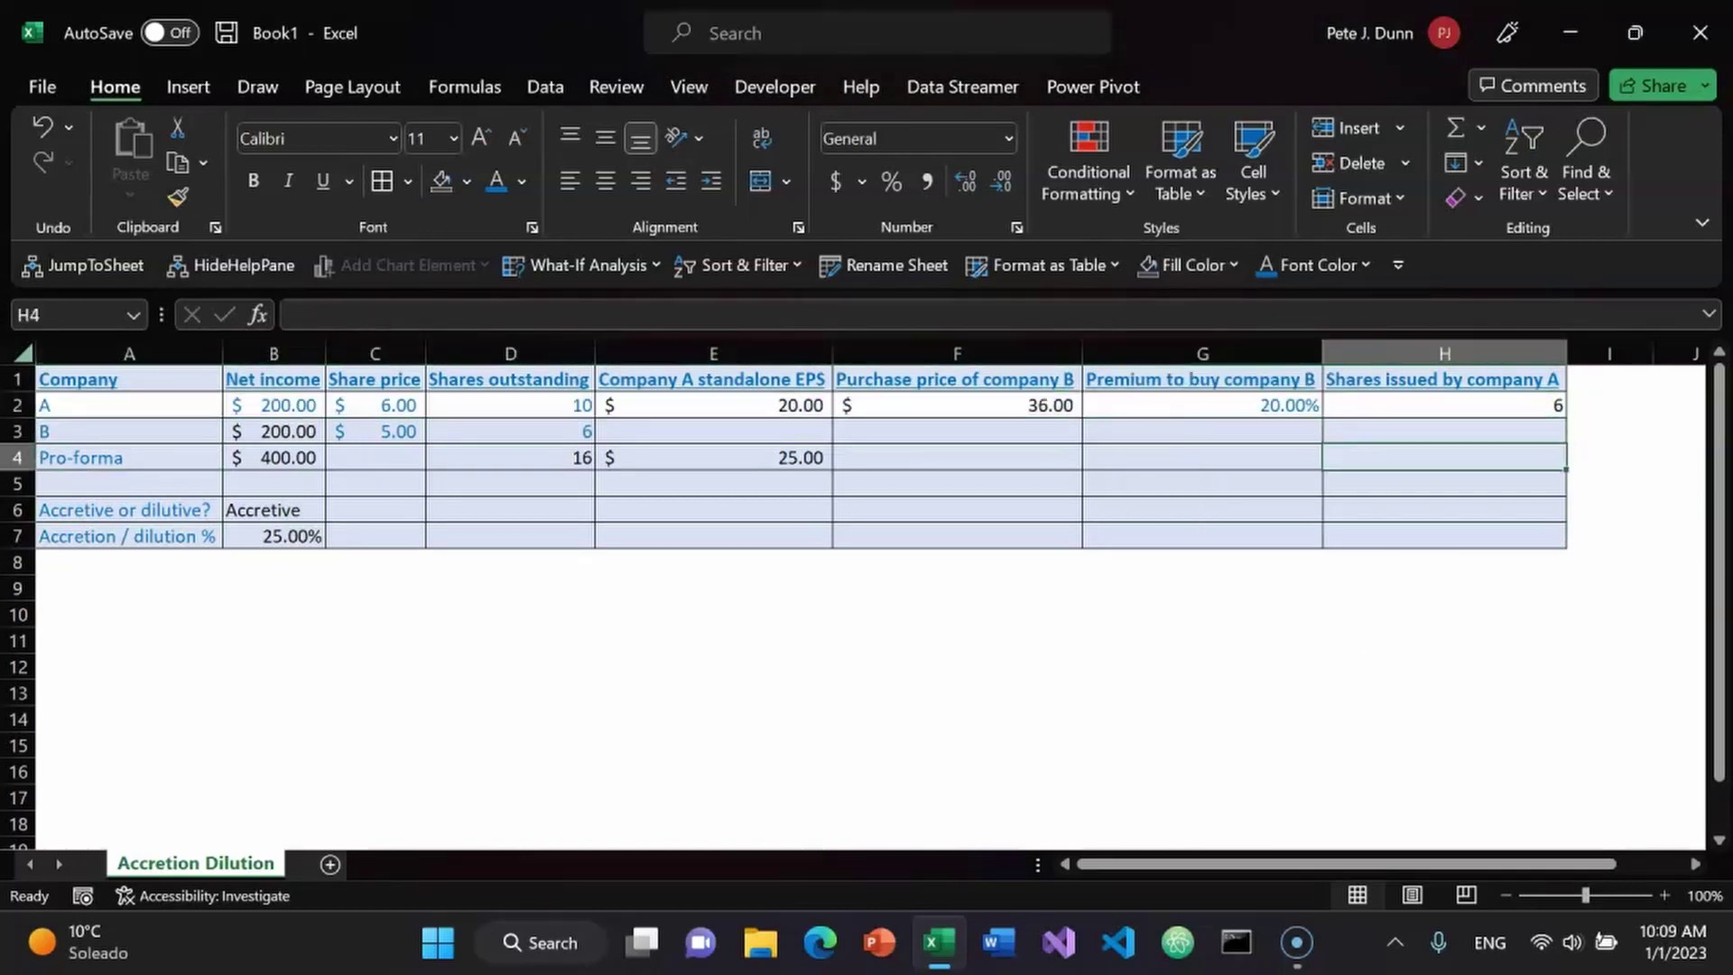
{"action": "key", "text": "shift+Left"}
{"action": "key", "text": "shift+Left"}
{"action": "key", "text": "shift+Left"}
{"action": "key", "text": "shift+Left"}
{"action": "key", "text": "shift+Left"}
{"action": "key", "text": "shift+Left"}
{"action": "key", "text": "shift+Left"}
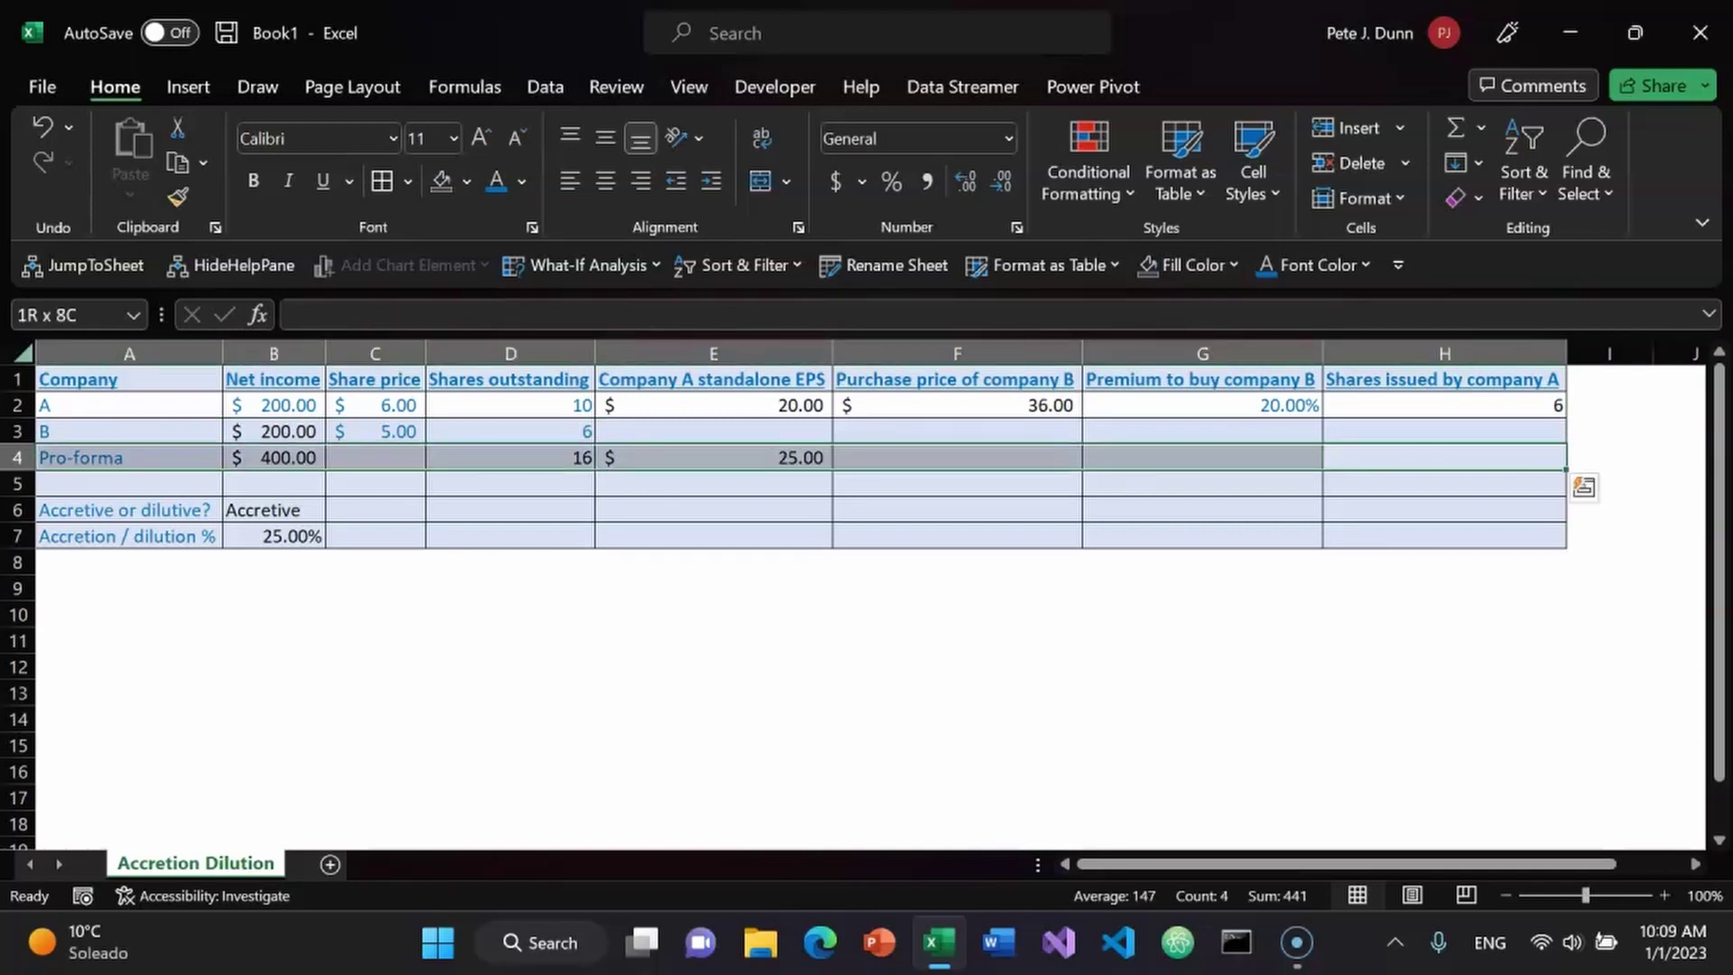
{"action": "key", "text": "shift+BackSpace"}
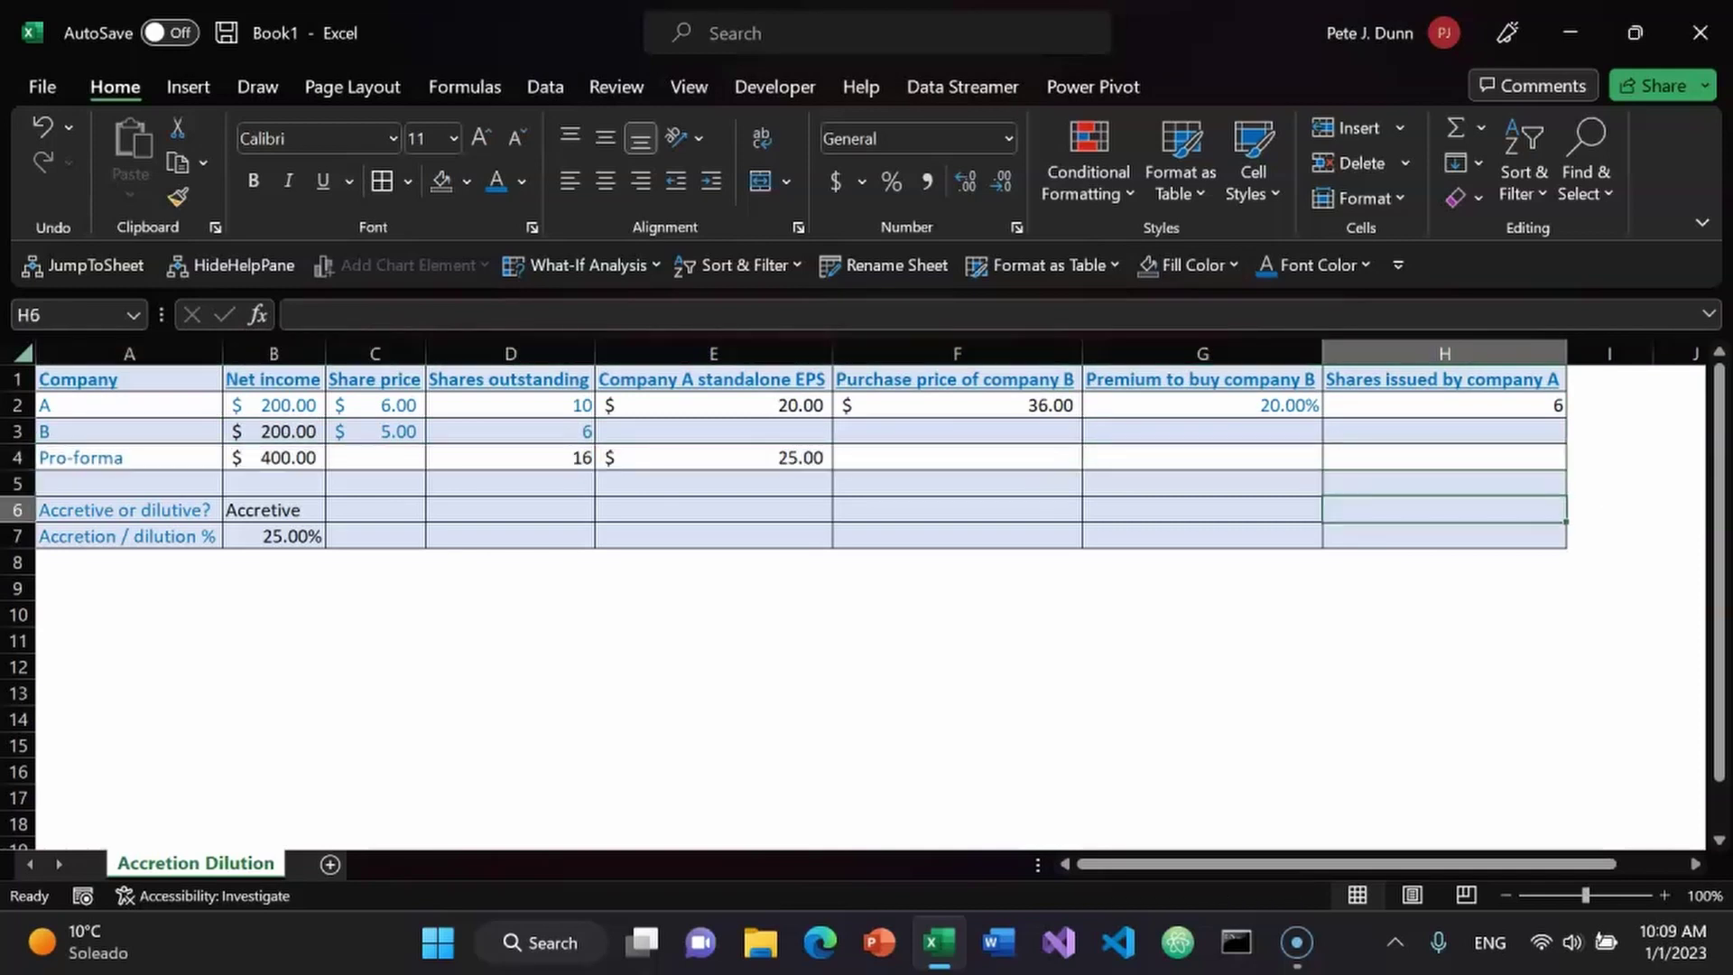
- Remove the fill colour from the "Accretive or dilutive?" row, A6:H6, and return to cell A1
{"action": "key", "text": "Down"}
{"action": "key", "text": "Down"}
{"action": "key", "text": "shift+Left"}
{"action": "key", "text": "shift+Left"}
{"action": "key", "text": "shift+Left"}
{"action": "key", "text": "shift+Left"}
{"action": "key", "text": "shift+Left"}
{"action": "key", "text": "shift+Left"}
{"action": "key", "text": "shift+Left"}
{"action": "key", "text": "shift+BackSpace"}
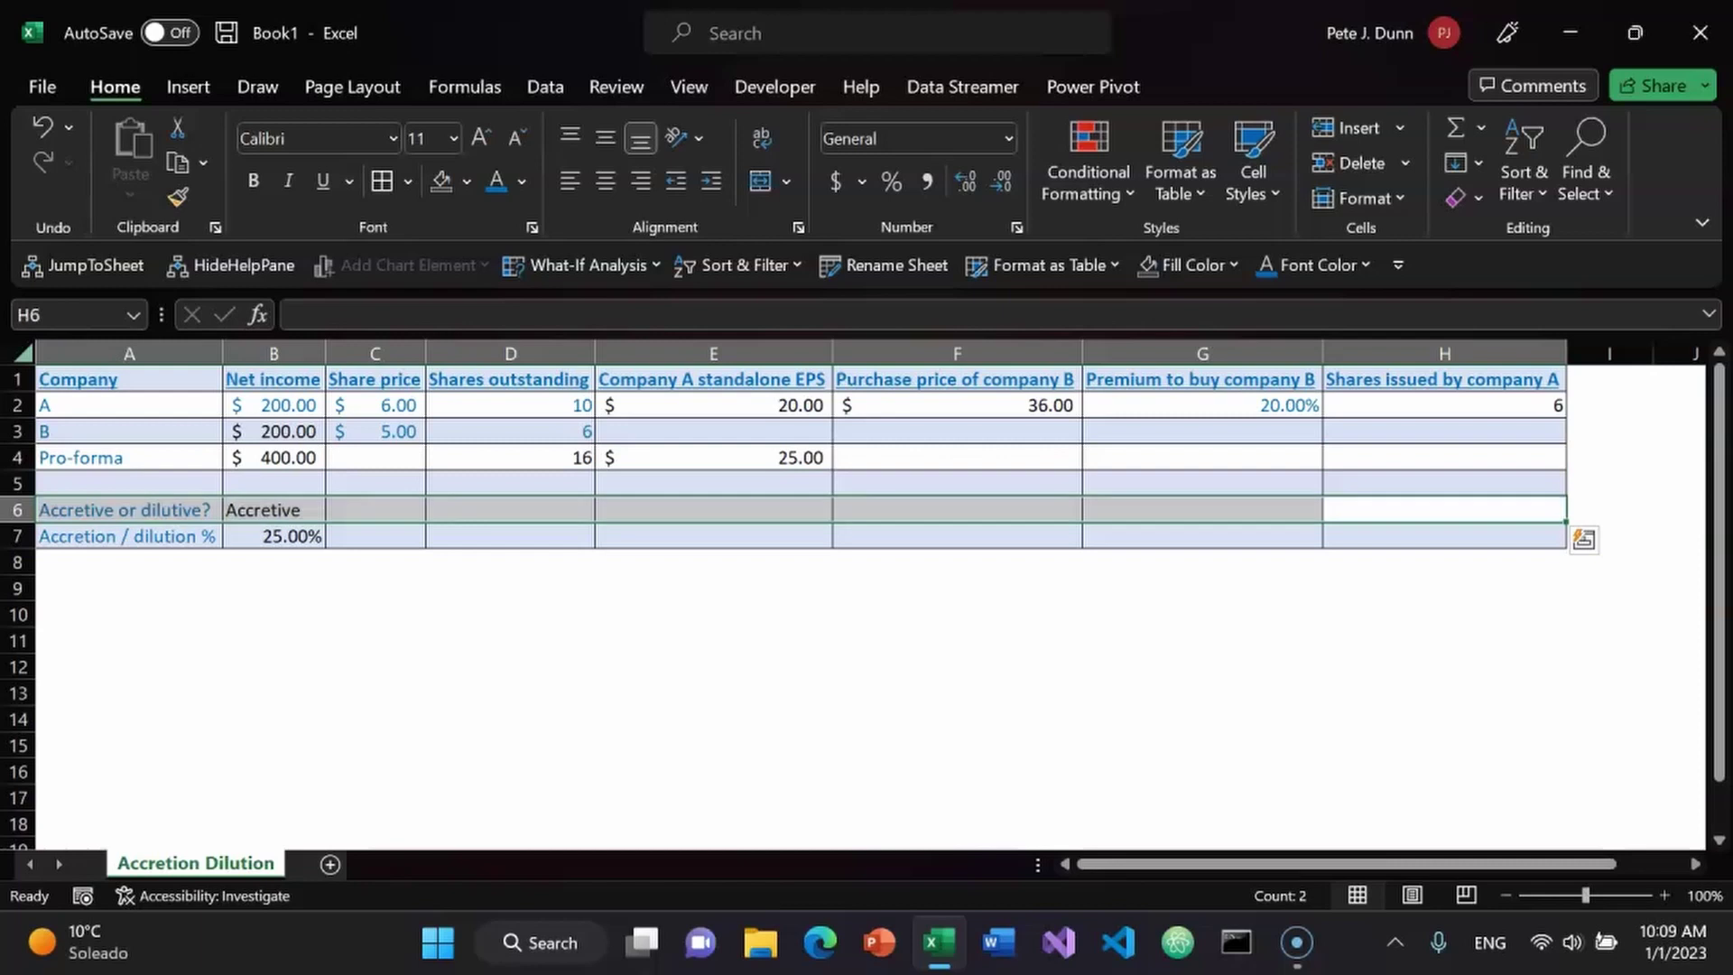
{"action": "key", "text": "Up"}
{"action": "key", "text": "Up"}
{"action": "key", "text": "Up"}
{"action": "key", "text": "Up"}
{"action": "key", "text": "Up"}
{"action": "key", "text": "Home"}
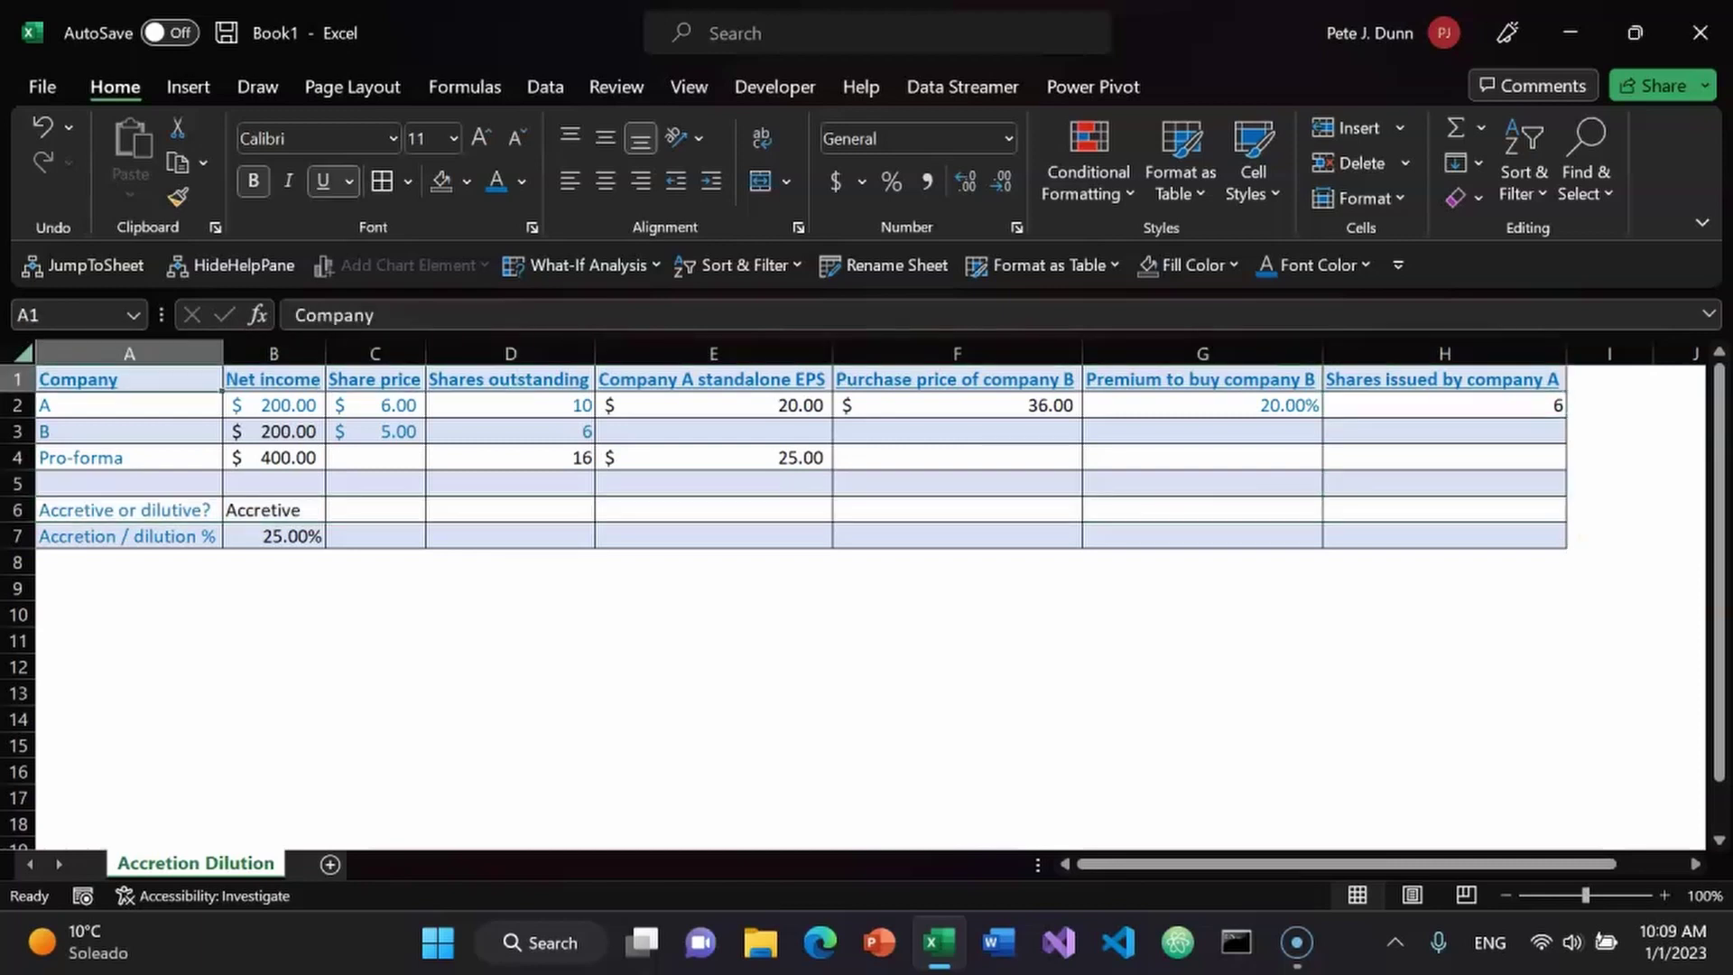
- Freeze panes at B2 to lock the header row and column A, and return to cell A1
{"action": "key", "text": "ctrl+alt+equal"}
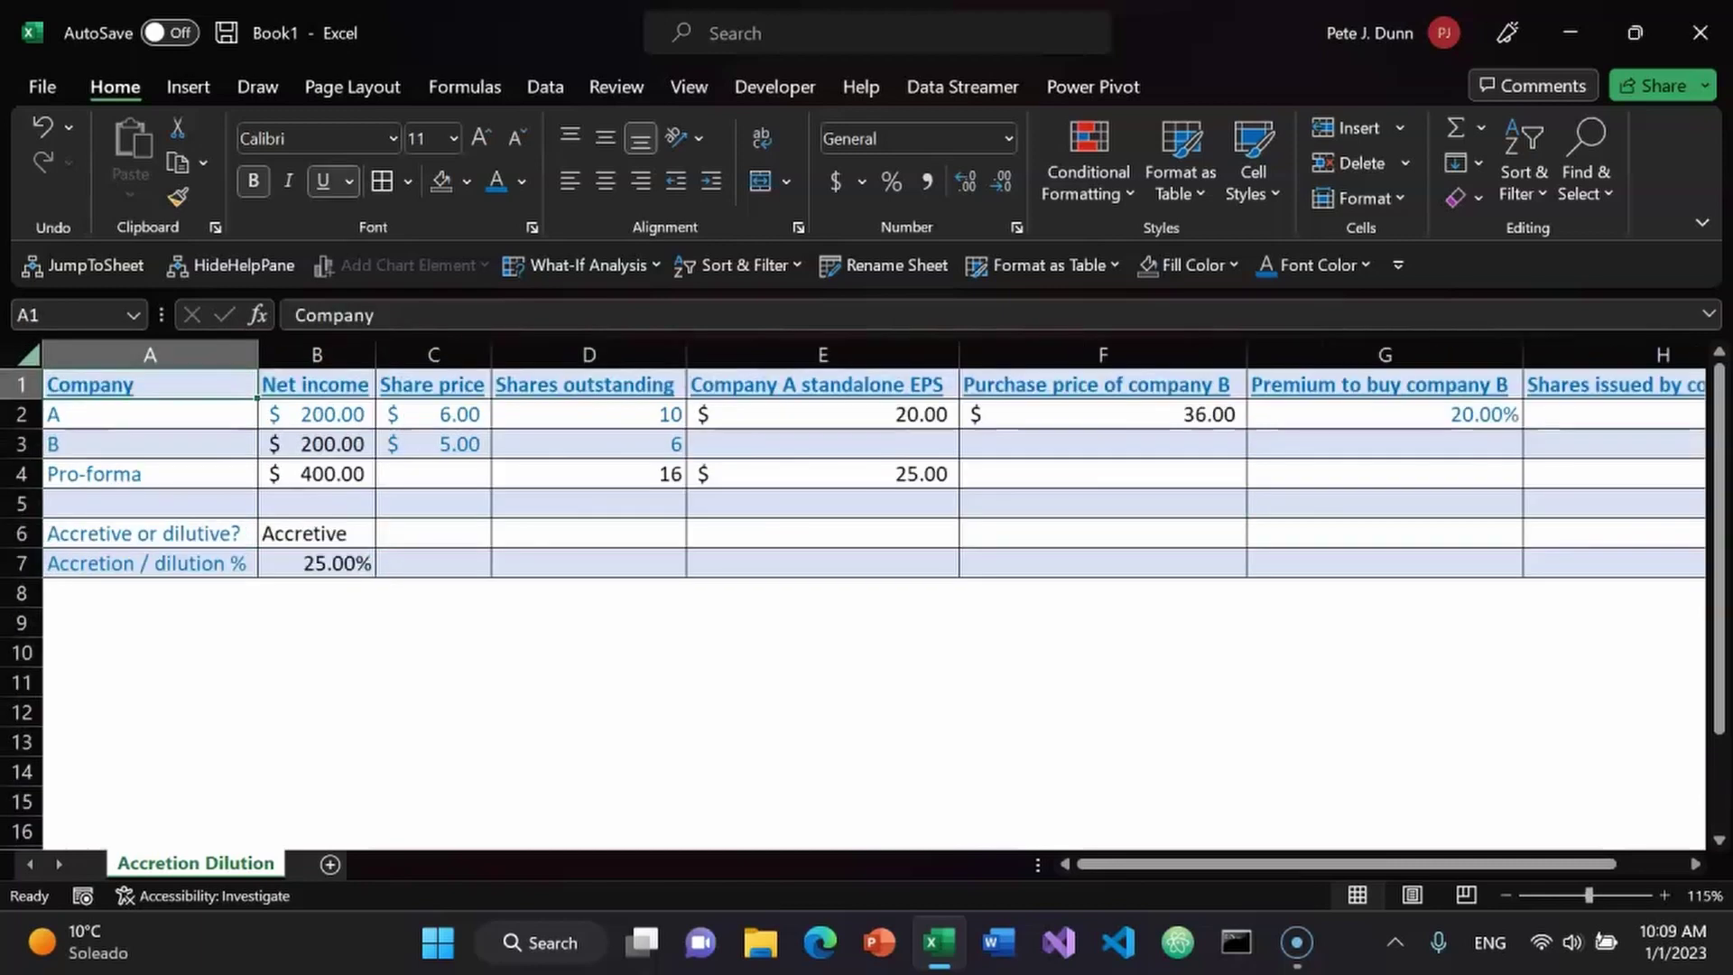
{"action": "key", "text": "ctrl+alt+minus"}
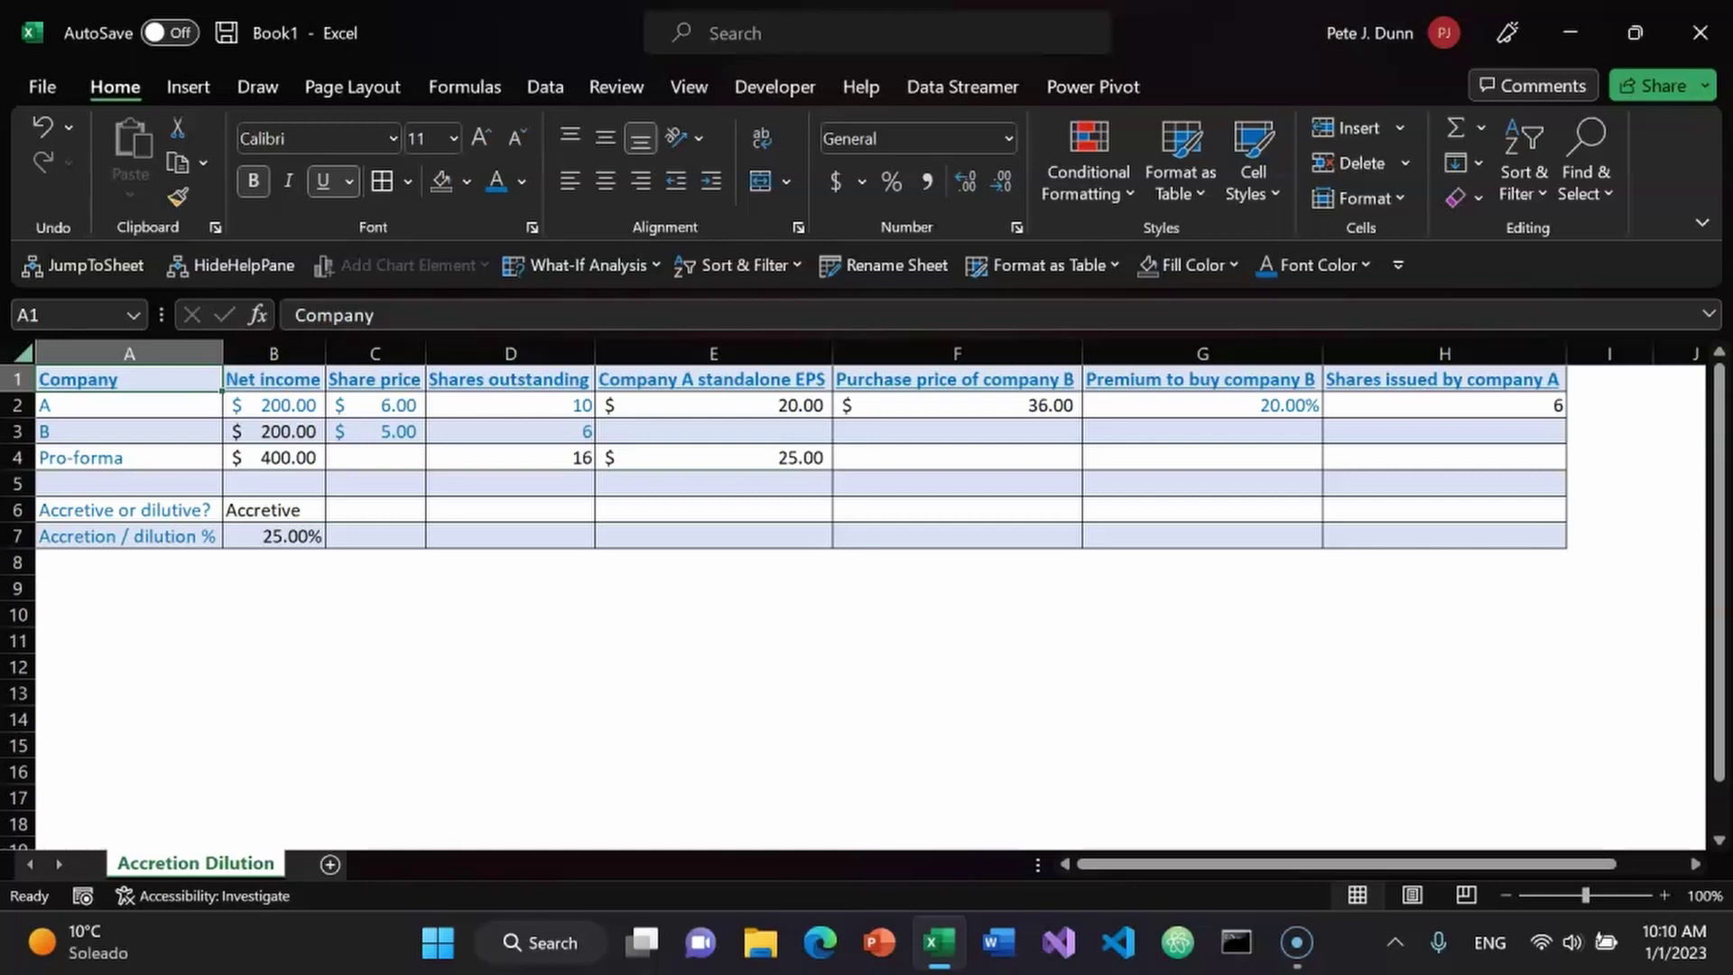
{"action": "key", "text": "Down"}
{"action": "key", "text": "Right"}
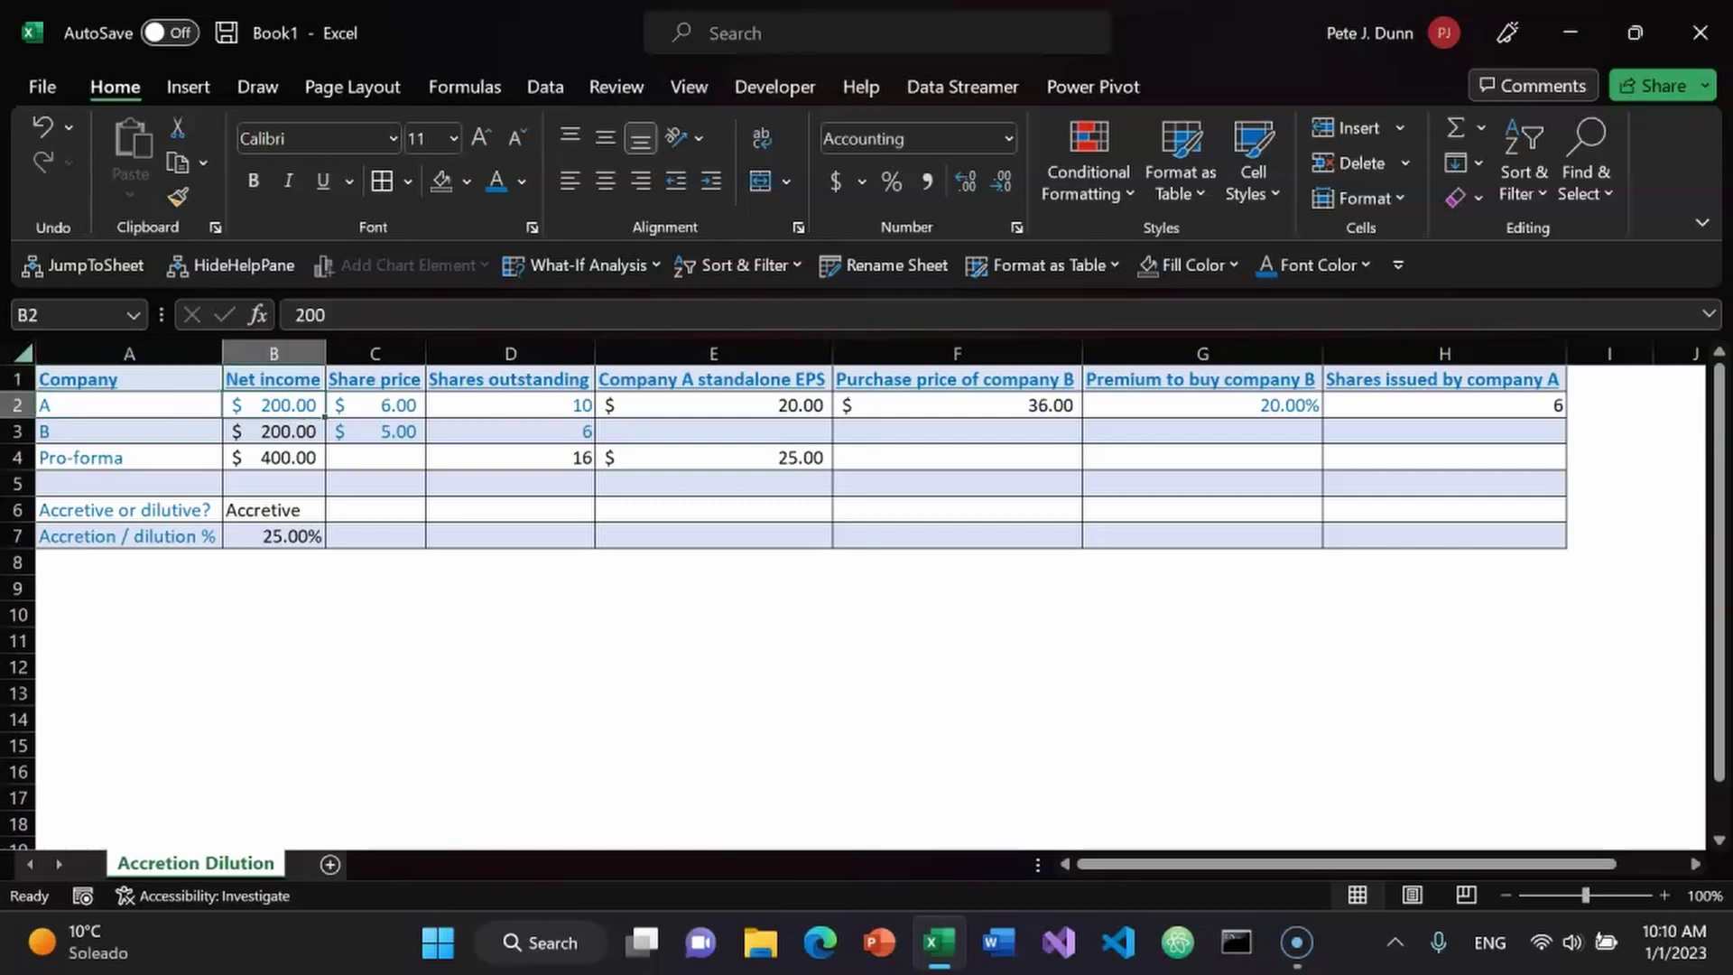
{"action": "left_click", "coordinate": [688, 85]}
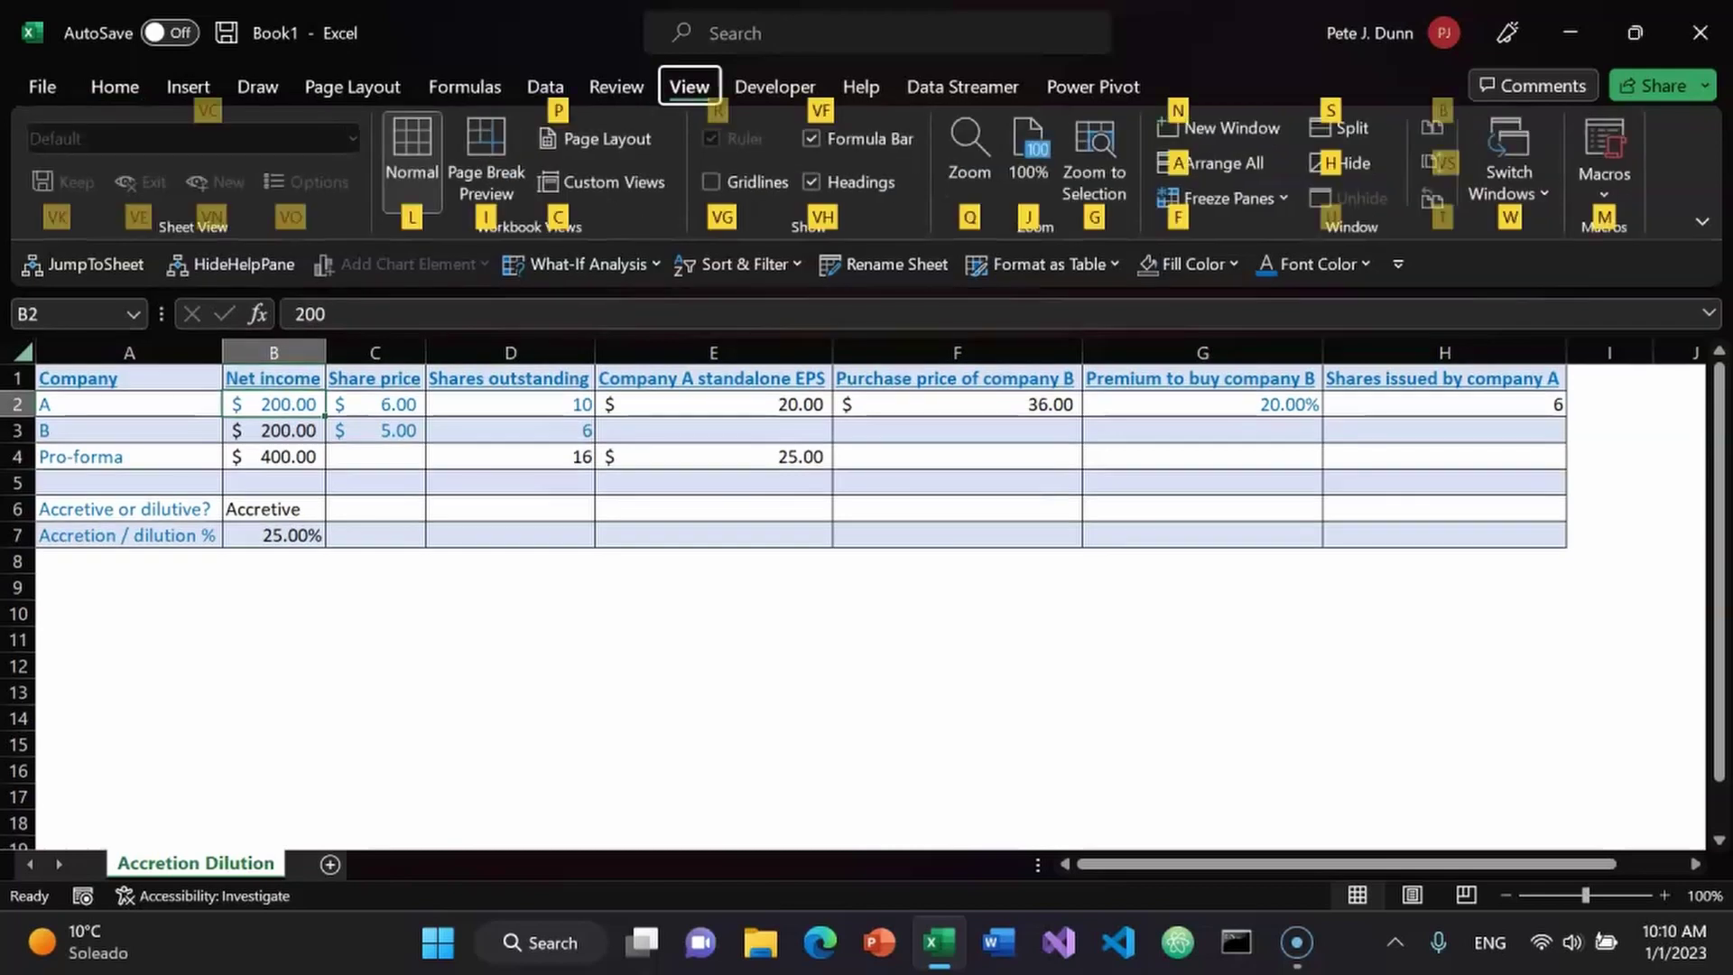
{"action": "key", "text": "Left"}
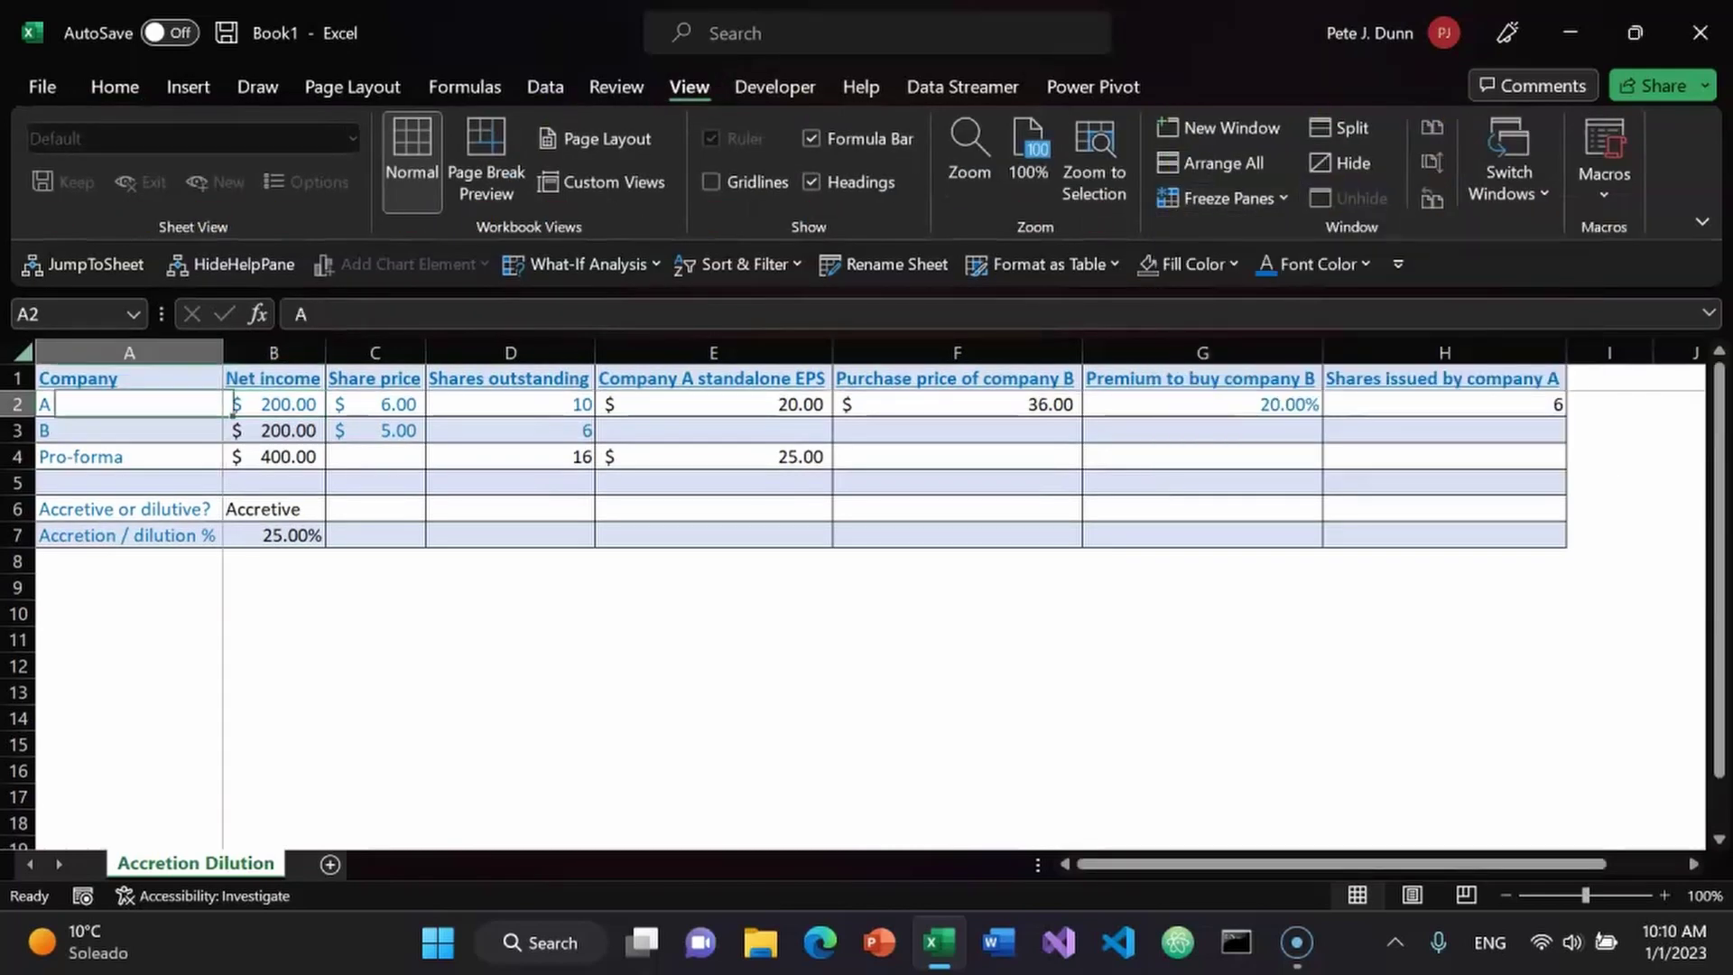
{"action": "key", "text": "Up"}
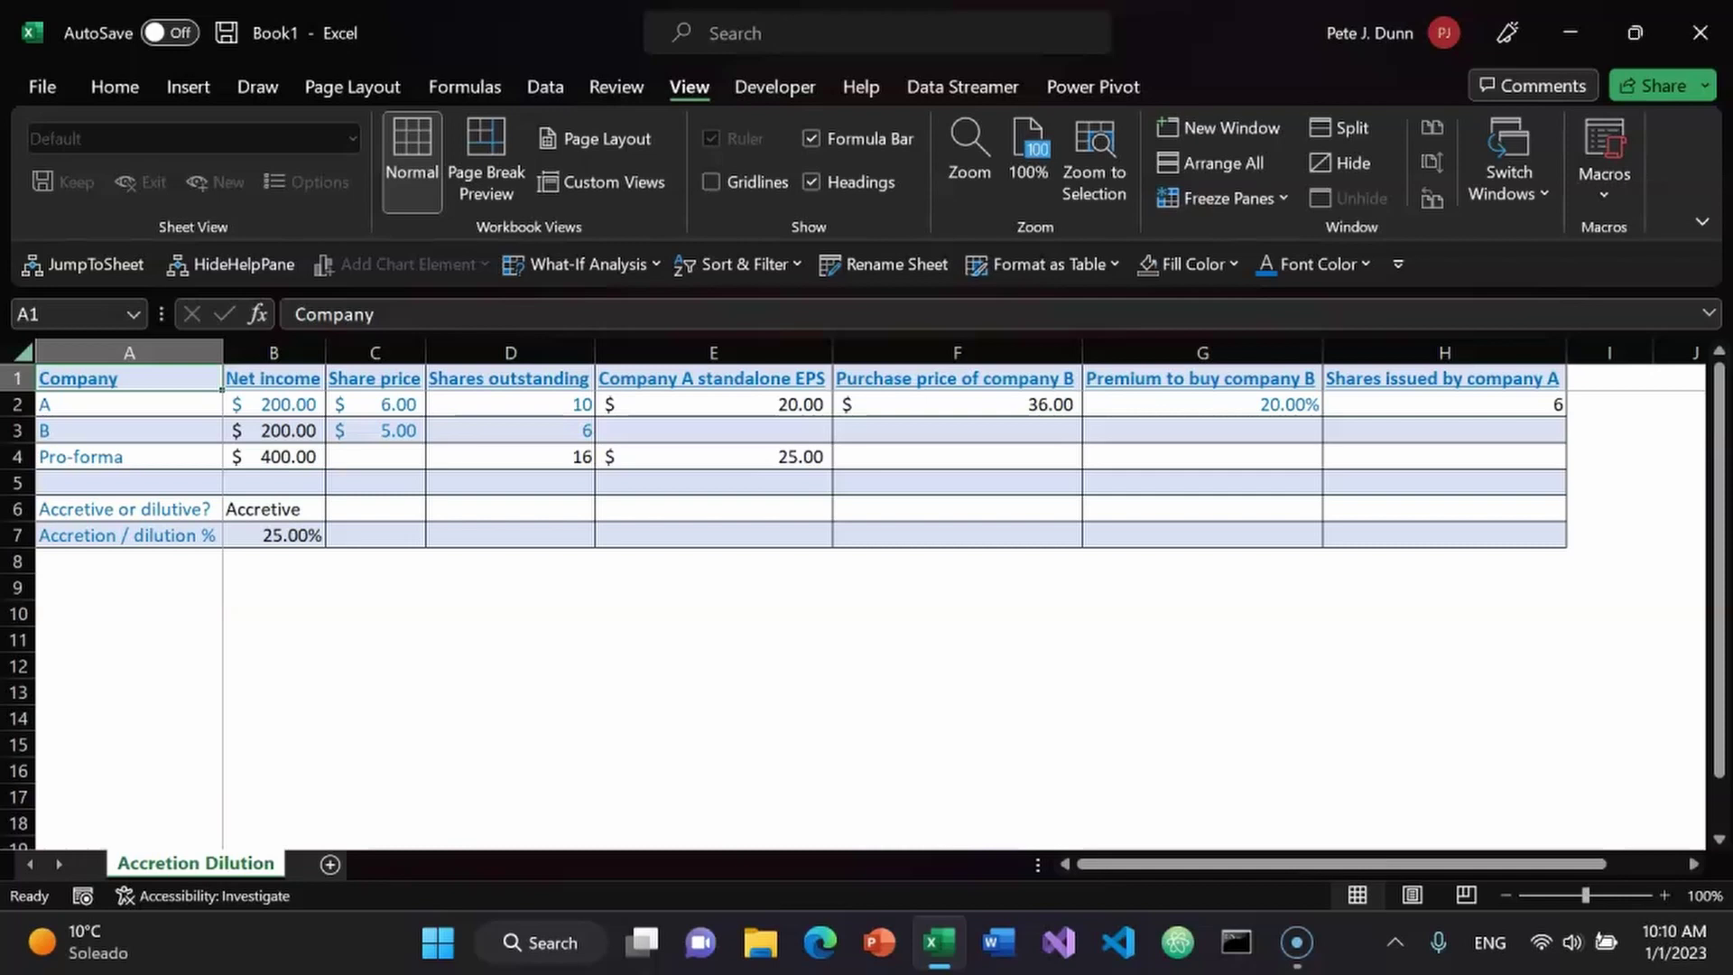
- Run a final spelling check on the finished worksheet from cell A1
{"action": "key", "text": "F7"}
{"action": "key", "text": "Return"}
{"action": "key", "text": "alt+Tab"}
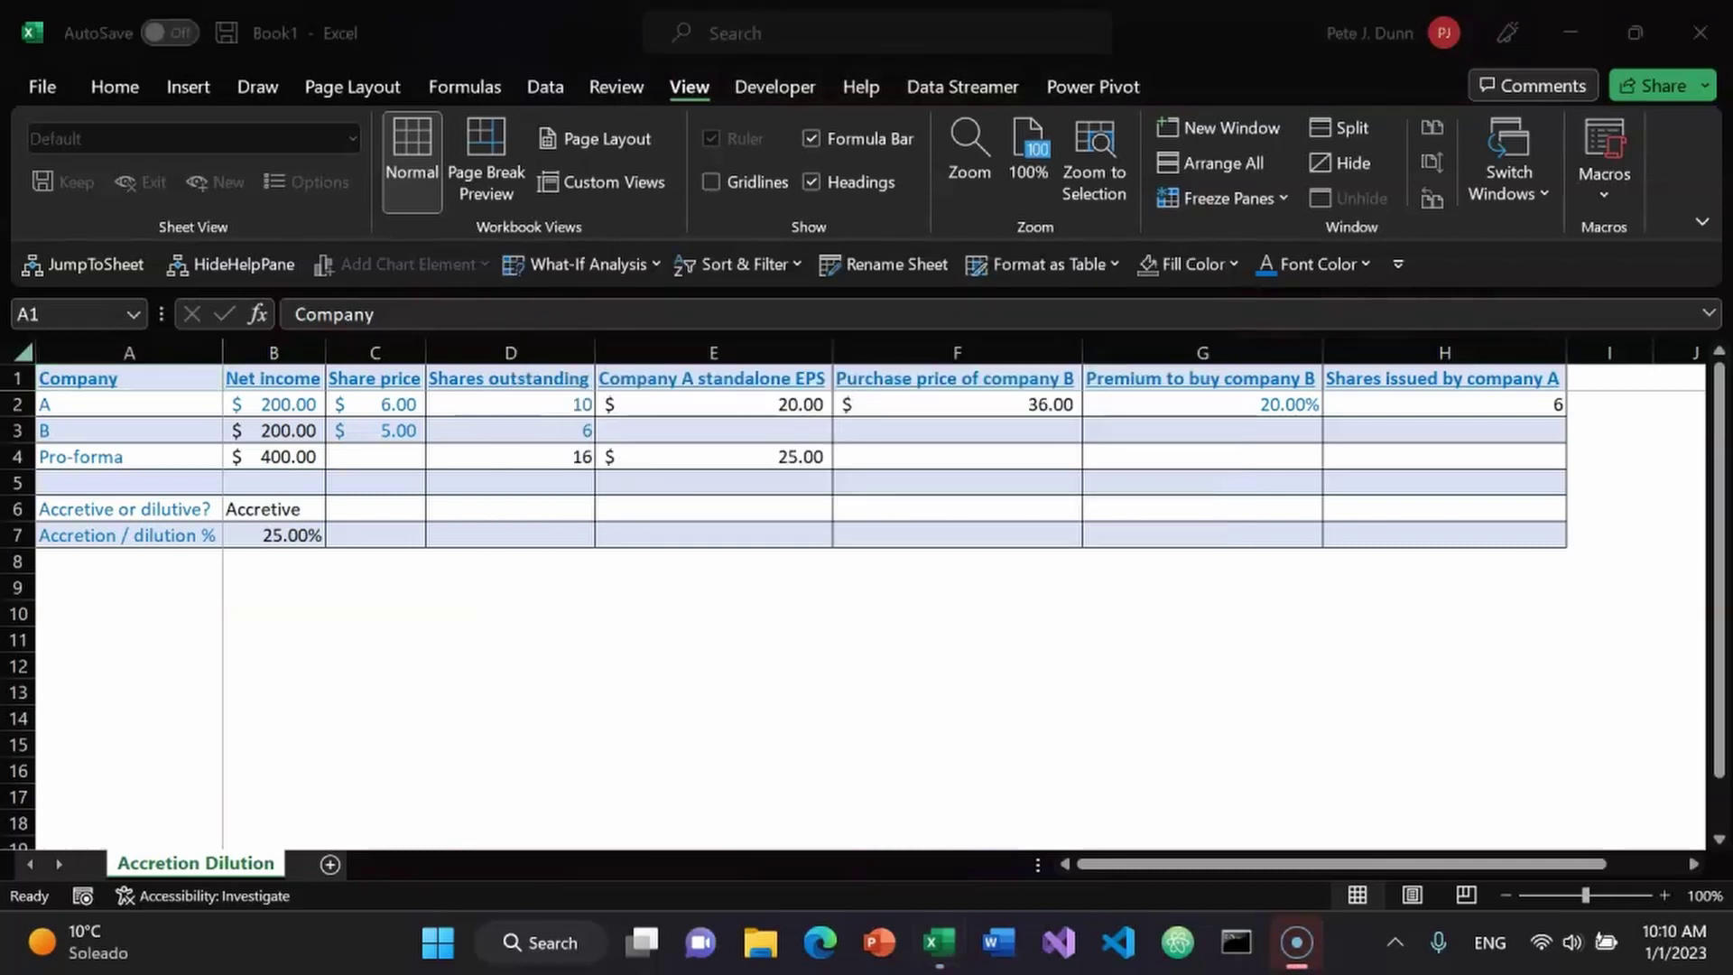